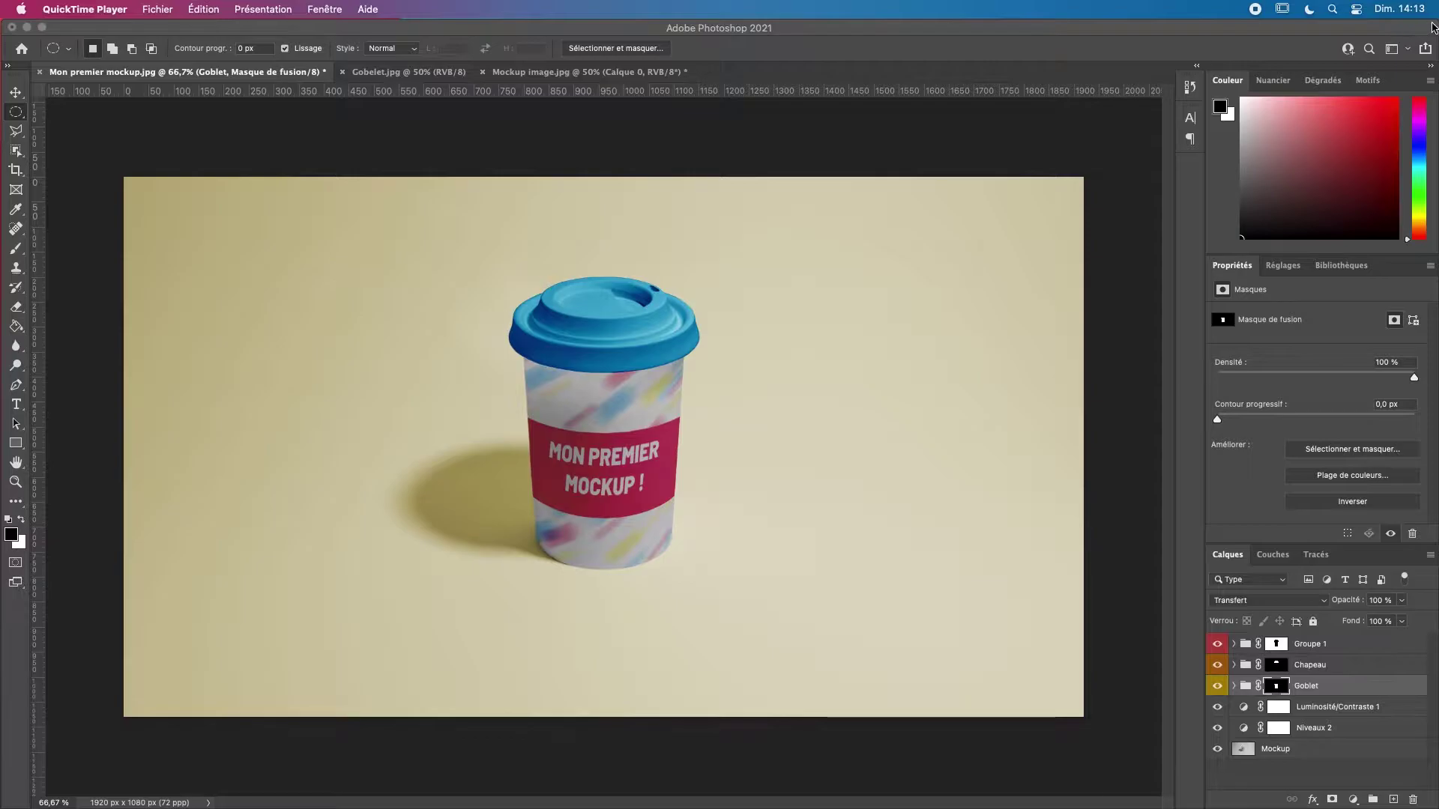
- Preview the Gobelet.jpg source photo from the desktop and return to the full-width mockup window
left_click_drag(1437, 21, 1309, 21)
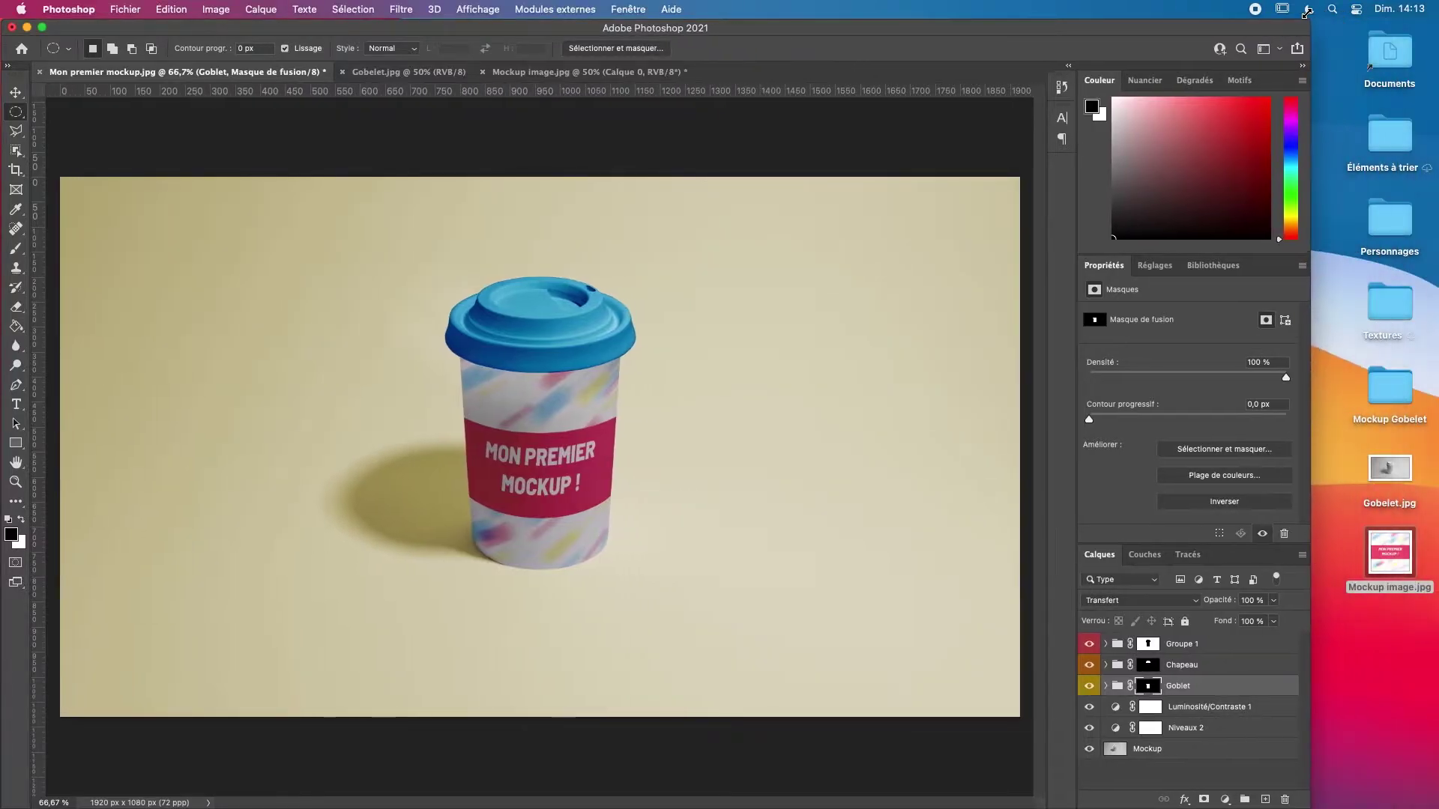
left_click(1398, 458)
key("space")
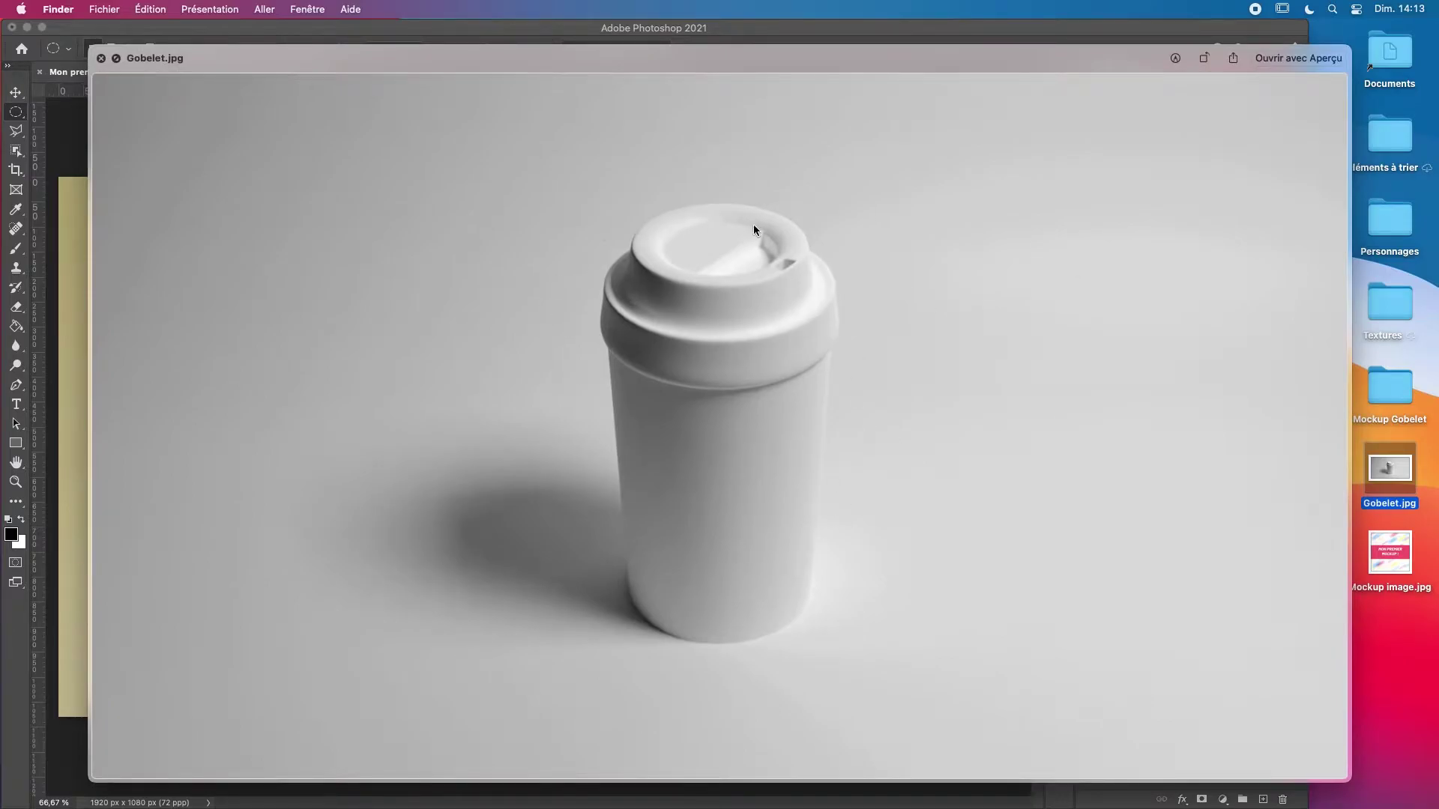
key("space")
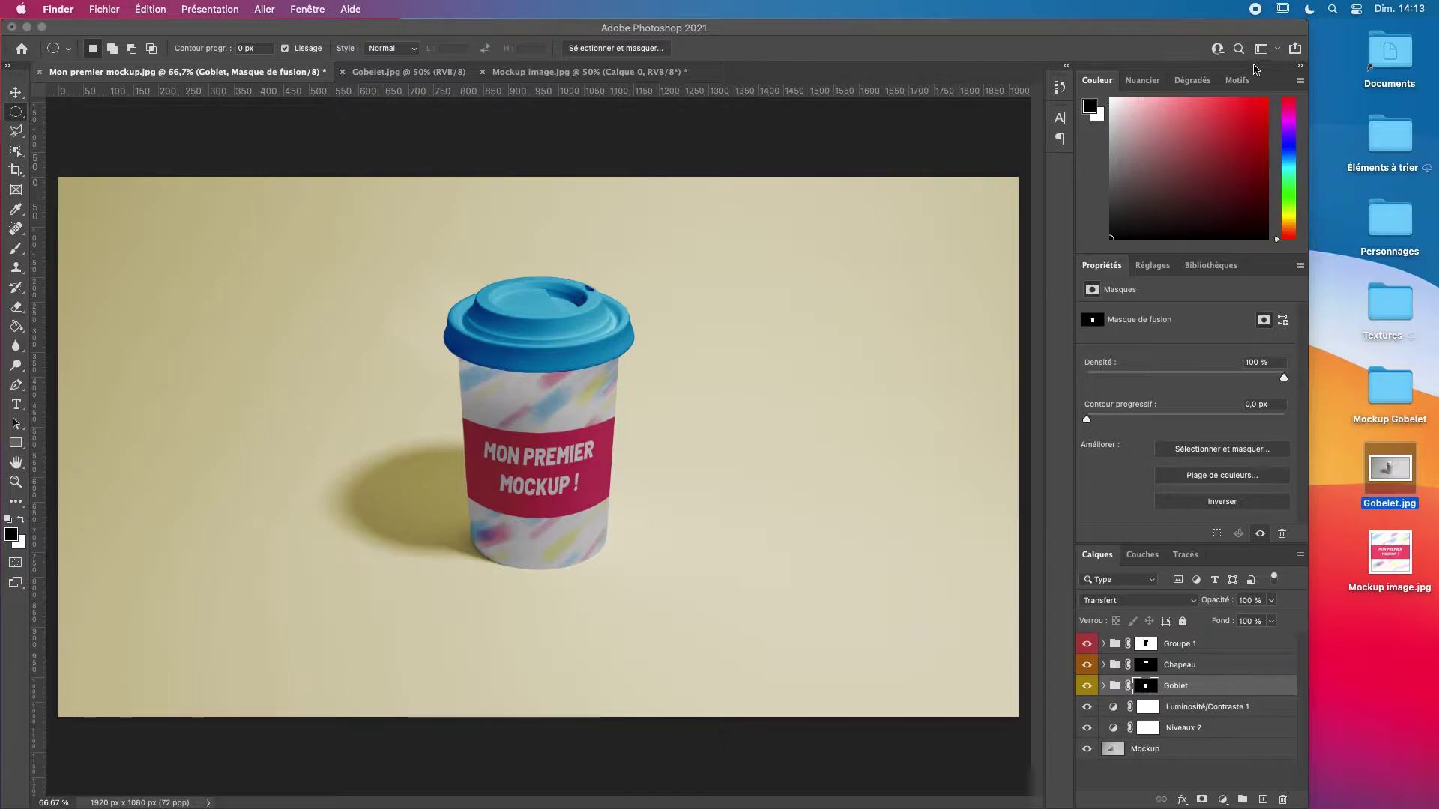
left_click_drag(1310, 27, 1434, 6)
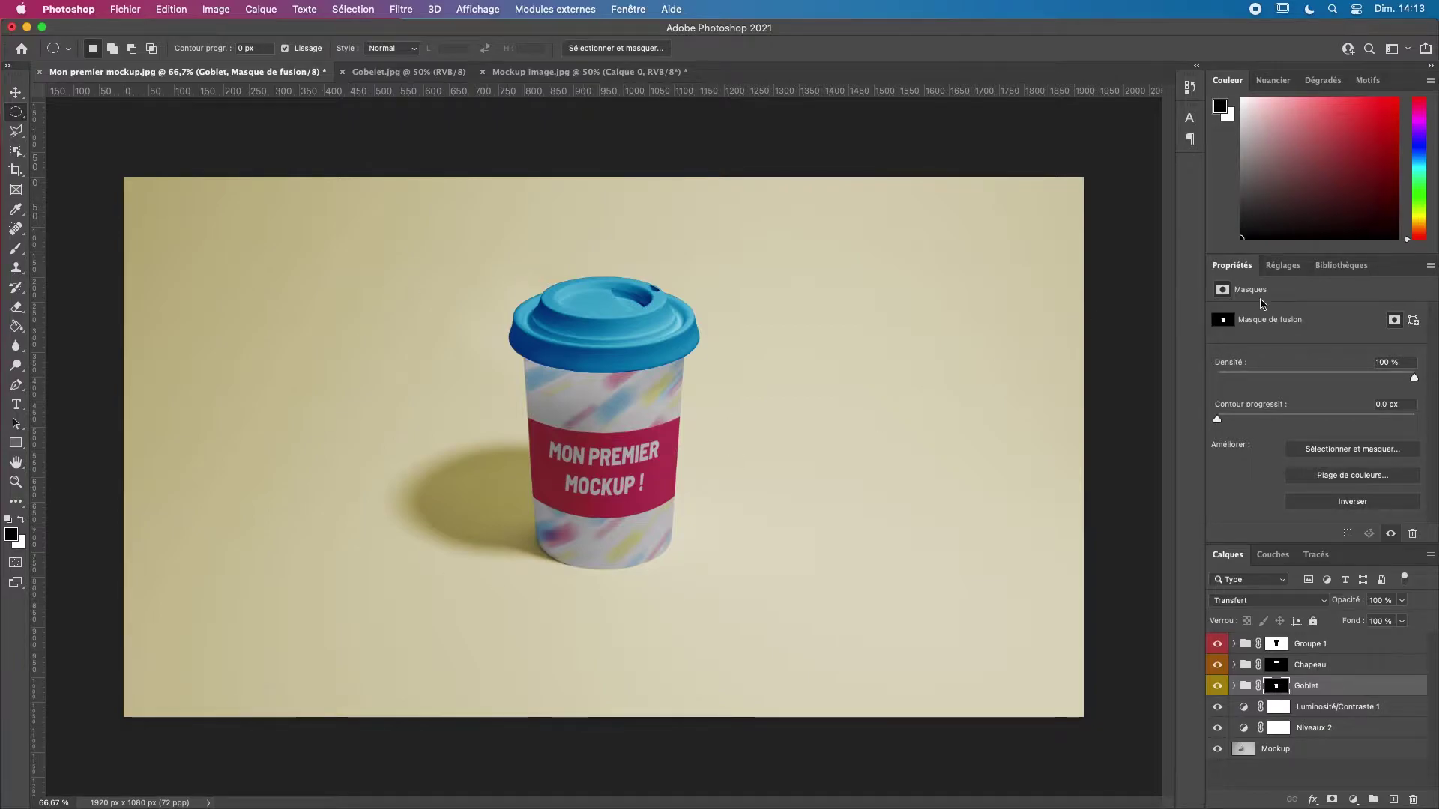
- Compare a reduced preview of Gobelet.jpg side by side with the finished mockup, then restore the full-width window
left_click_drag(1438, 33, 1207, 33)
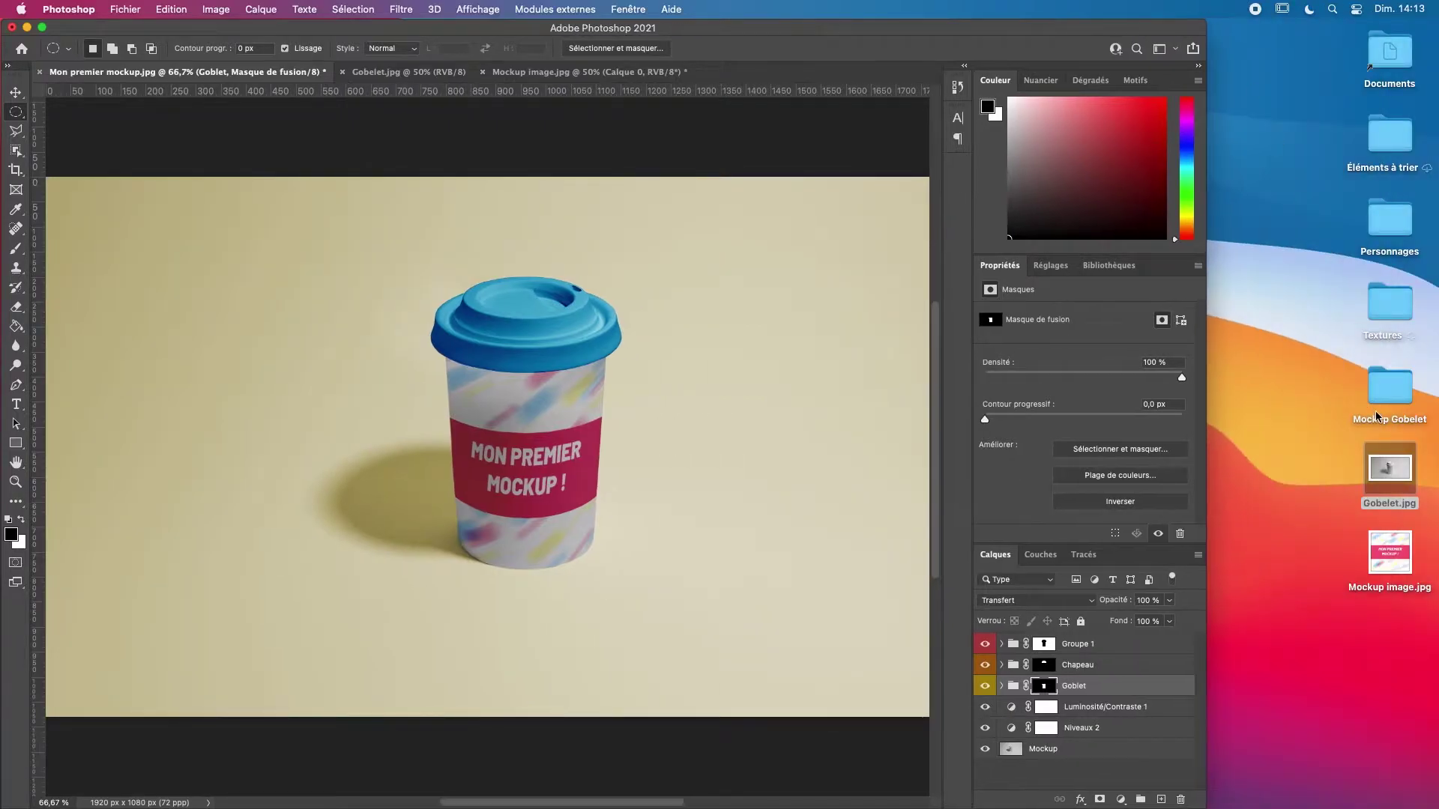
left_click(1394, 460)
key("space")
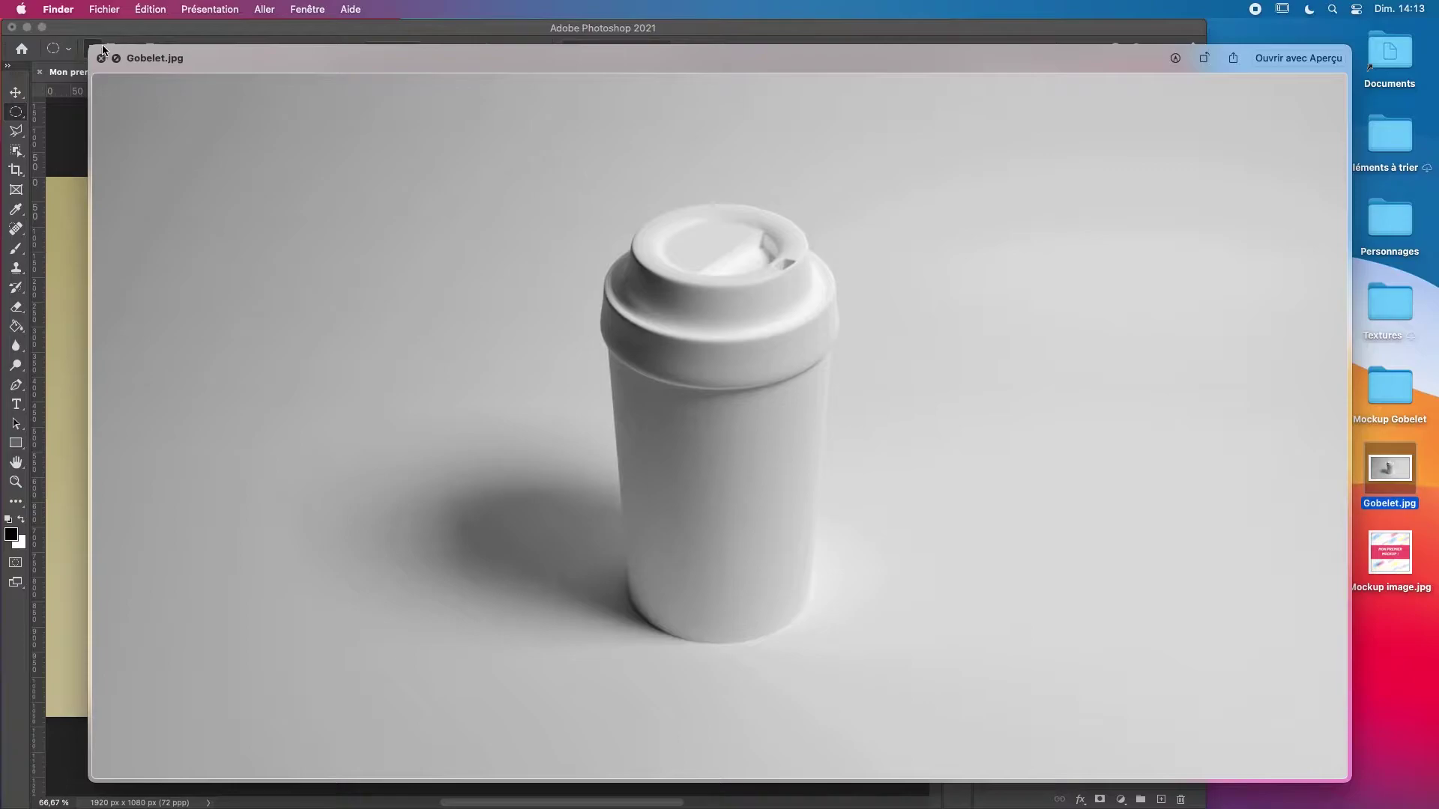
left_click_drag(92, 50, 693, 189)
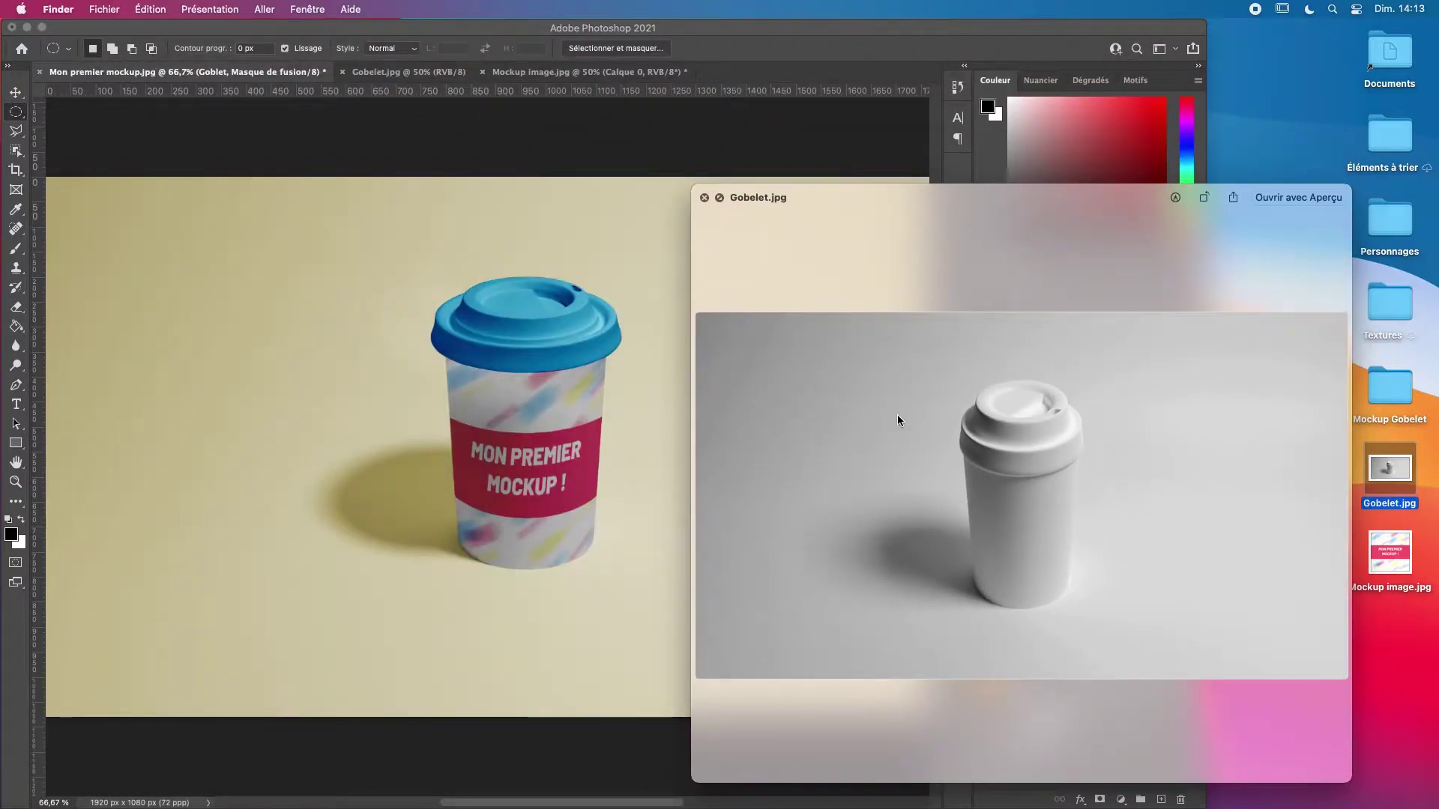
left_click_drag(967, 236, 984, 183)
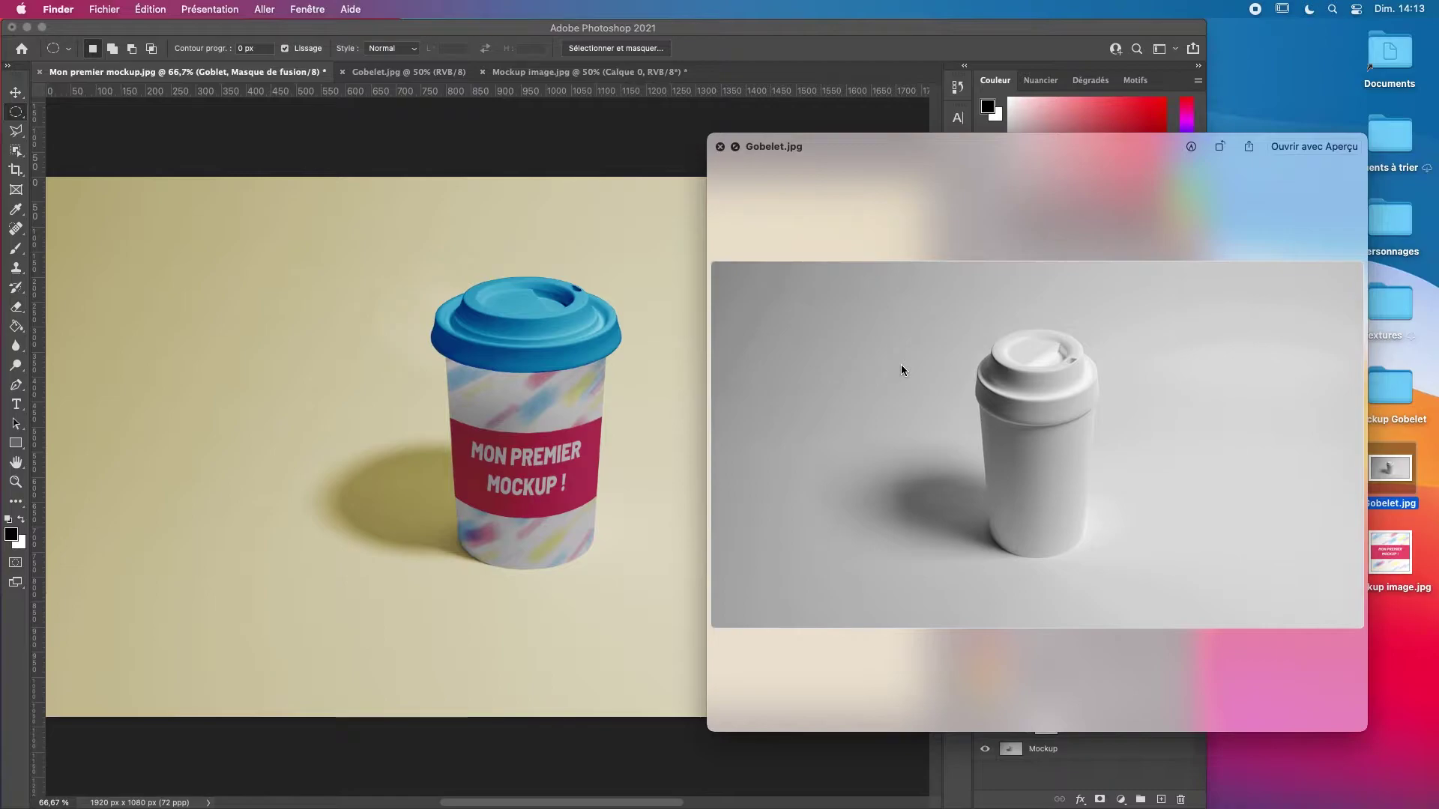
key("space")
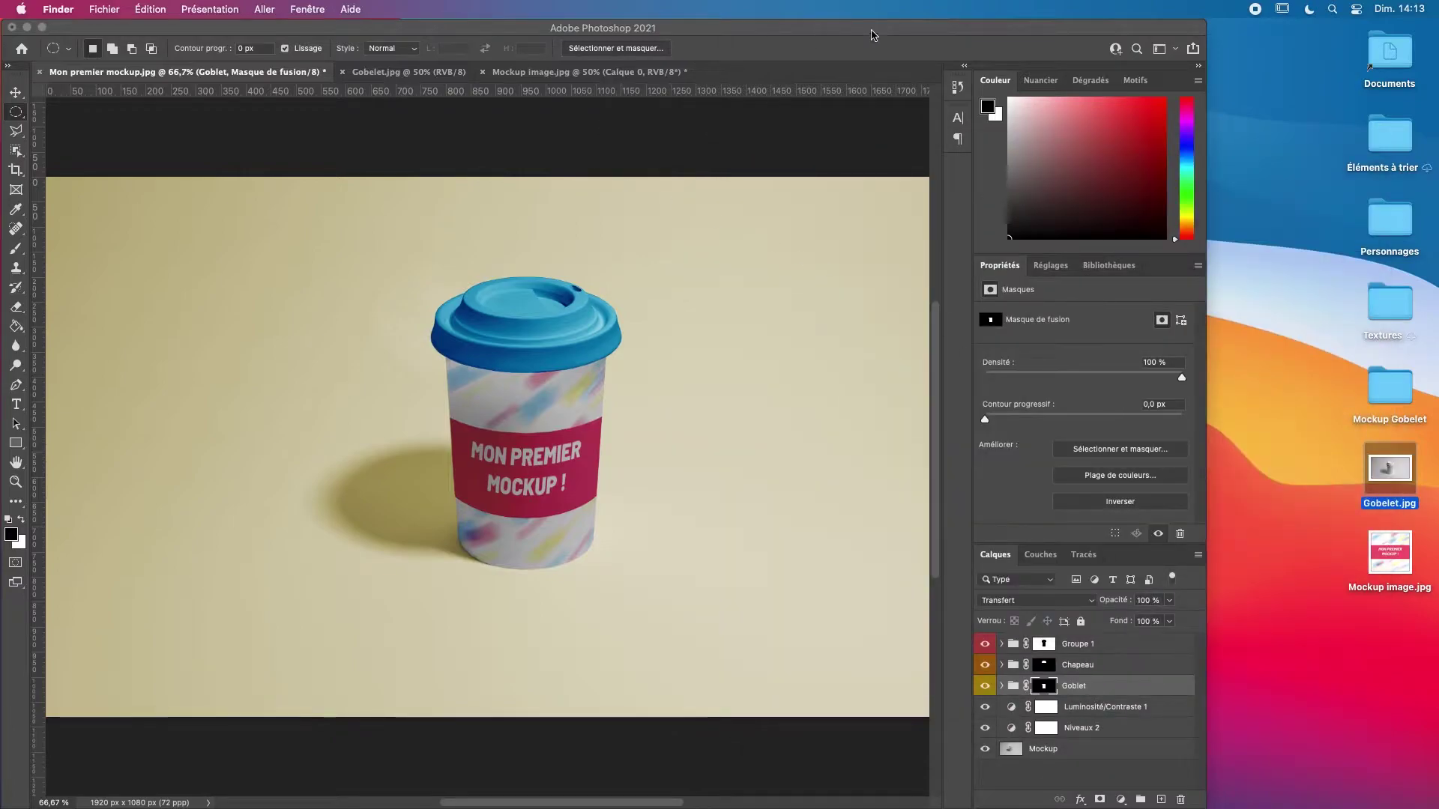
left_click(1185, 36)
left_click_drag(1205, 23, 1434, 3)
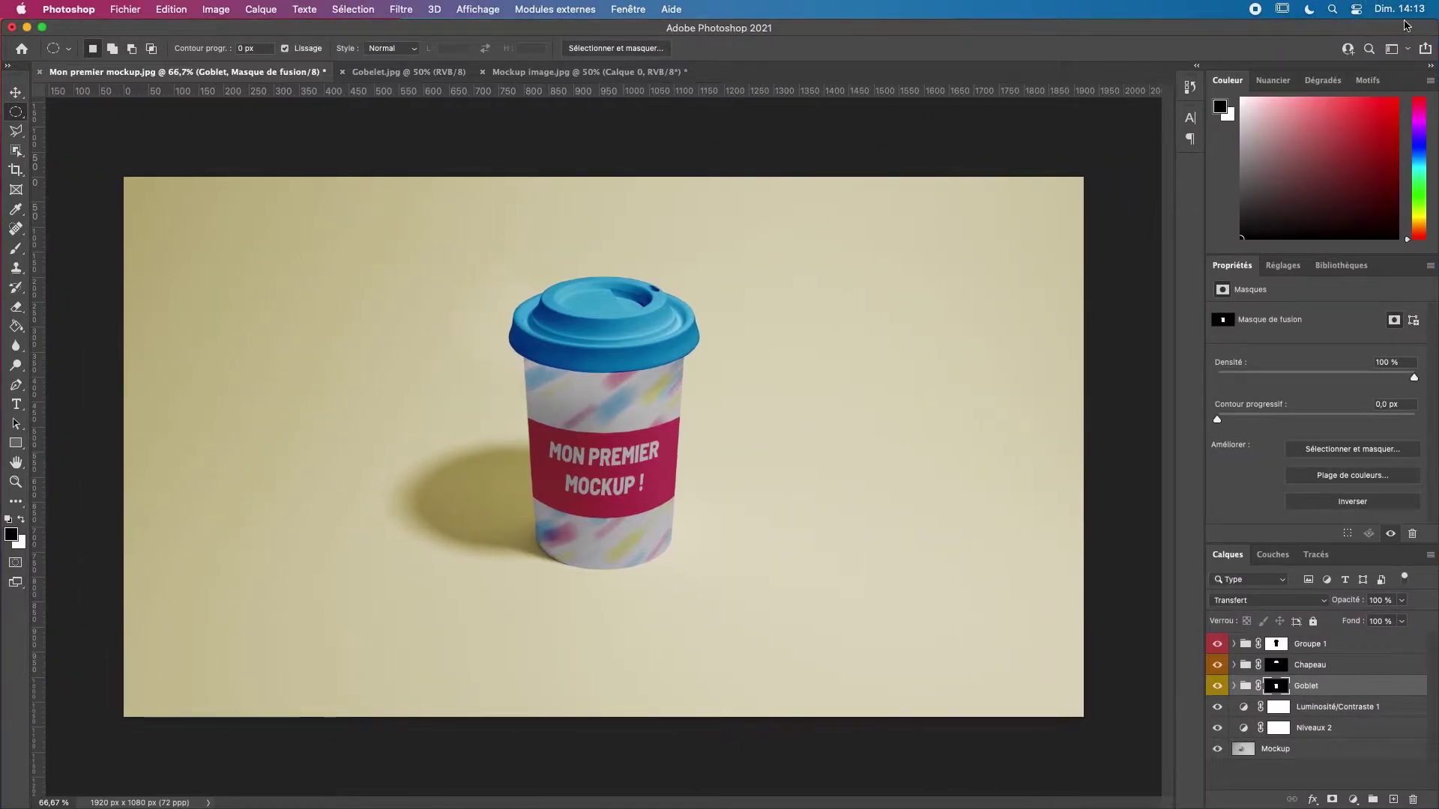
- Switch to the Gobelet.jpg document and unlock its background layer
left_click(409, 72)
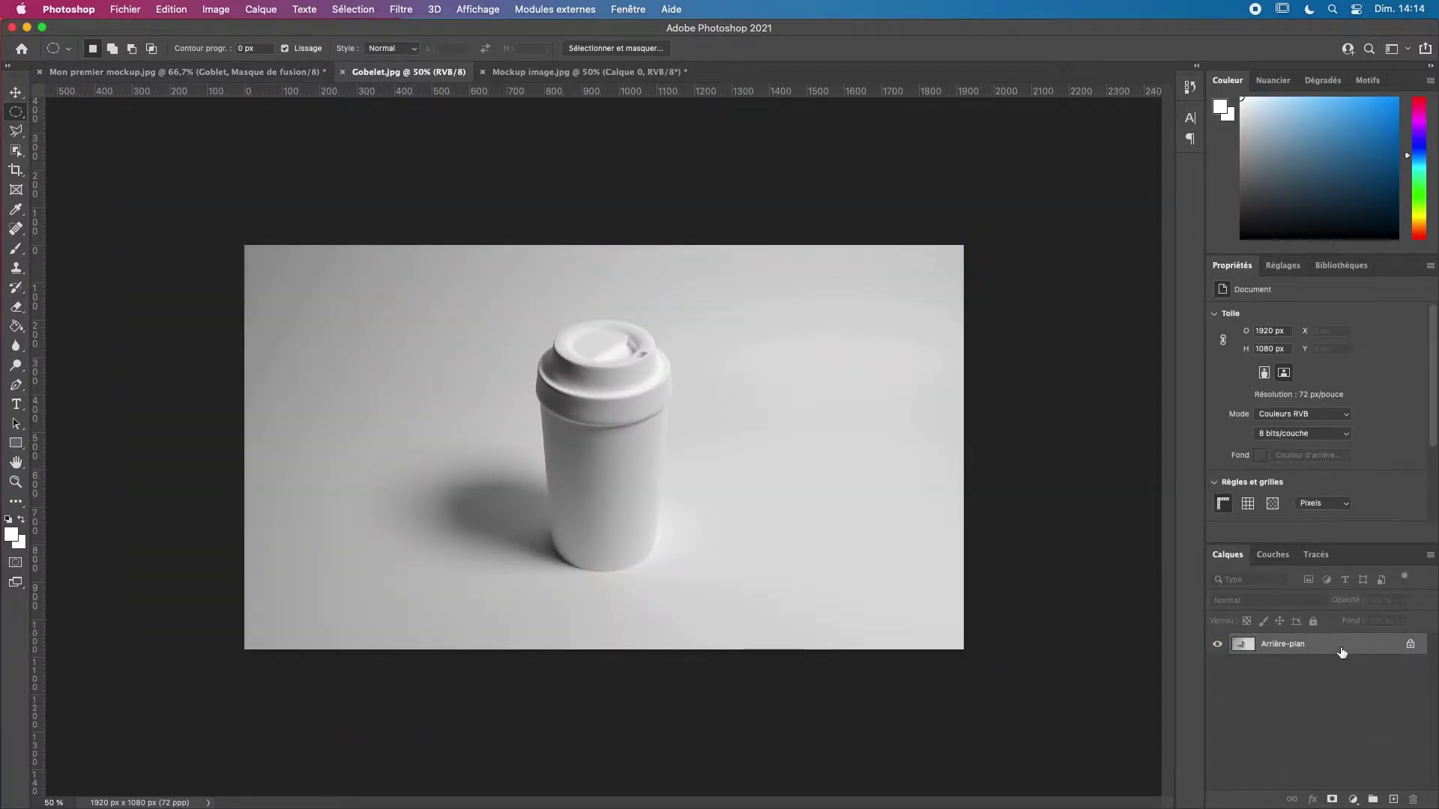
left_click(1404, 646)
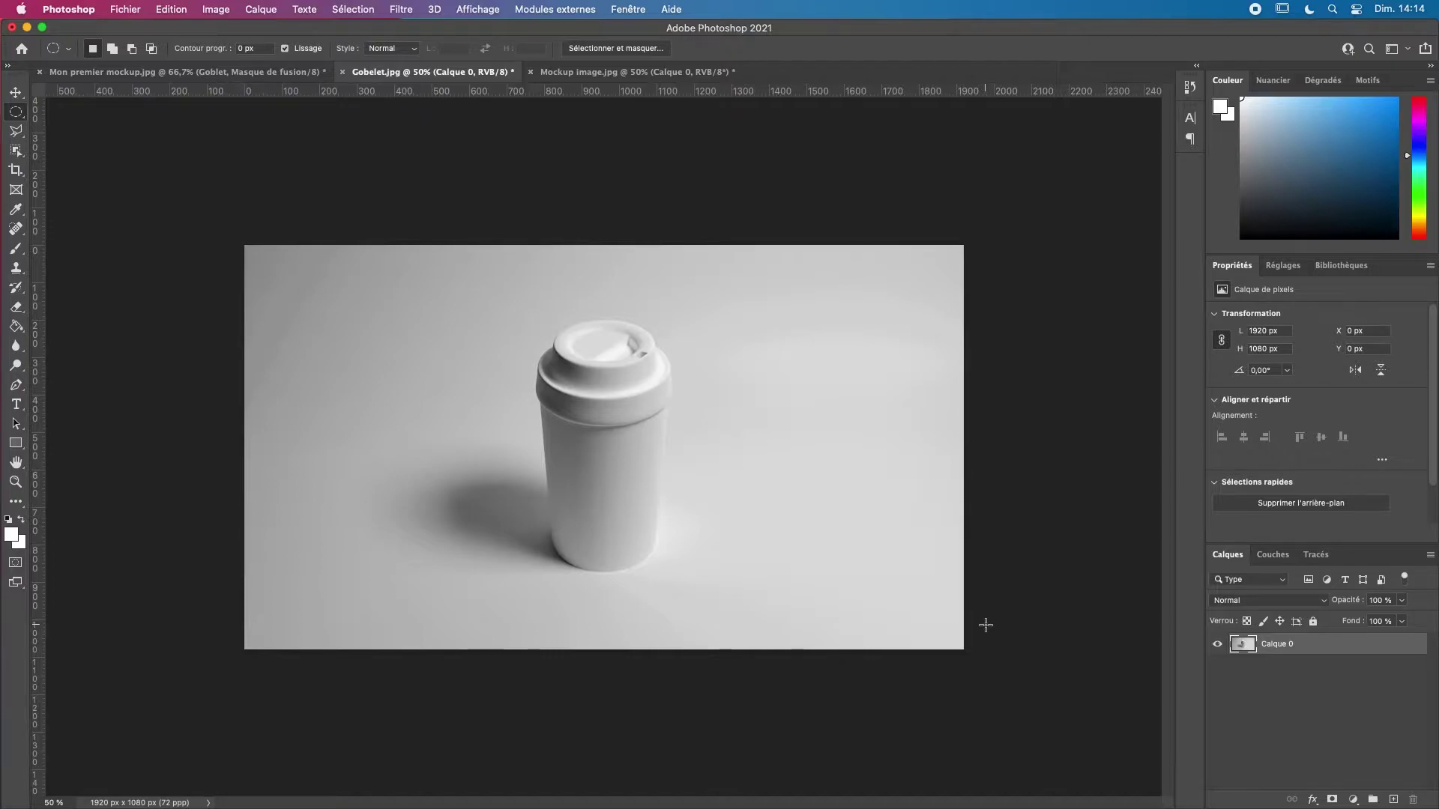
- Select the cup's body below the lid by tracing its outline with the Magnetic Lasso tool
key("super+1")
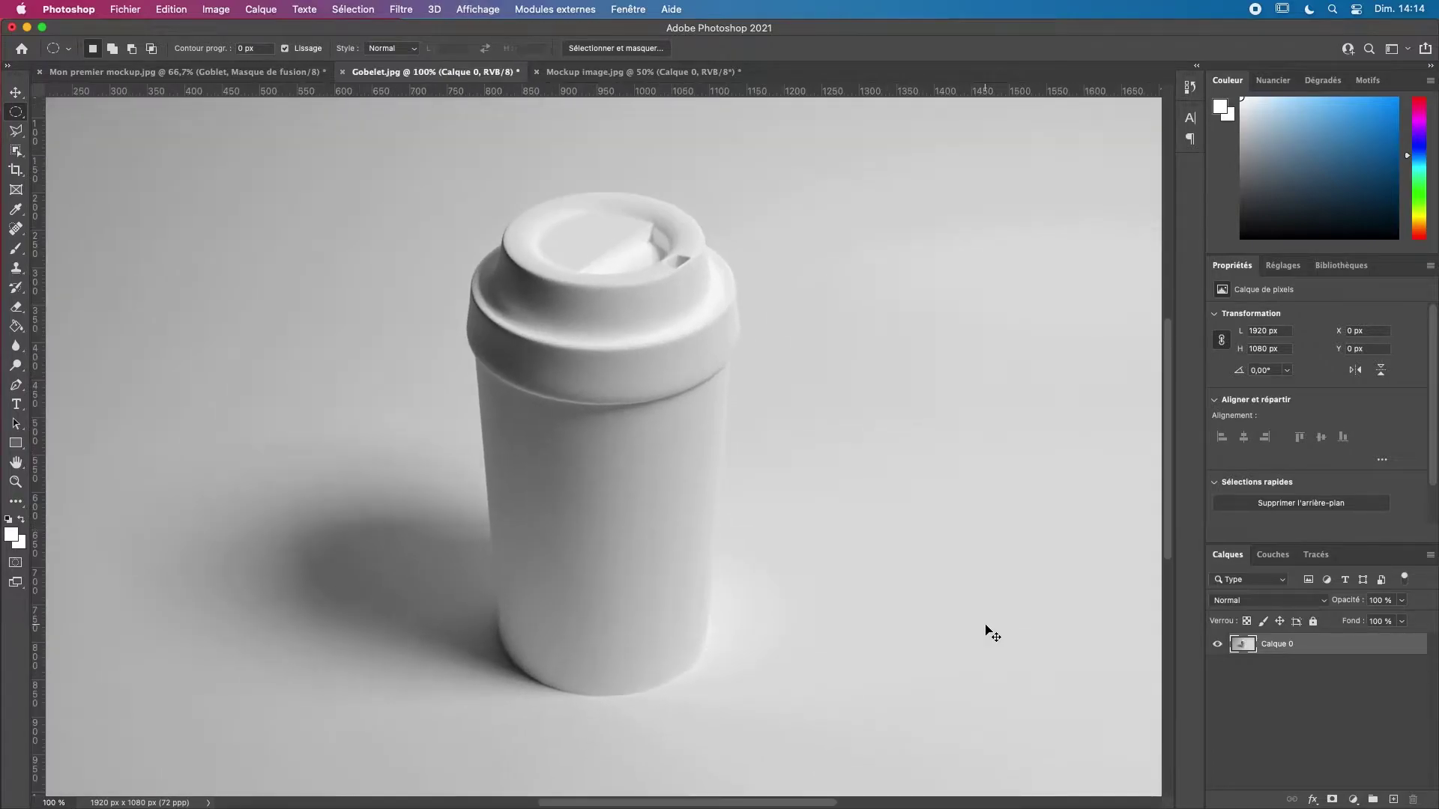
left_click(16, 131)
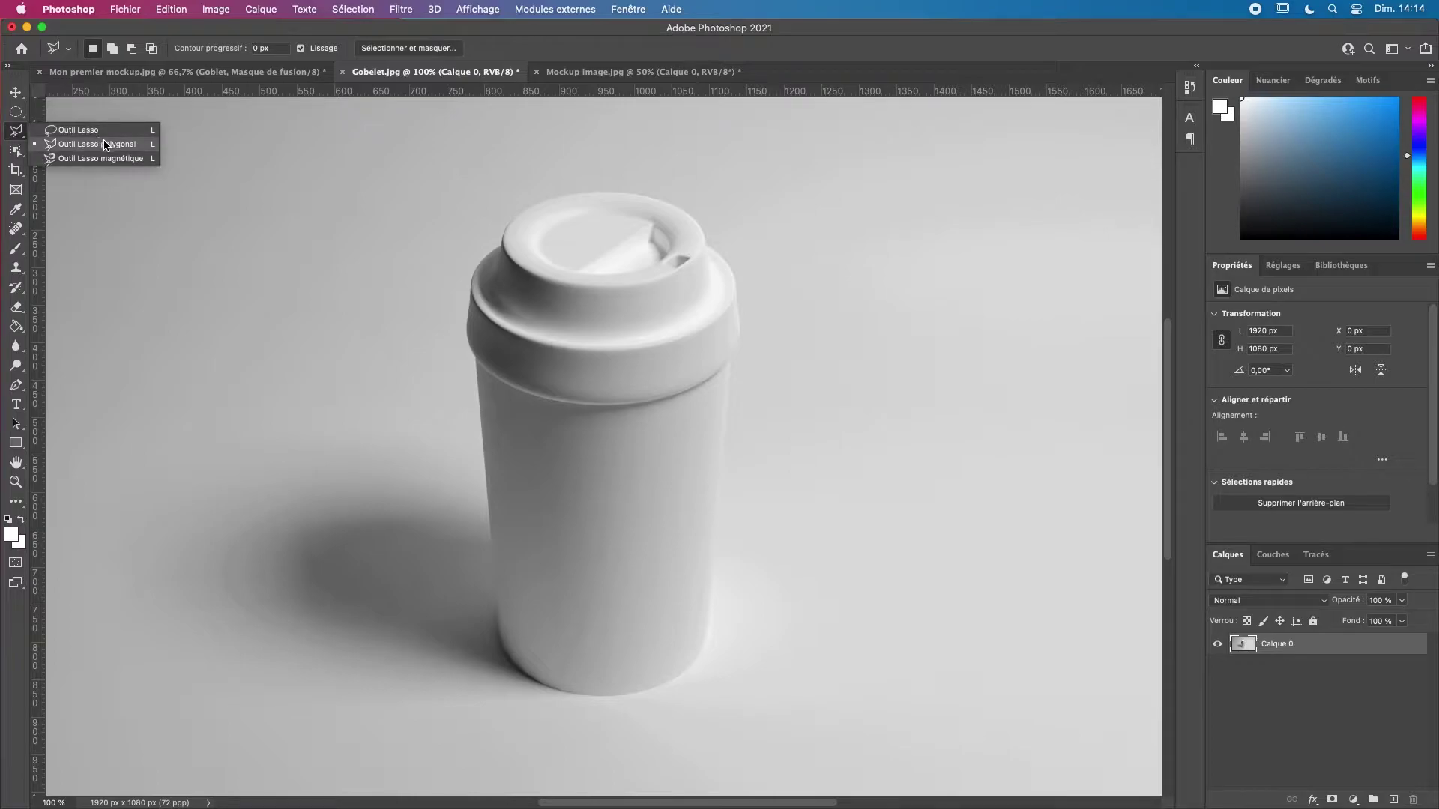
left_click(105, 158)
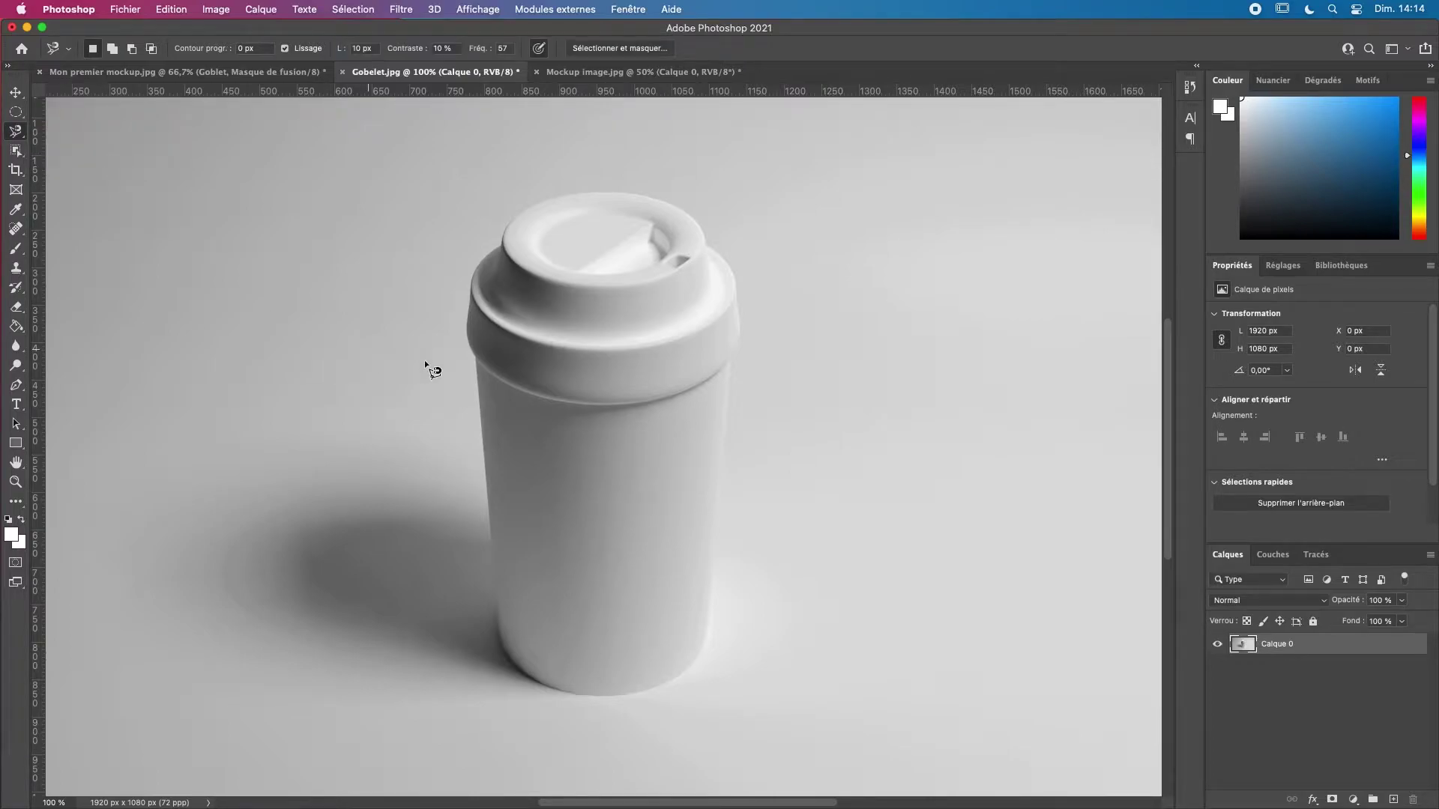
left_click(474, 357)
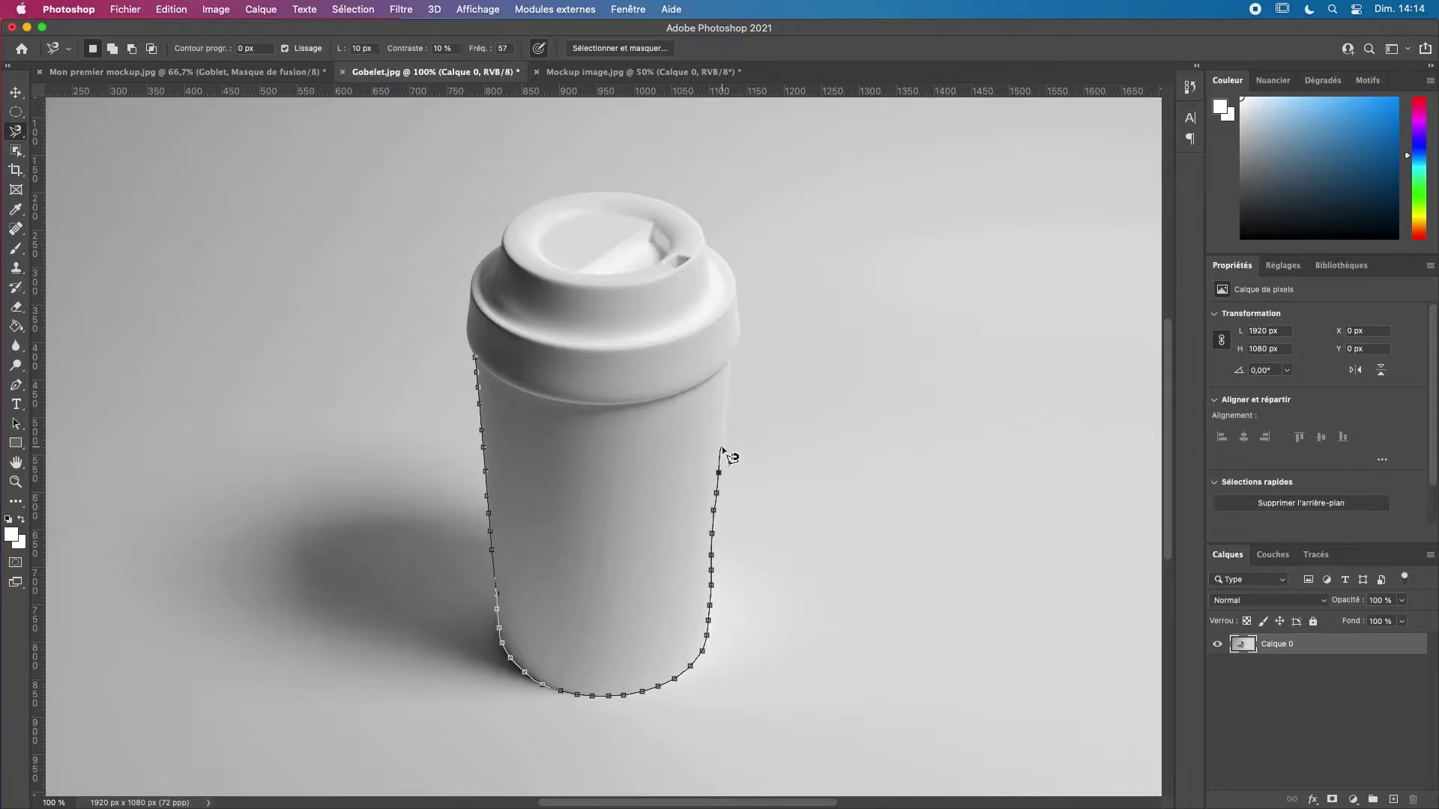
key("BackSpace")
key("BackSpace")
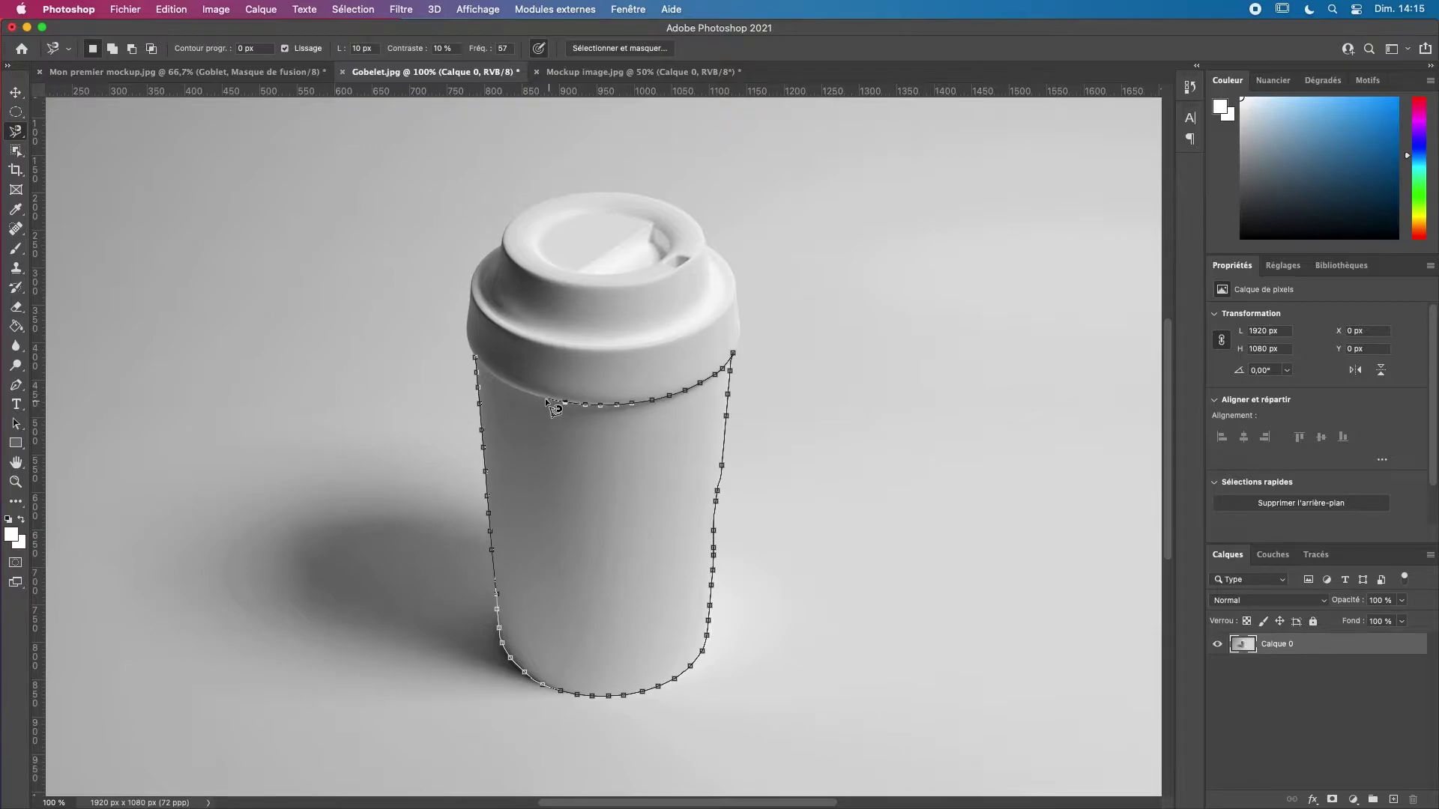
left_click(476, 360)
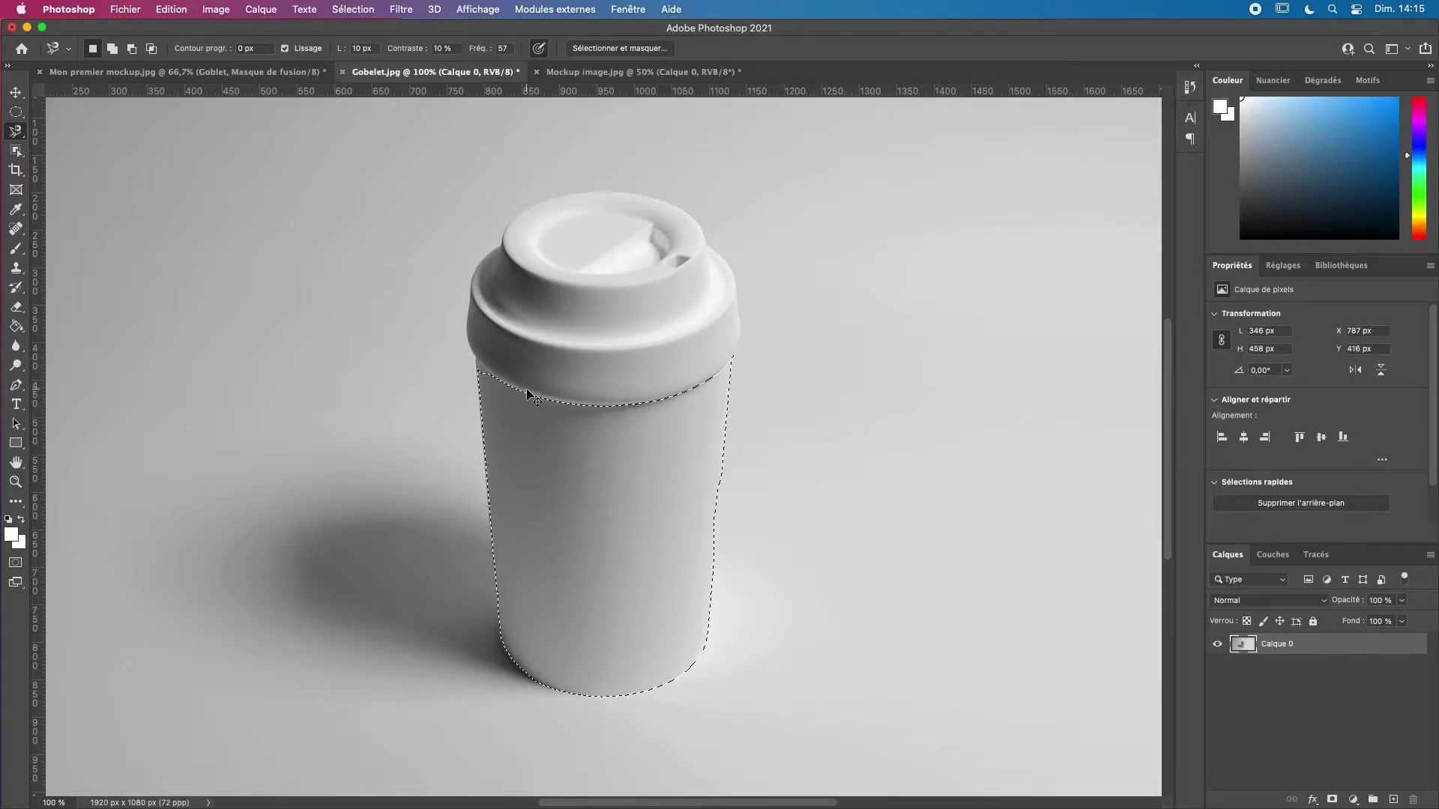
- Add the missing upper-left corner of the cup's body under the lid to the selection with the Polygonal Lasso
key("super+plus")
key("super+plus")
key("super+plus")
key("super+d")
scroll(383, 358, "up", 5)
scroll(382, 357, "left", 4)
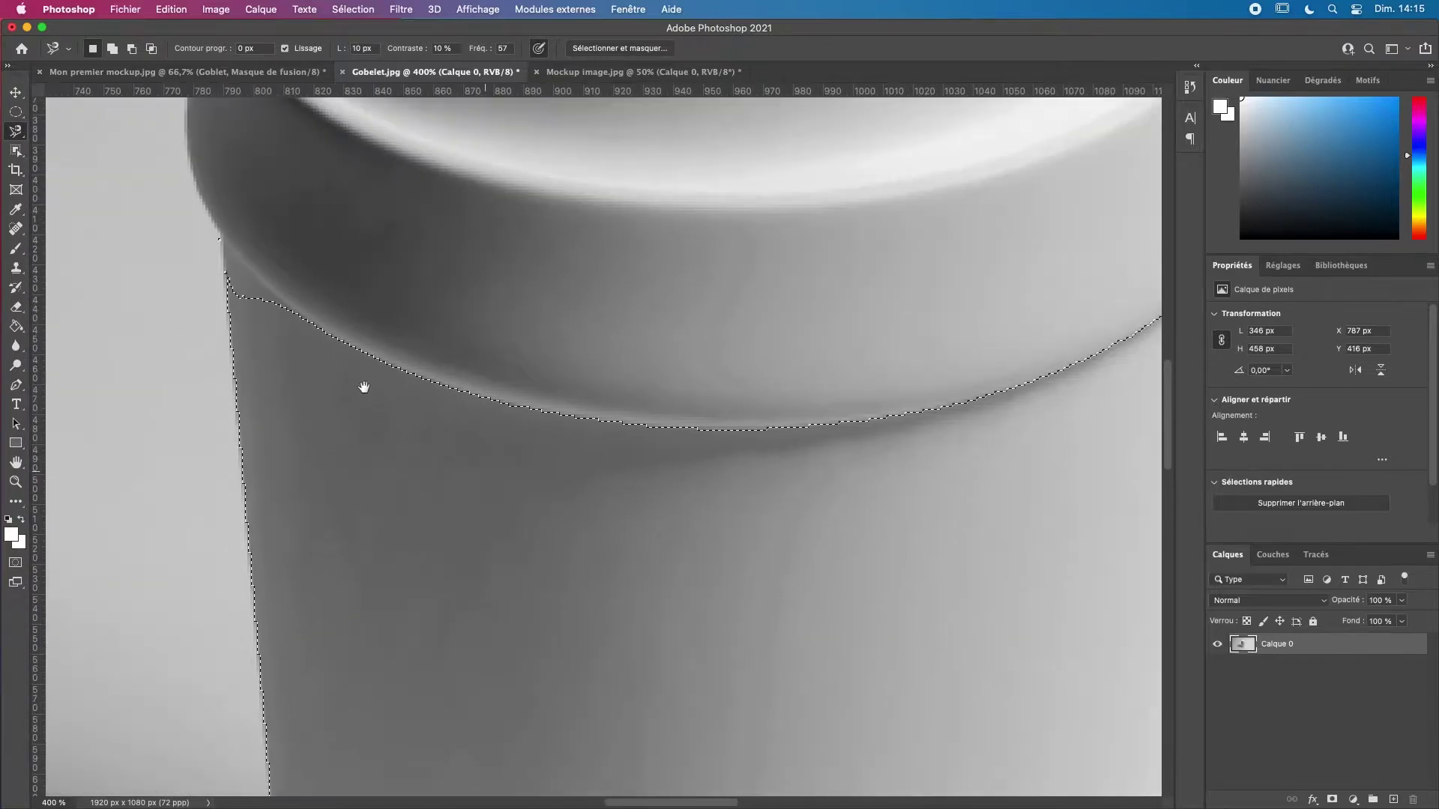
right_click(15, 132)
left_click(90, 144)
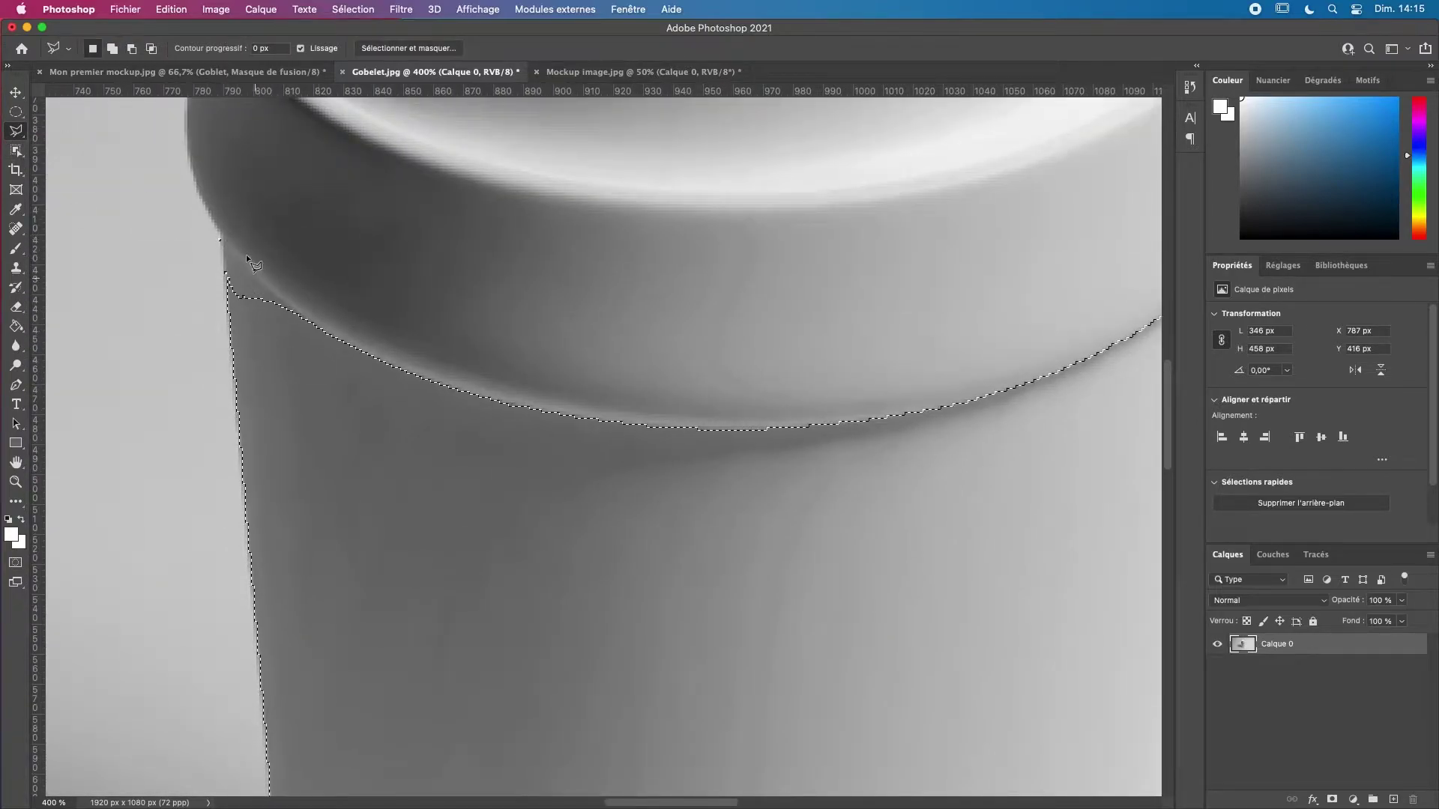
left_click(219, 240)
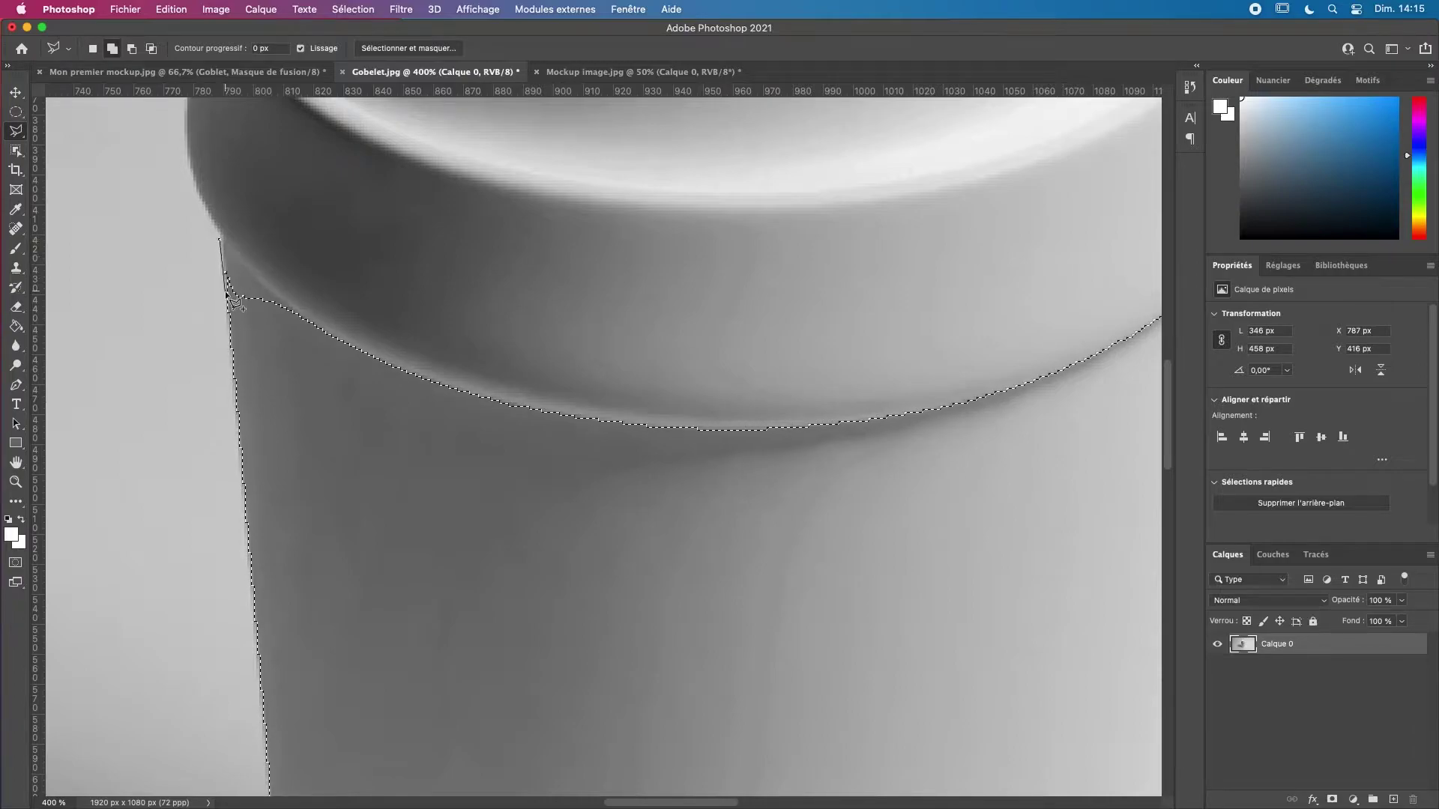
left_click(228, 296)
left_click(315, 329)
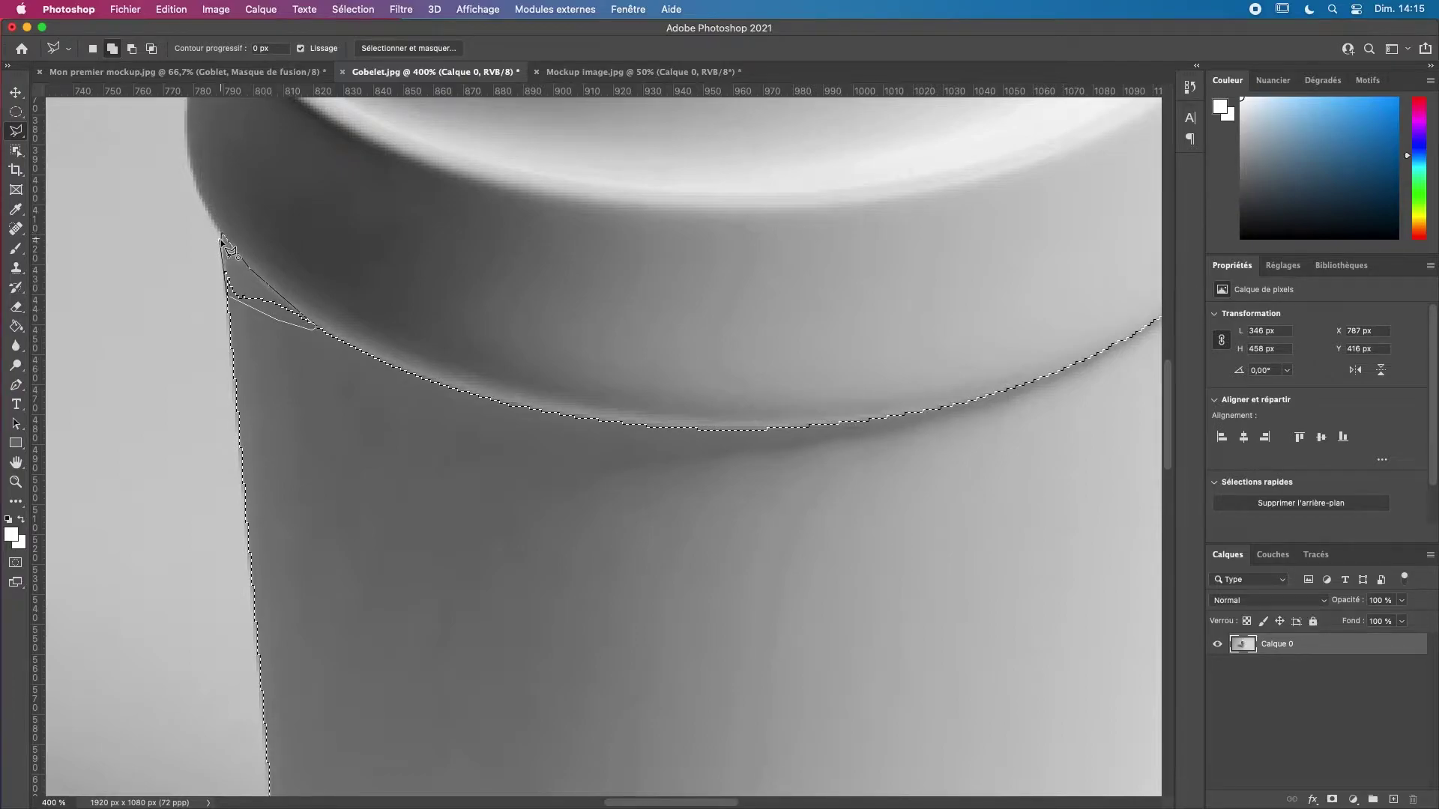
left_click(229, 285)
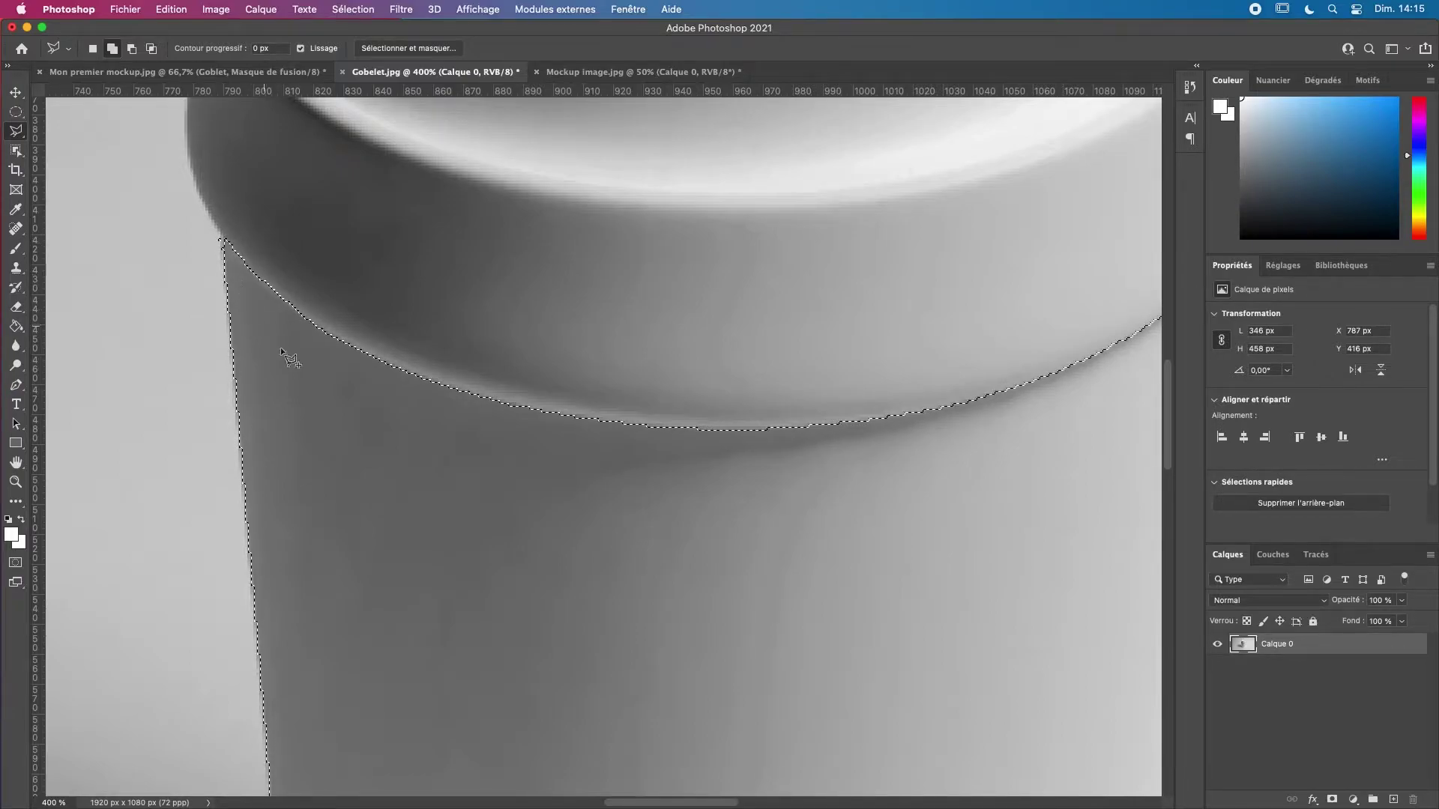
- Add the missing strip along the cup's right edge to the selection with the Polygonal Lasso
scroll(315, 424, "down", 10)
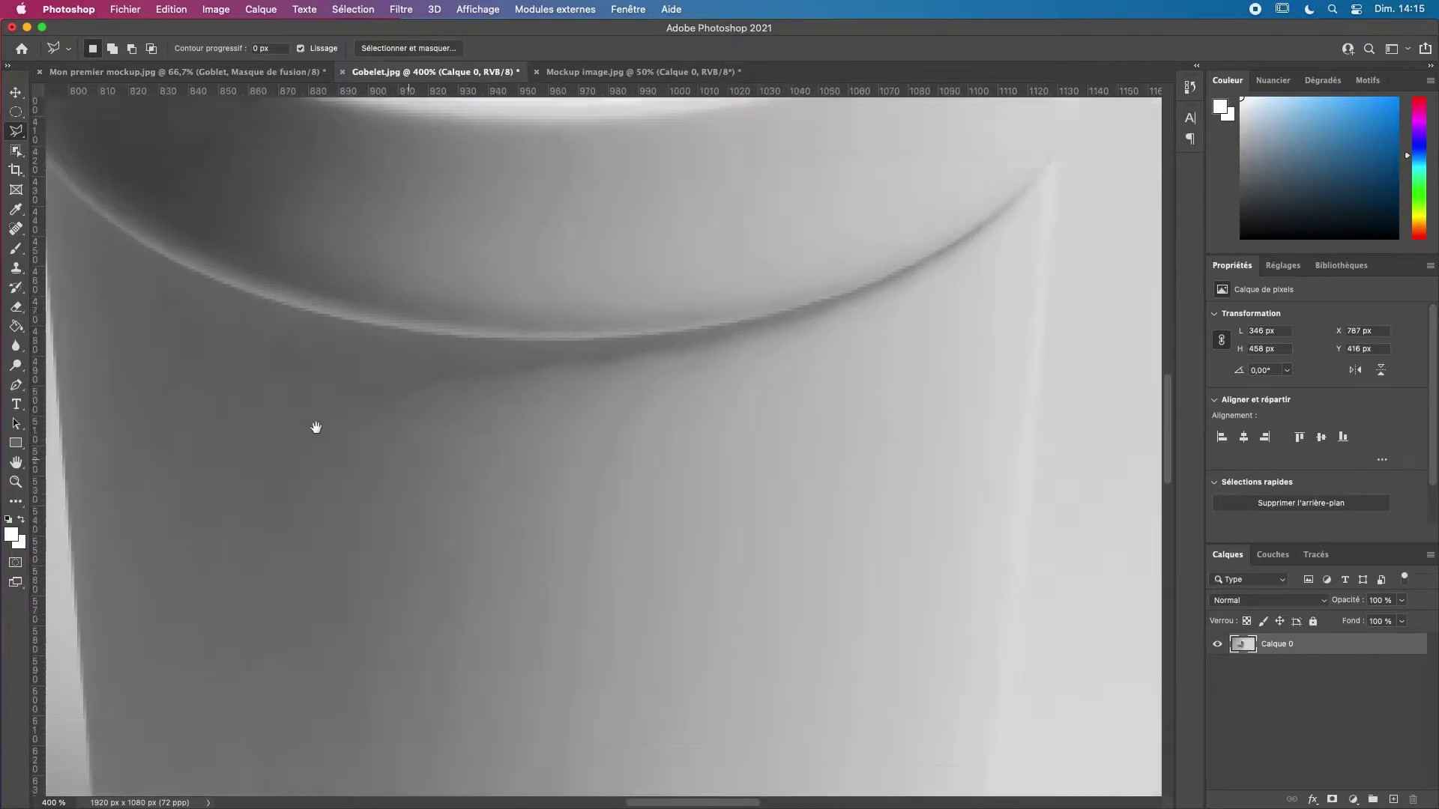
scroll(610, 533, "right", 10)
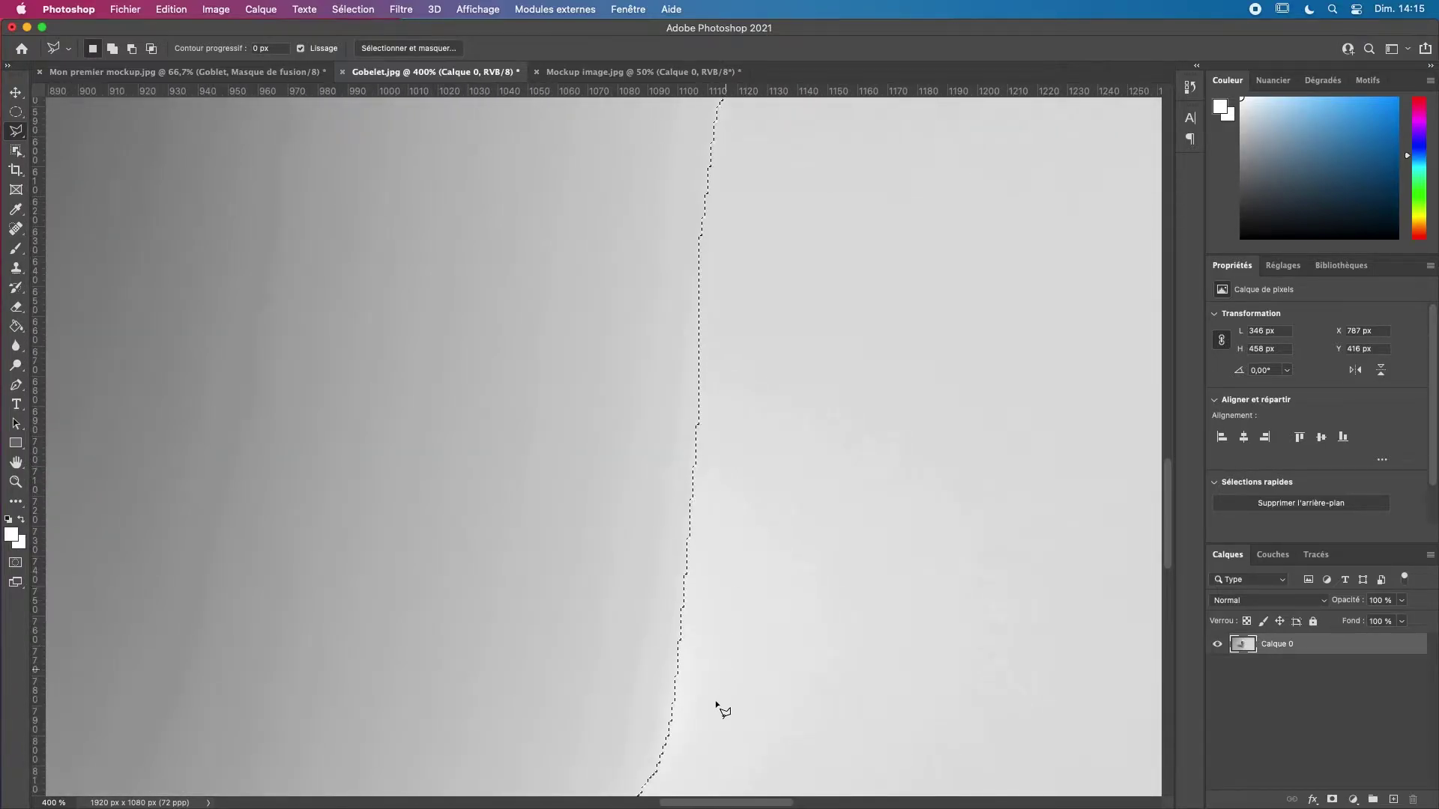
scroll(701, 585, "down", 3)
scroll(693, 533, "right", 2)
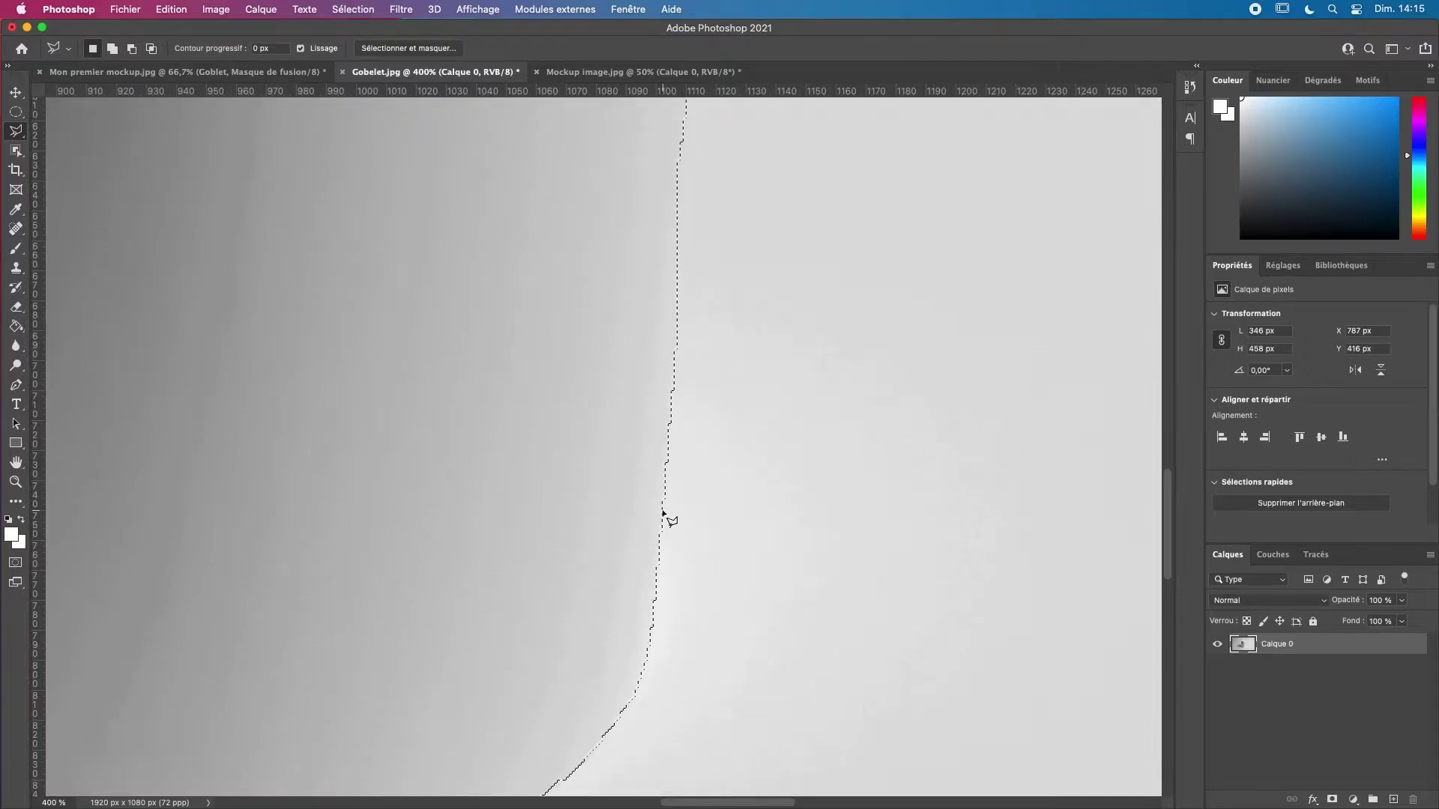
left_click(662, 506, "shift")
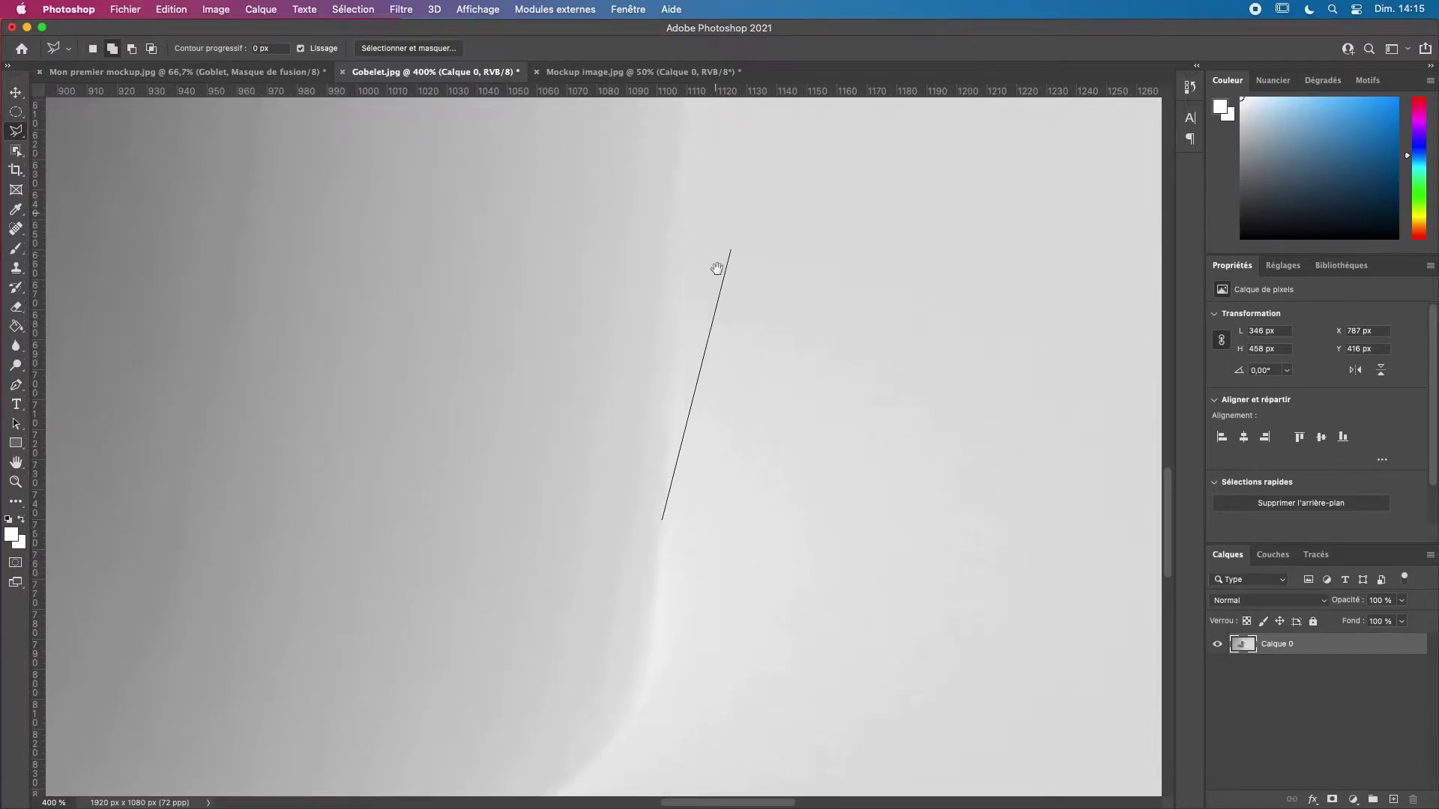
scroll(720, 427, "up", 6)
scroll(720, 427, "right", 2)
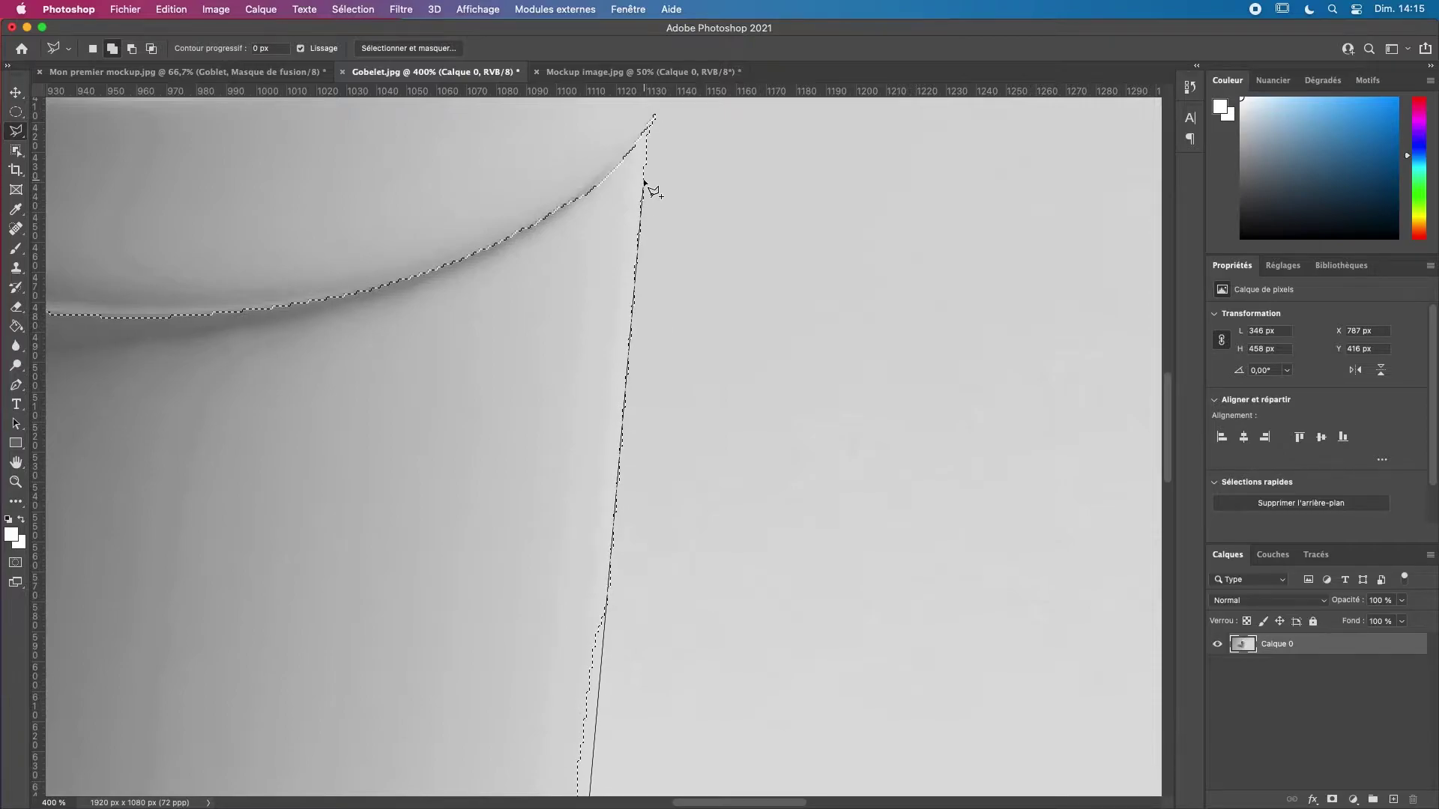
left_click(646, 183)
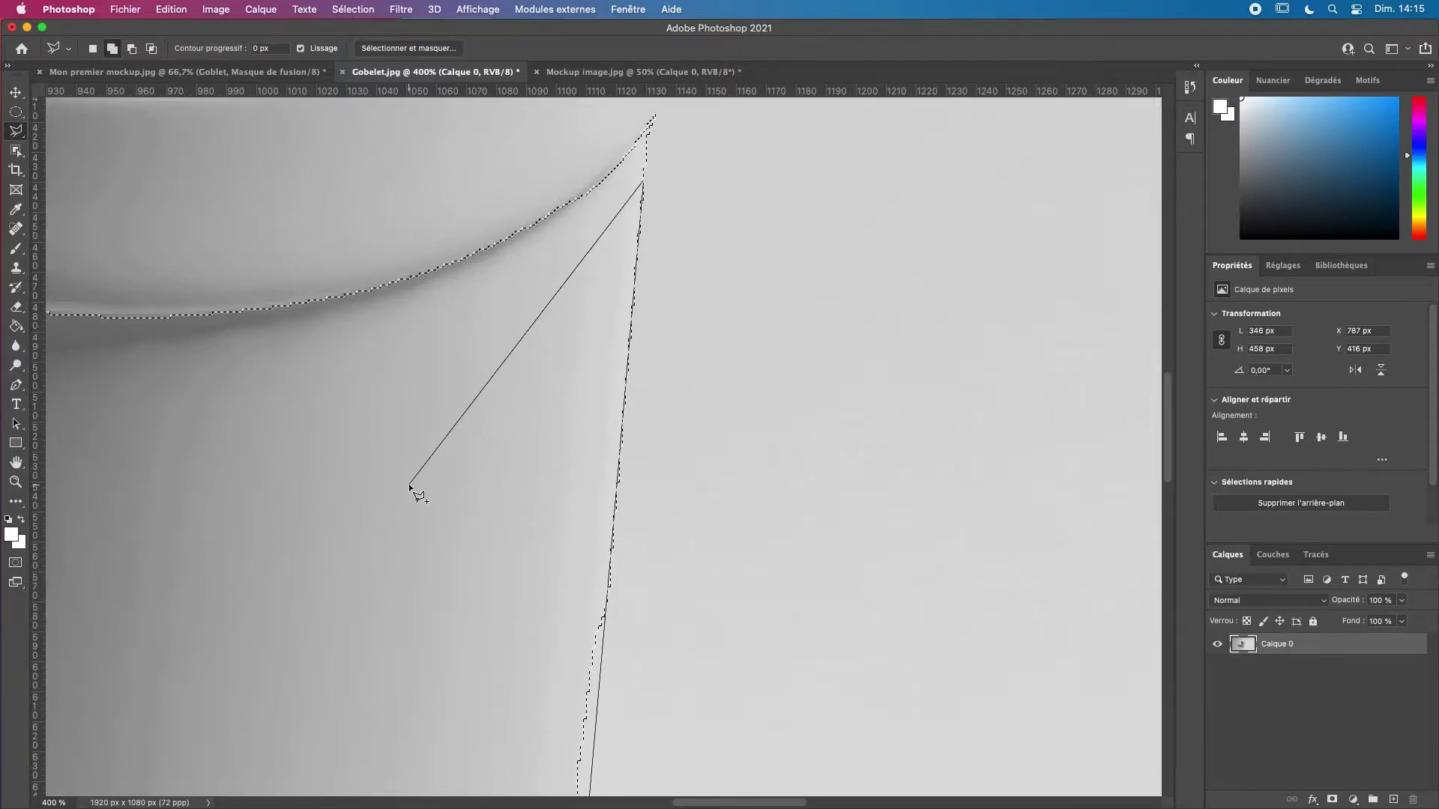
double_click(299, 603)
scroll(354, 637, "down", 5)
key("super+minus")
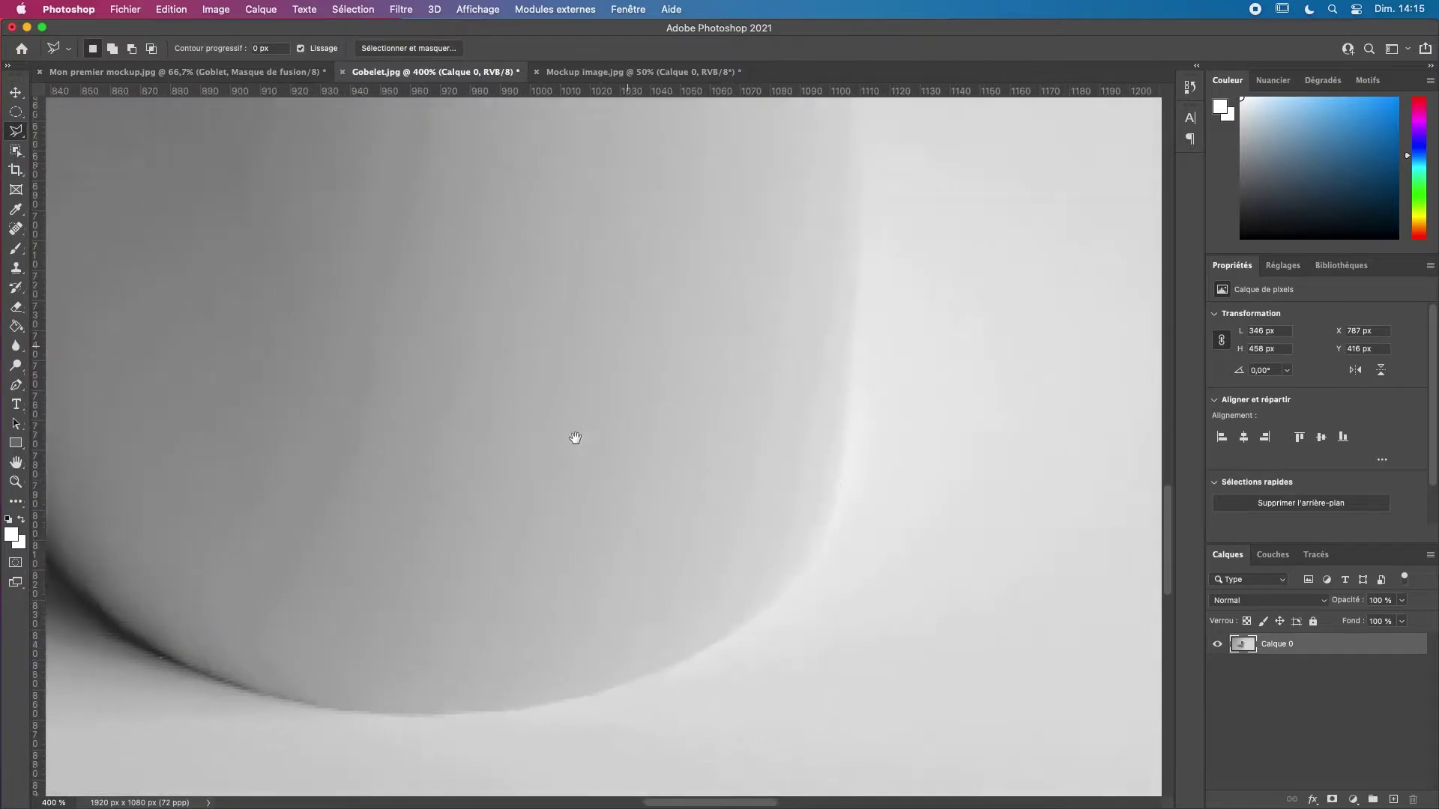
key("super+minus")
key("super+minus")
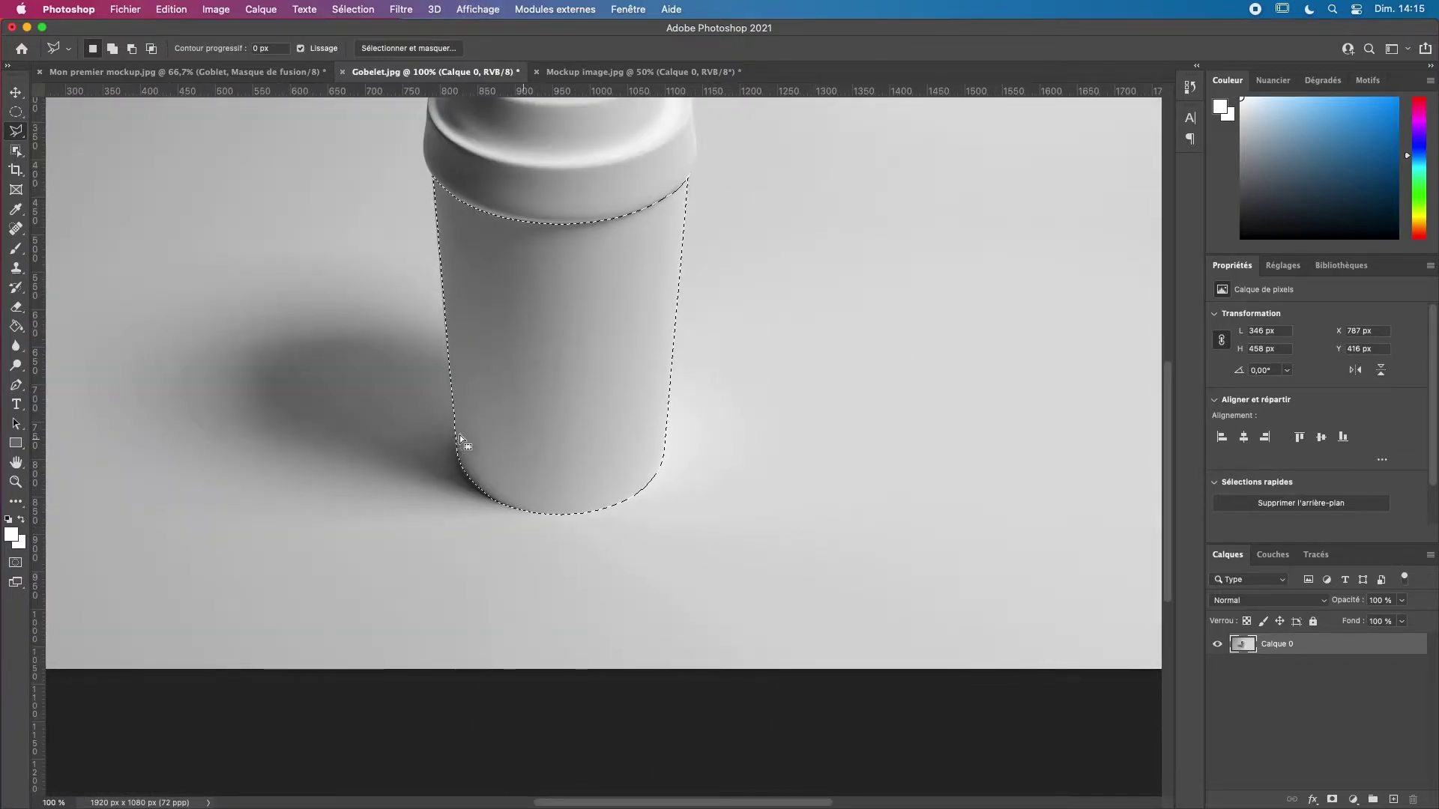
- Show the cup body selection in Quick Mask mode and examine its edge along the lid's rim up close
key("super+d")
left_click_drag(549, 392, 581, 433)
key("super+z")
key("super+plus")
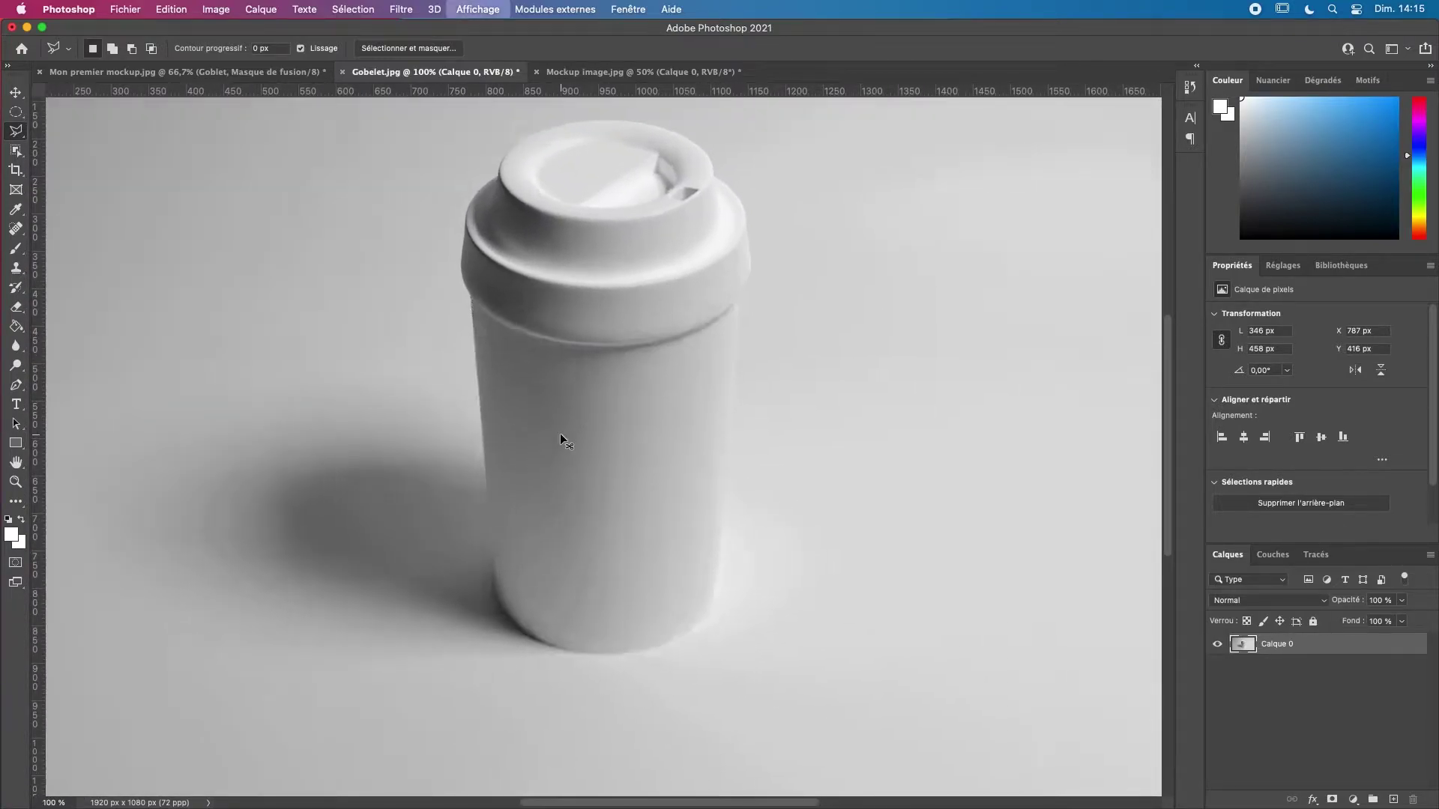
key("super+plus")
left_click_drag(561, 433, 604, 476)
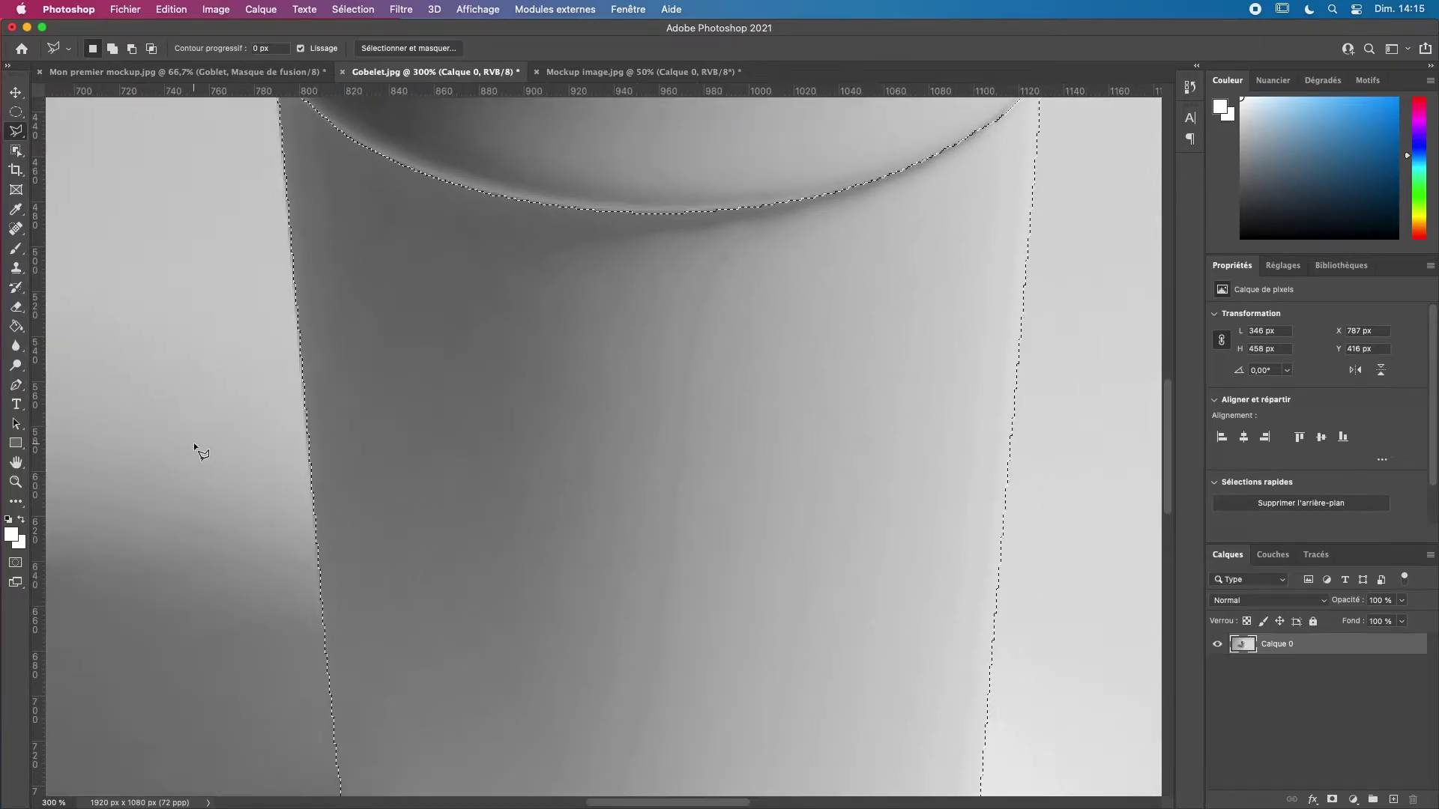
key("q")
left_click_drag(482, 482, 589, 586)
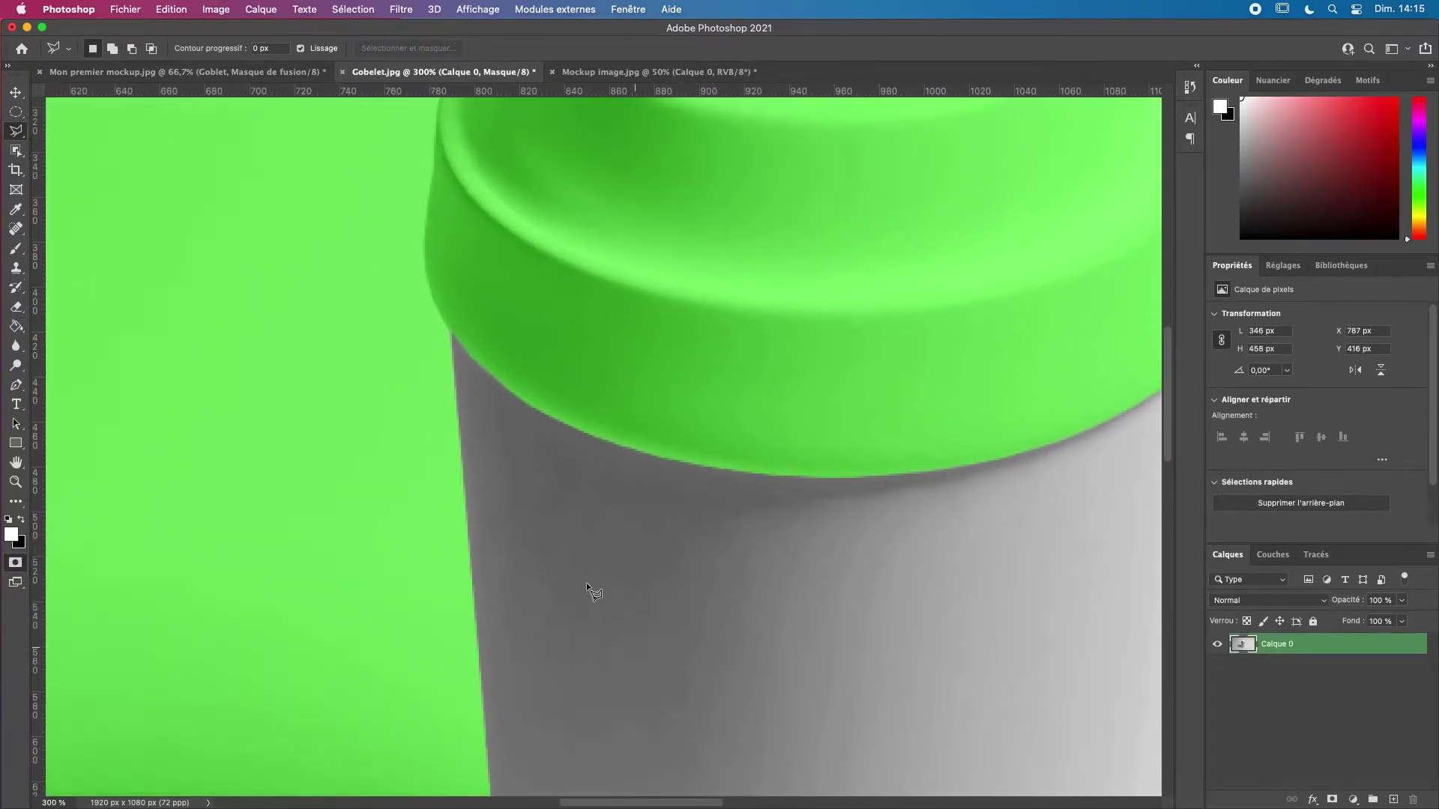
key("super+plus")
key("super+plus")
key("super+plus")
key("super+plus")
key("super+plus")
key("super+plus")
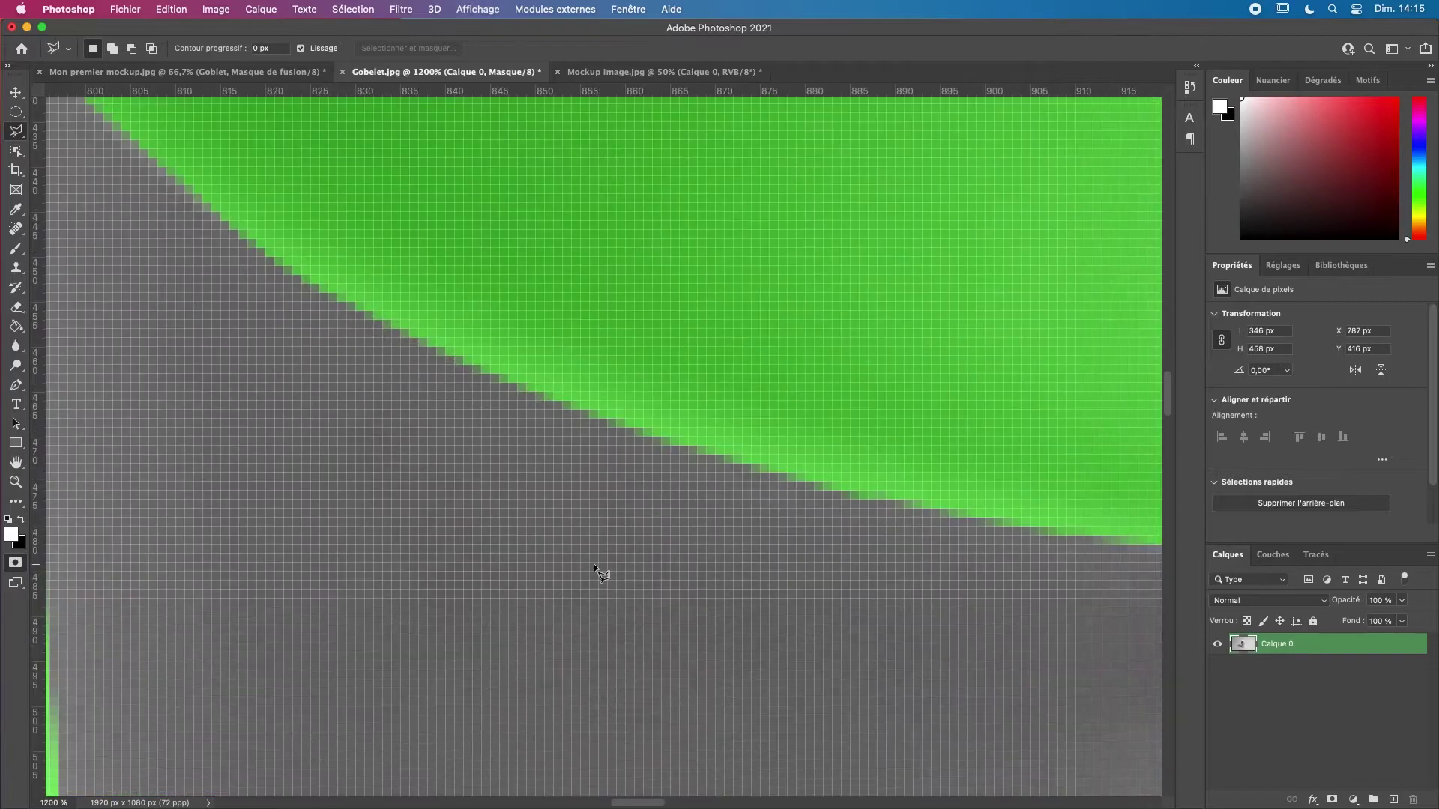
- Remove the stray patch outside the cup body's upper-left corner from the selection mask with an 11 px black brush
mouse_move(588, 549)
left_mouse_down()
mouse_move(794, 664)
mouse_move(771, 684)
left_mouse_up()
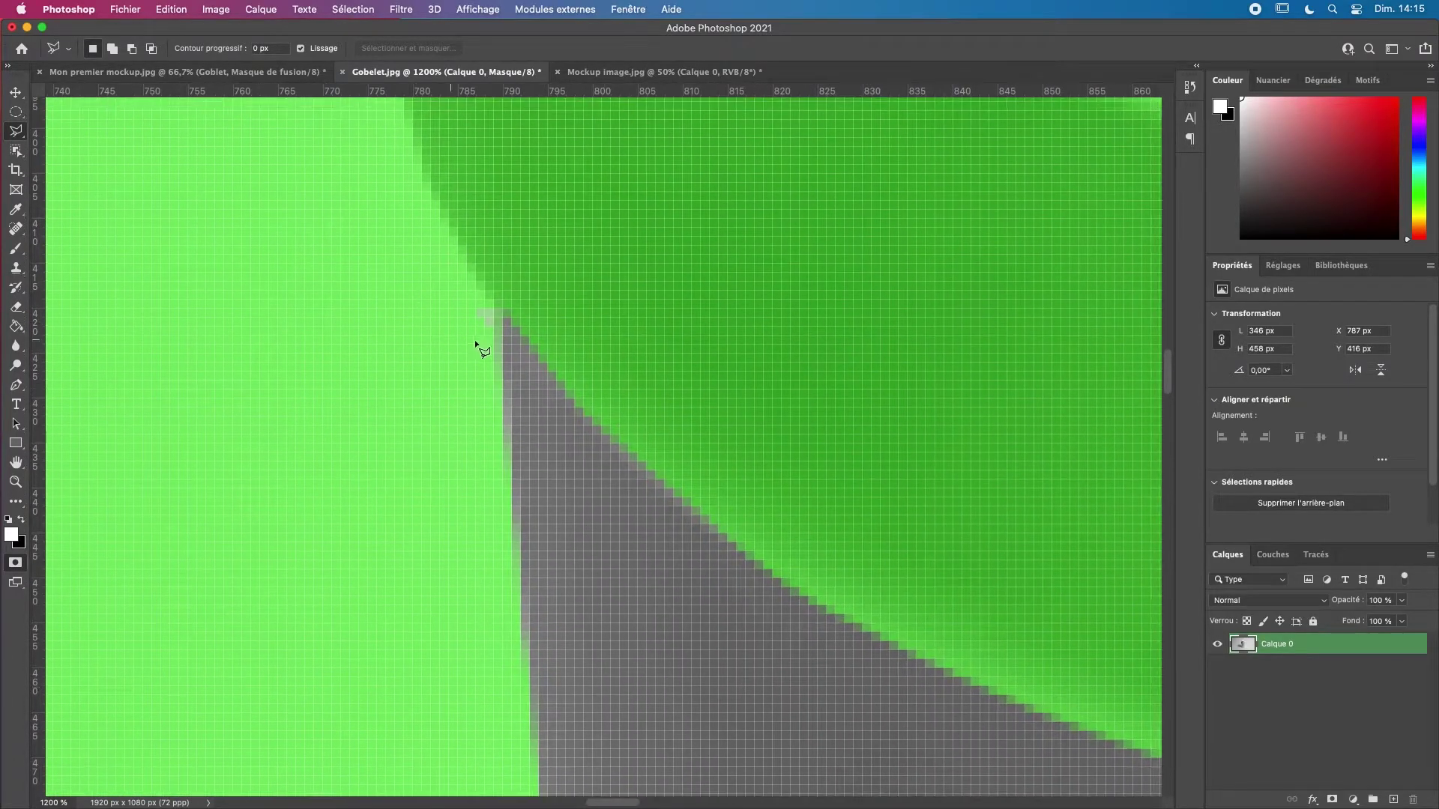
left_click(15, 248)
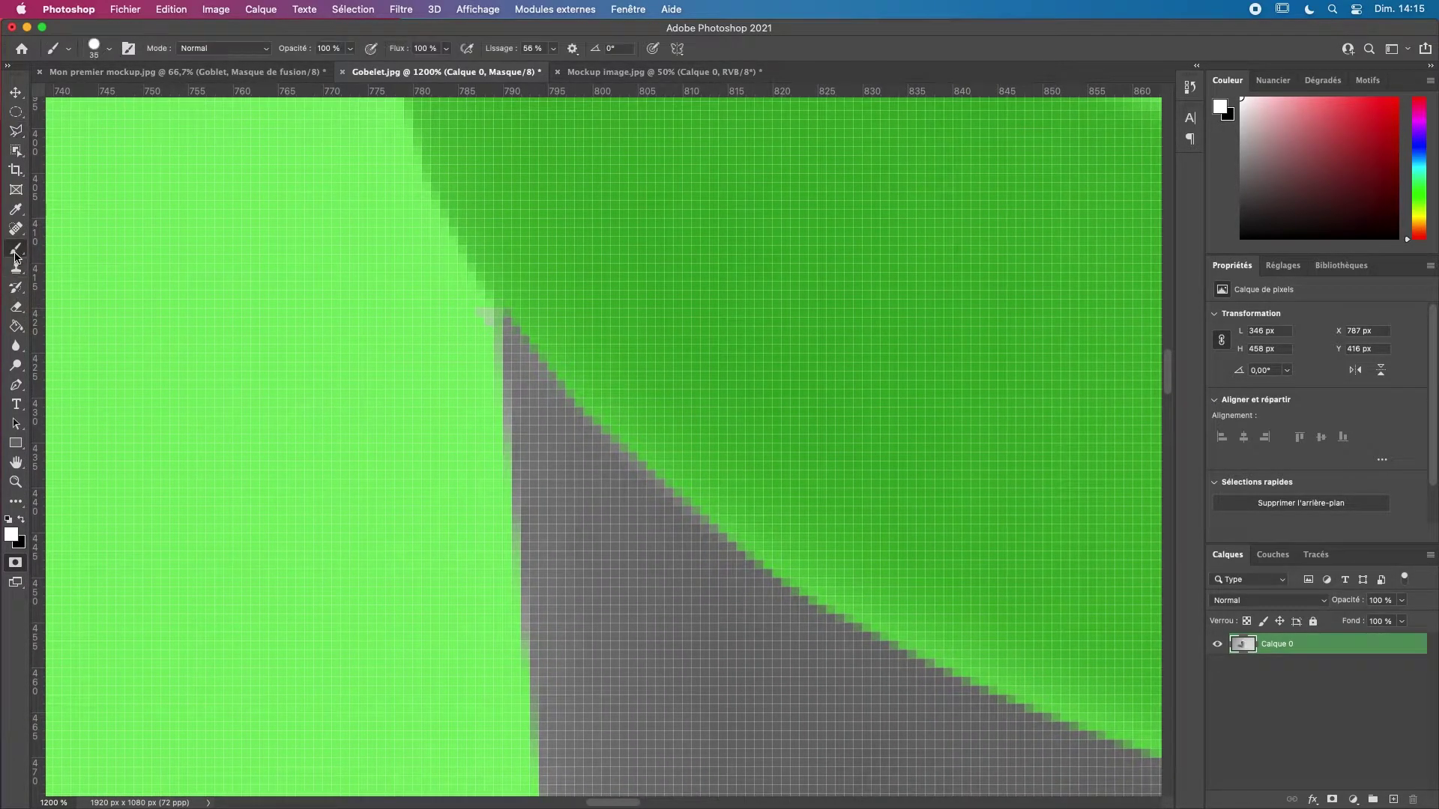
right_click(390, 424)
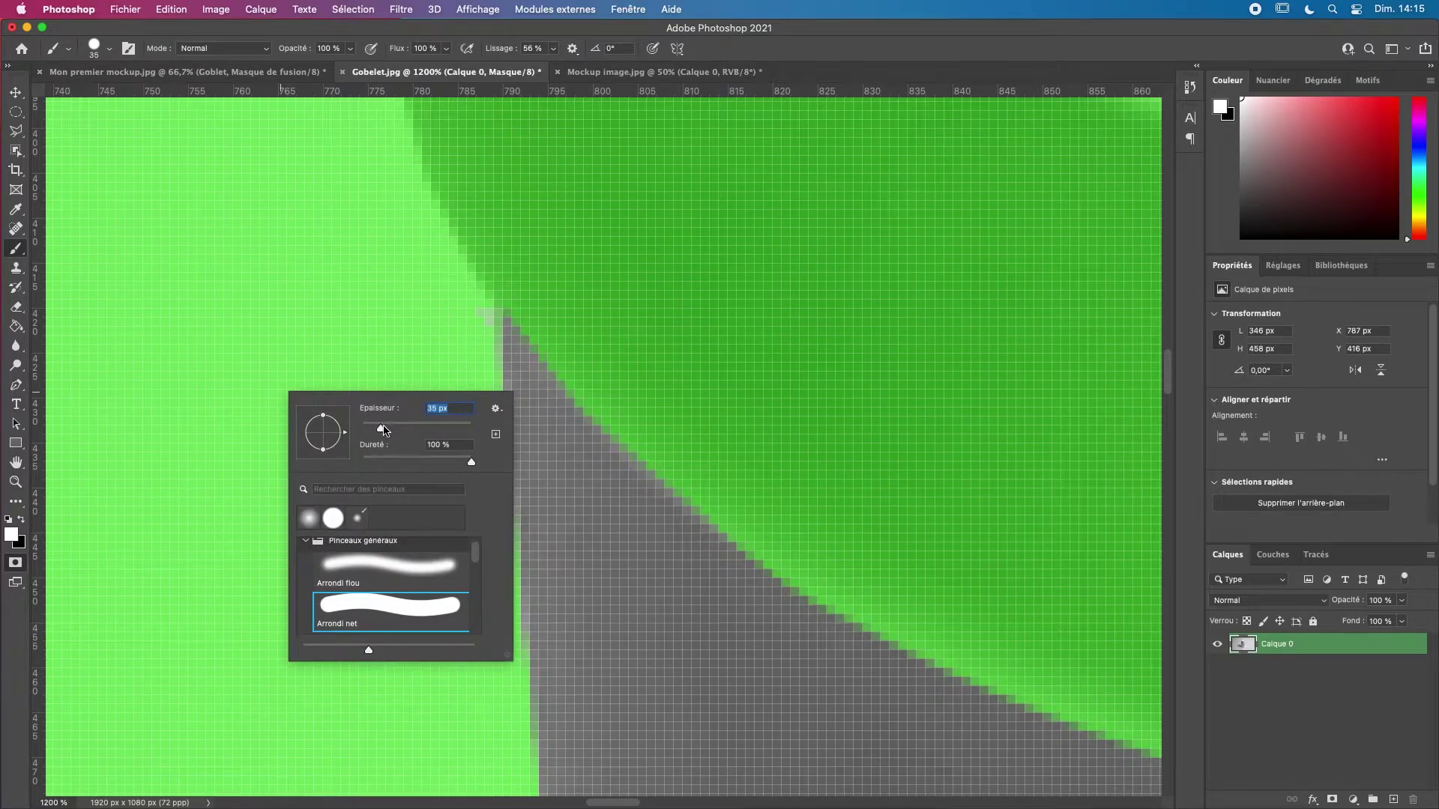
left_click(450, 330)
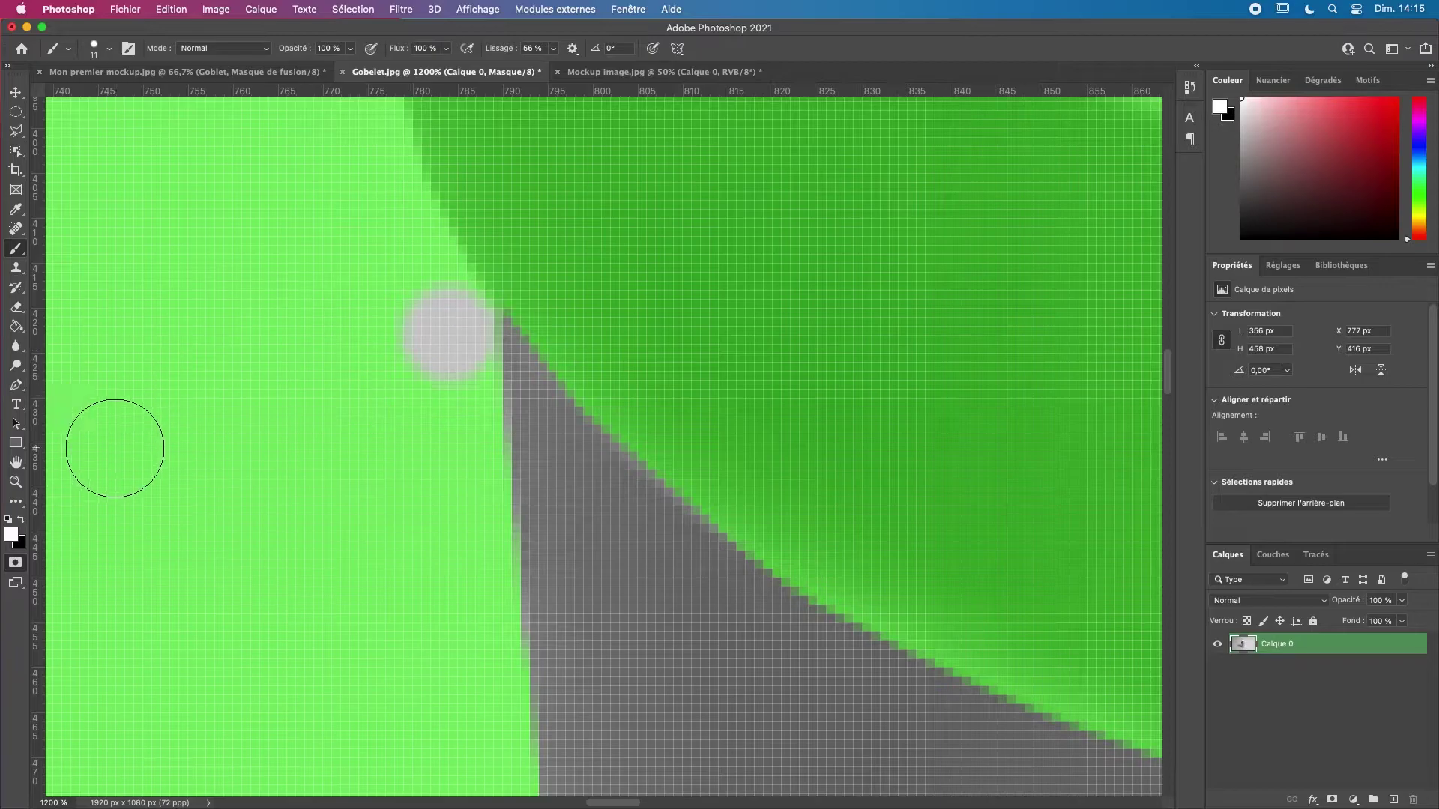
key("x")
mouse_move(389, 318)
left_mouse_down()
mouse_move(420, 347)
mouse_move(429, 307)
mouse_move(452, 329)
left_mouse_up()
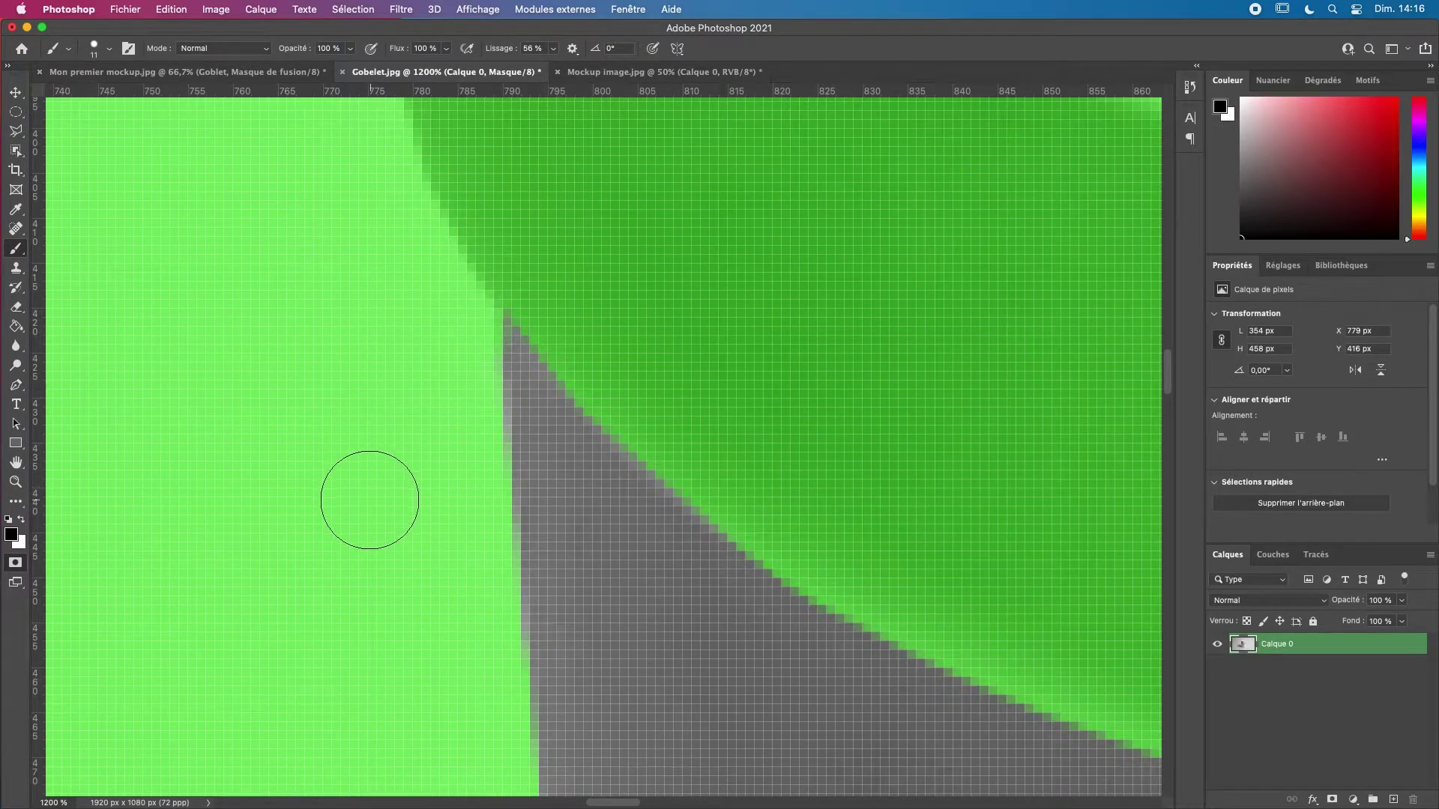
- Smooth the mask along the curved lower-left edge of the cup's base by painting with the white brush
key("super+minus")
key("super+minus")
key("super+minus")
key("super+minus")
key("super+minus")
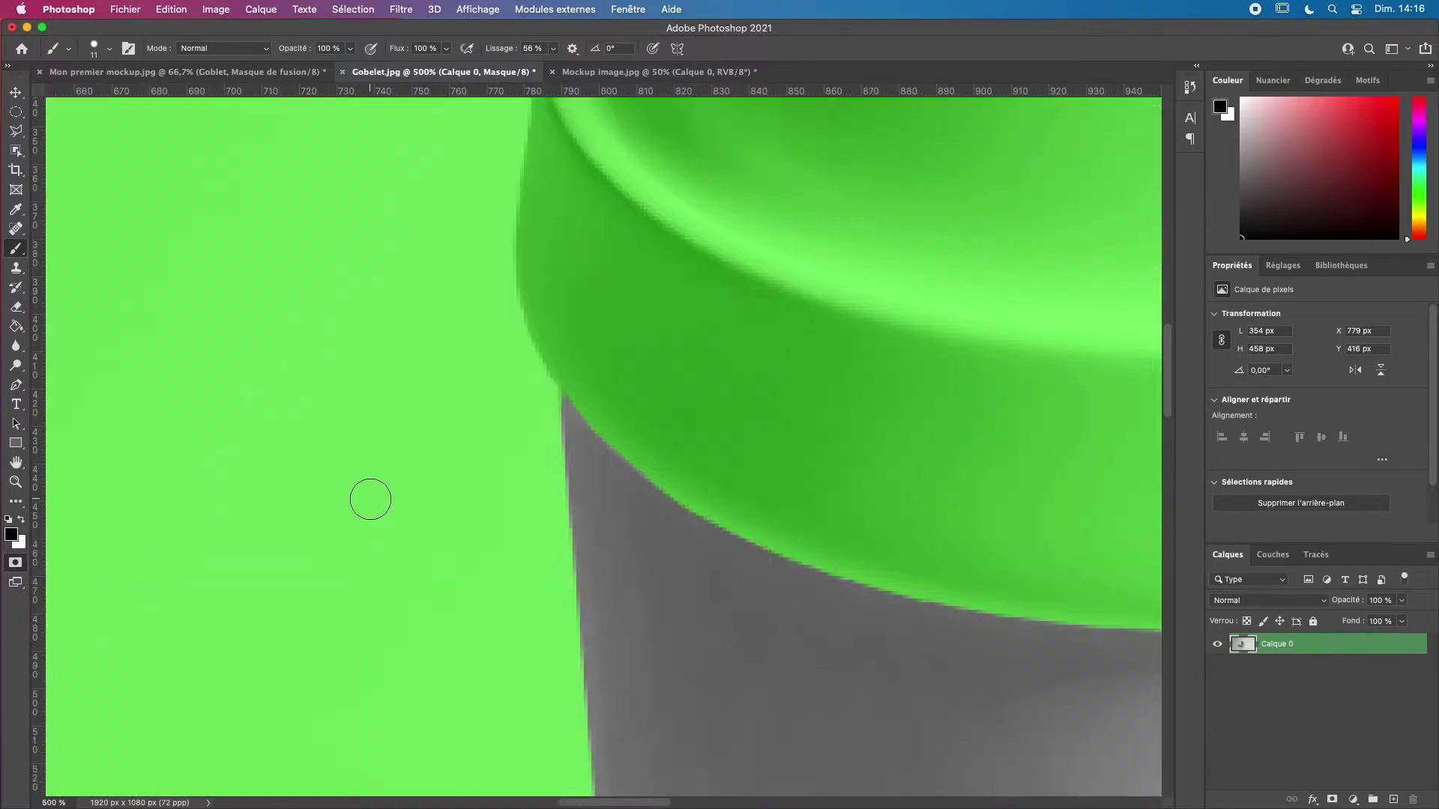
scroll(641, 470, "down", 5)
scroll(553, 482, "down", 10)
scroll(572, 404, "right", 3)
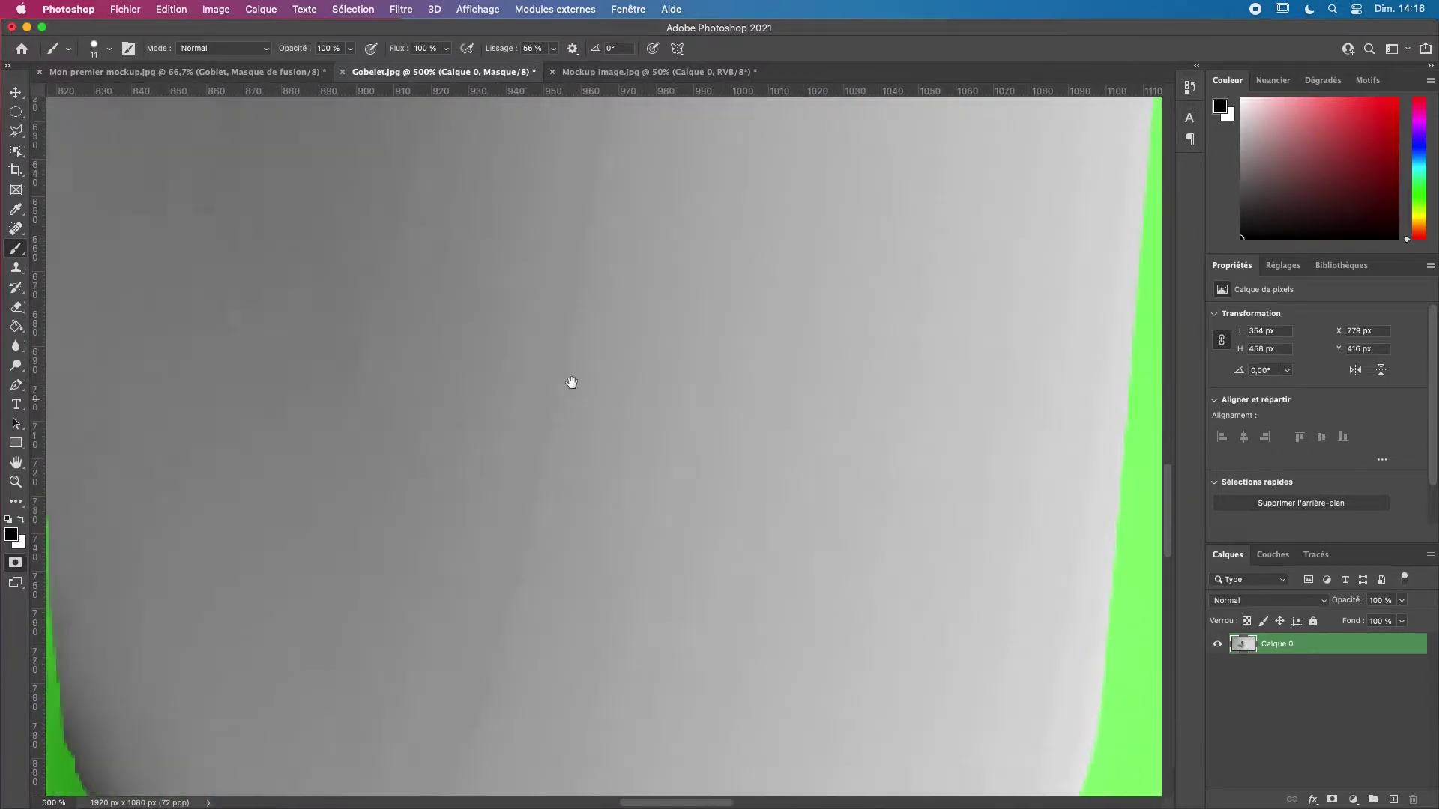
left_click(167, 412)
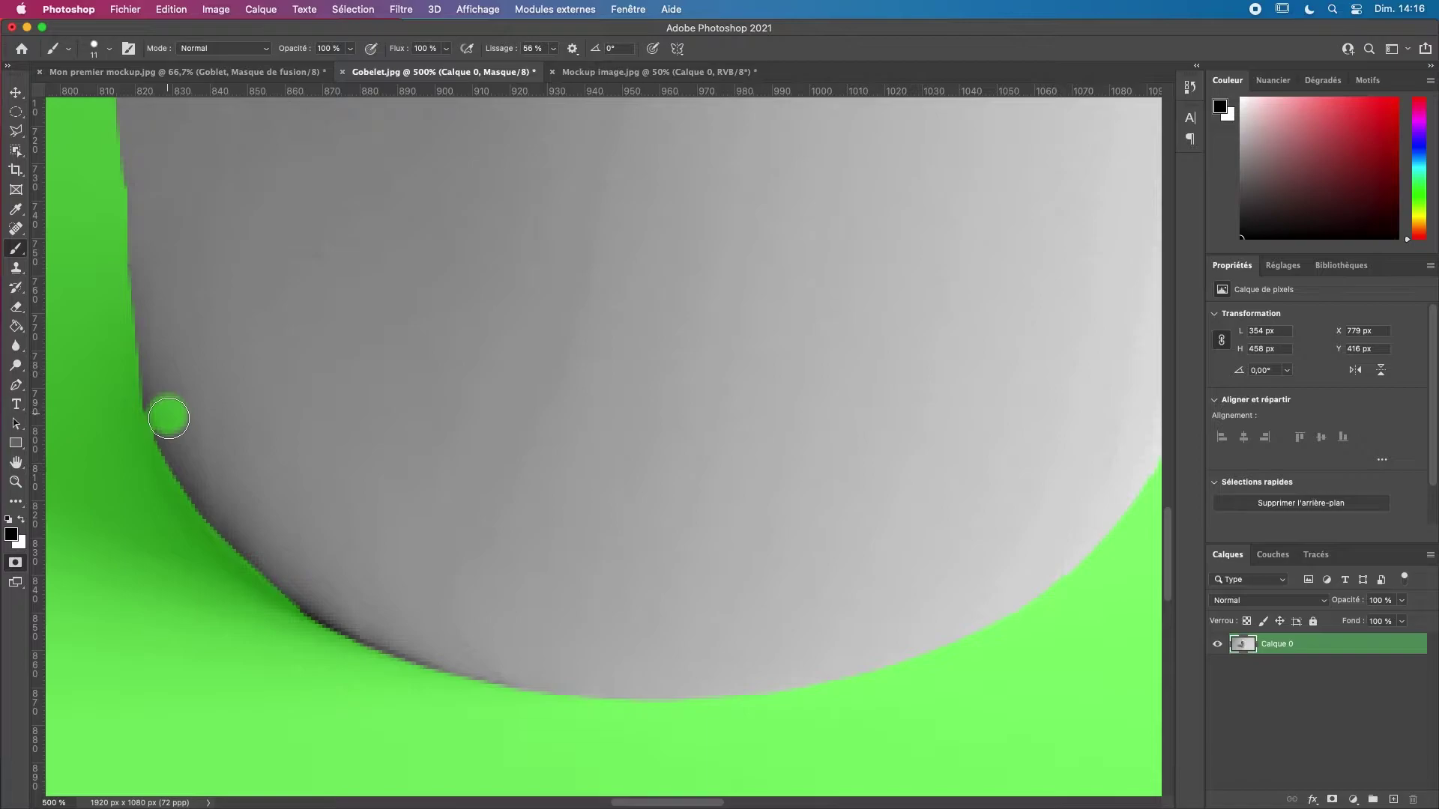
key("super+z")
key("x")
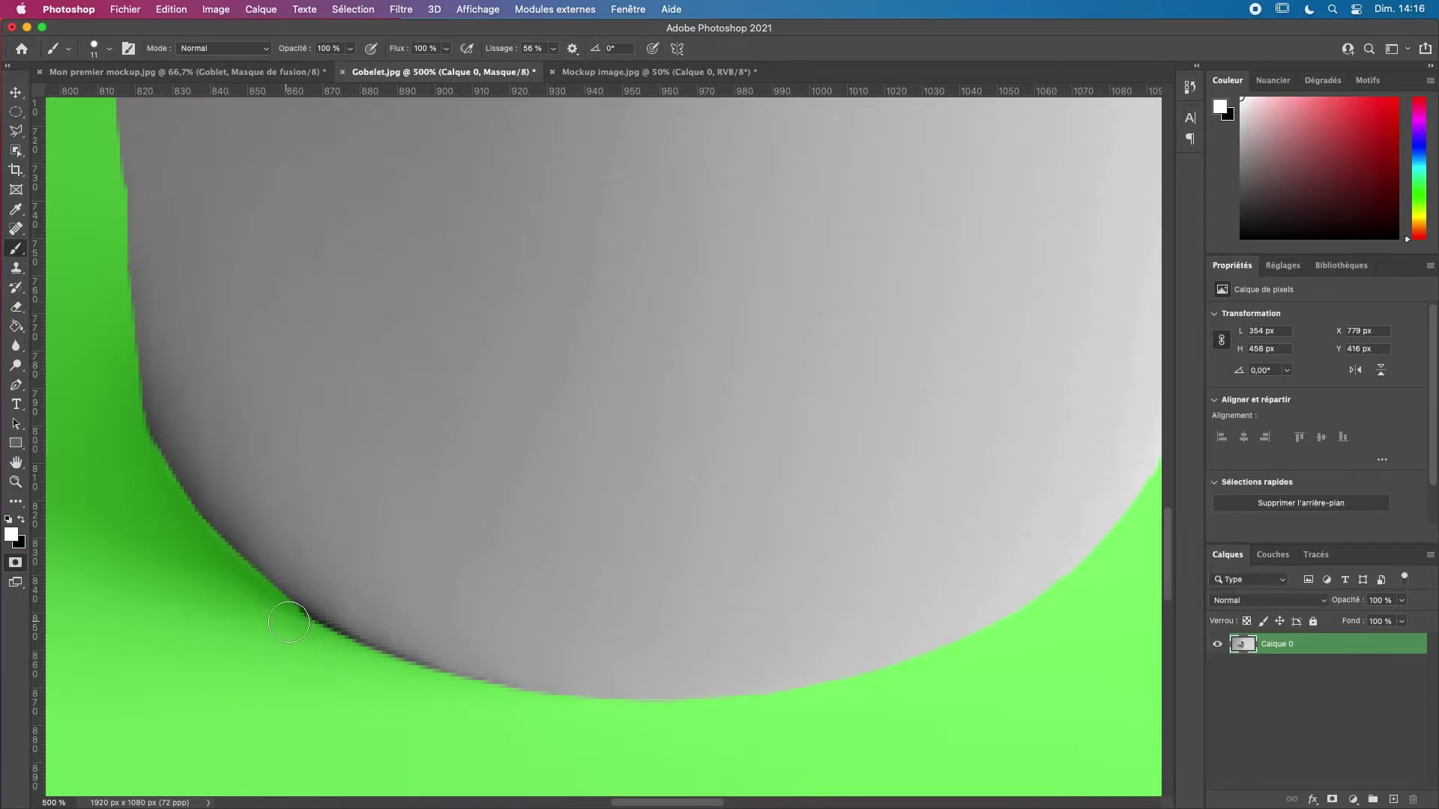
key("x")
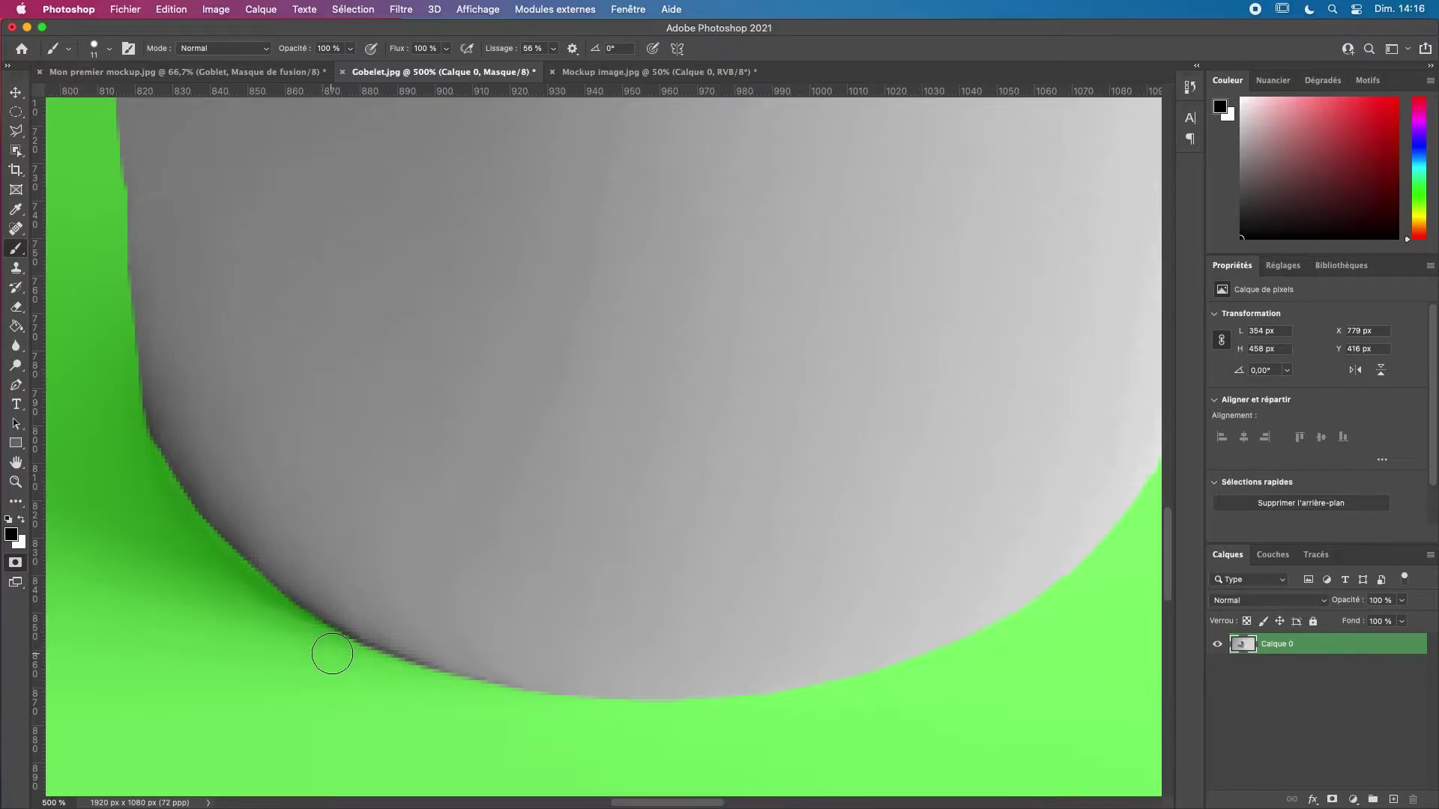
- Examine the mask edge around the cup's lower-right base, along its right side and under the lid
left_click_drag(701, 573, 555, 571)
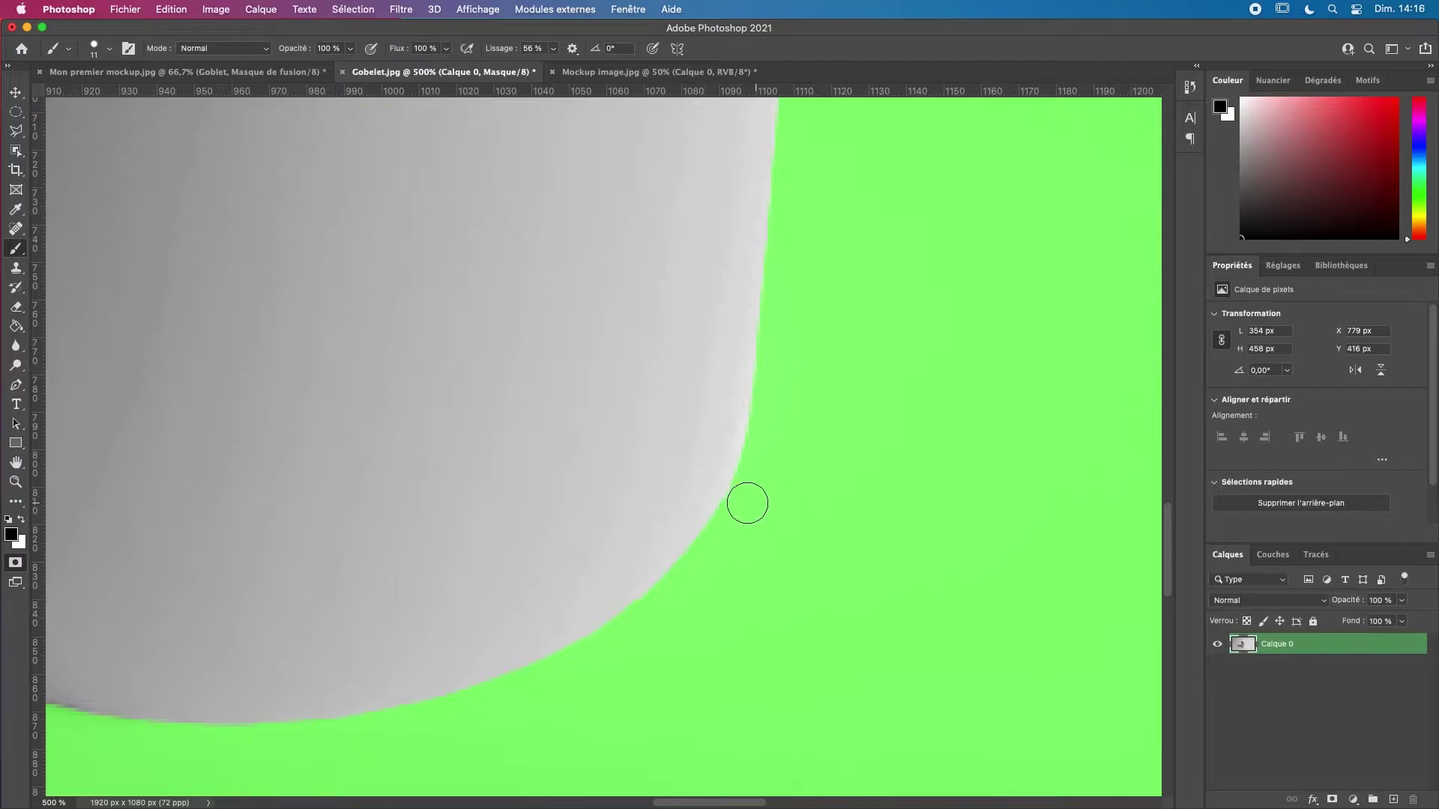
left_click_drag(845, 385, 848, 487)
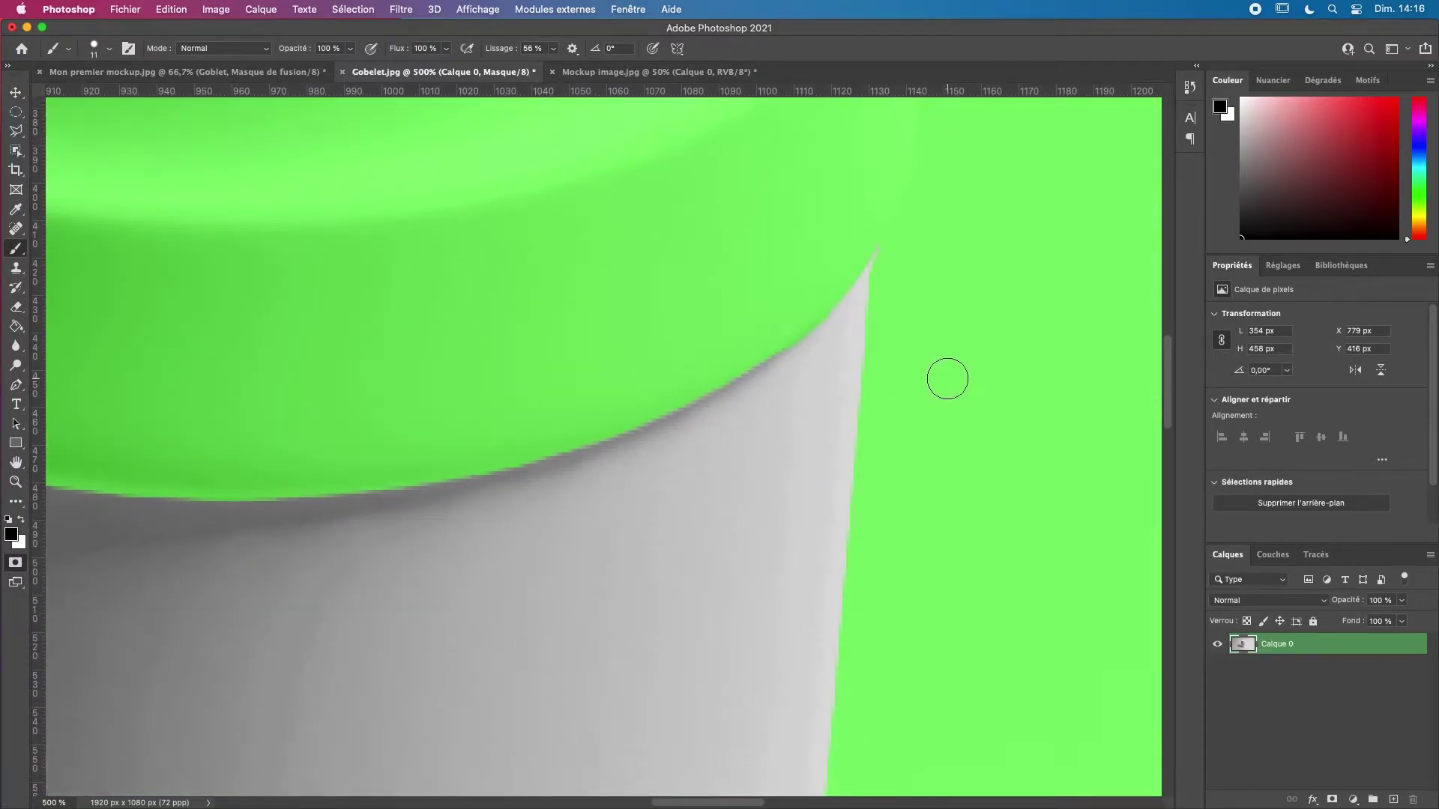
key("super+minus")
key("super+minus")
key("super+minus")
key("super+minus")
key("super+minus")
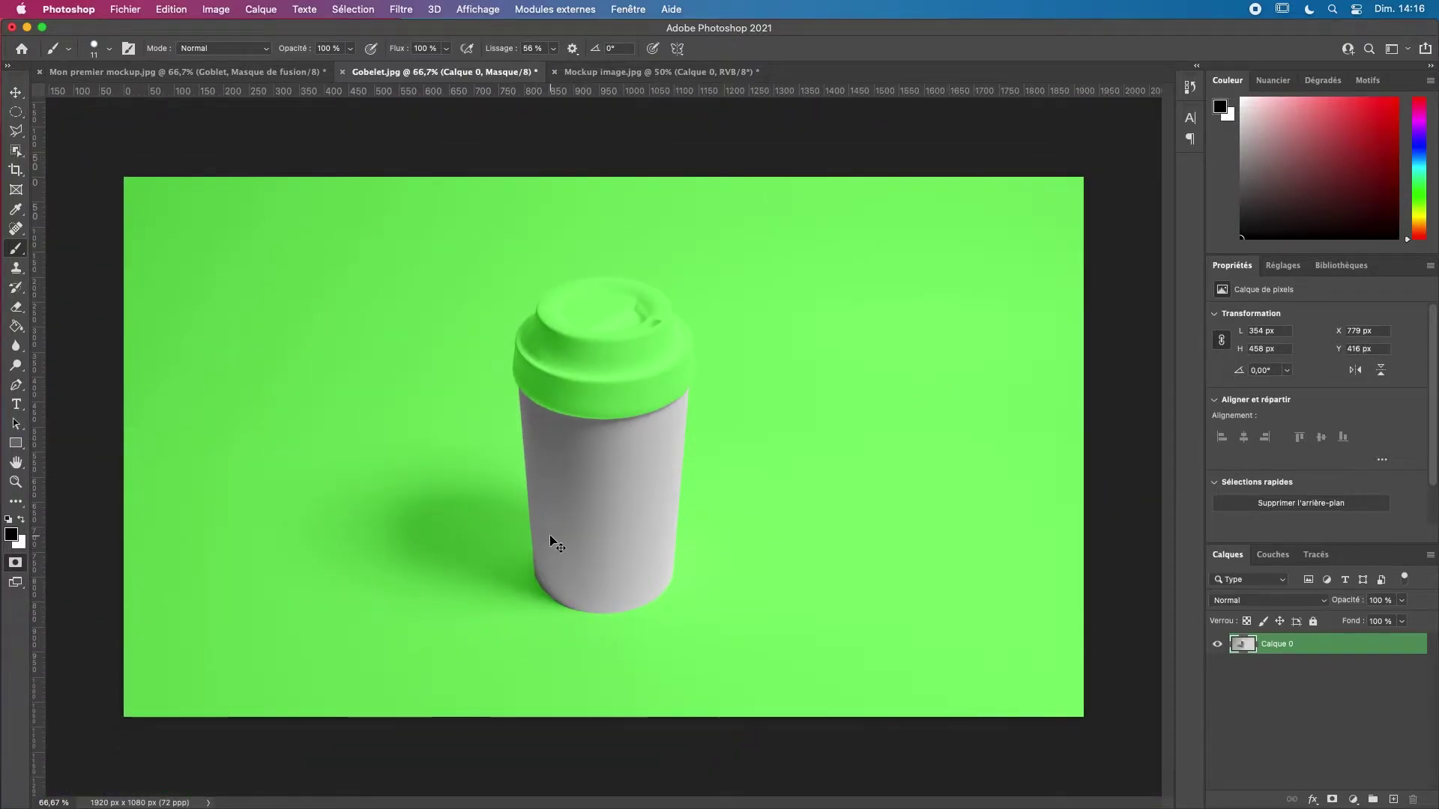
- Touch up the mask along the lower part of the cup's left side with the white brush
key("super+plus")
key("super+plus")
key("super+plus")
key("super+plus")
key("super+plus")
left_click_drag(552, 538, 729, 142)
left_click_drag(589, 424, 583, 377)
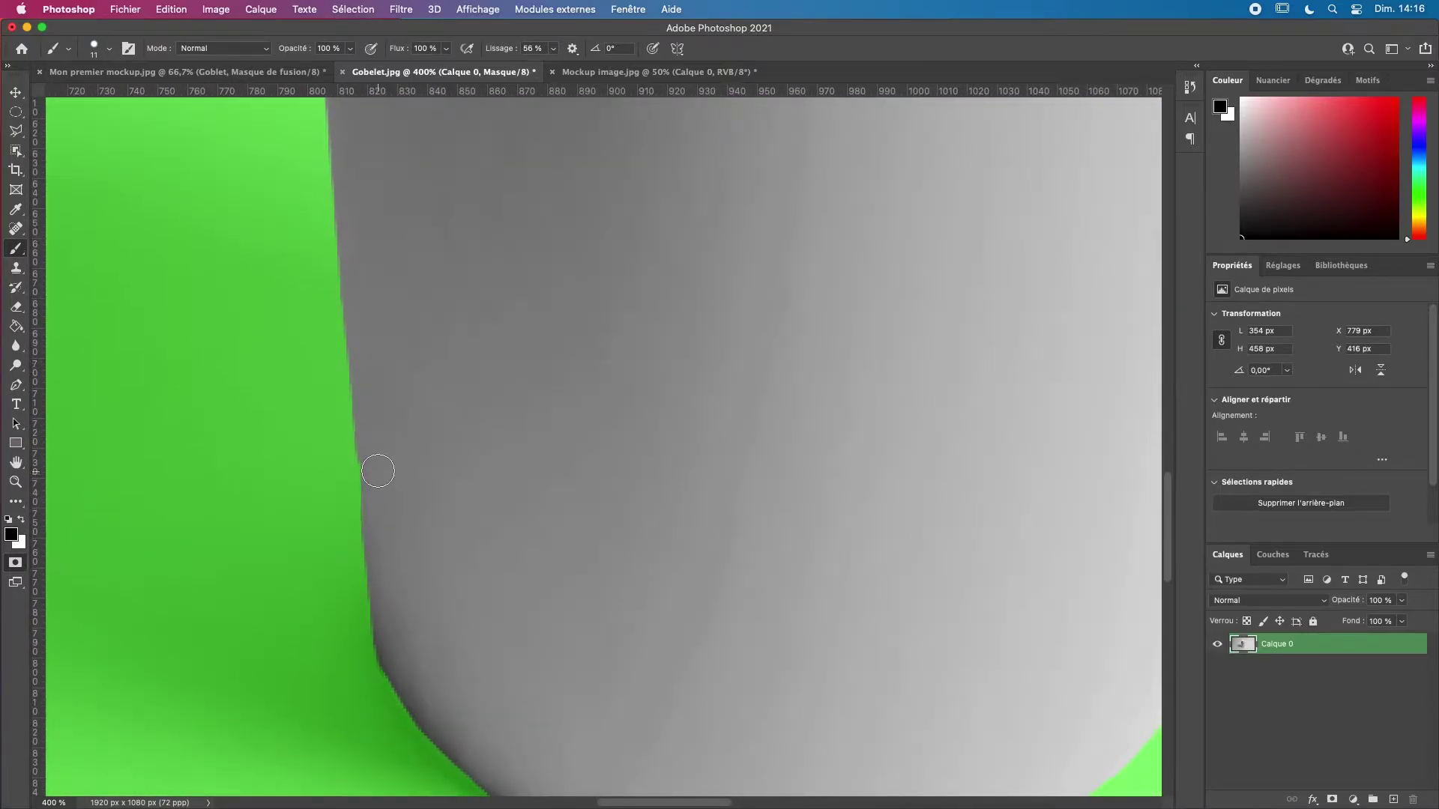
left_click_drag(377, 470, 376, 469)
key("super+z")
key("x")
- Leave Quick Mask mode to turn the painted mask back into the cup body selection
key("super+minus")
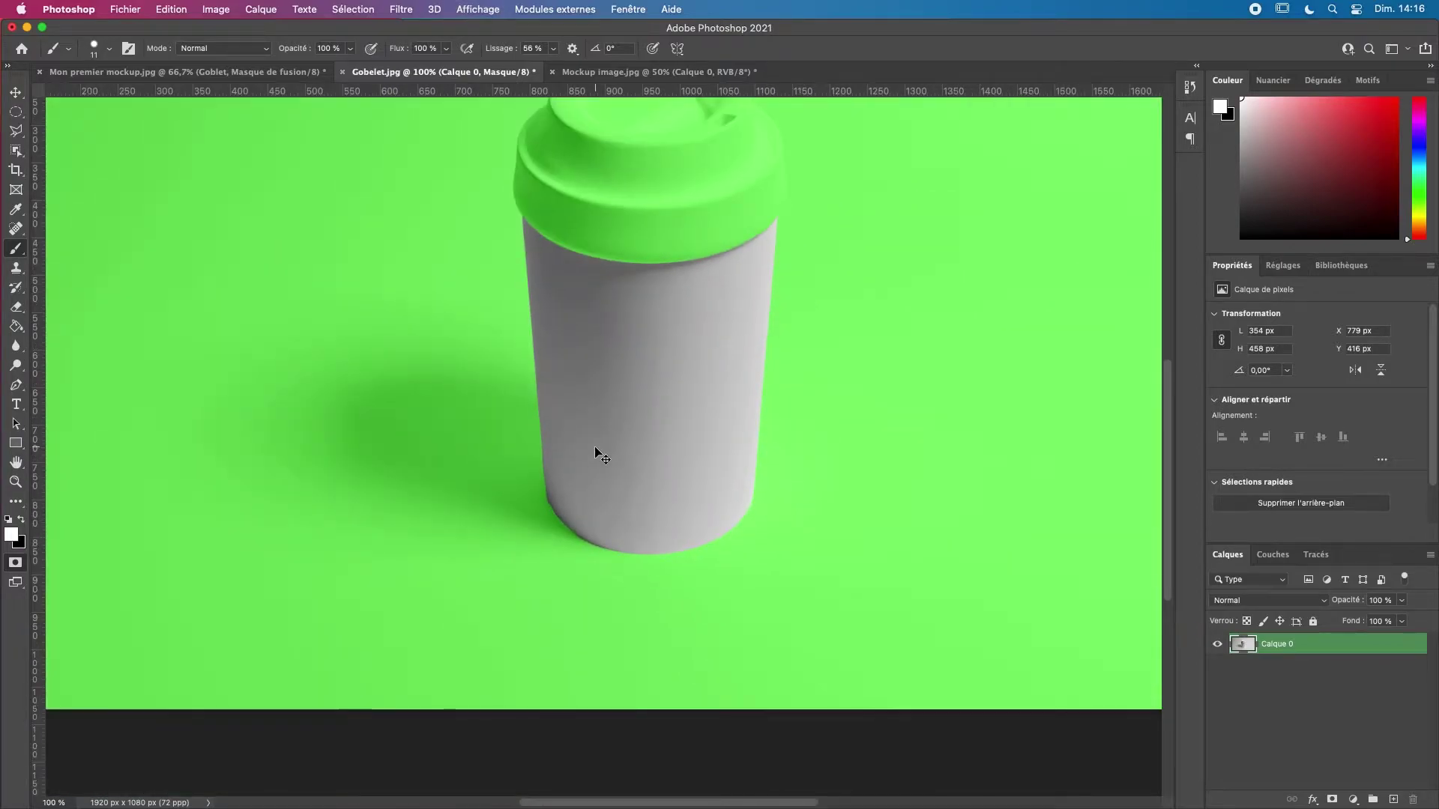
key("super+minus")
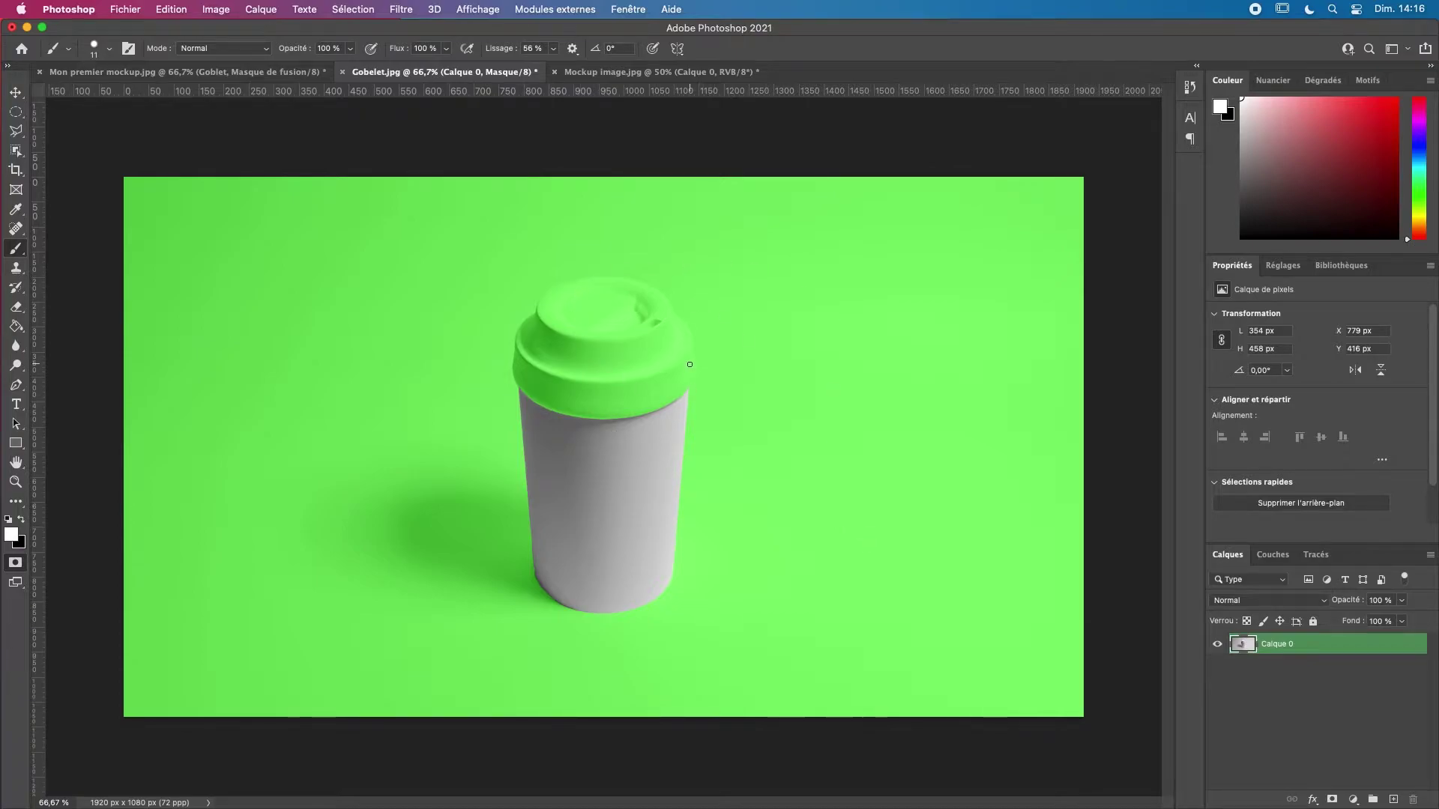
key("q")
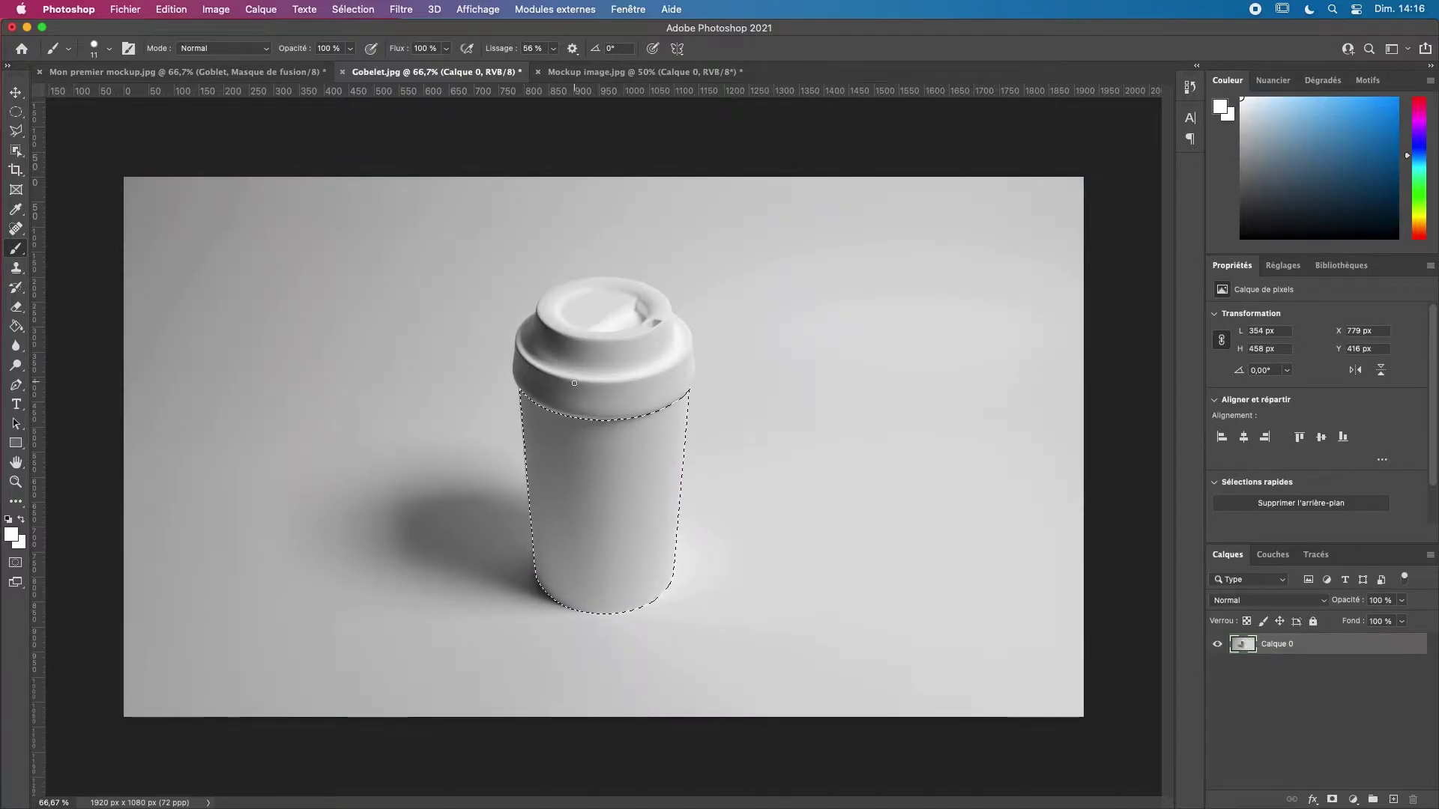
- Create a layer group named "Gobelet bas" above Calque 0 in Gobelet.jpg and label it green (Vert)
left_click(667, 72)
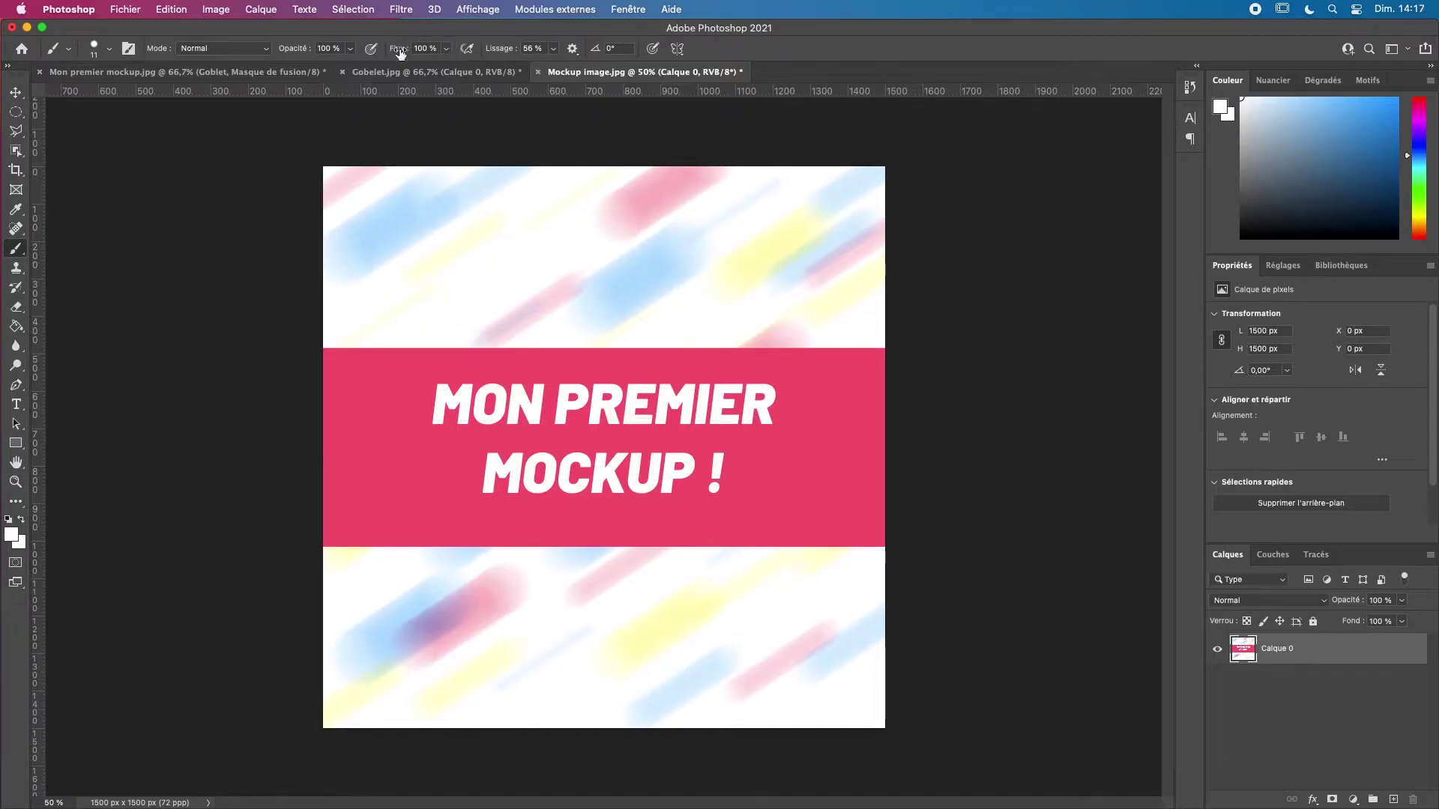
left_click(403, 72)
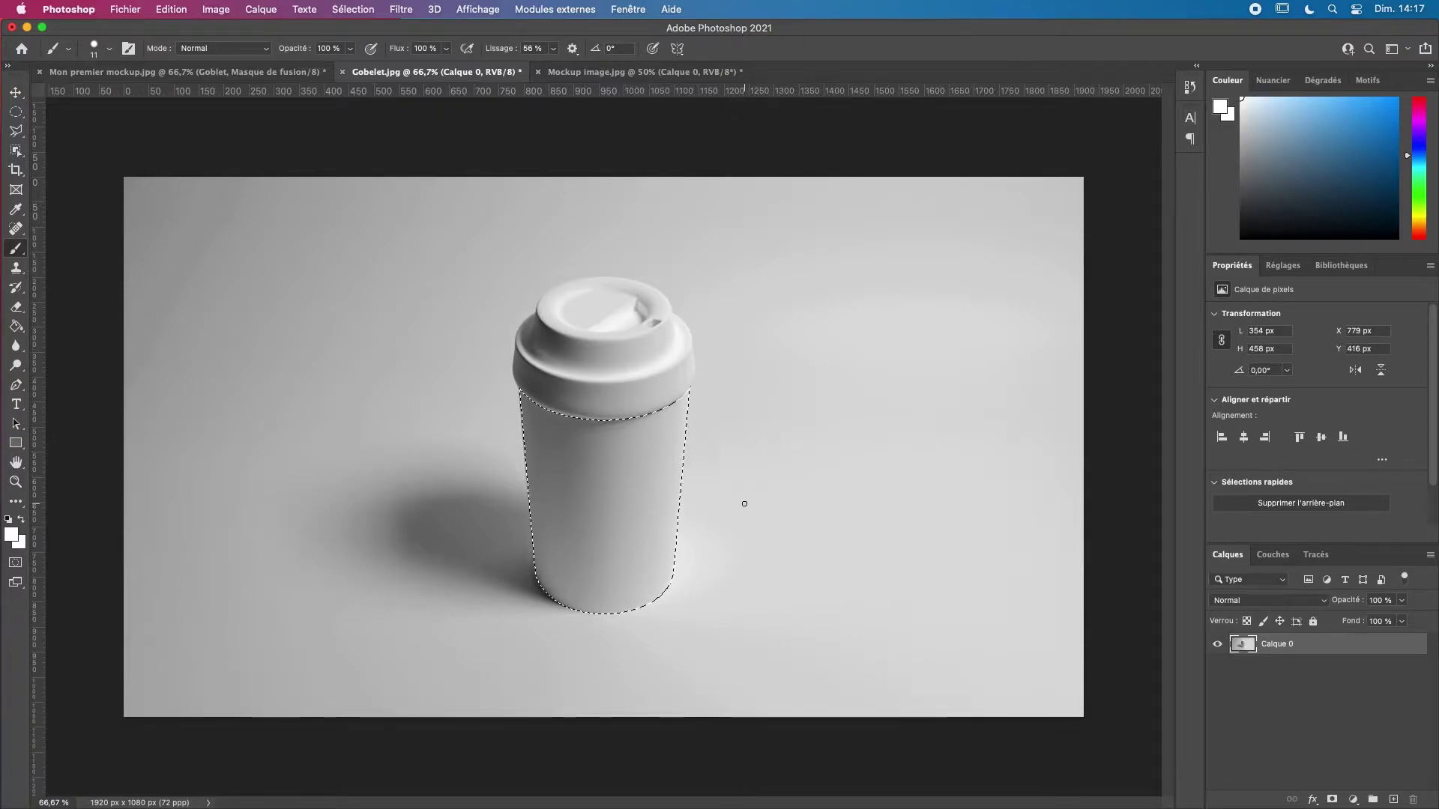
left_click(1376, 799)
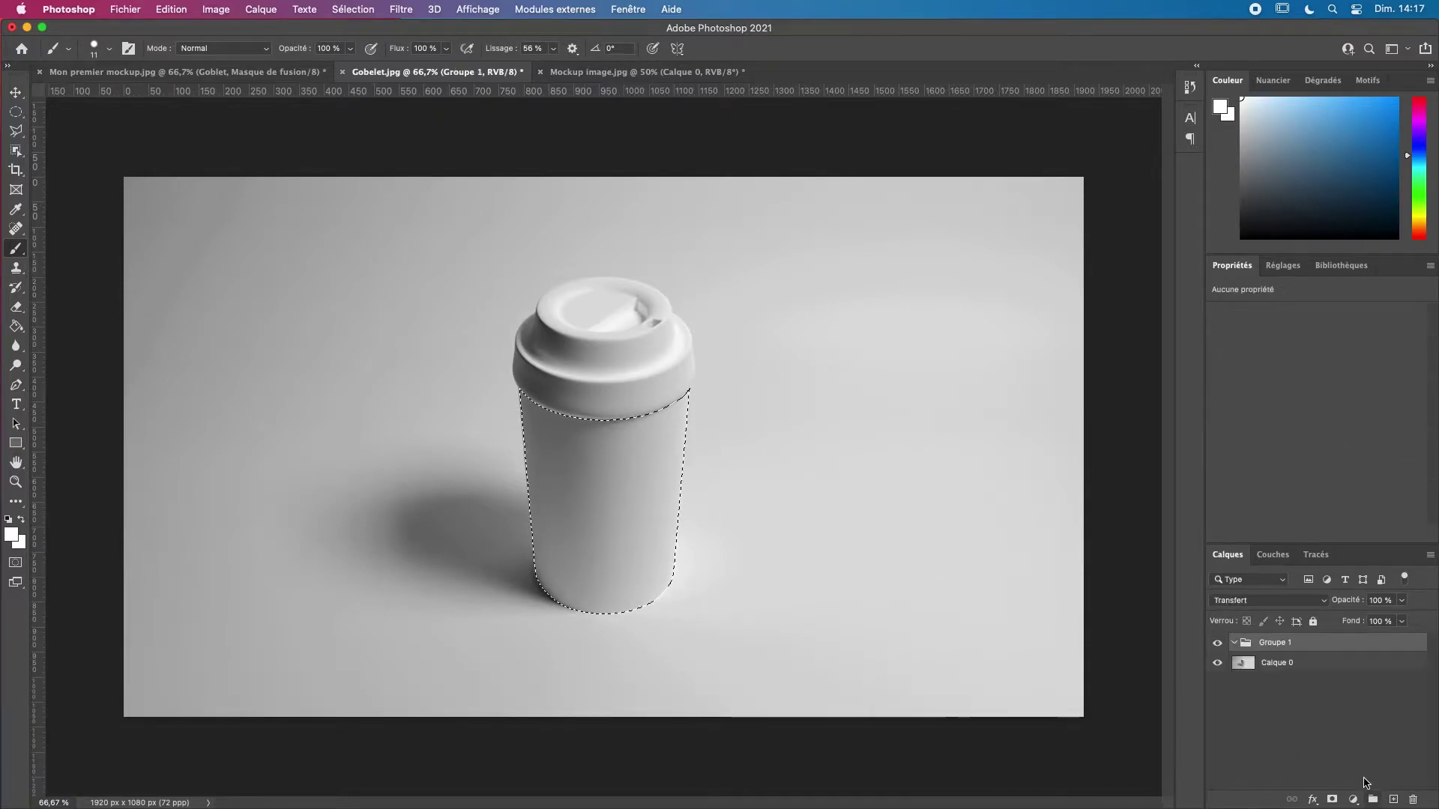
double_click(1279, 646)
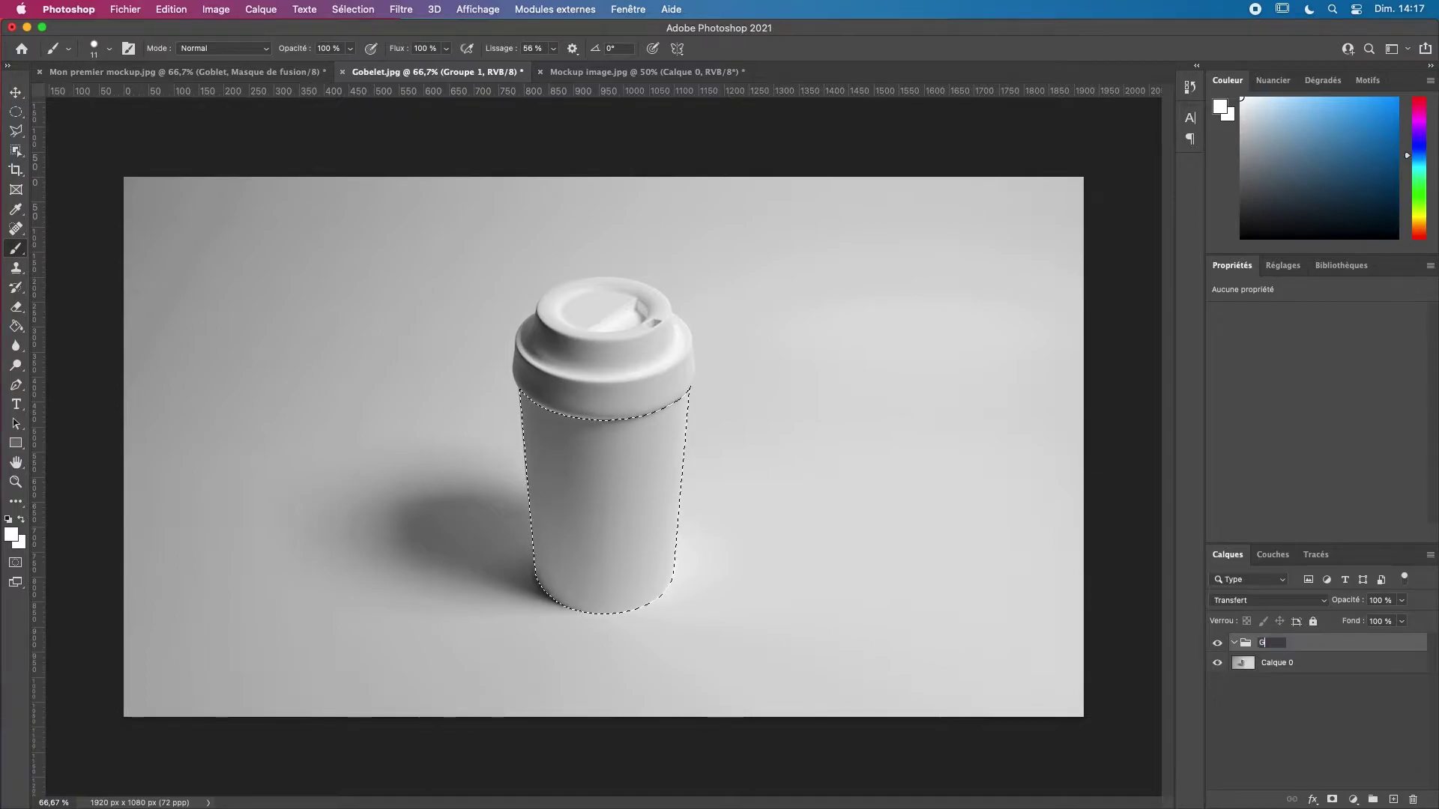
type("Gobelet bas")
key("Return")
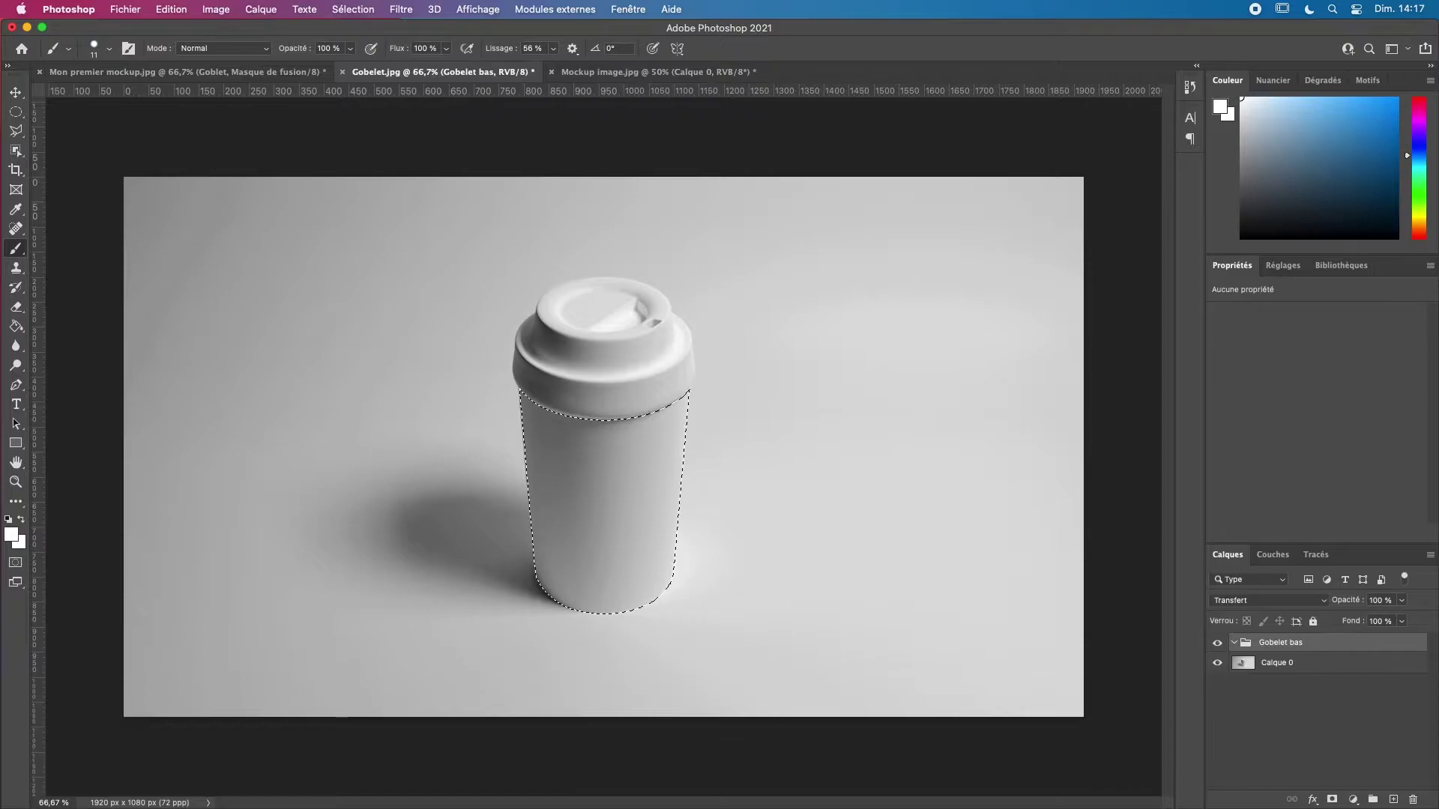
right_click(1310, 642)
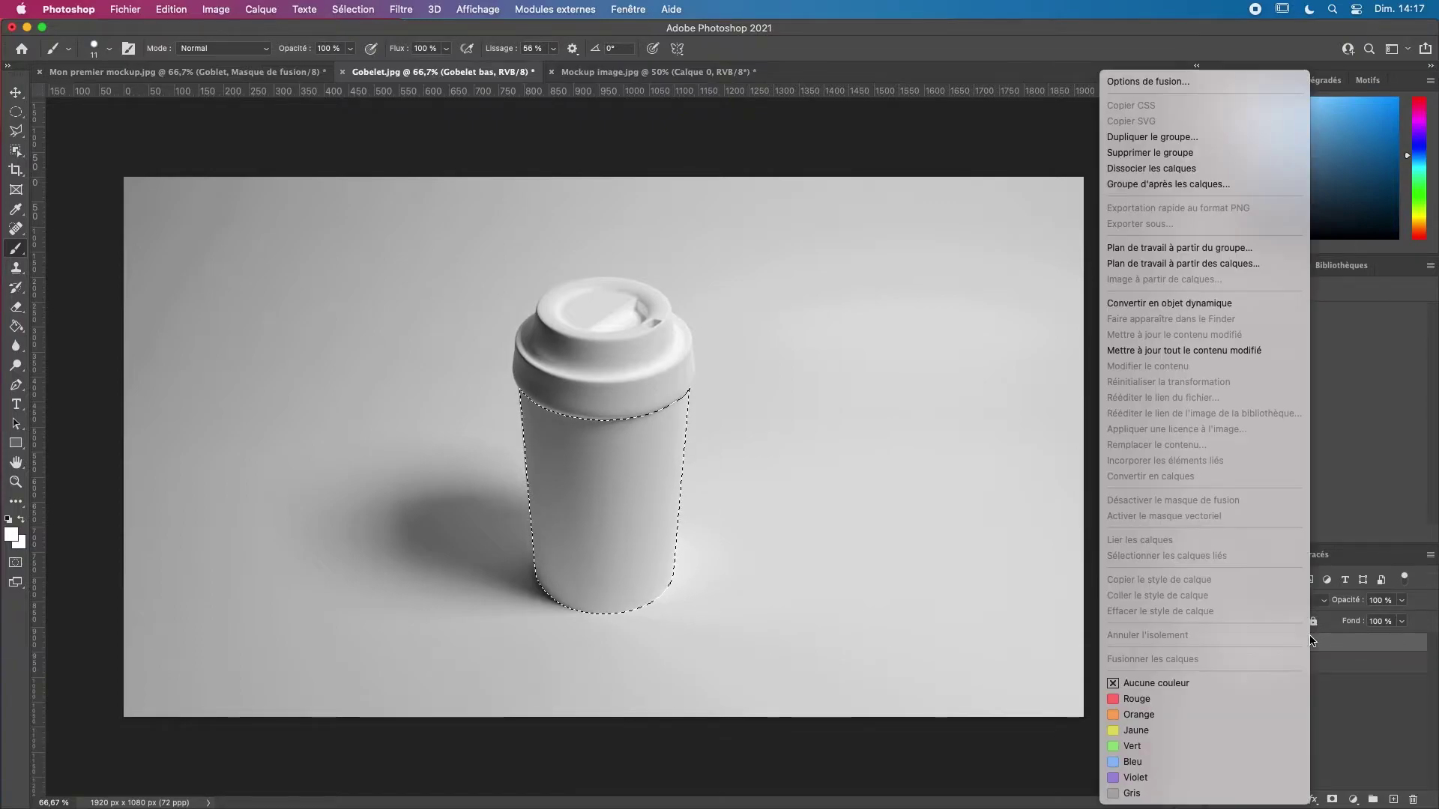
left_click(1214, 745)
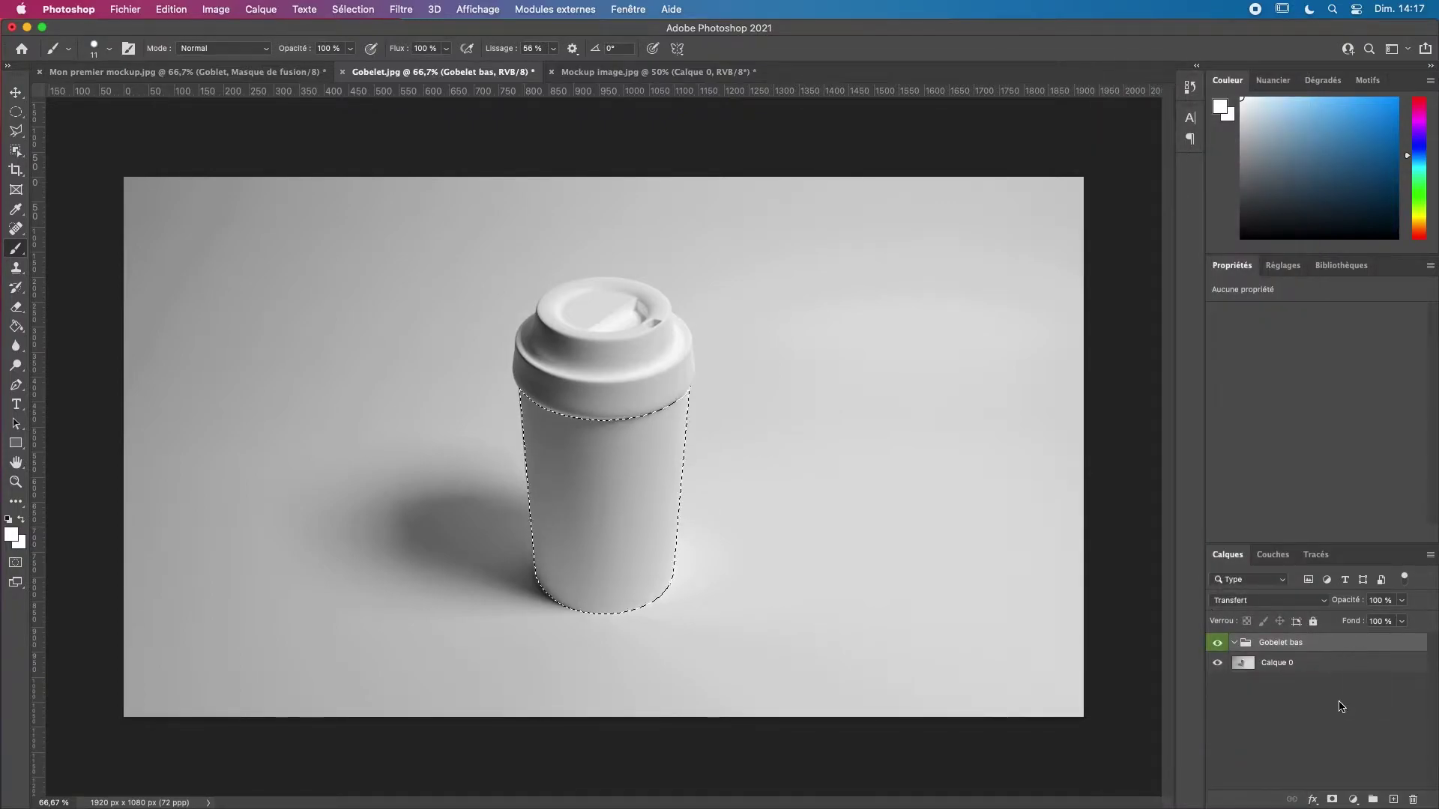
left_click(1341, 706)
left_click(1274, 643)
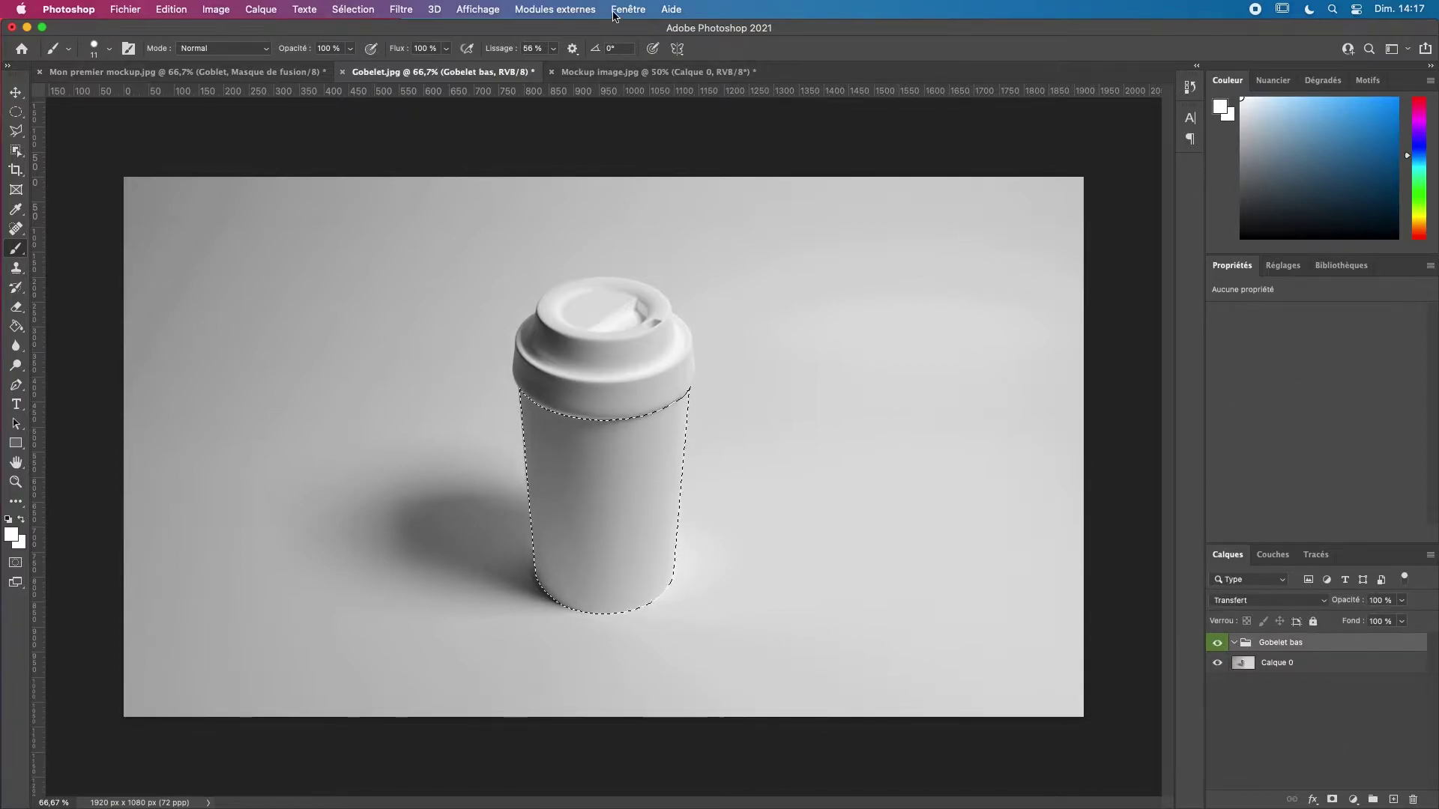
left_click(629, 72)
left_click_drag(1256, 663, 494, 75)
left_click(693, 412)
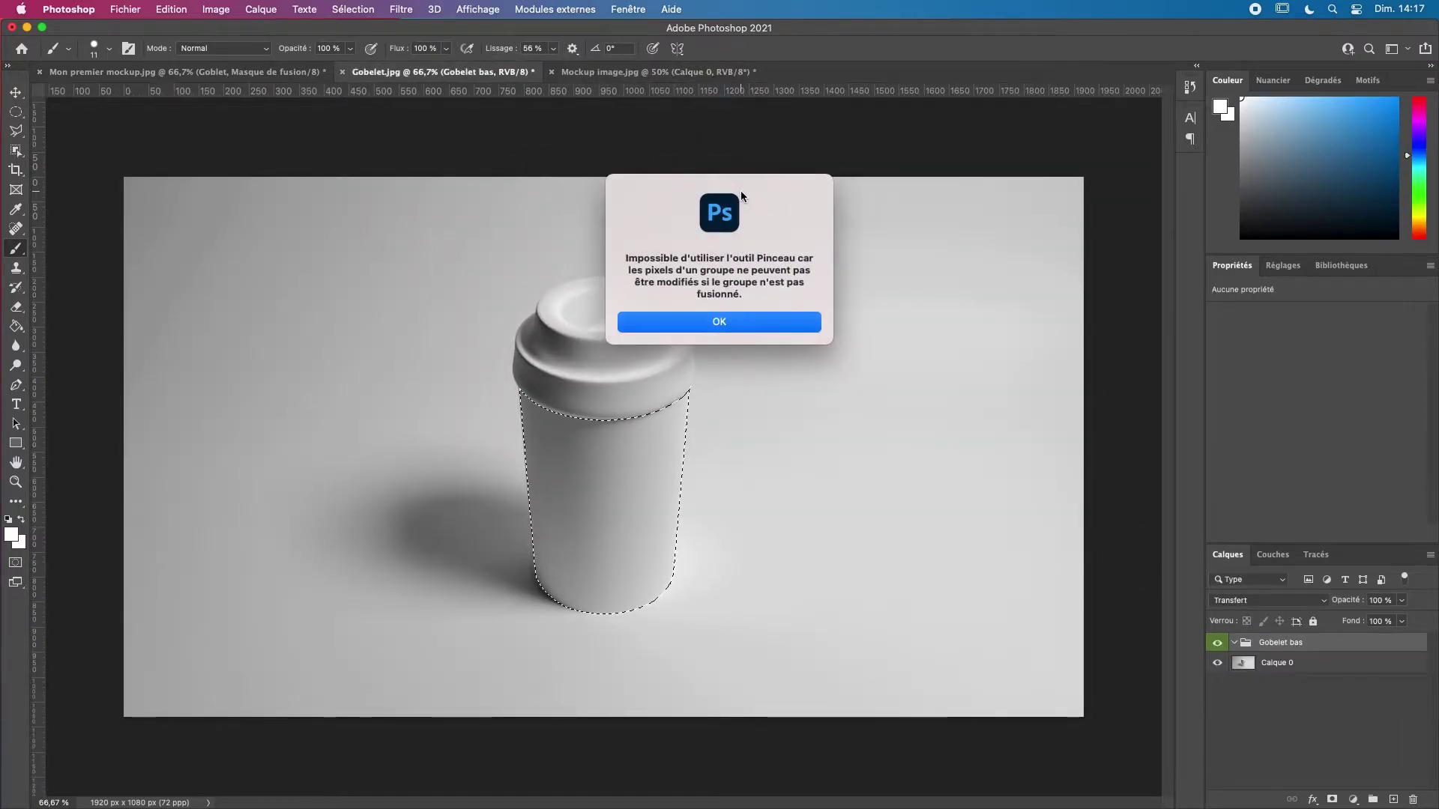
left_click(740, 322)
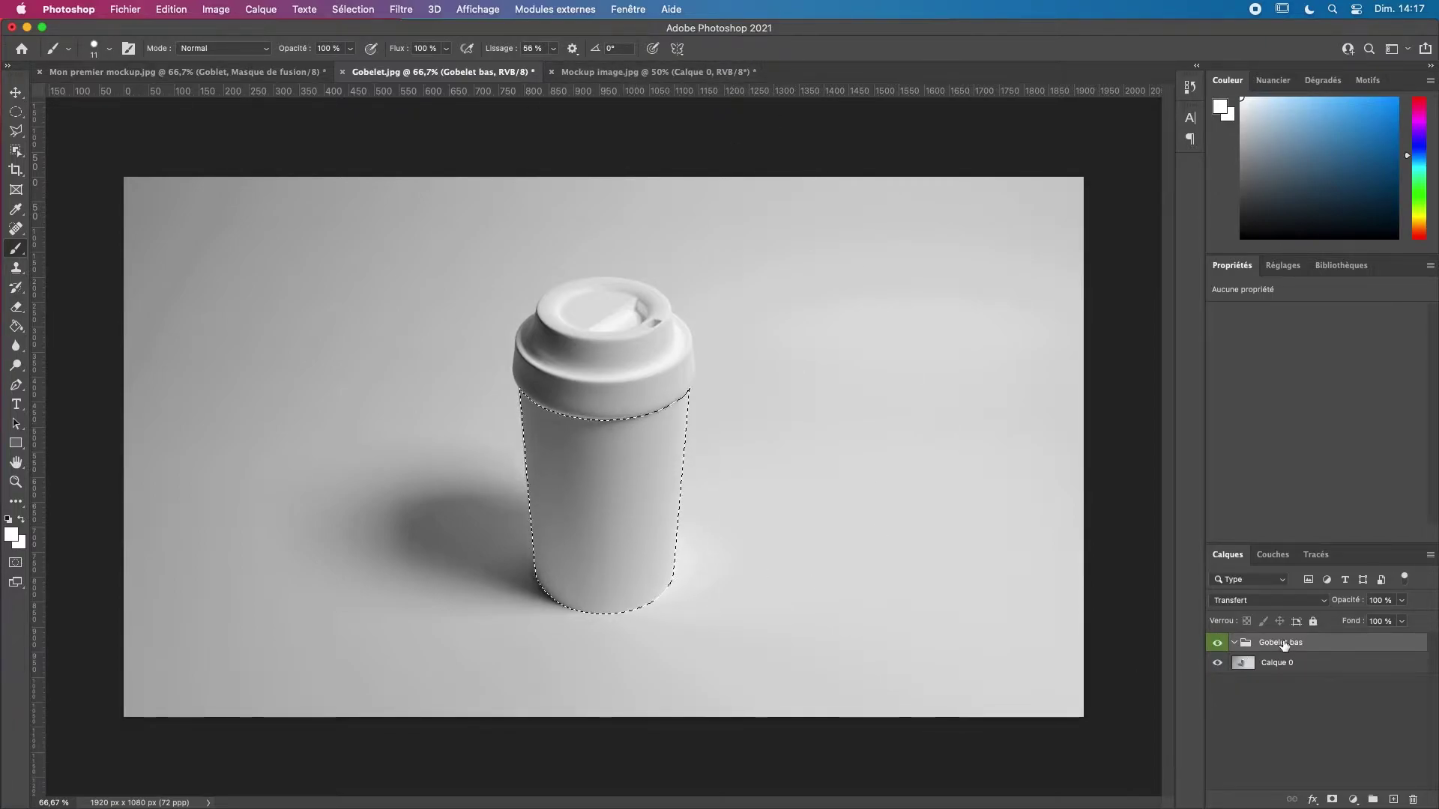
- Mask the Gobelet bas group with the cup body selection and bring the design layer from Mockup image.jpg into the group
left_click(1333, 799)
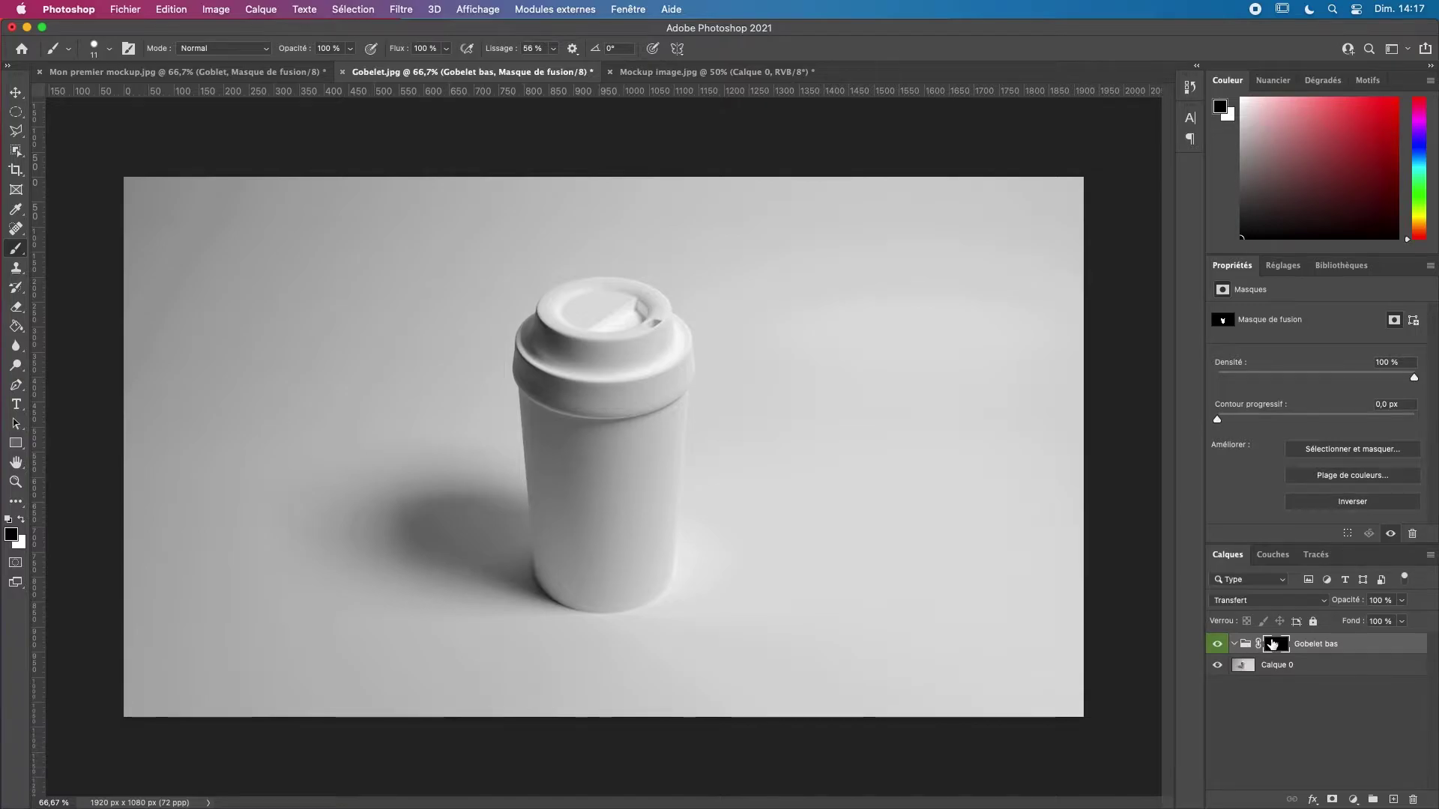
left_click(727, 72)
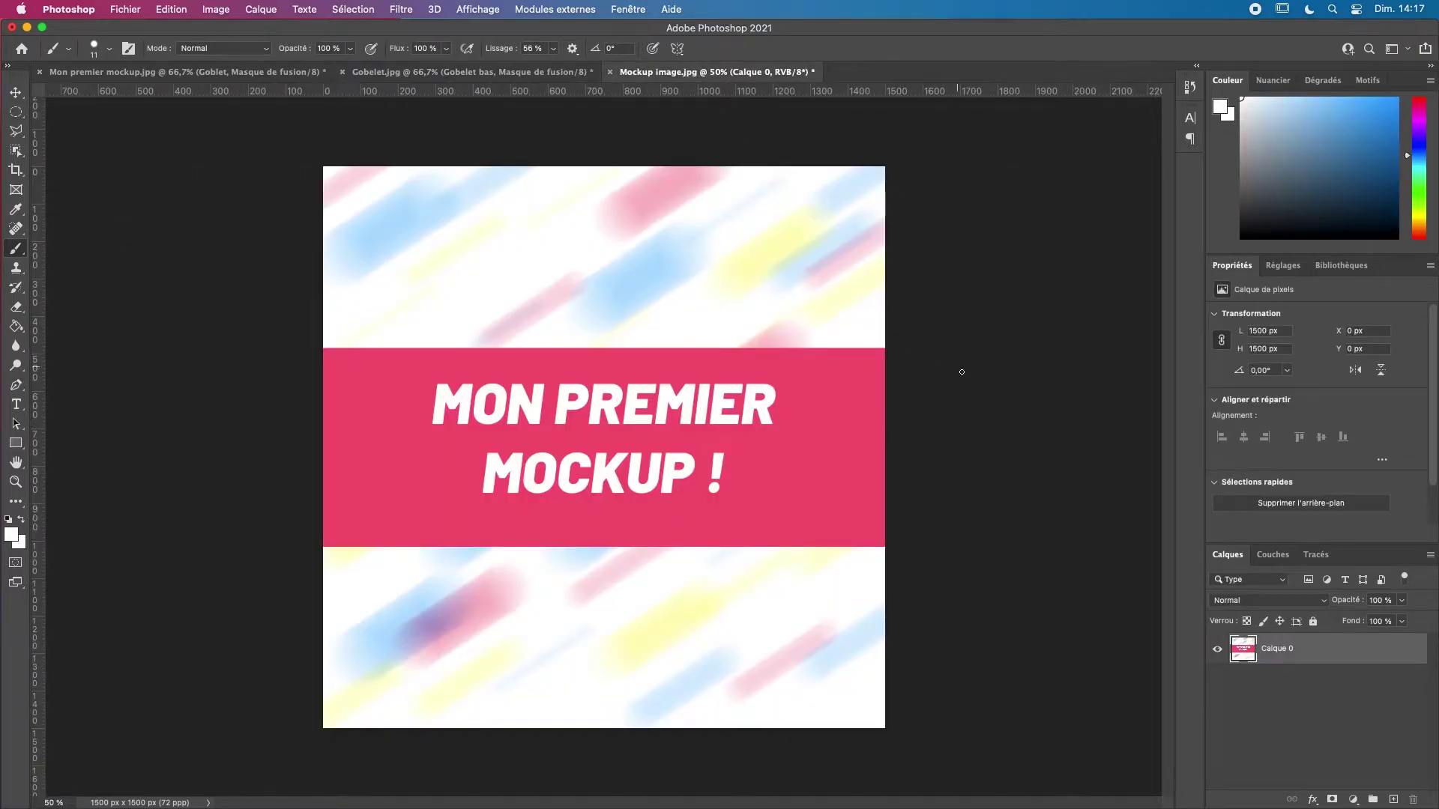
left_click_drag(1243, 650, 658, 478)
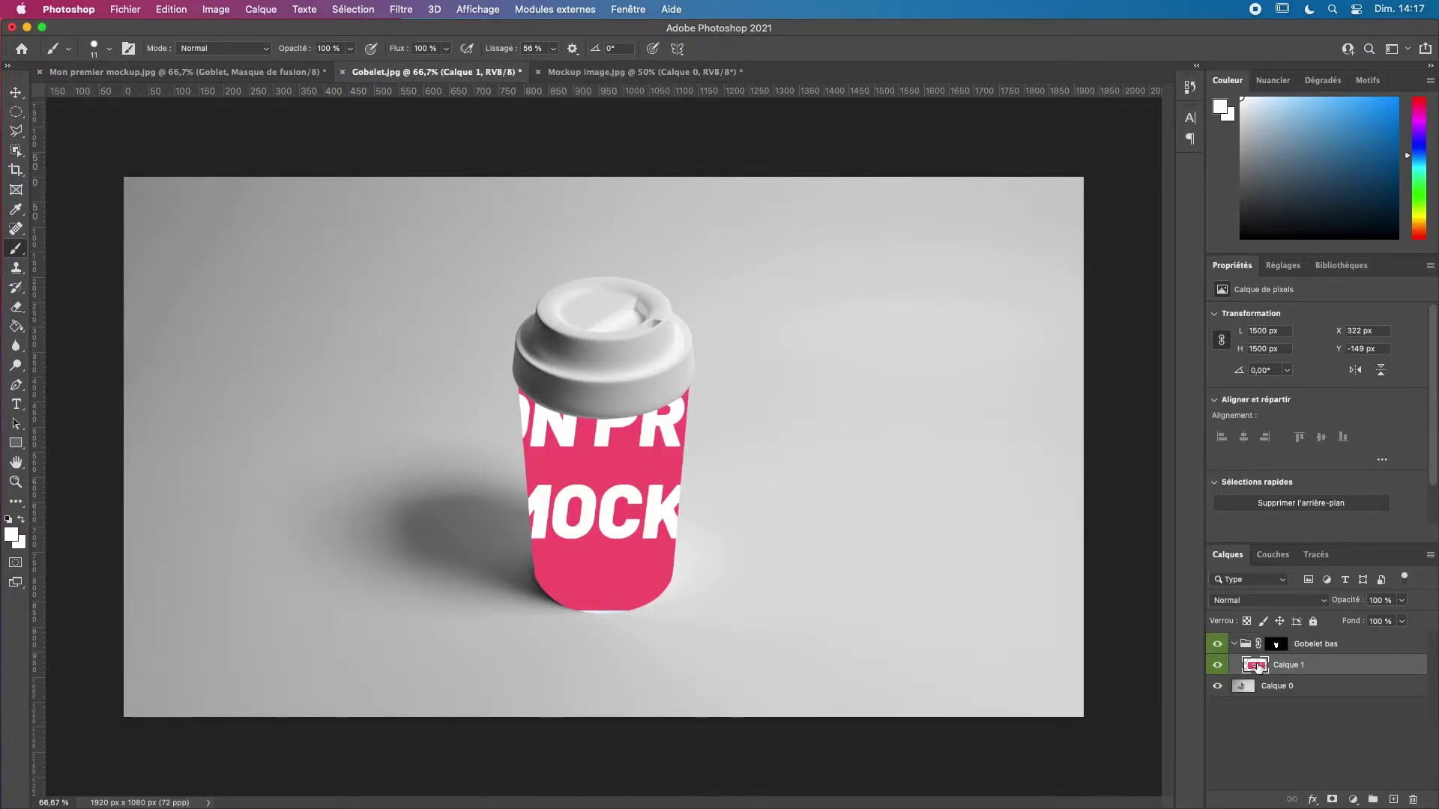
- Move the design layer out of the Gobelet bas group and place it above the group
left_click(1217, 665)
left_click(1217, 665)
left_click_drag(1265, 666, 1267, 635)
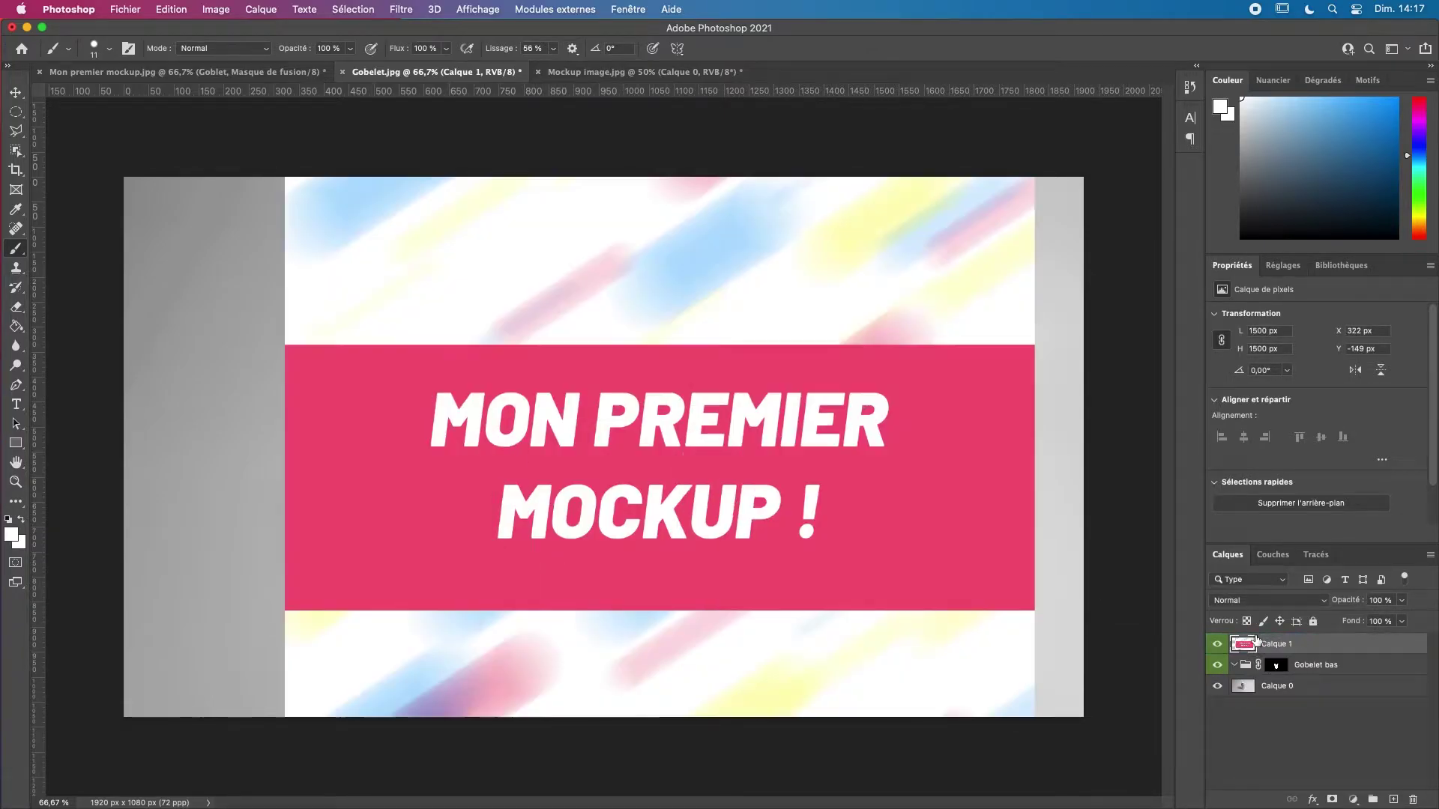
- Scale the design layer to 60.09%, centred on the canvas at X 960 px, Y 540 px, and return it to the Gobelet bas group
key("super+t")
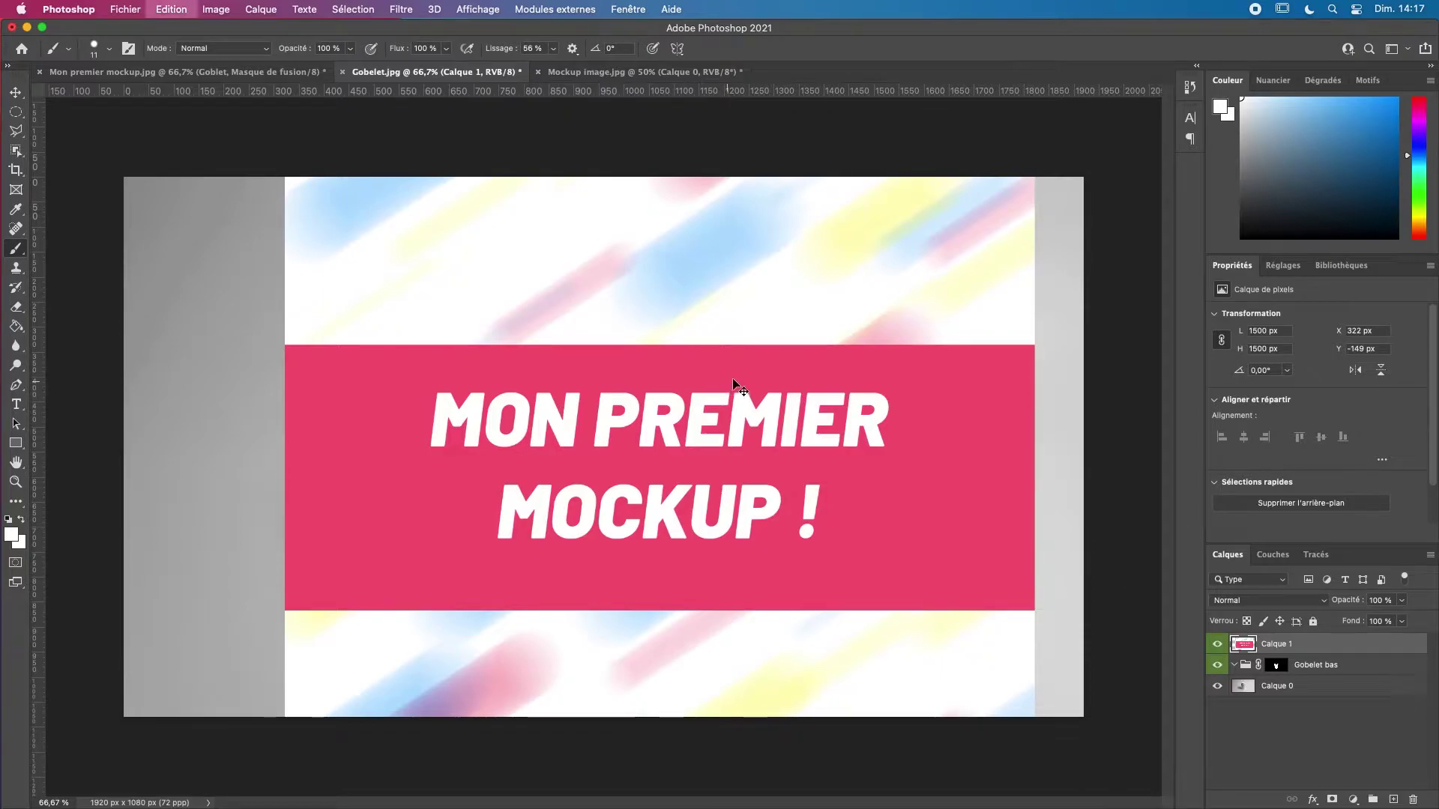
key("super+minus")
key("super+minus")
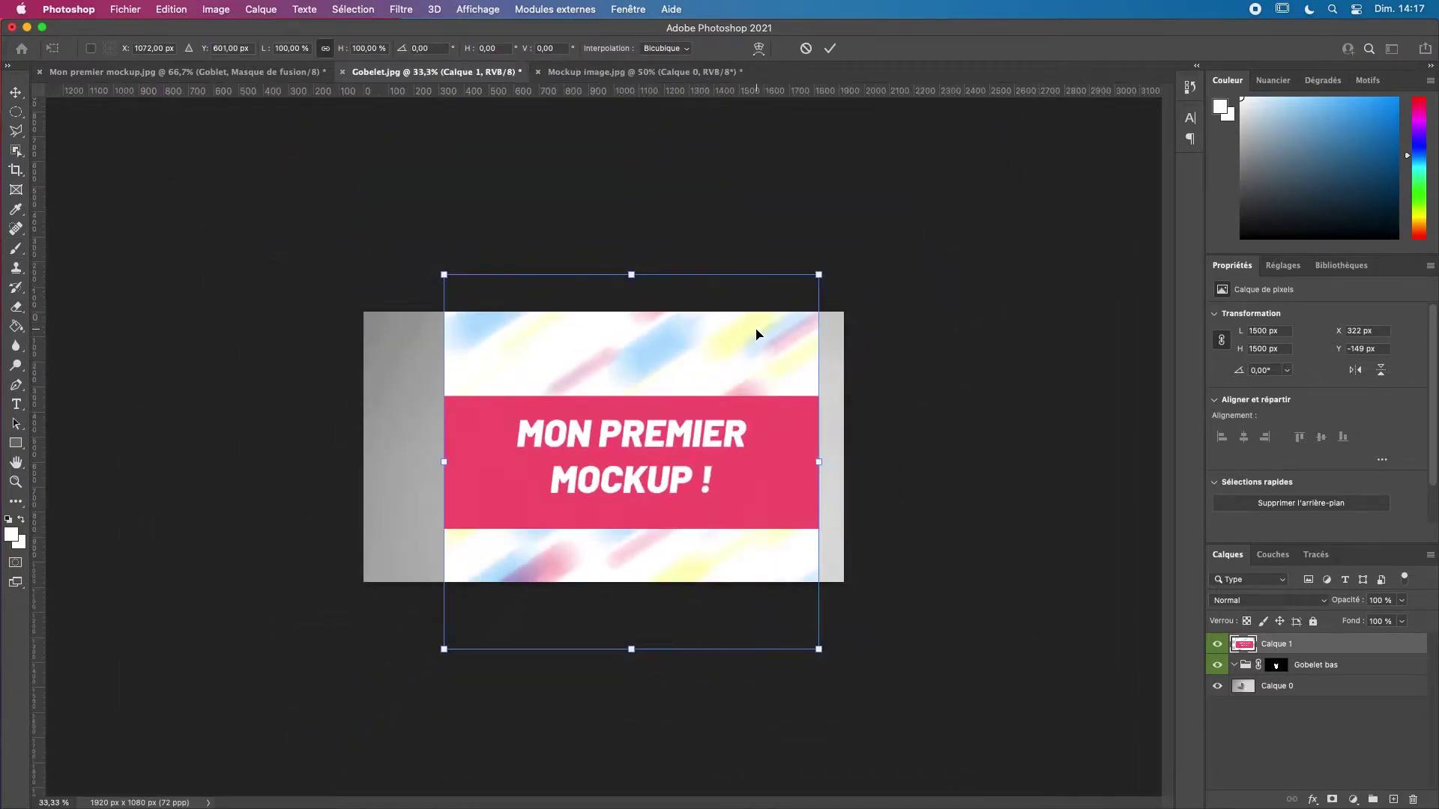
left_click_drag(634, 275, 634, 424)
left_click_drag(669, 476, 642, 386)
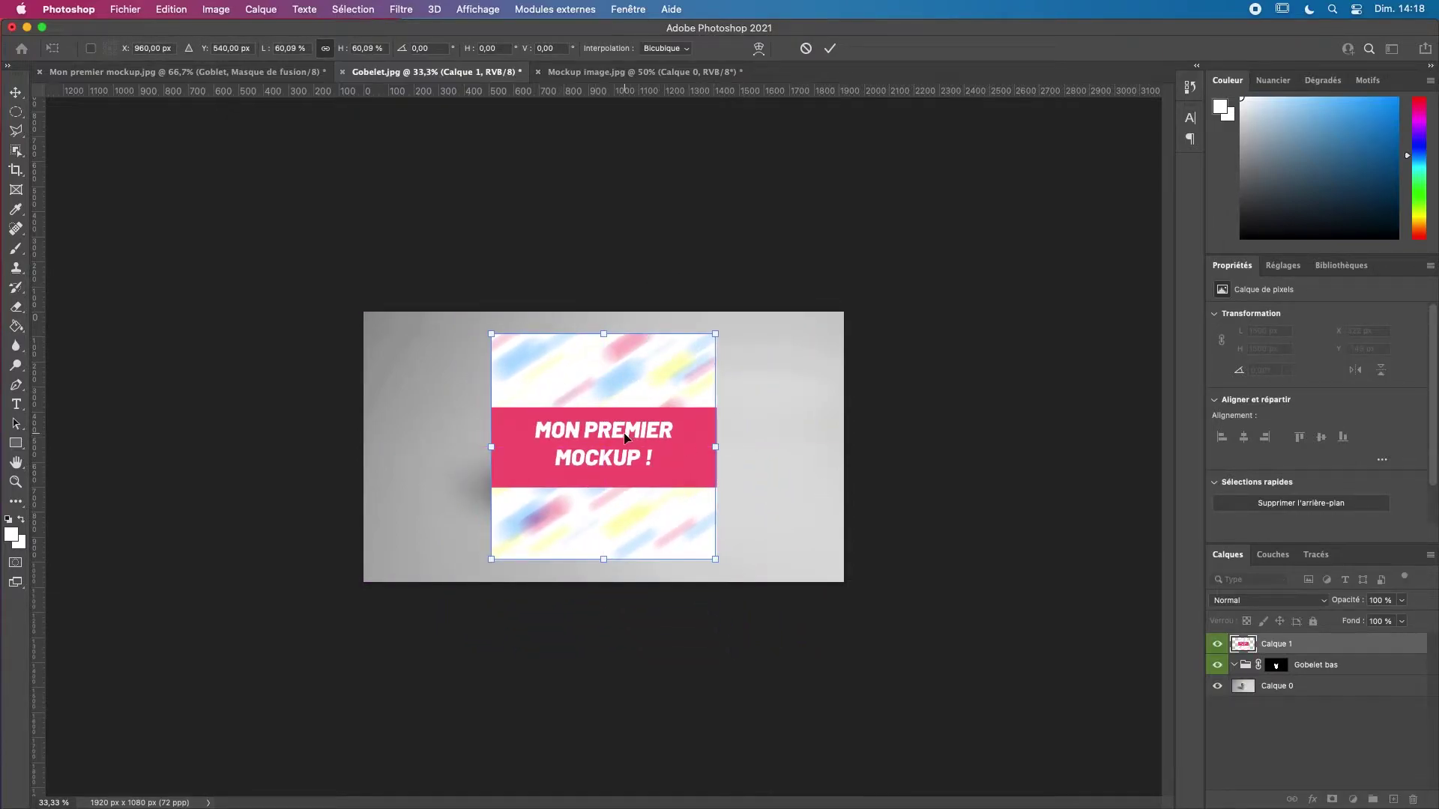
key("Return")
key("b")
left_click_drag(1241, 644, 1245, 668)
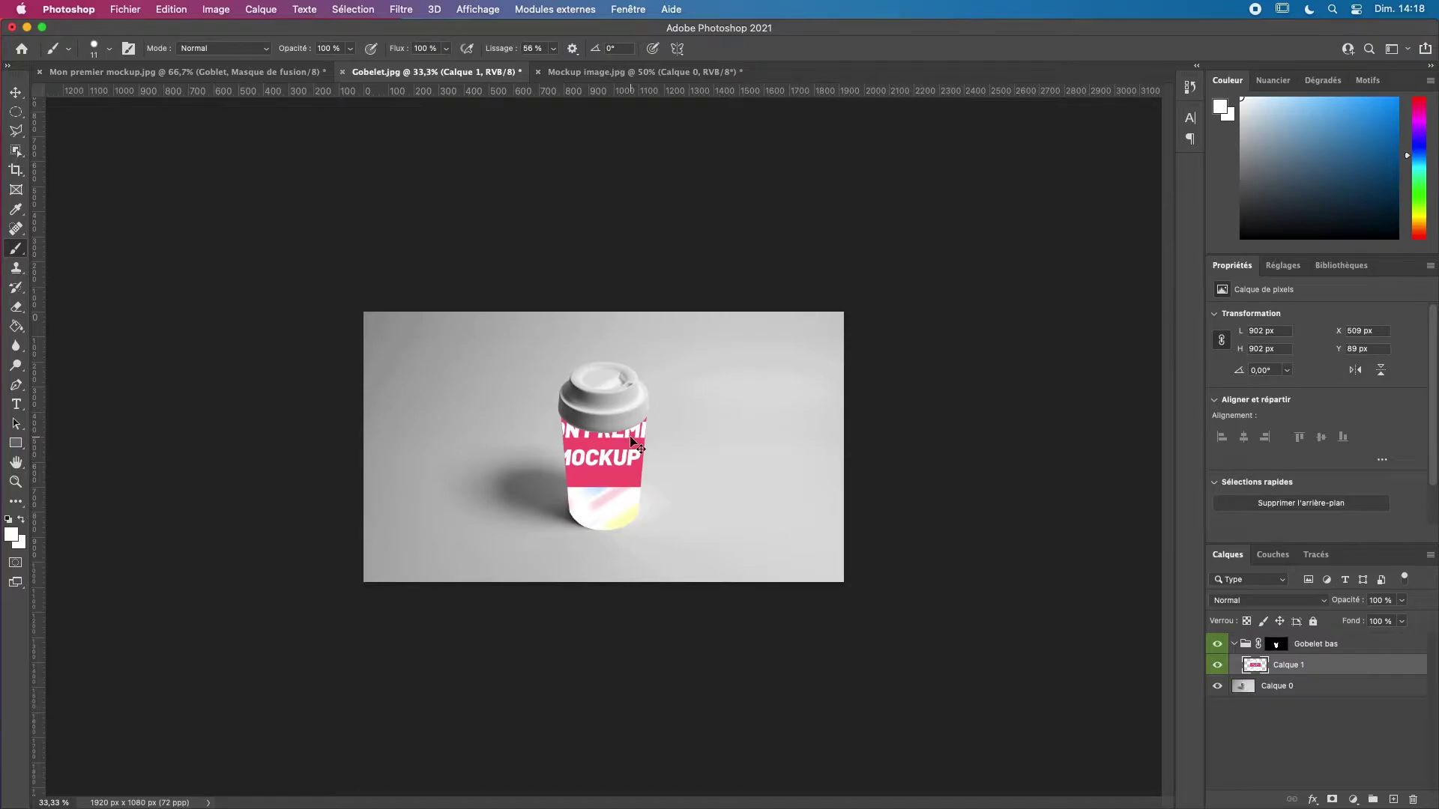
- Scale the design layer to about 55.13% and centre it over the cup body at X 960 px, Y 643.15 px
key("super+plus")
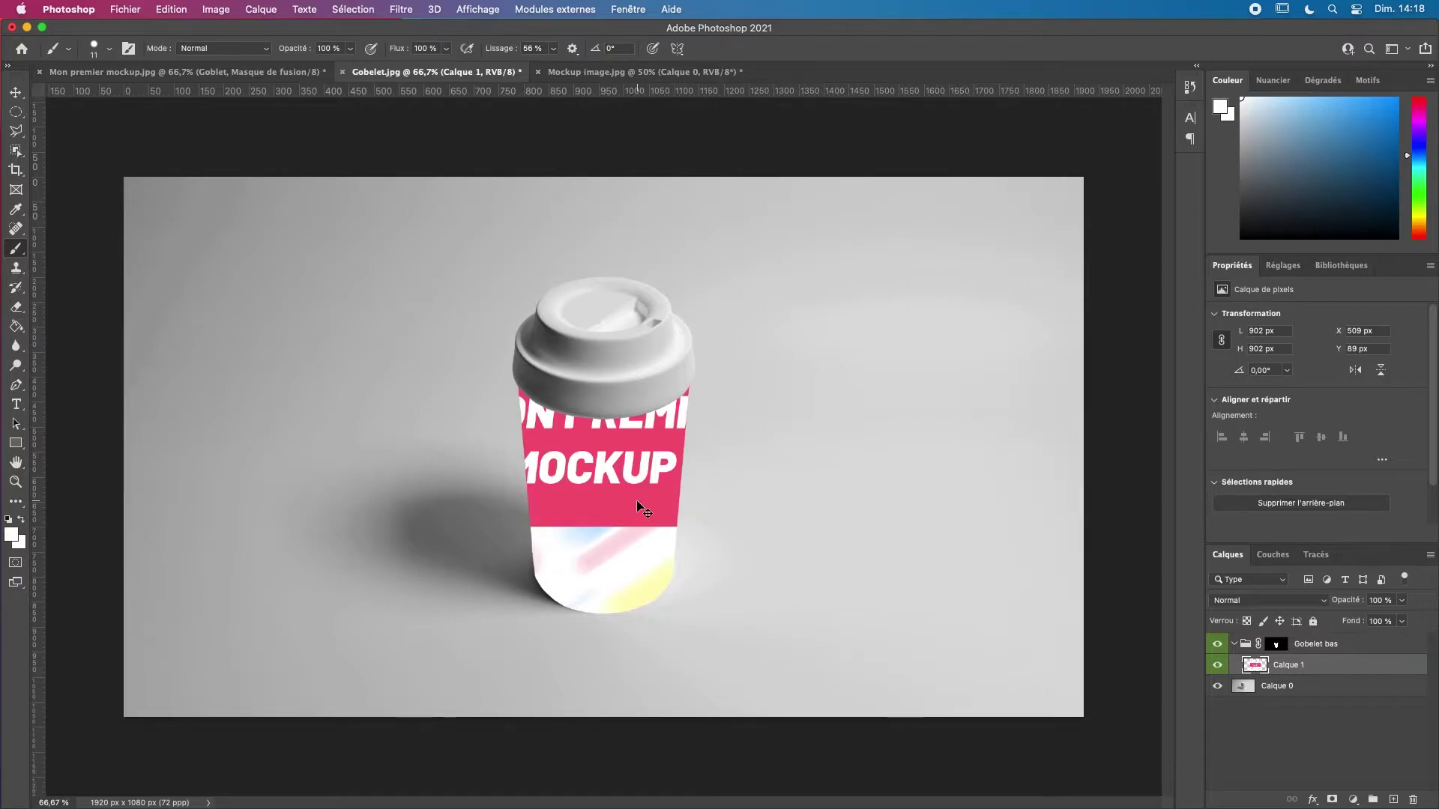
key("super+t")
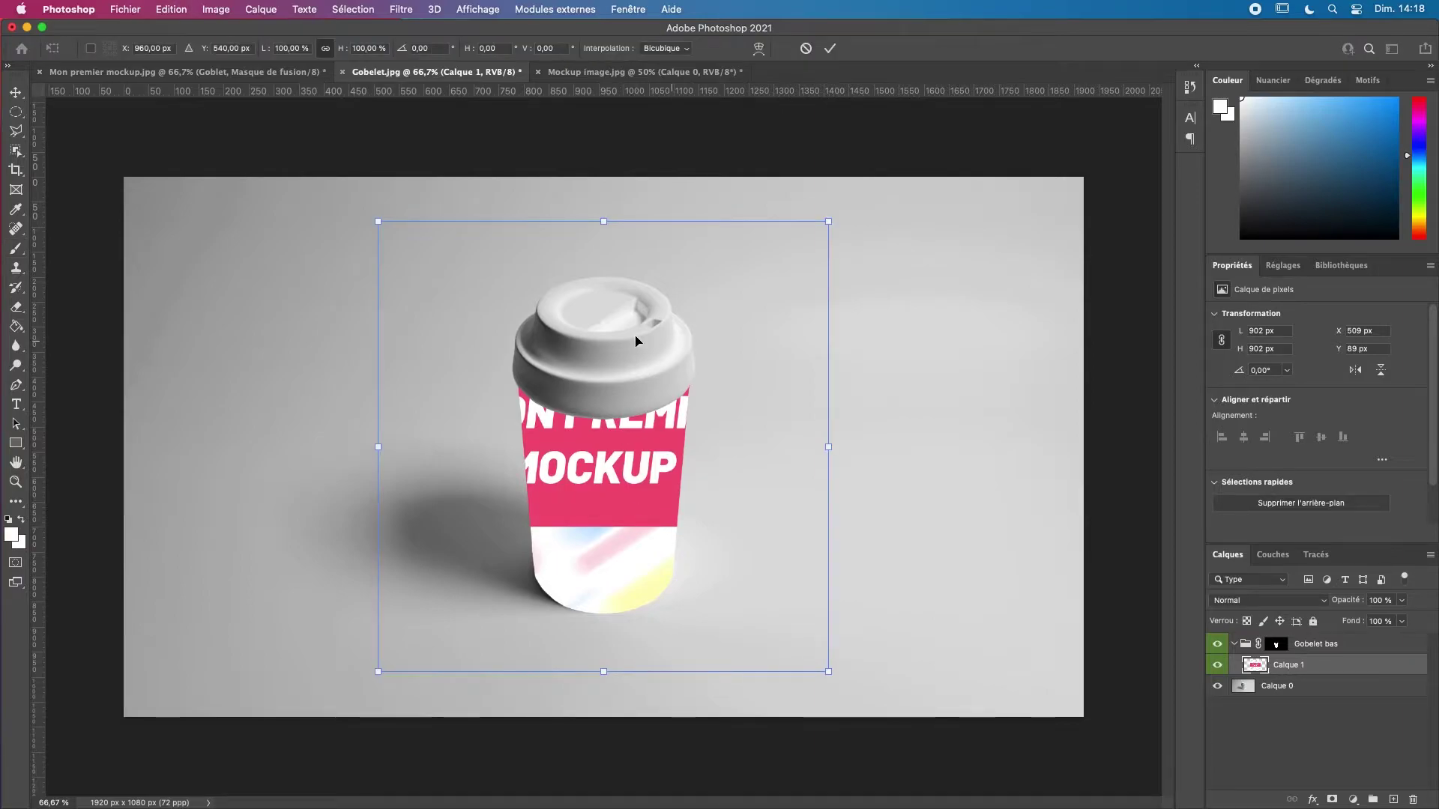
left_click_drag(605, 223, 603, 372)
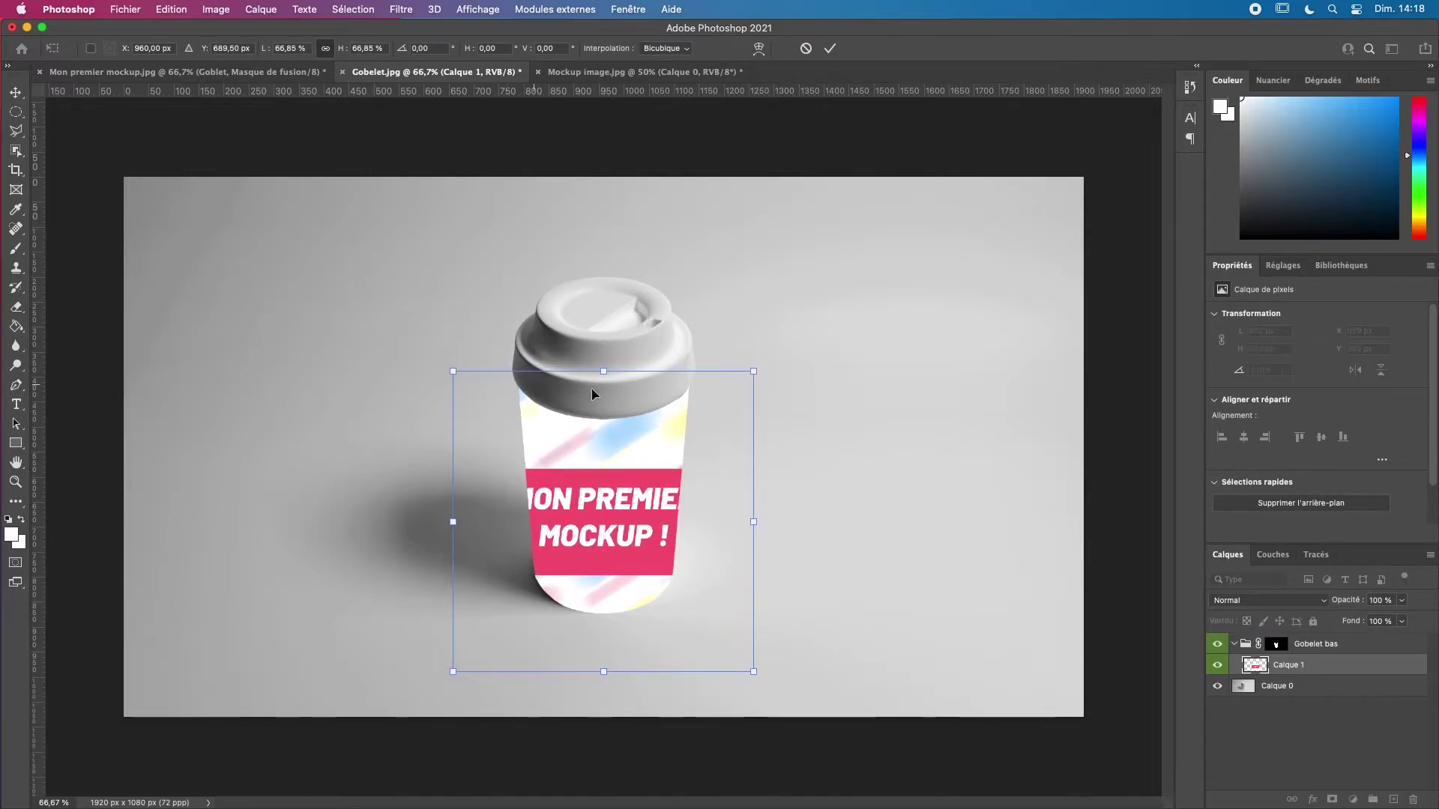
left_click_drag(607, 672, 604, 620)
left_click_drag(605, 371, 604, 374)
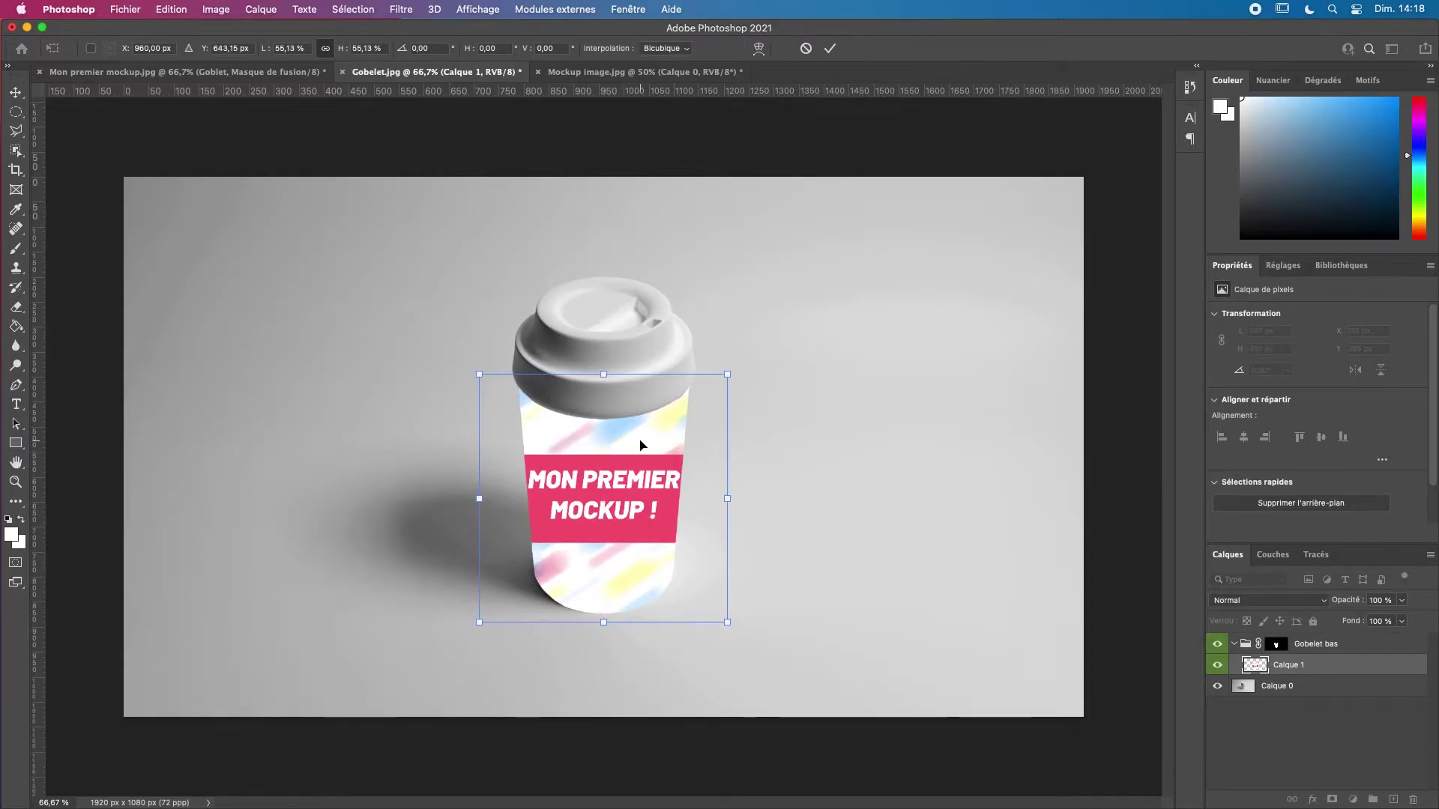
- Warp the design with a custom Déformation, pulling its four corners in to the corners of the cup body
right_click(639, 443)
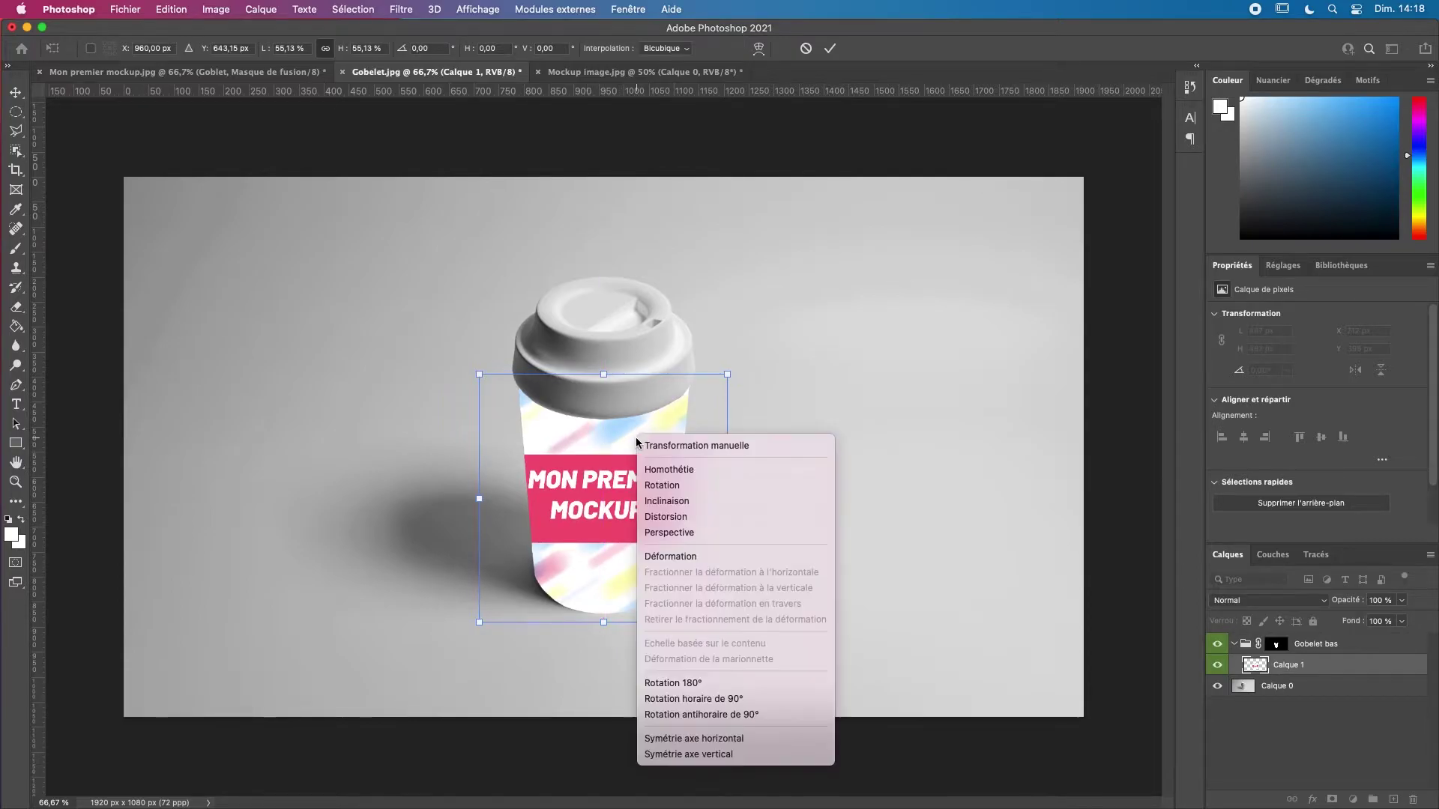
left_click(708, 555)
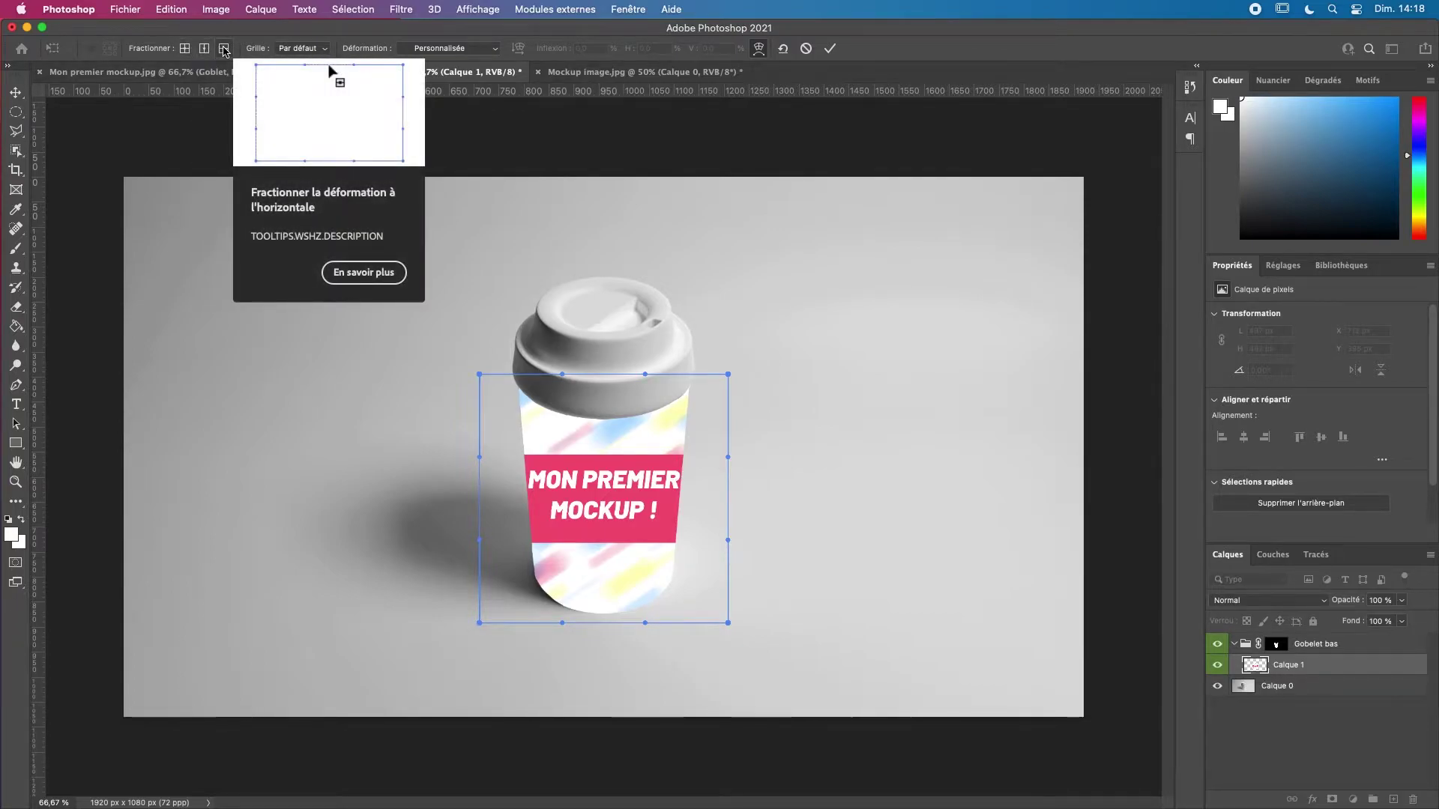
left_click(440, 50)
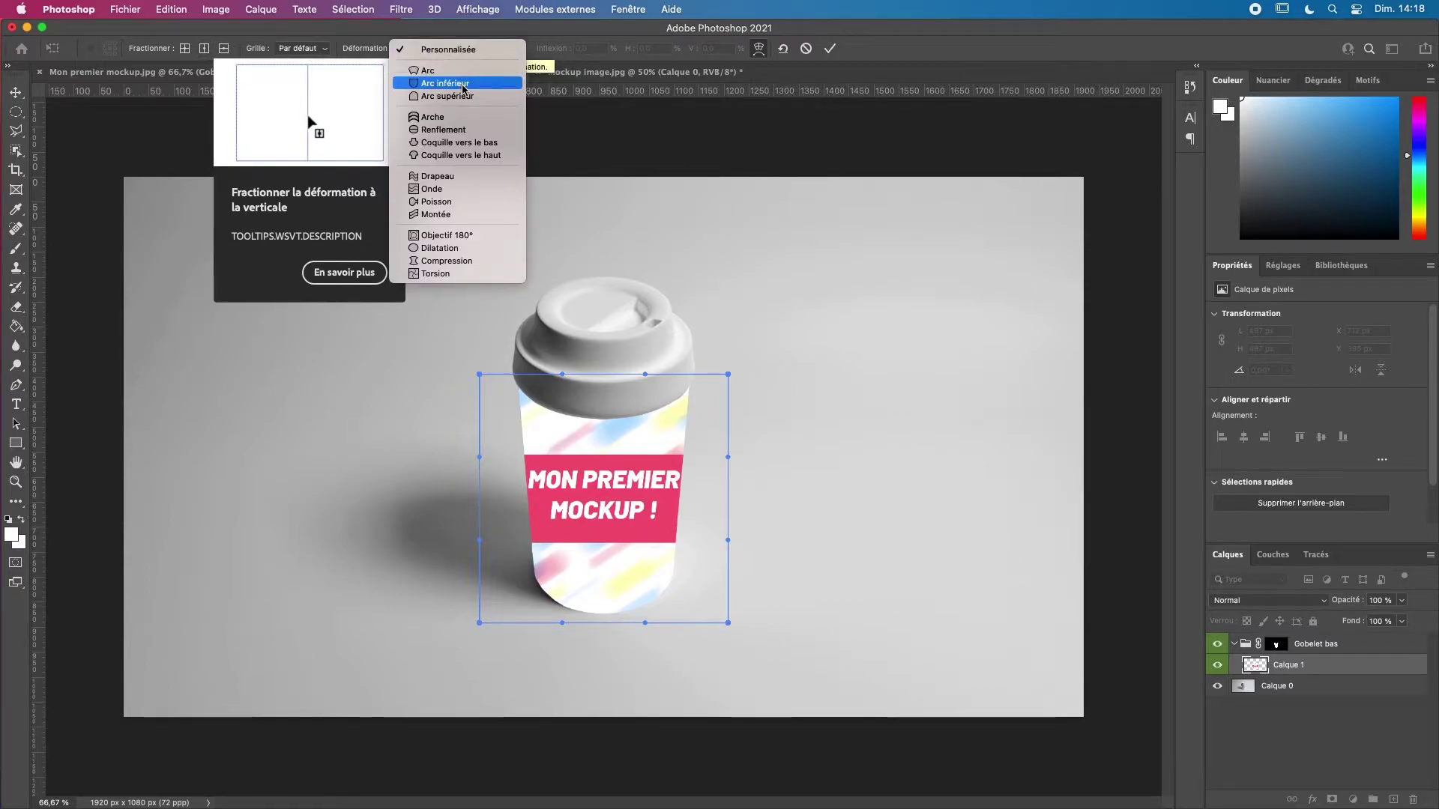
left_click(752, 328)
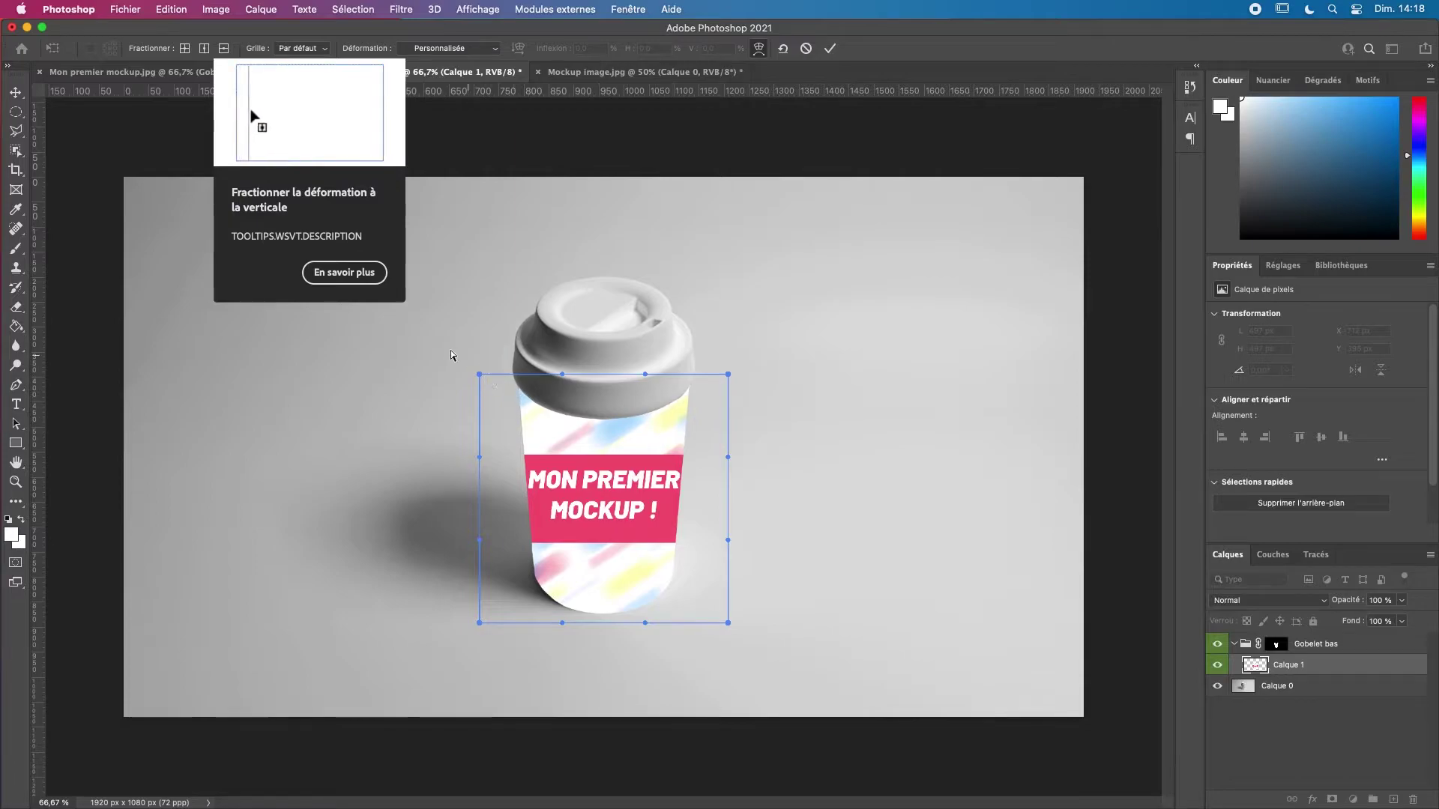
left_click_drag(480, 377, 510, 379)
left_click_drag(726, 376, 695, 379)
left_click_drag(479, 622, 524, 586)
left_click_drag(727, 622, 677, 589)
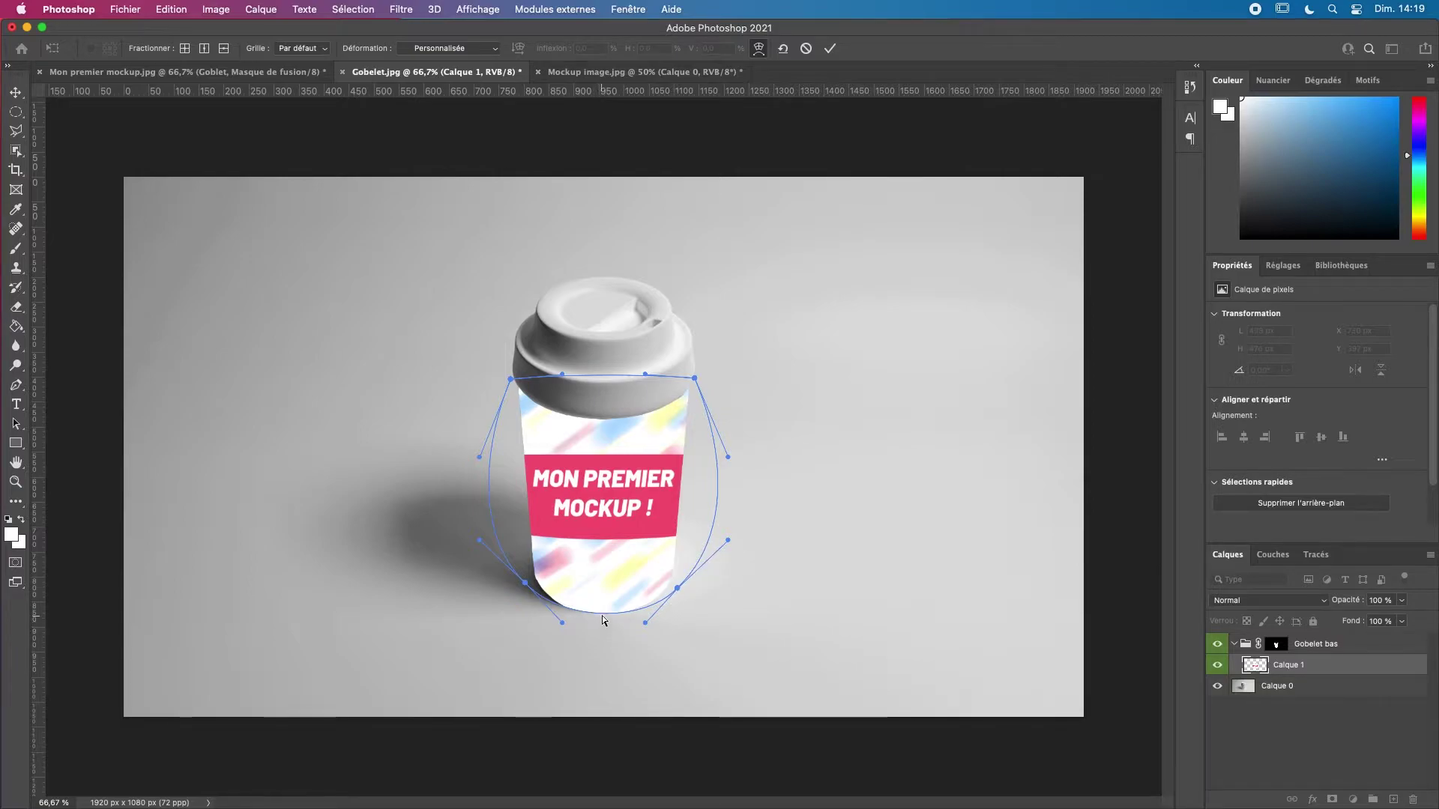
- Bow the warp's bottom edge downward and straighten its two side edges along the sides of the cup
left_click_drag(602, 616, 572, 632)
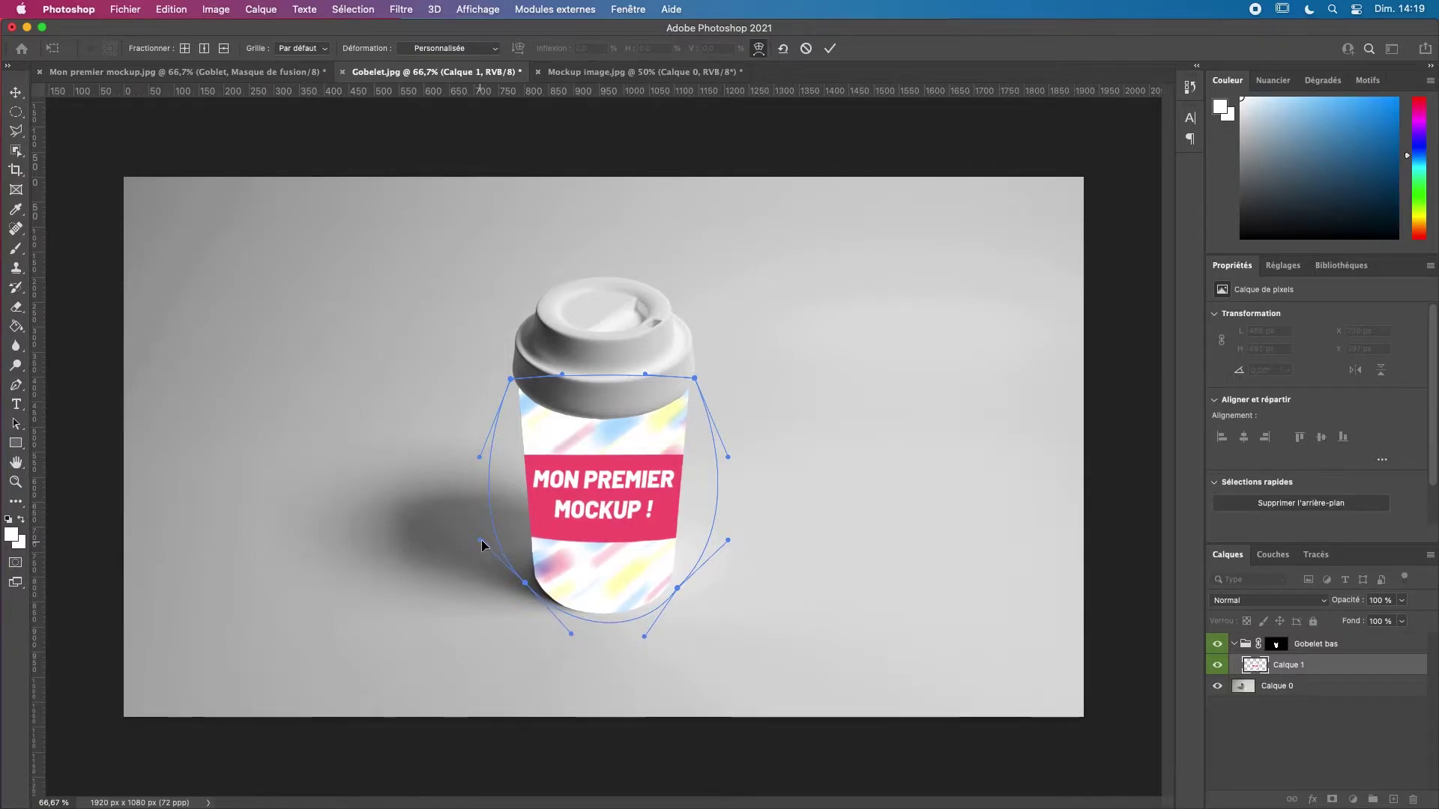
left_click_drag(480, 540, 520, 520)
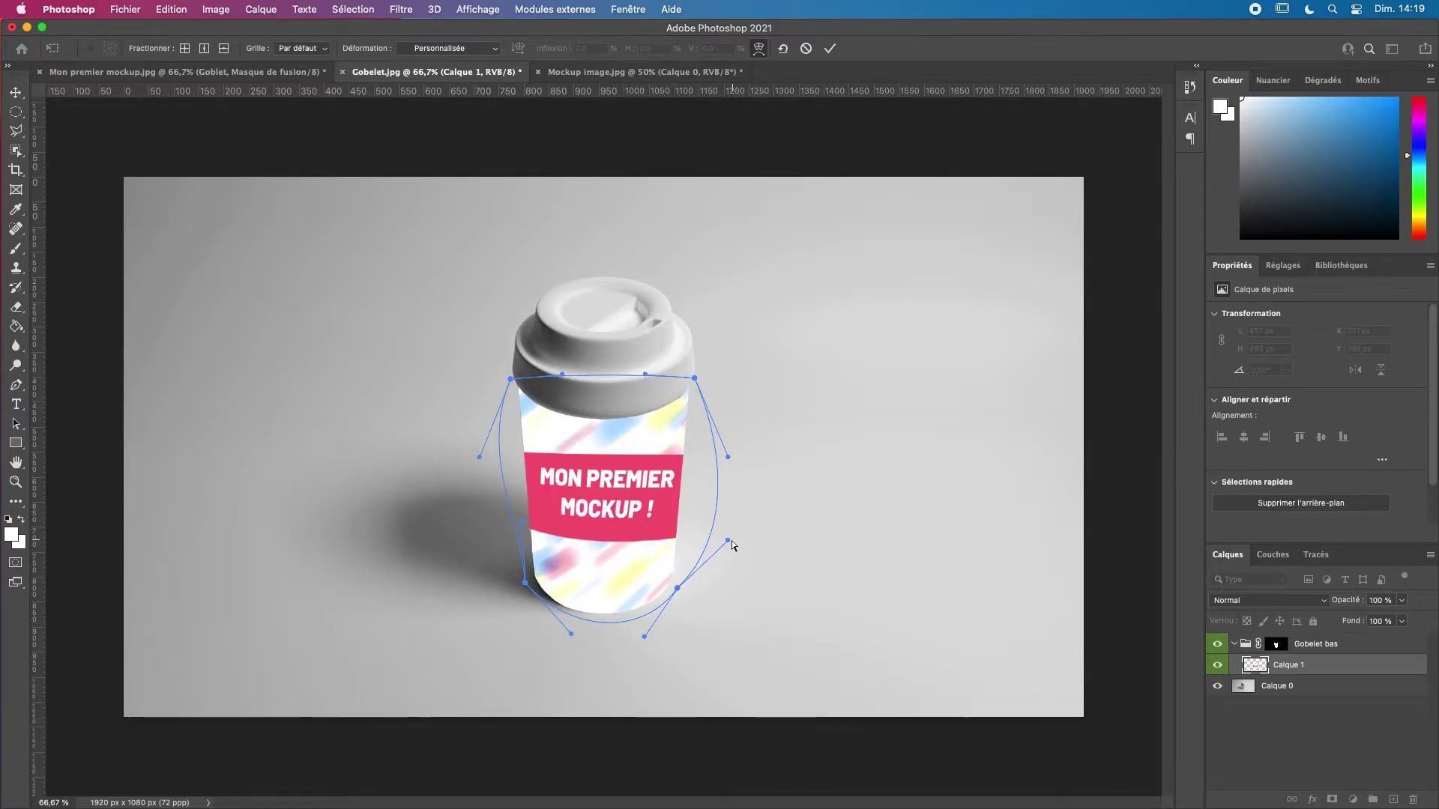
left_click_drag(724, 543, 685, 537)
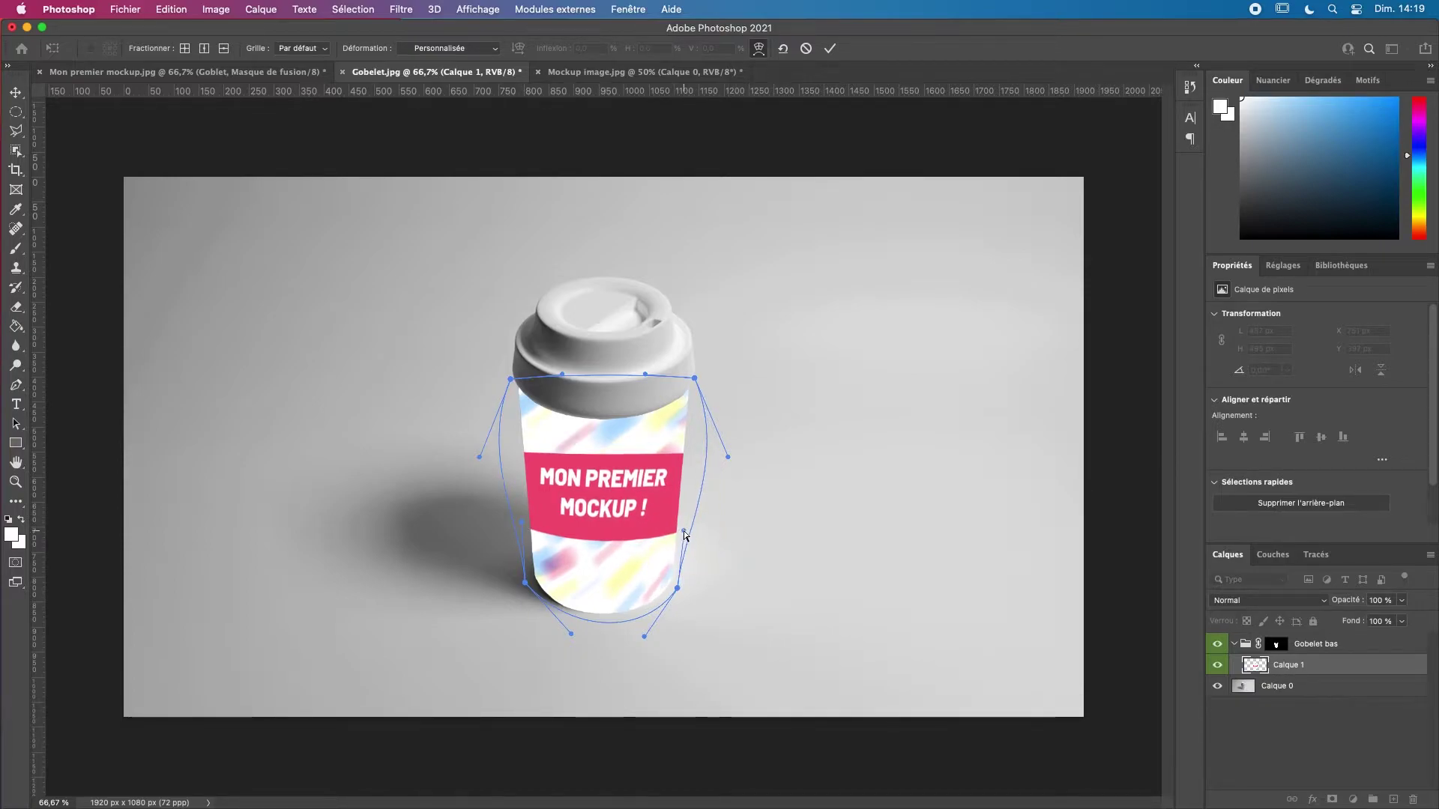
mouse_move(684, 531)
left_mouse_down()
mouse_move(682, 555)
mouse_move(683, 502)
mouse_move(685, 524)
left_mouse_up()
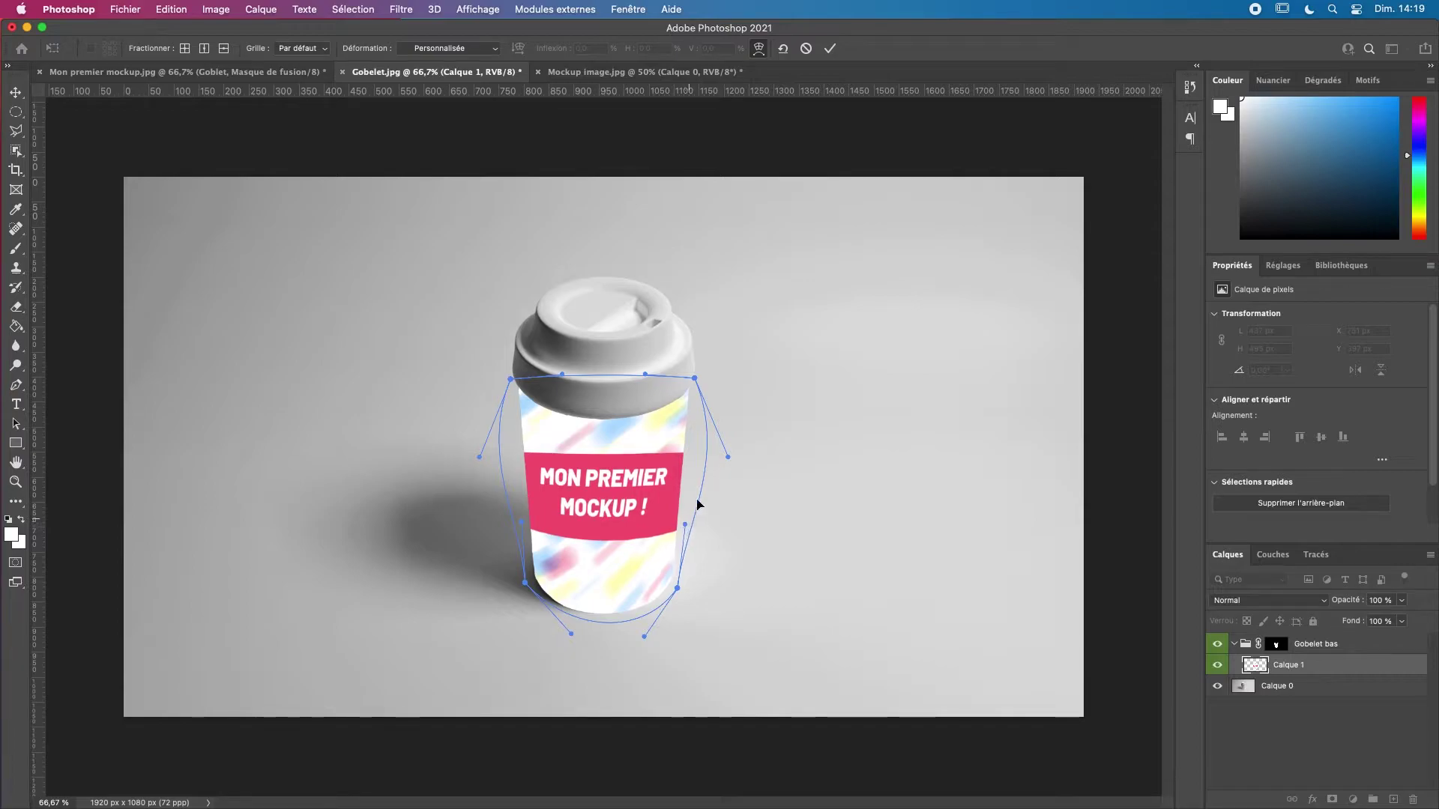
left_click_drag(727, 460, 692, 441)
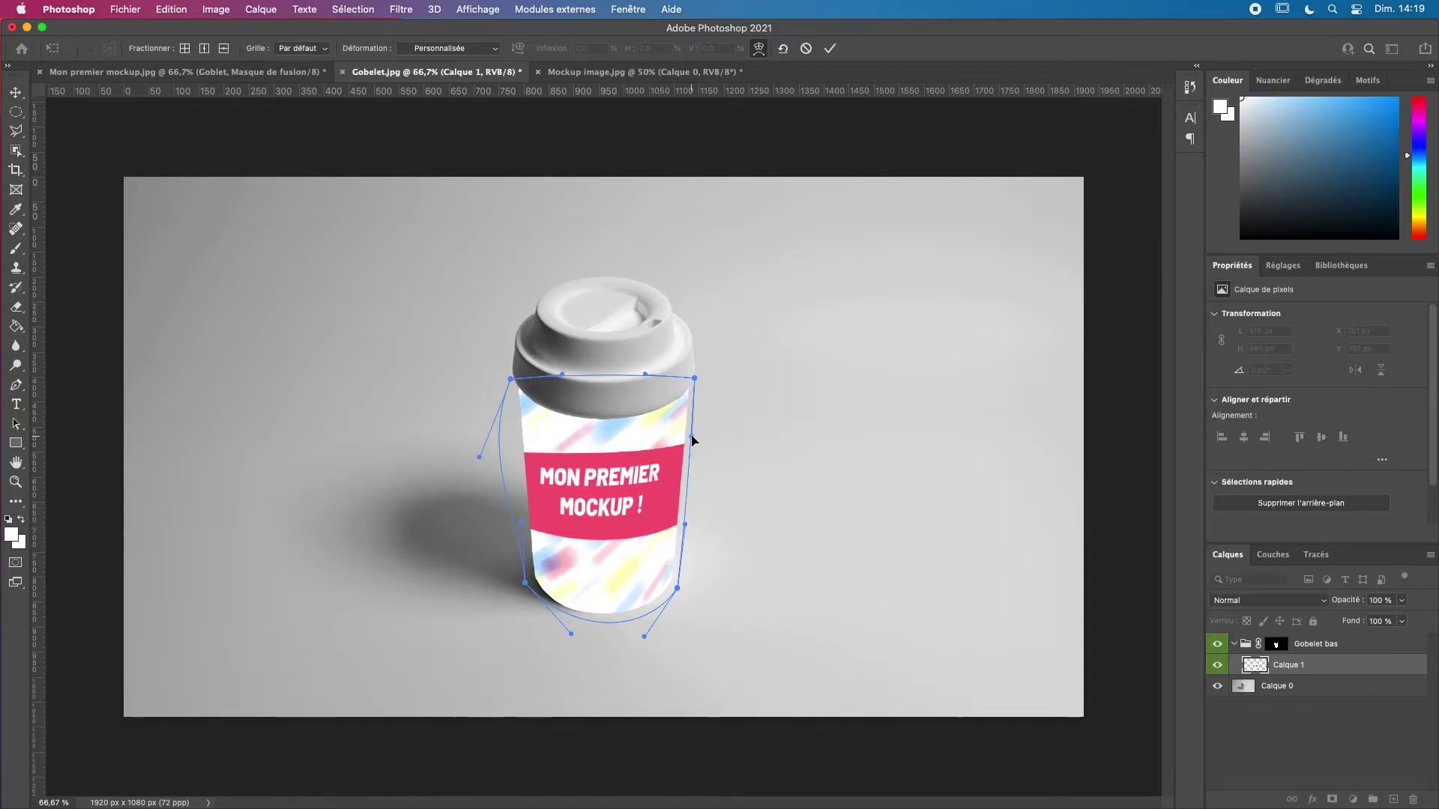
left_click_drag(477, 459, 514, 446)
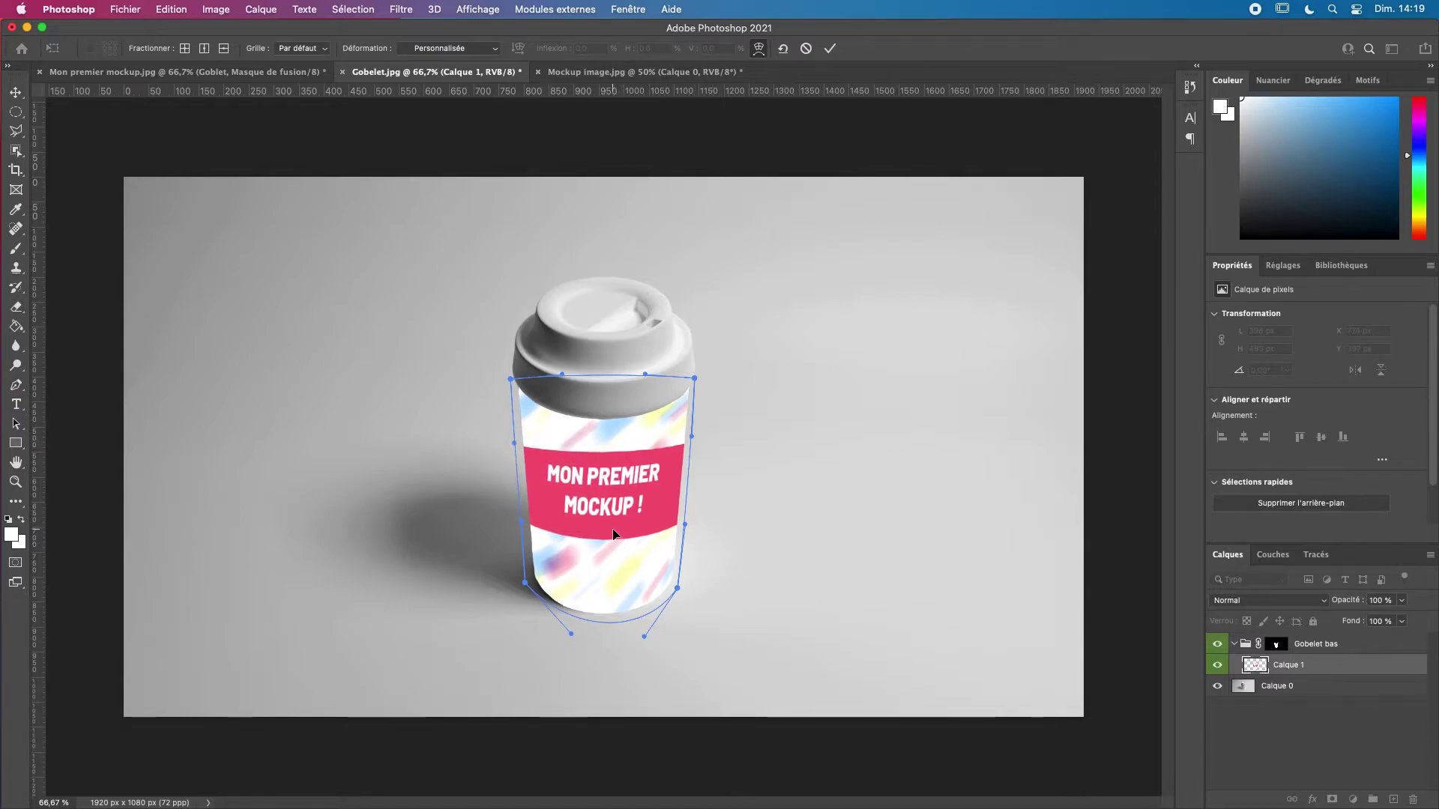
left_click_drag(691, 439, 694, 415)
left_click_drag(513, 447, 514, 418)
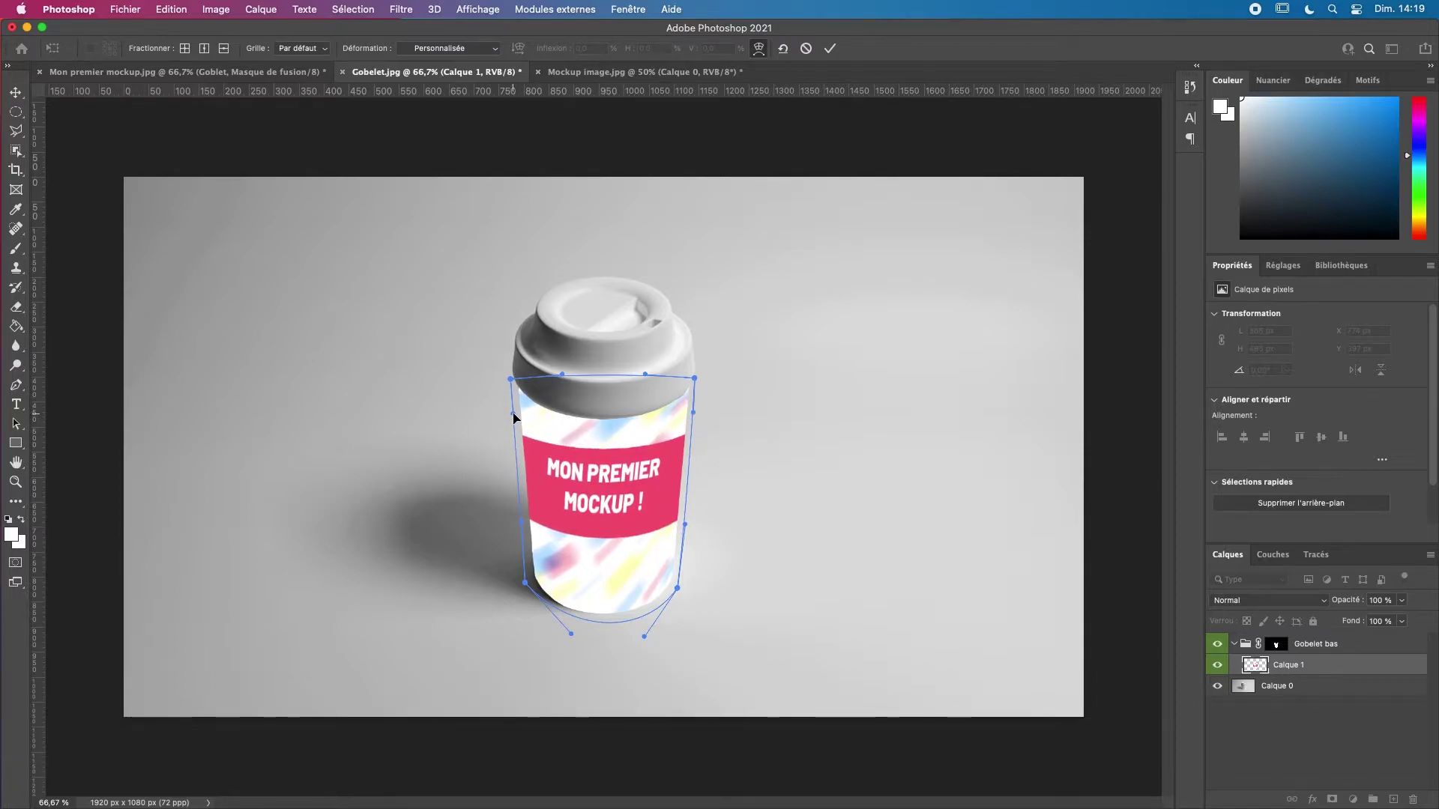
- Curve the warp's upper edge downward to follow the rim of the lid, aligning its upper-left corner with the cup
left_click_drag(564, 378, 554, 409)
left_click_drag(644, 377, 648, 424)
left_click_drag(640, 431, 635, 431)
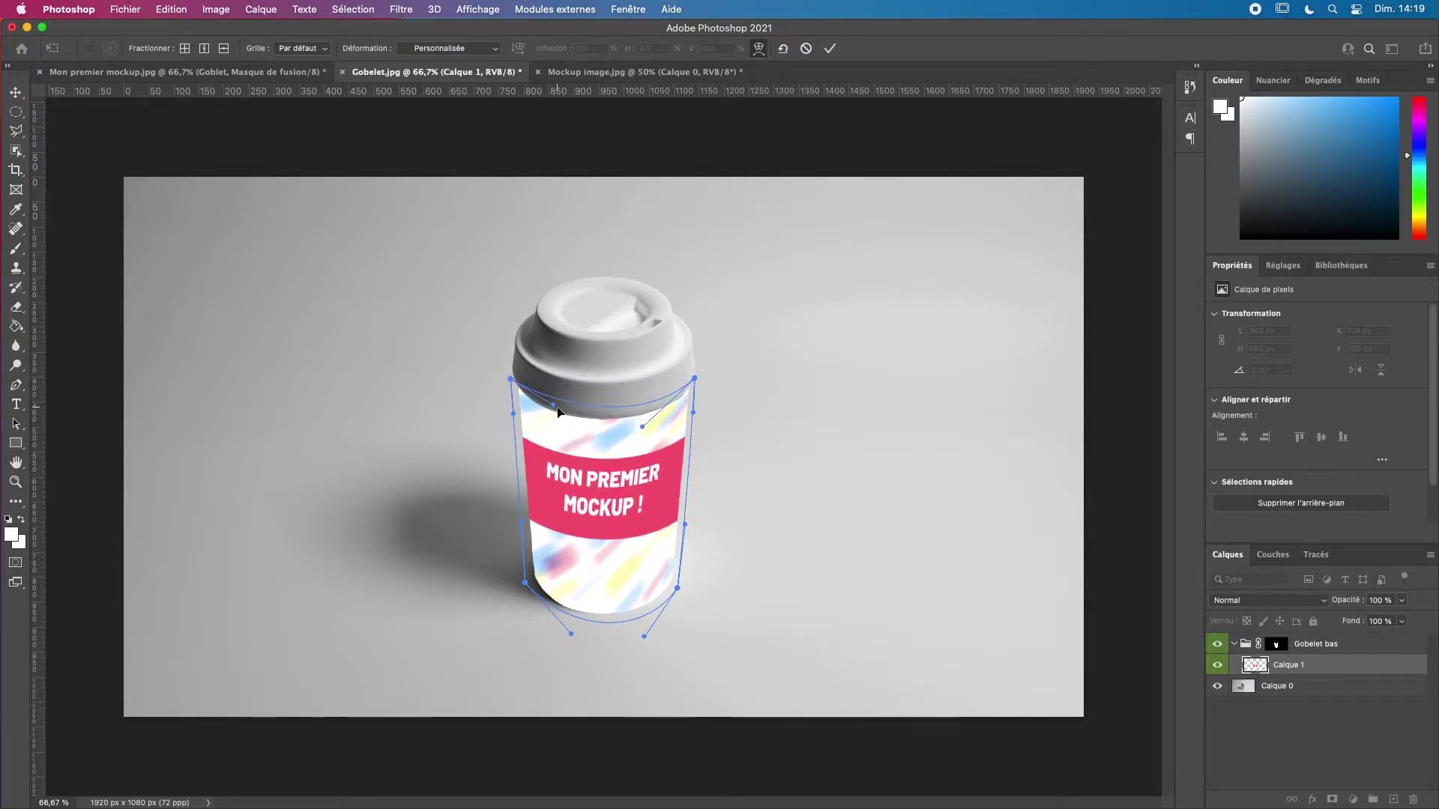
left_click_drag(553, 405, 515, 381)
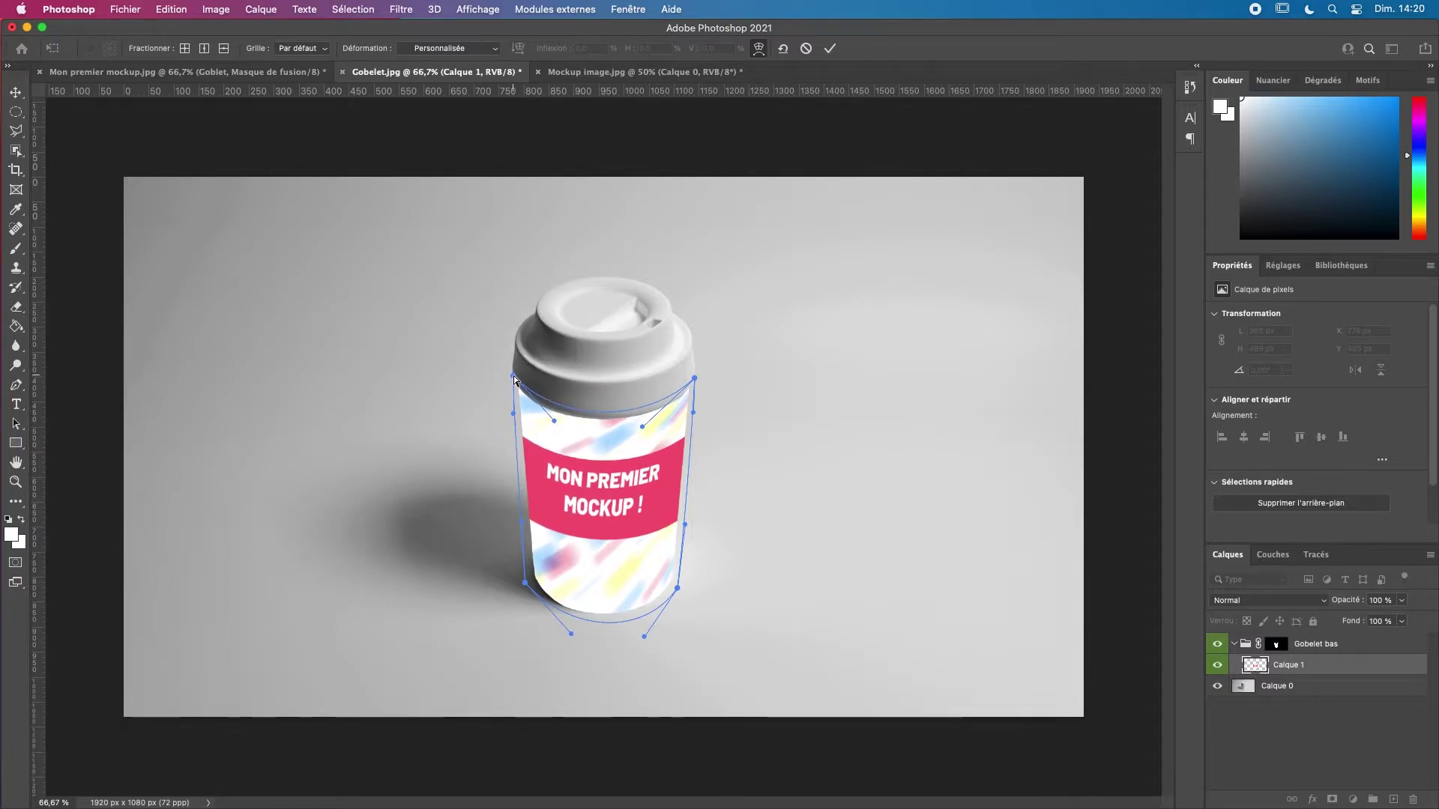
left_click_drag(555, 426, 570, 430)
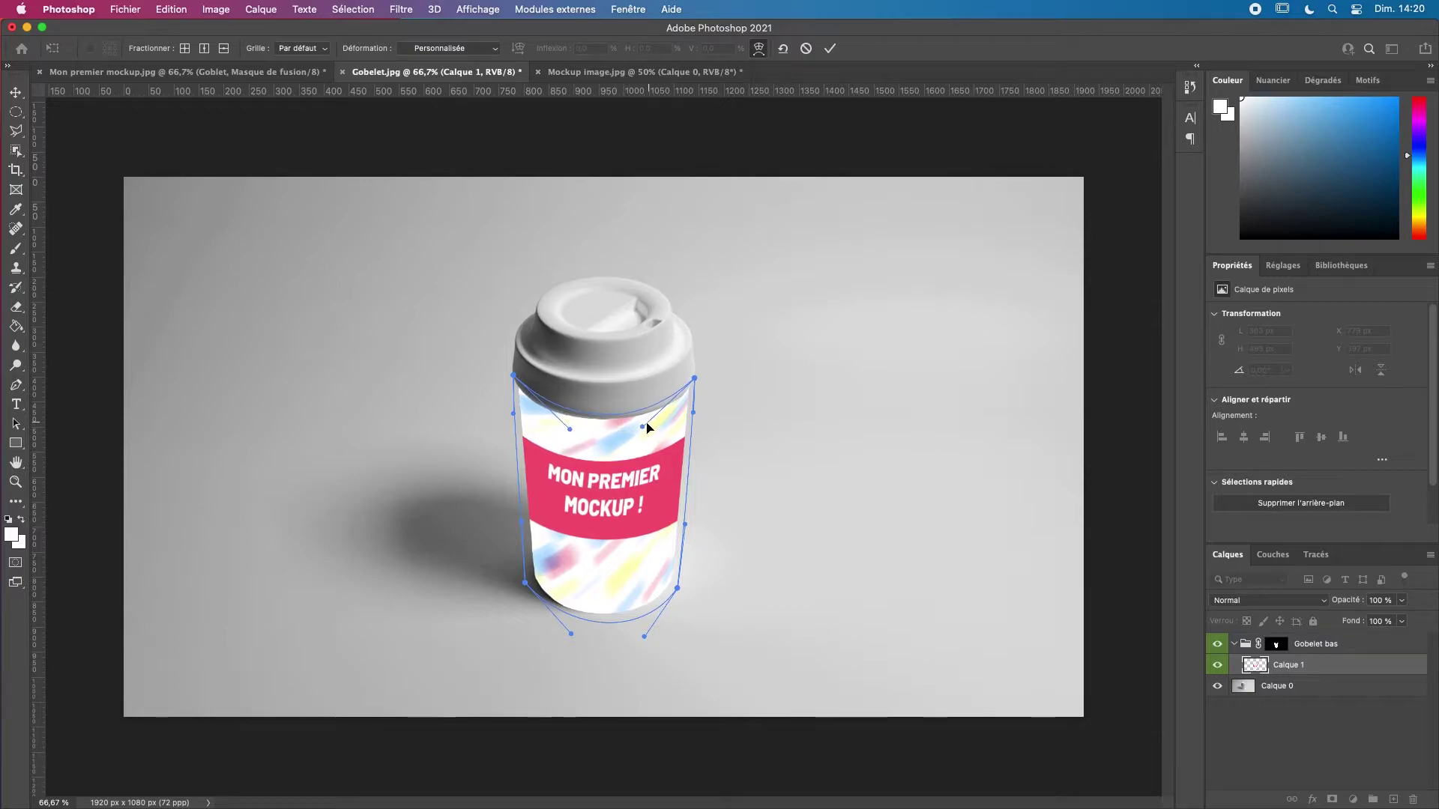
left_click_drag(641, 425, 637, 429)
- Deepen the curve of the warp's bottom edge and the red text band to match the cup's roundness, and apply the transformation
left_click_drag(566, 634, 641, 651)
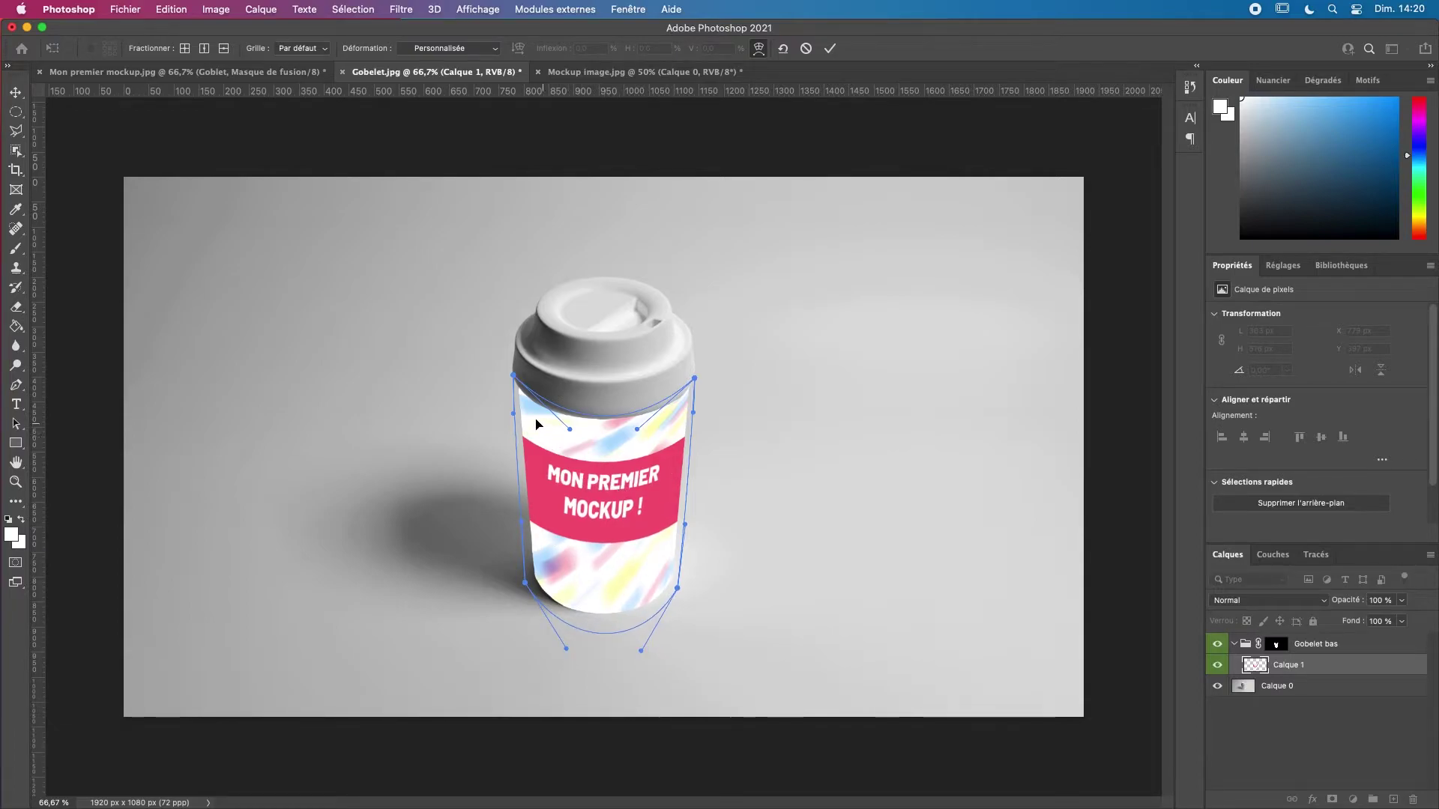
left_click_drag(516, 420, 519, 421)
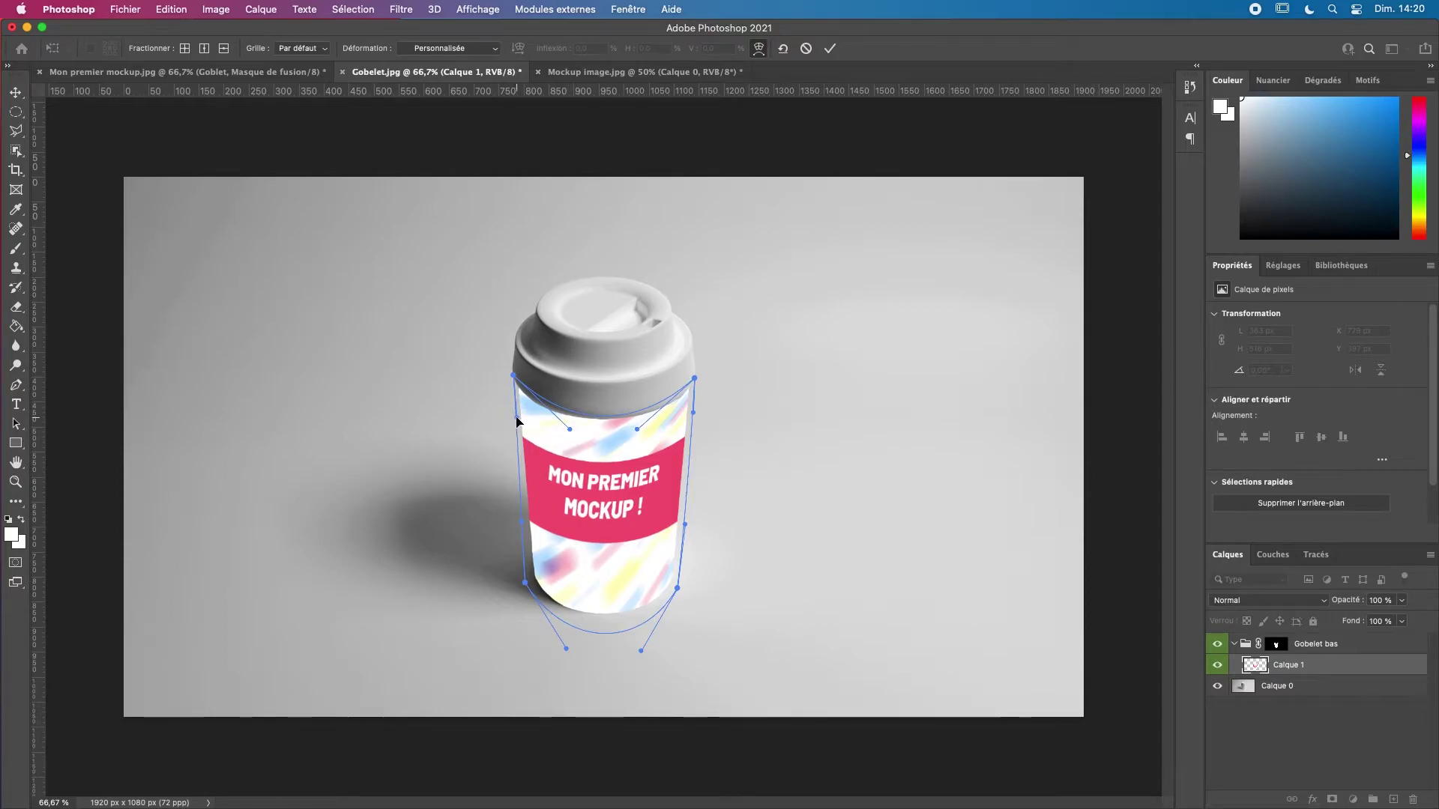
left_click_drag(600, 518, 675, 506)
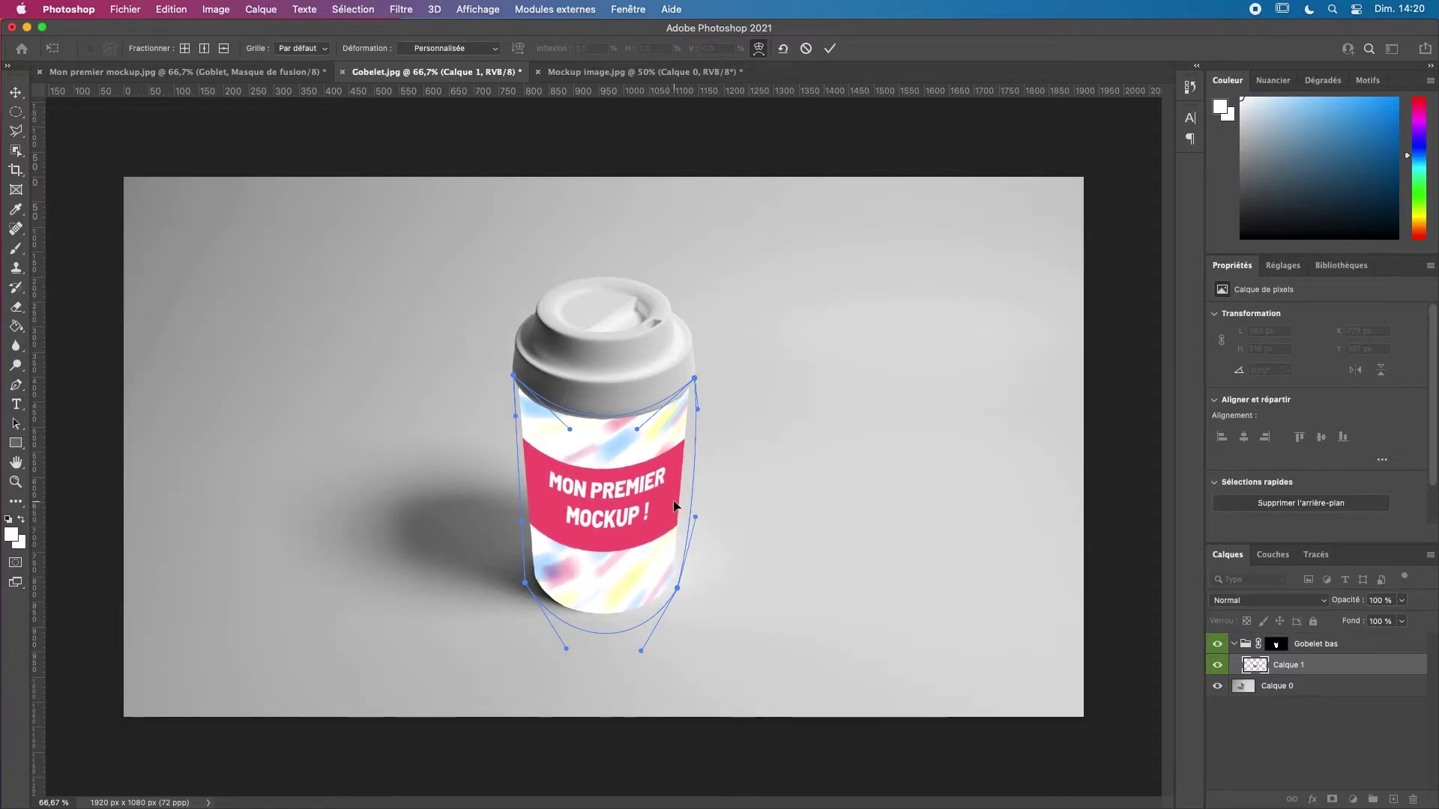
left_click_drag(555, 501, 607, 518)
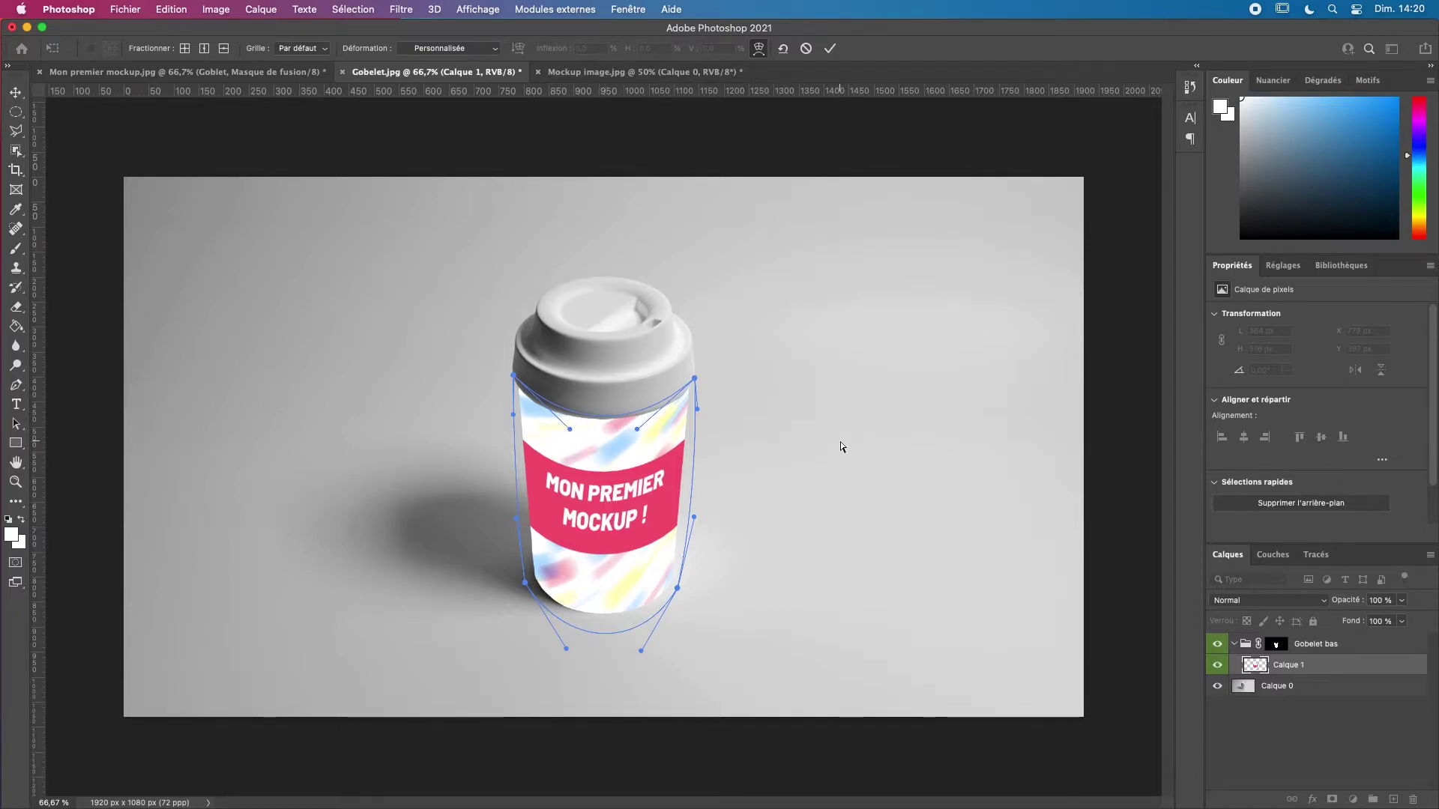
left_click_drag(689, 518, 682, 518)
left_click_drag(515, 518, 520, 517)
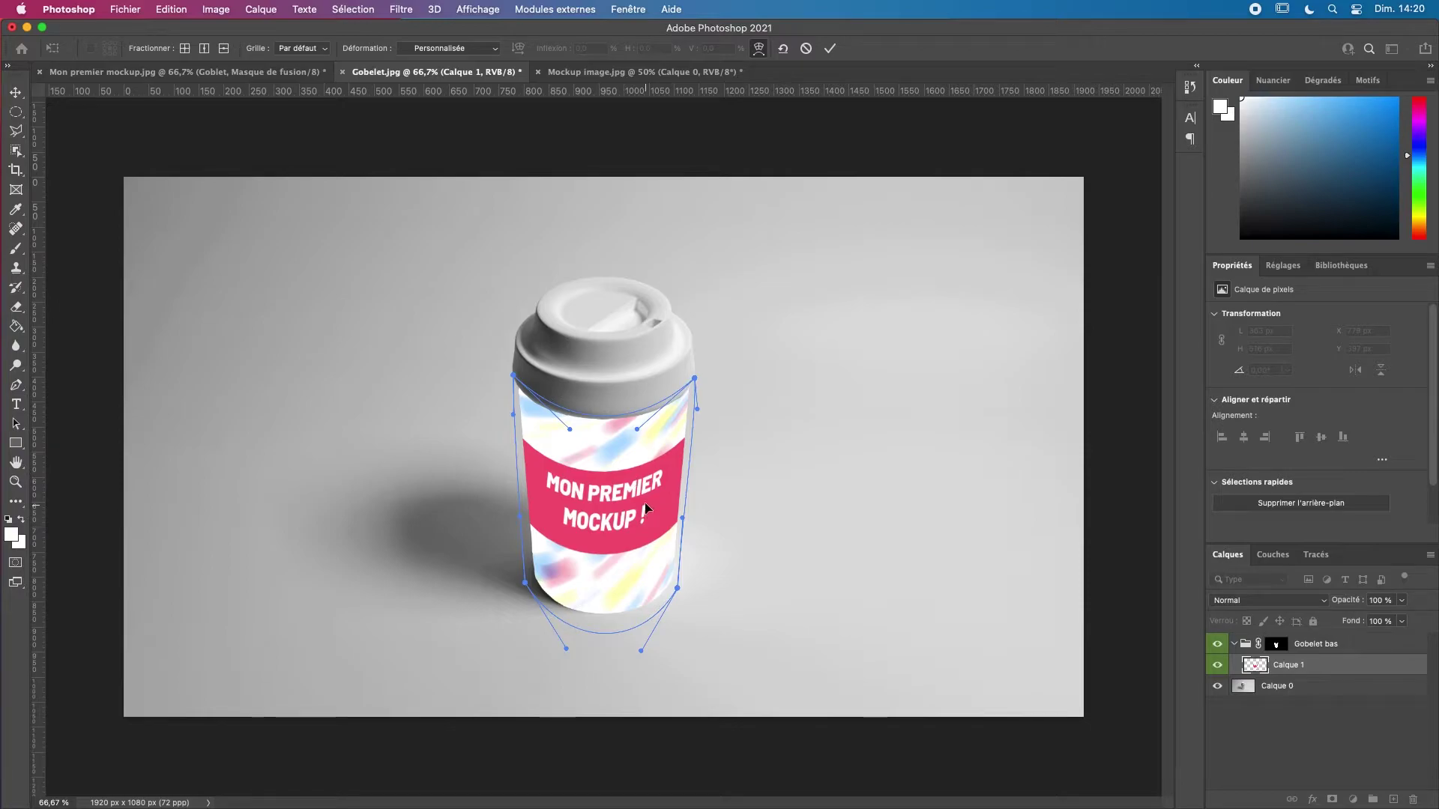
key("Return")
key("b")
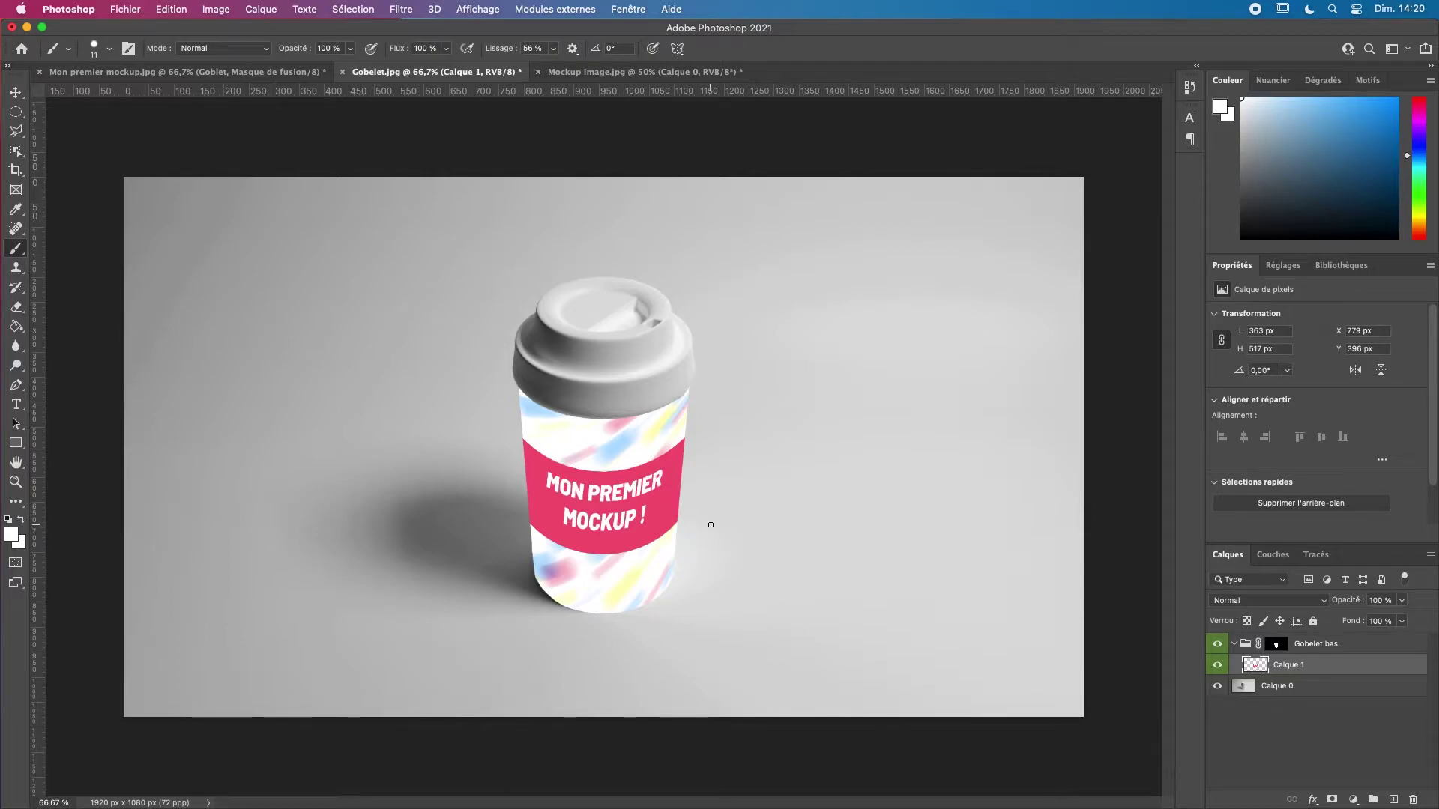
- Set the design layer's blend mode to Densité linéaire + and add a Luminosité/Contraste adjustment above it with Luminosité 17
left_click(1321, 600)
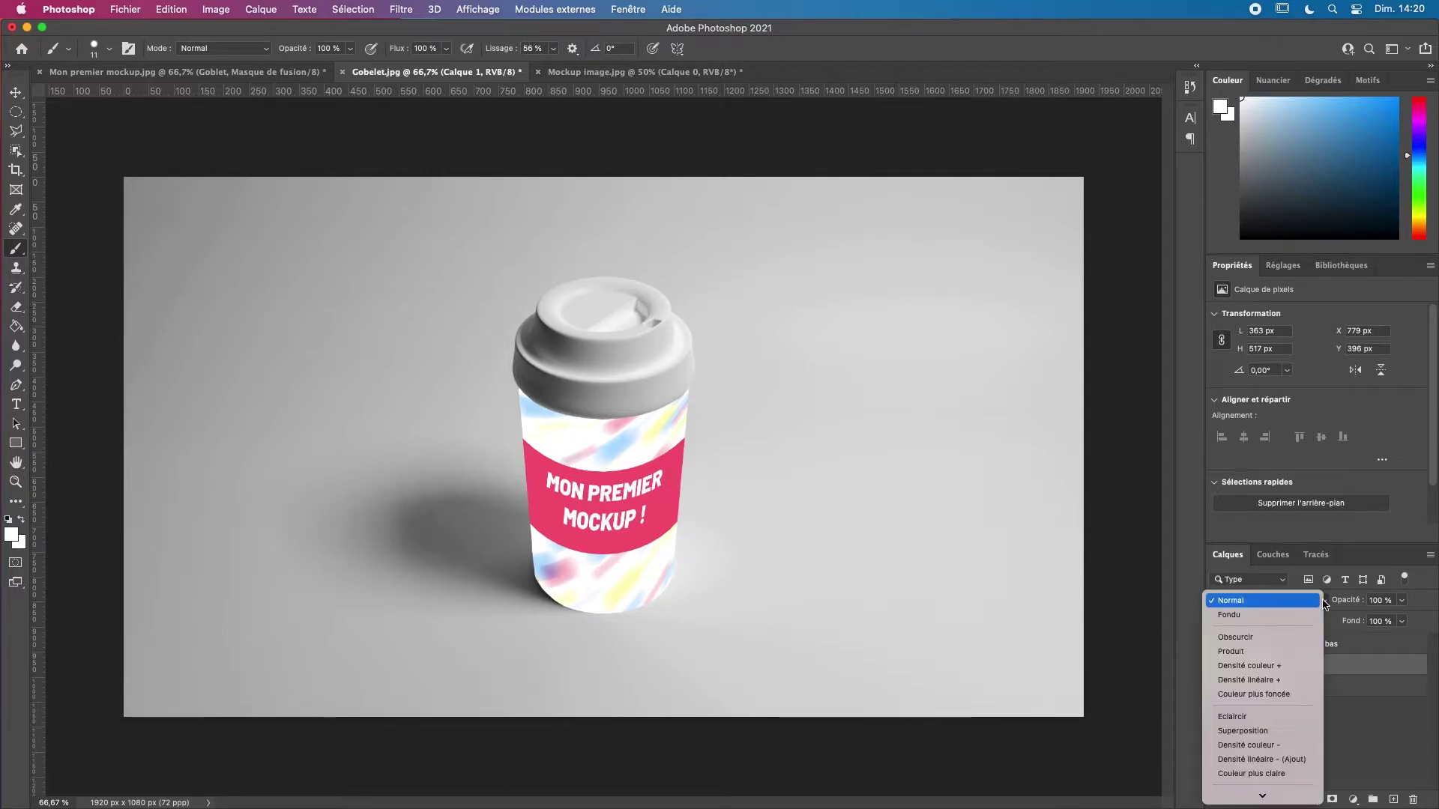
left_click(1252, 682)
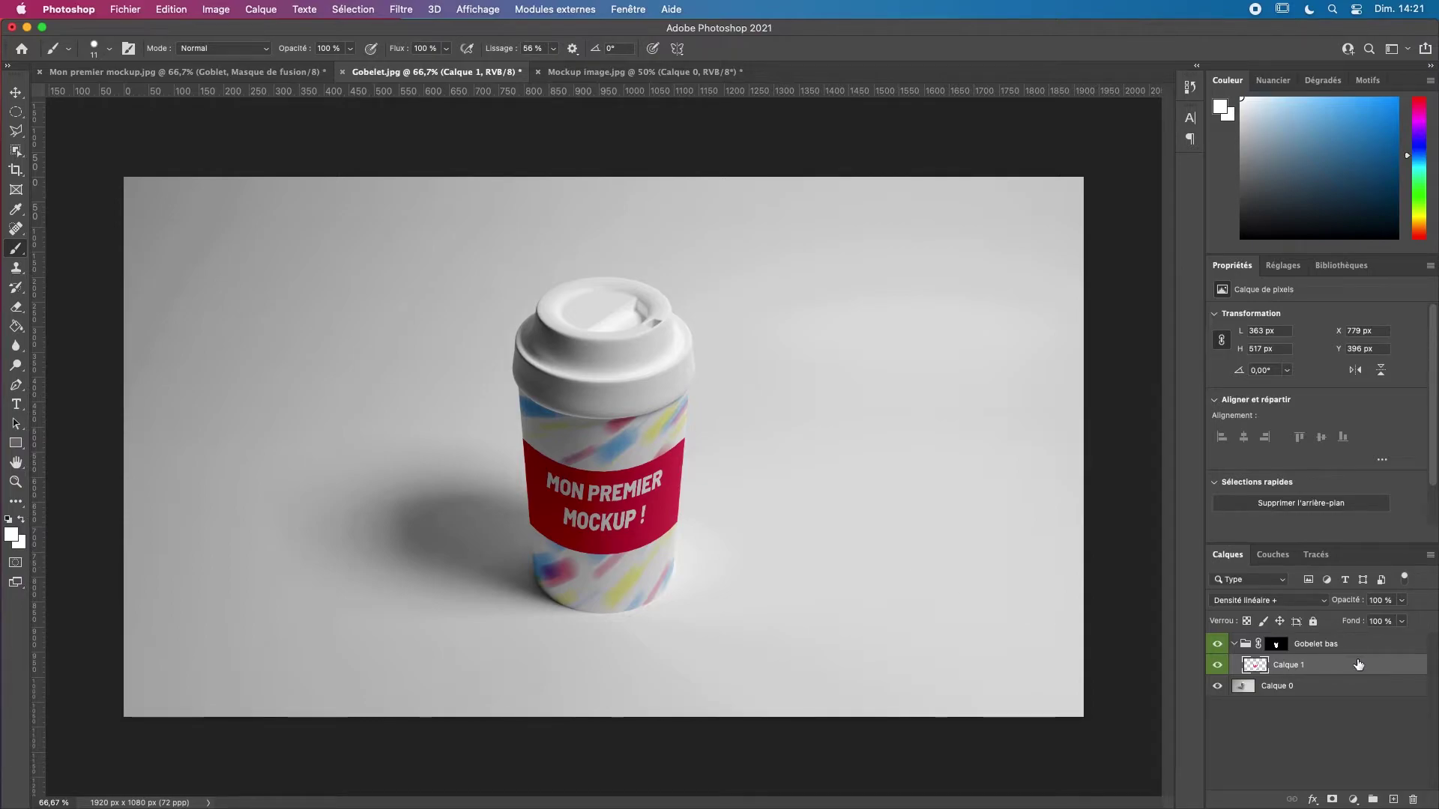
left_click(1284, 269)
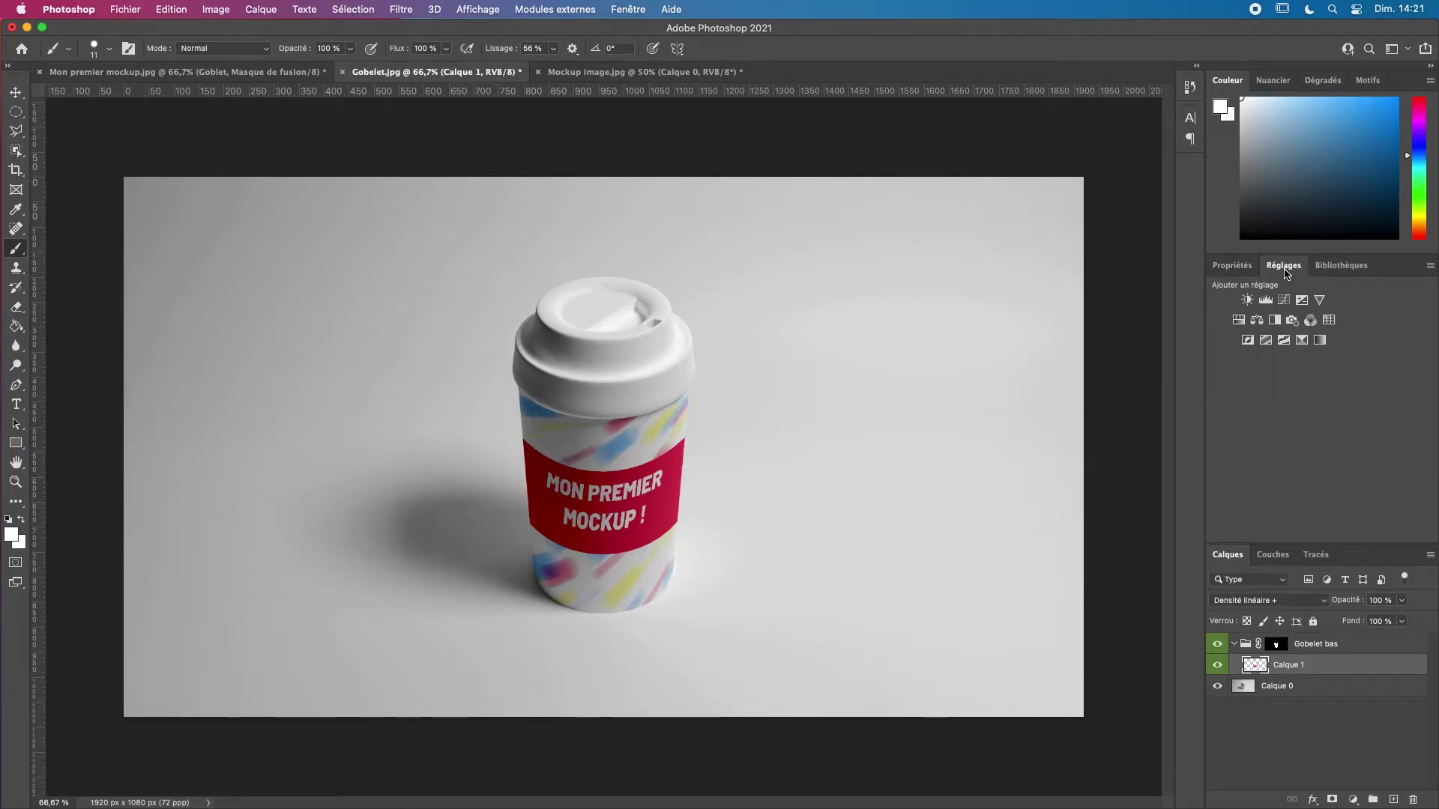
left_click(1248, 300)
mouse_move(1319, 362)
left_mouse_down()
mouse_move(1368, 362)
mouse_move(1220, 388)
mouse_move(1423, 392)
mouse_move(1318, 390)
left_mouse_up()
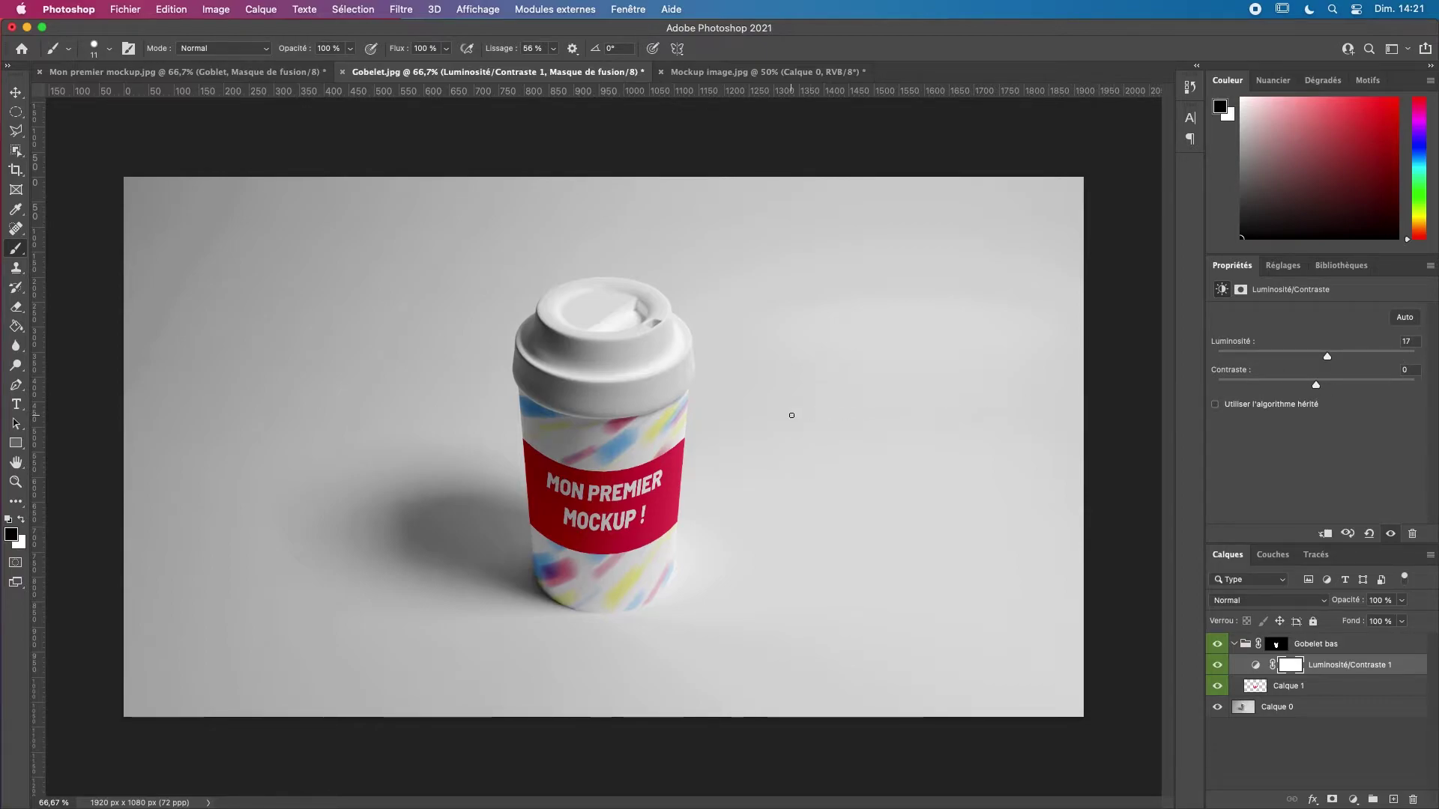
left_click(1283, 265)
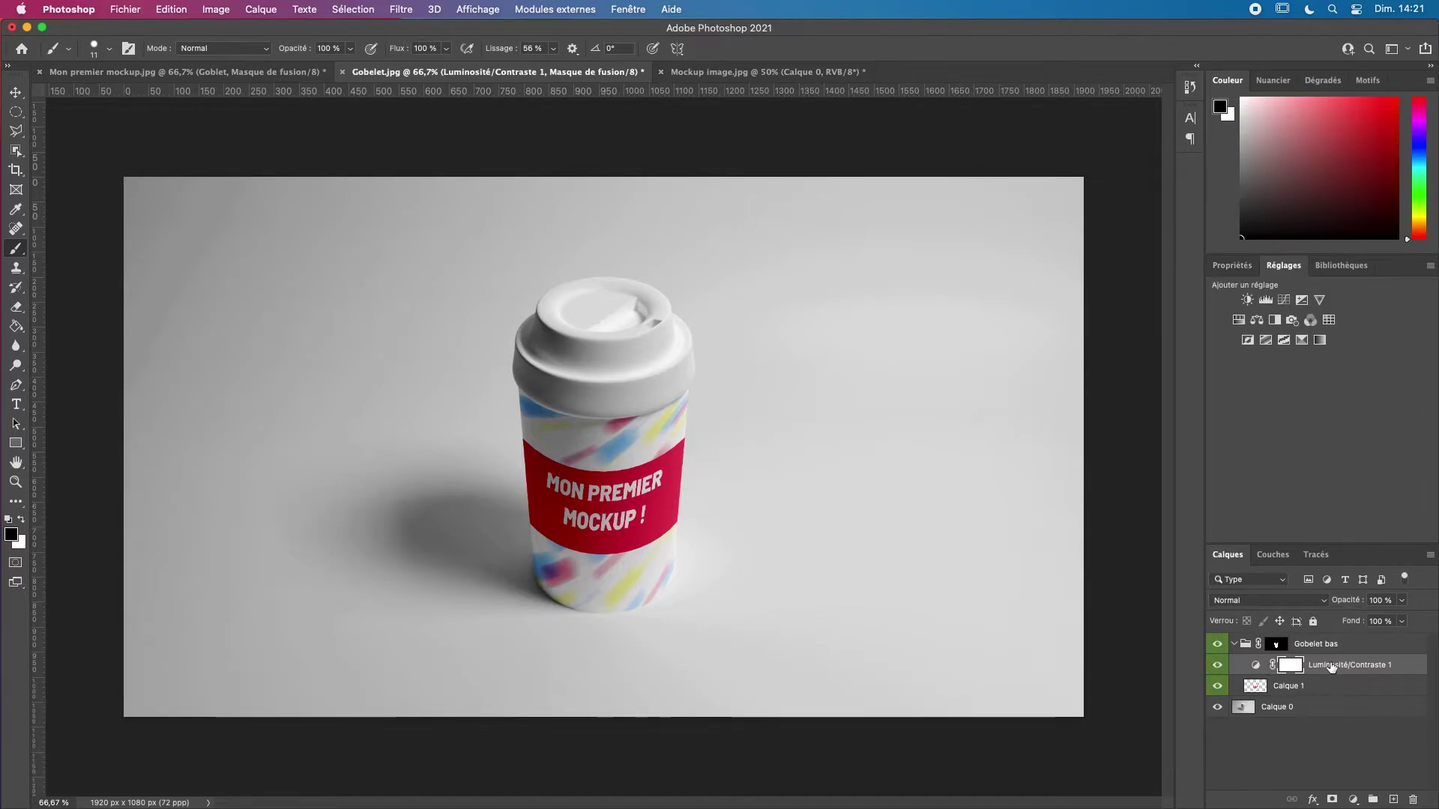
- Convert the Calque 1 design layer into a smart object (objet dynamique)
left_click(1304, 685)
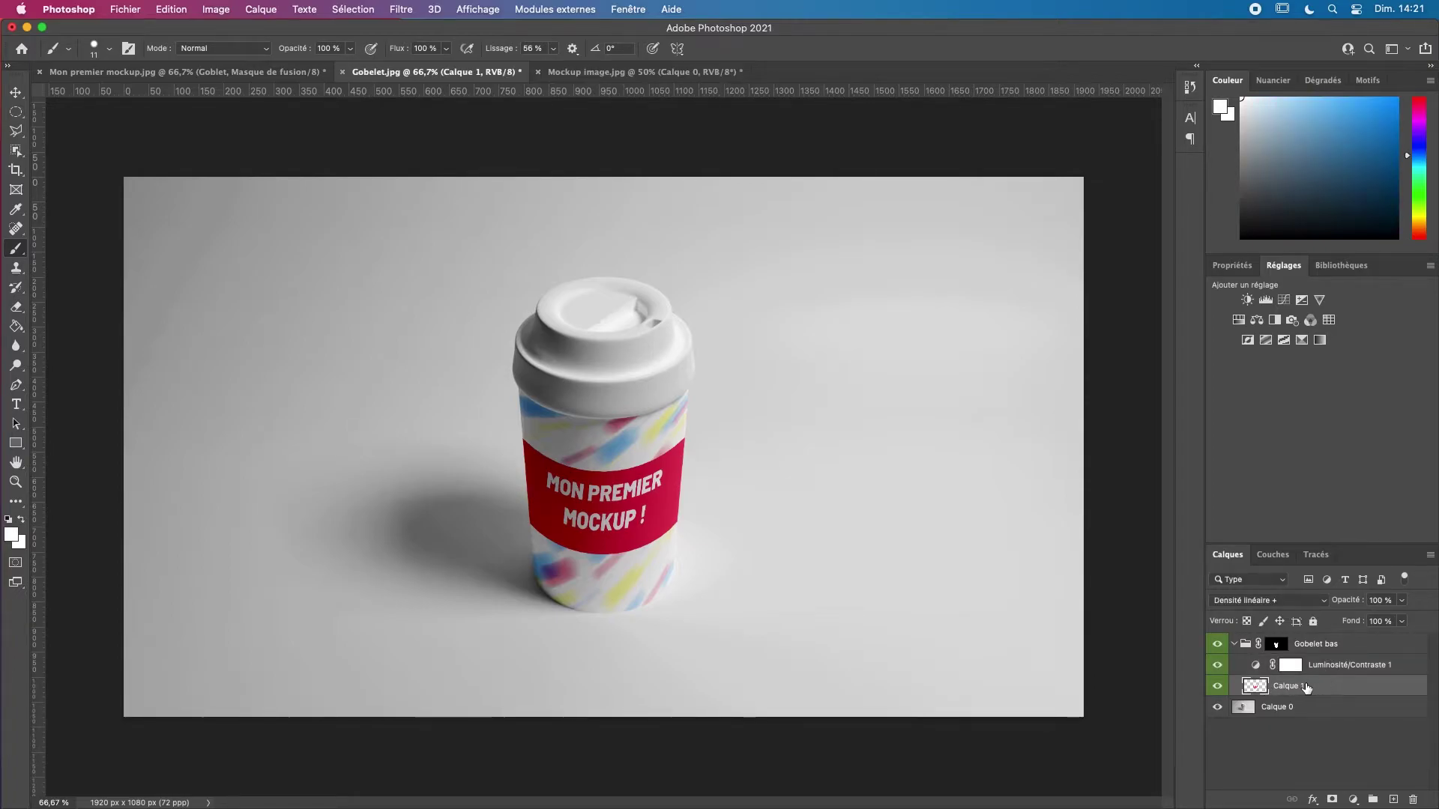
right_click(1335, 686)
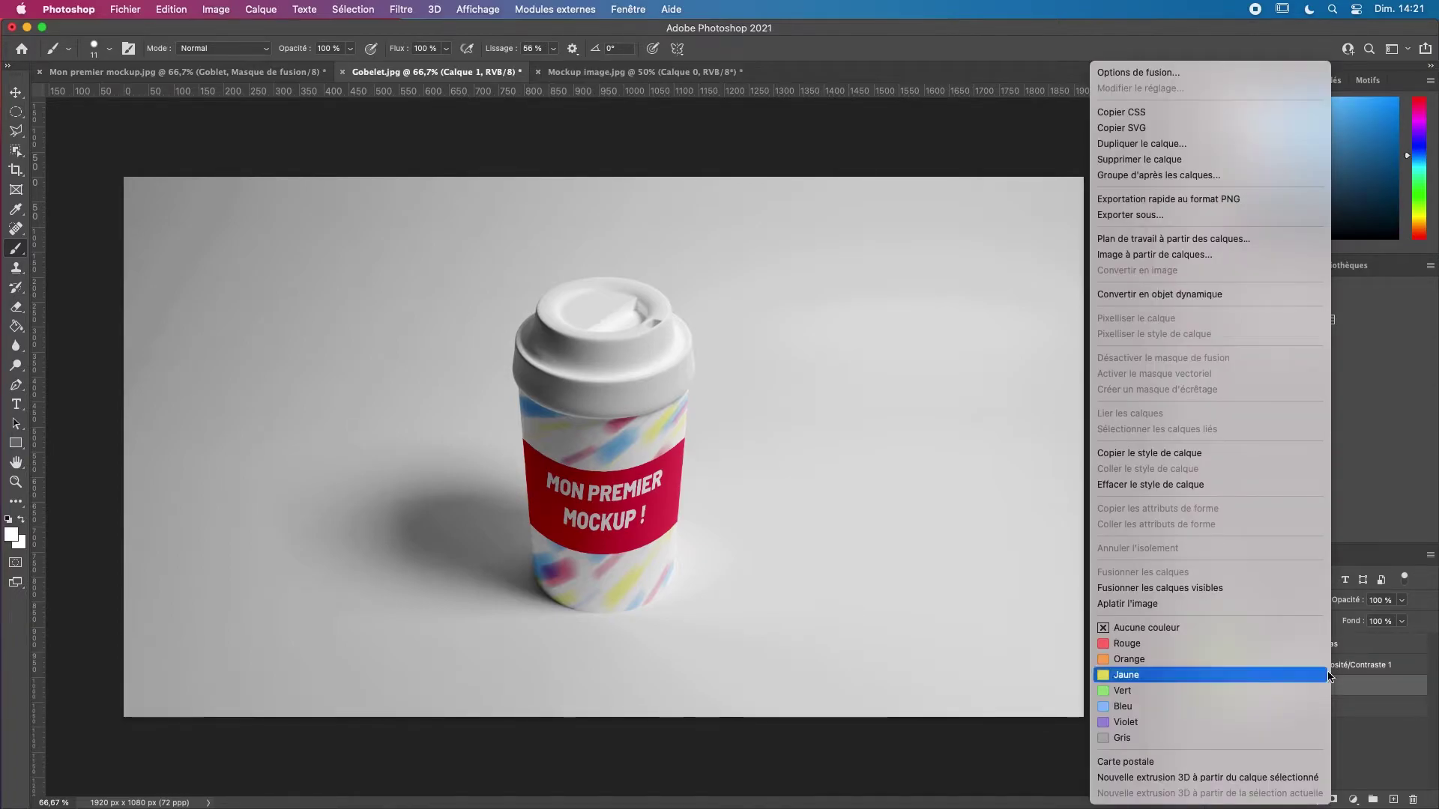
left_click(1230, 294)
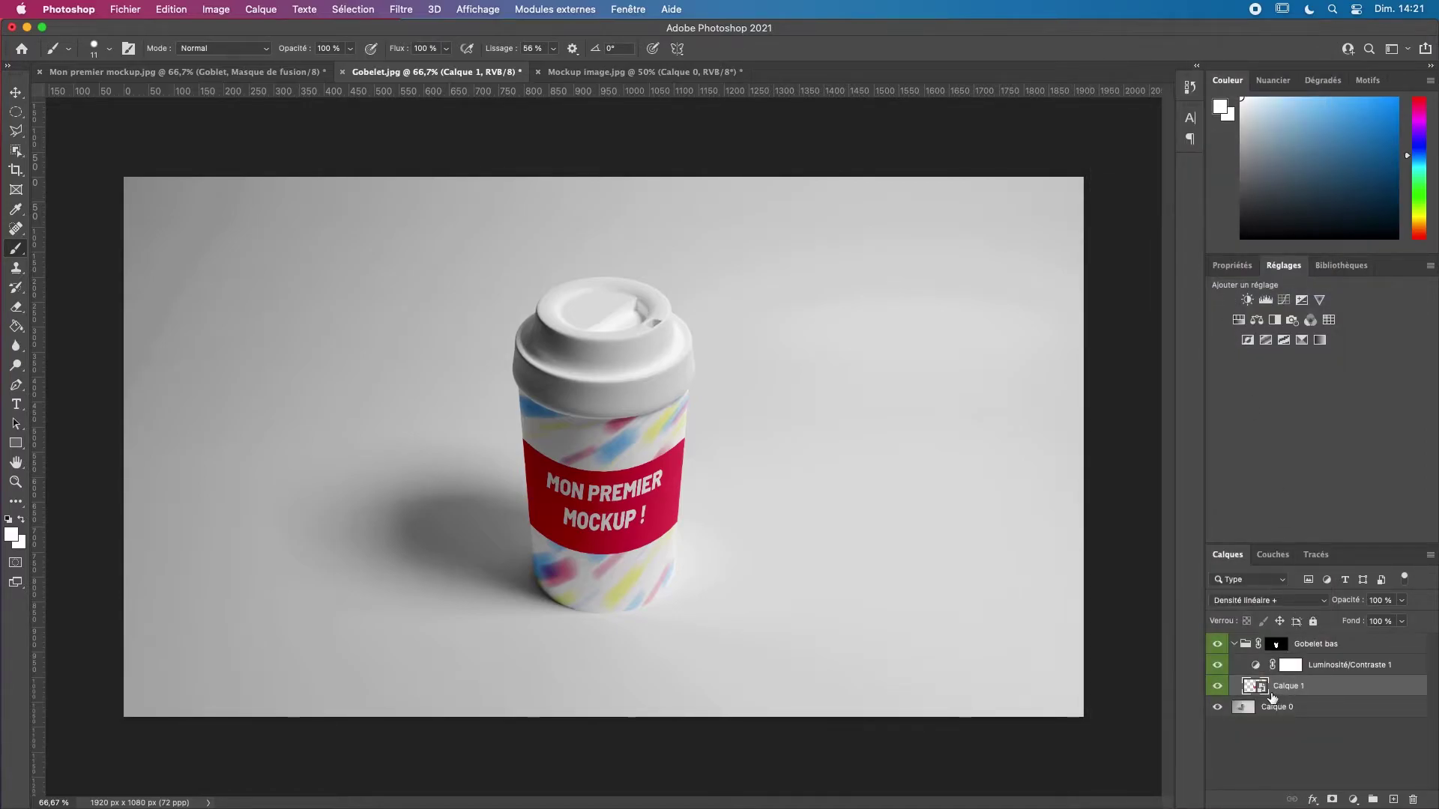
- Apply a Placage de texture filter to Calque 1 with the Grès texture, Mise à l'échelle about 81 % and a low Relief
left_click(441, 11)
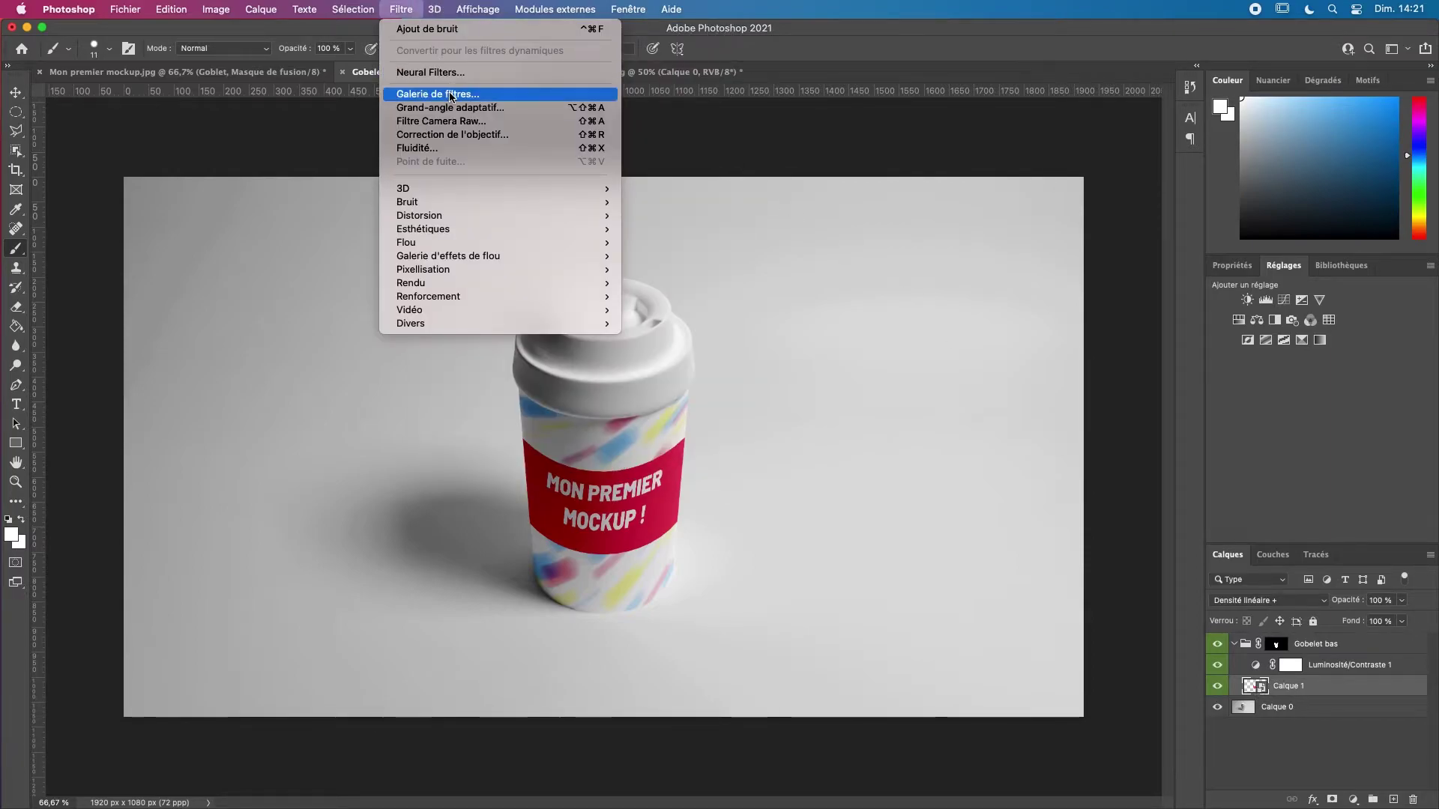
left_click(439, 94)
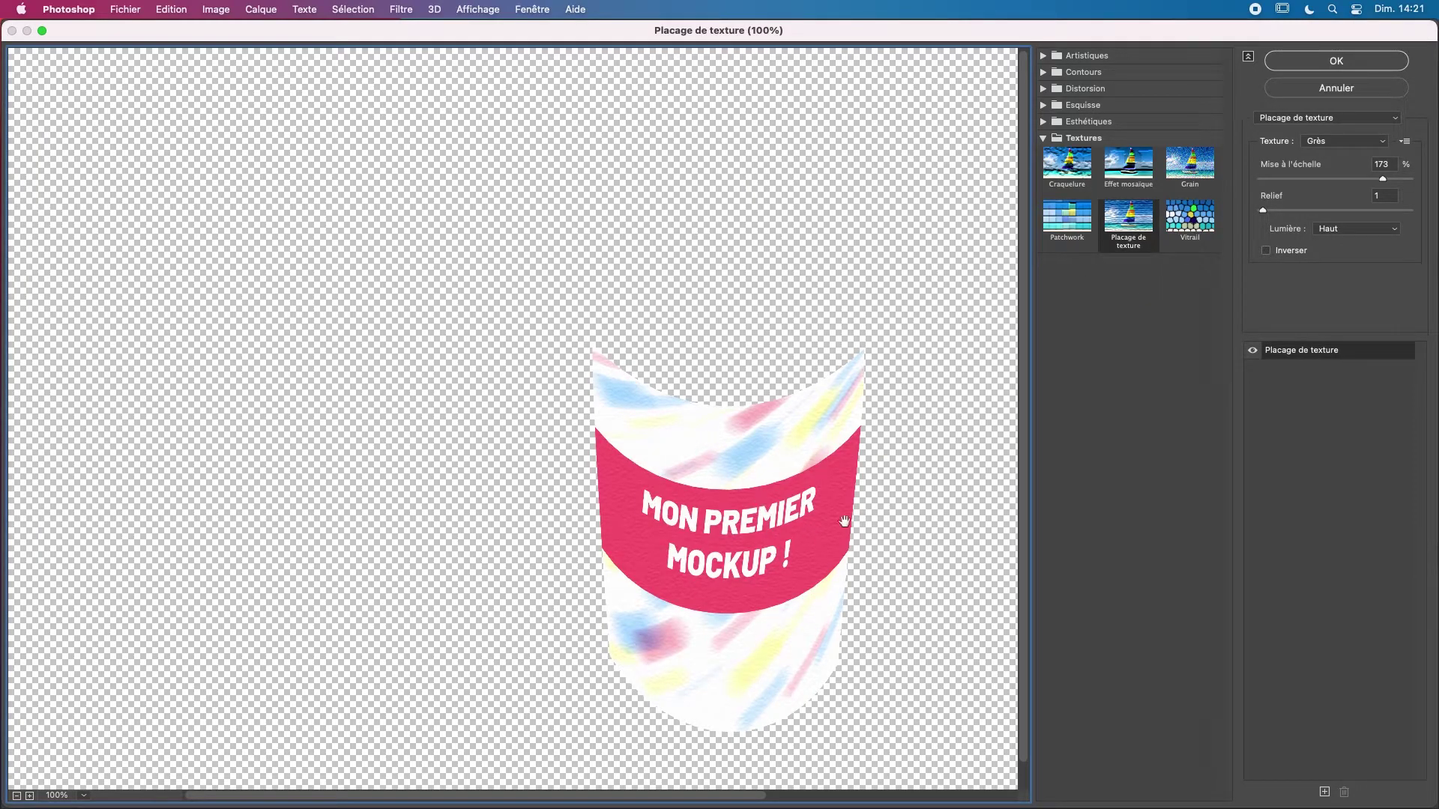
left_click(1043, 138)
left_click(1043, 138)
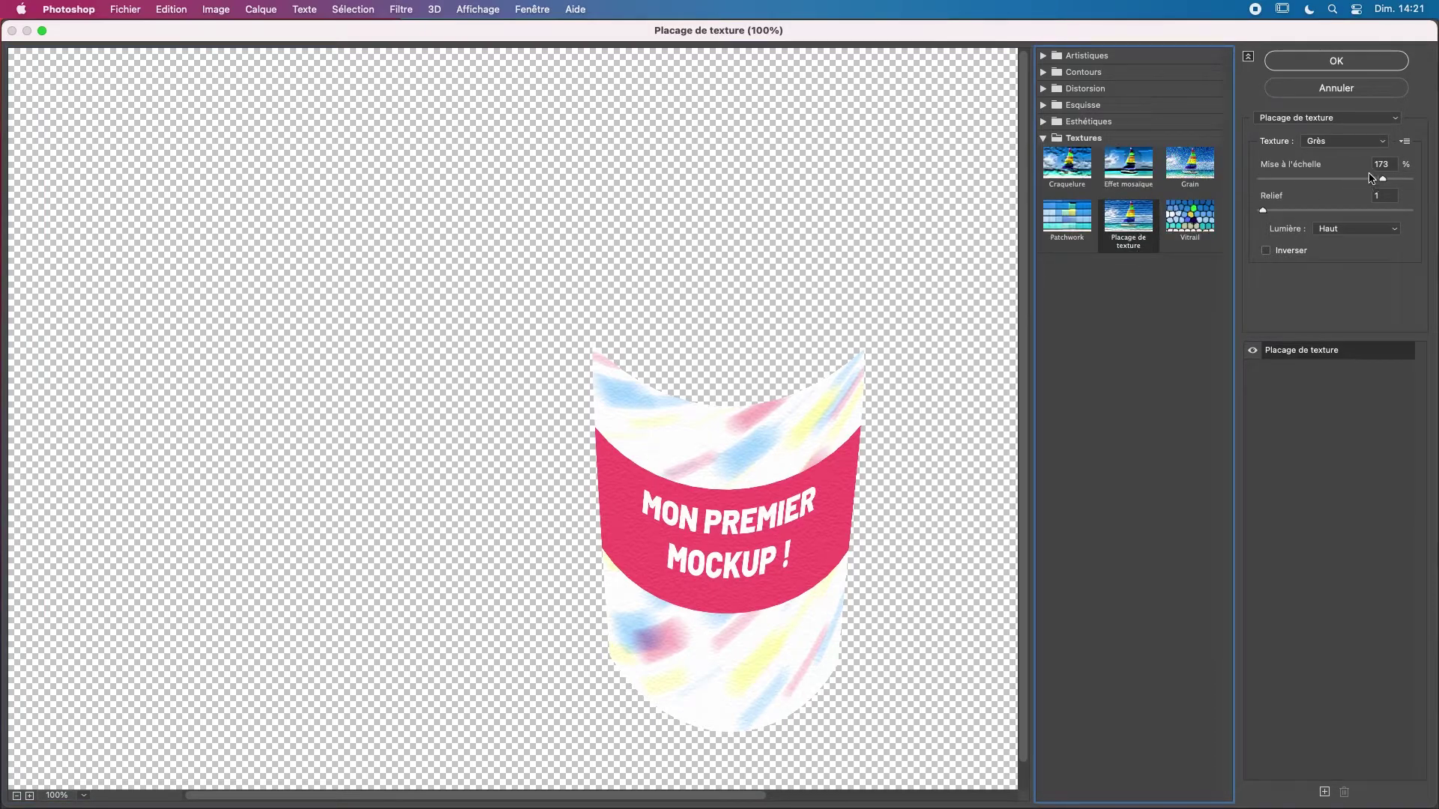
left_click_drag(1383, 182, 1290, 179)
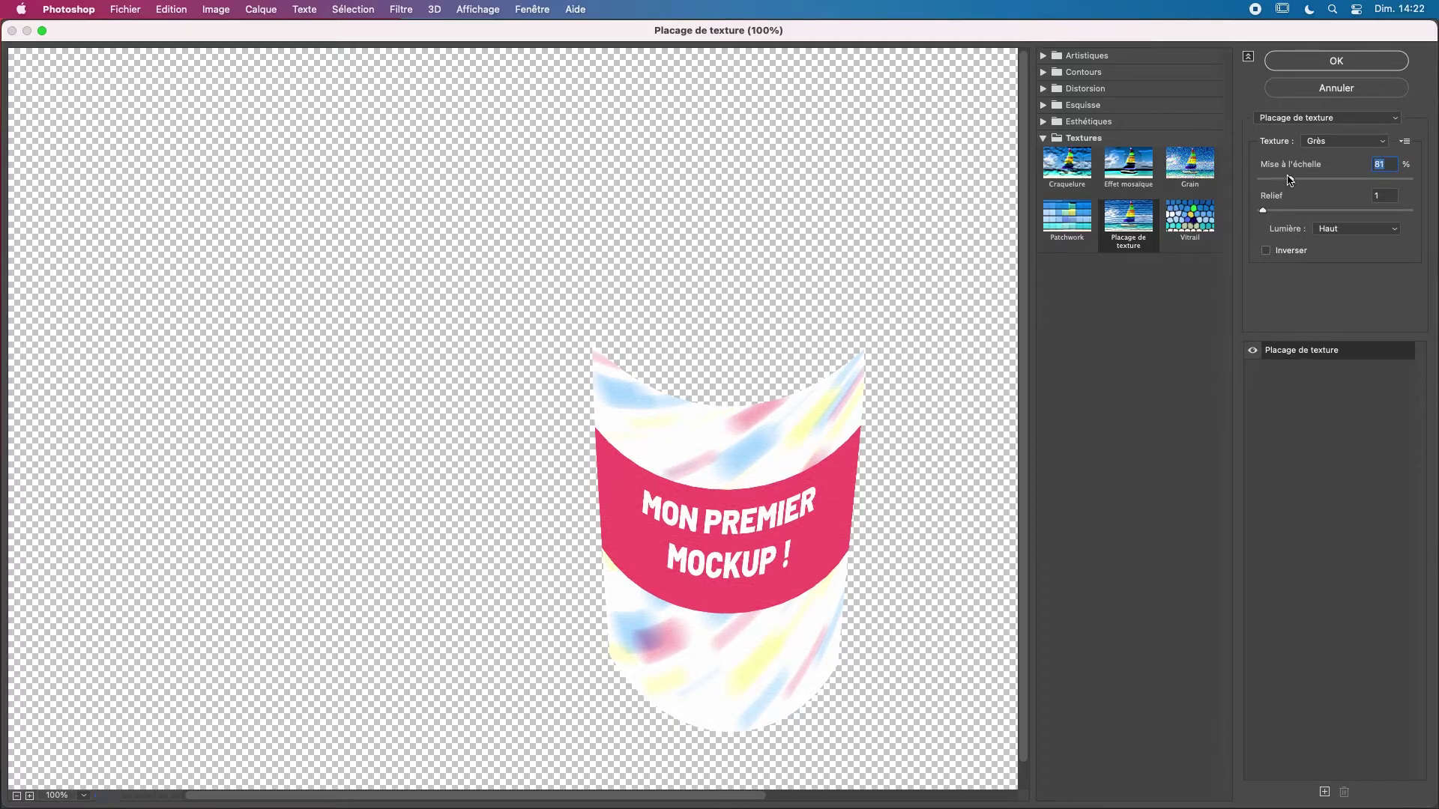
mouse_move(1263, 210)
left_mouse_down()
mouse_move(1361, 211)
mouse_move(1266, 212)
left_mouse_up()
left_click(1334, 66)
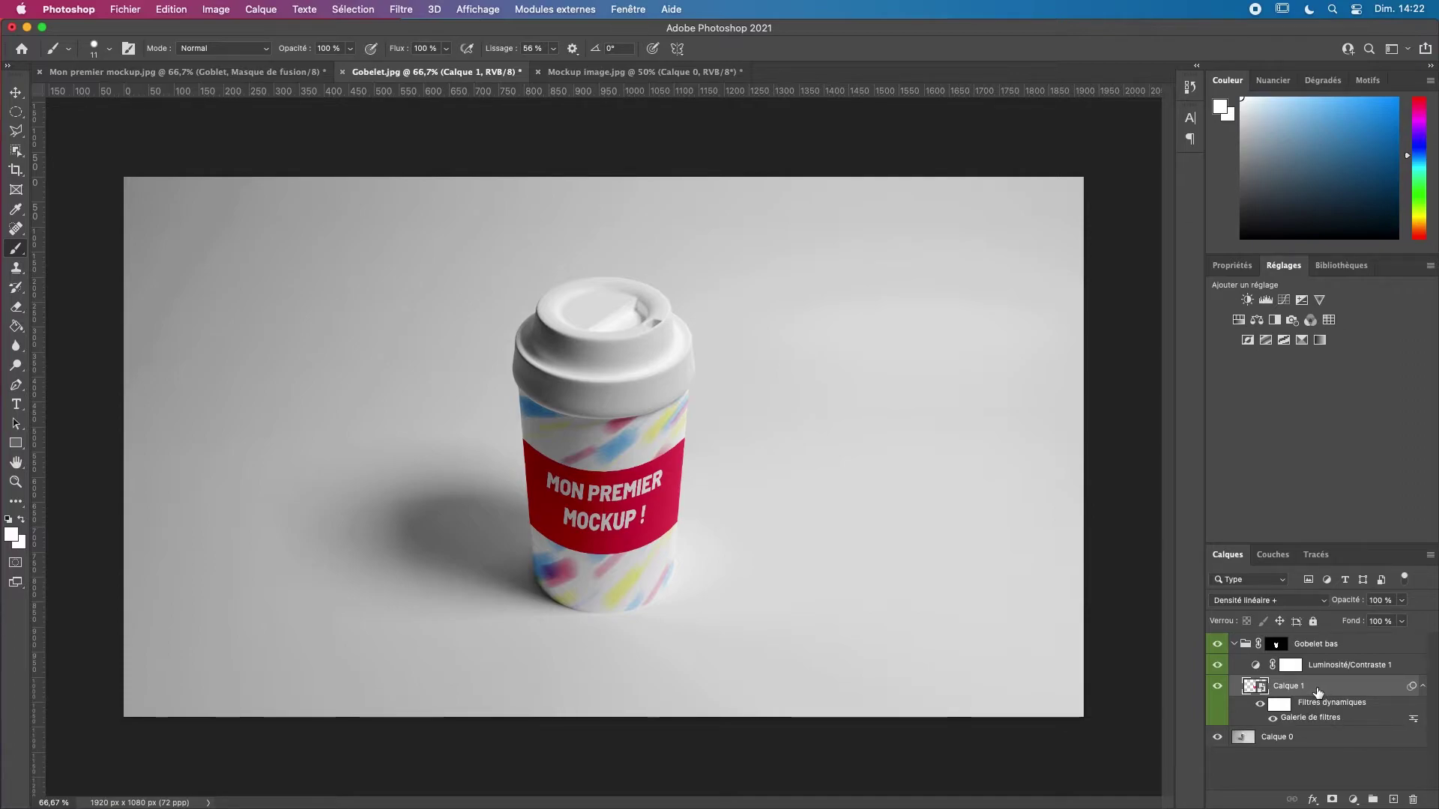
- Add an Ajout de bruit filter to Calque 1 with a Quantité of about 2,45 % and Uniforme distribution
left_click(401, 9)
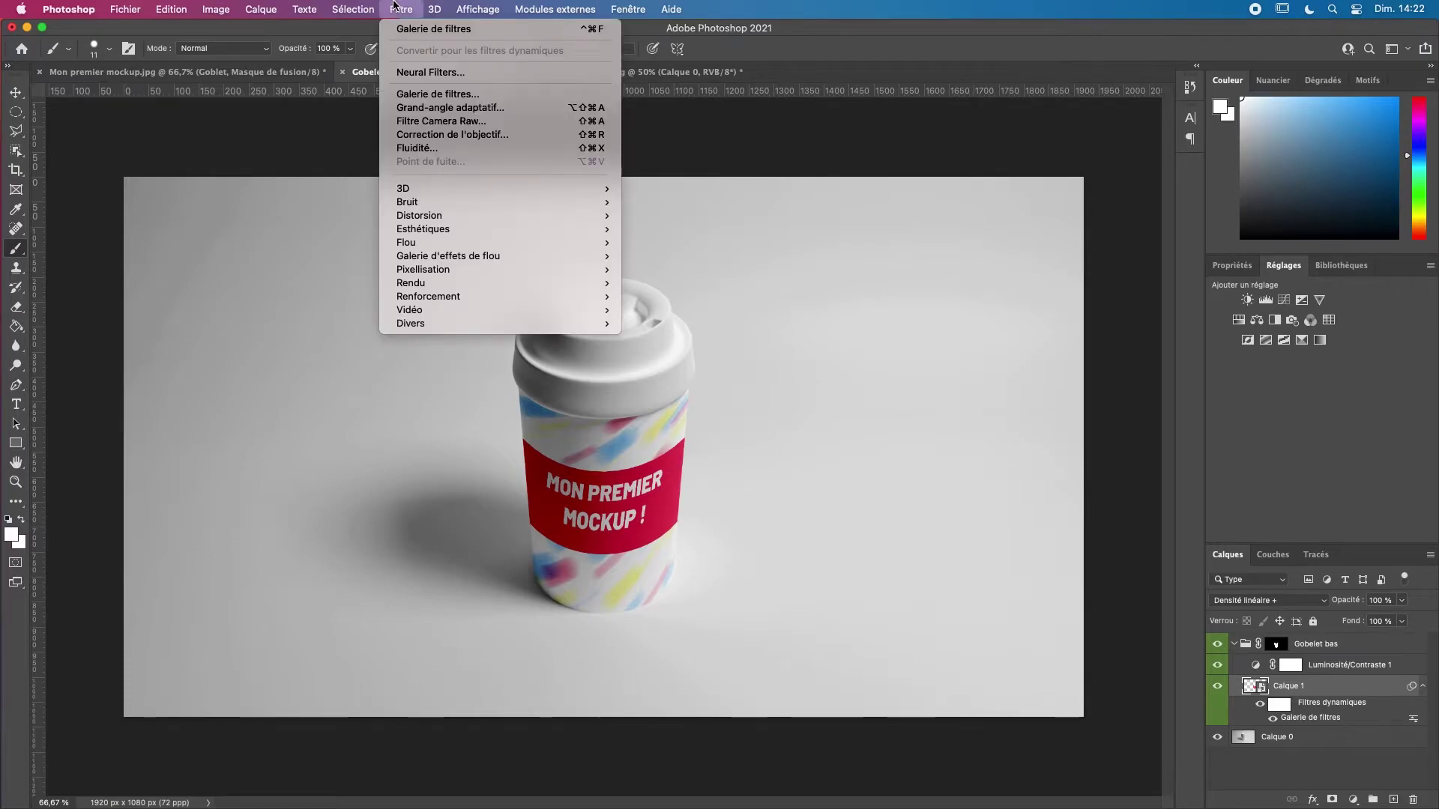
mouse_move(461, 202)
left_click(669, 202)
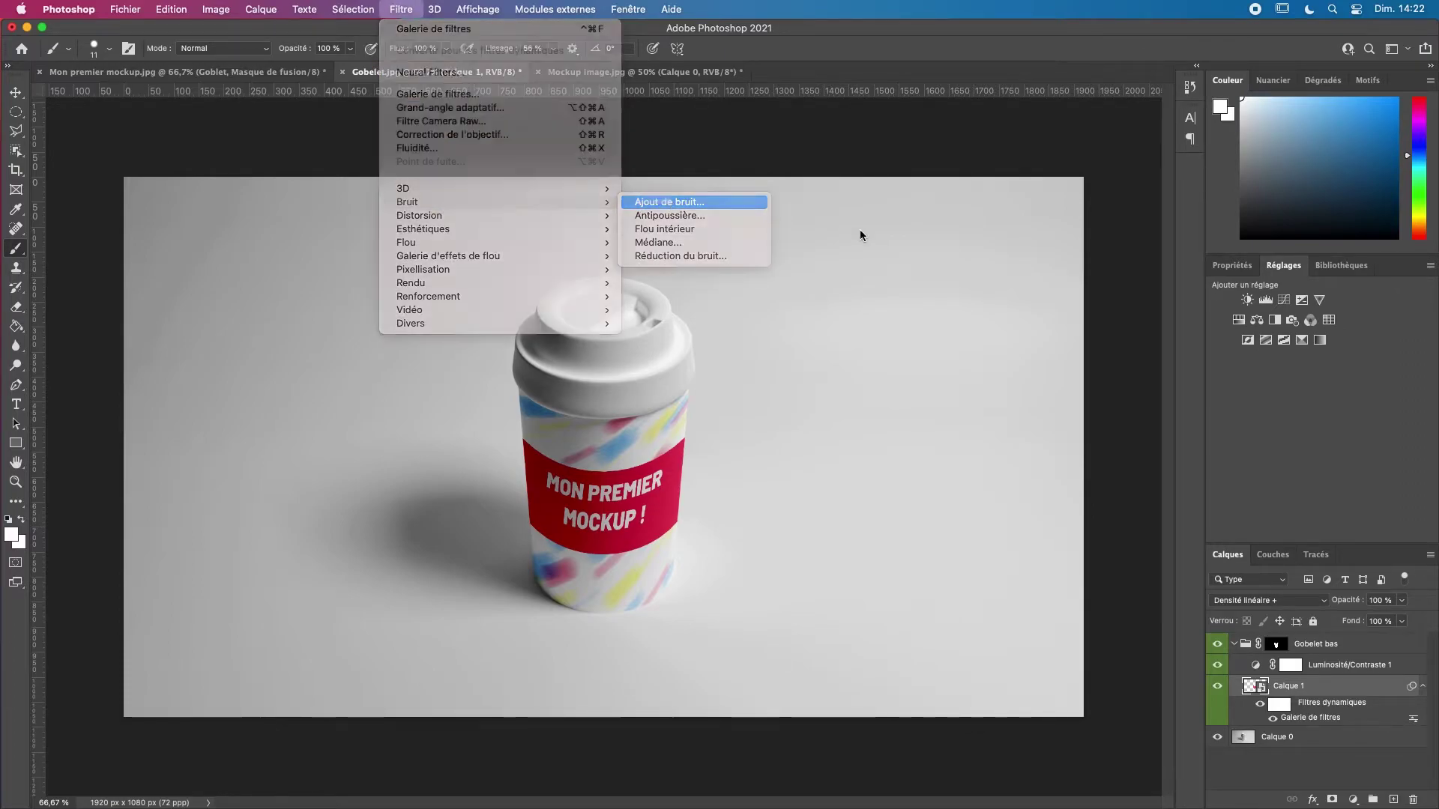
mouse_move(851, 402)
left_mouse_down()
mouse_move(915, 412)
mouse_move(853, 411)
left_mouse_up()
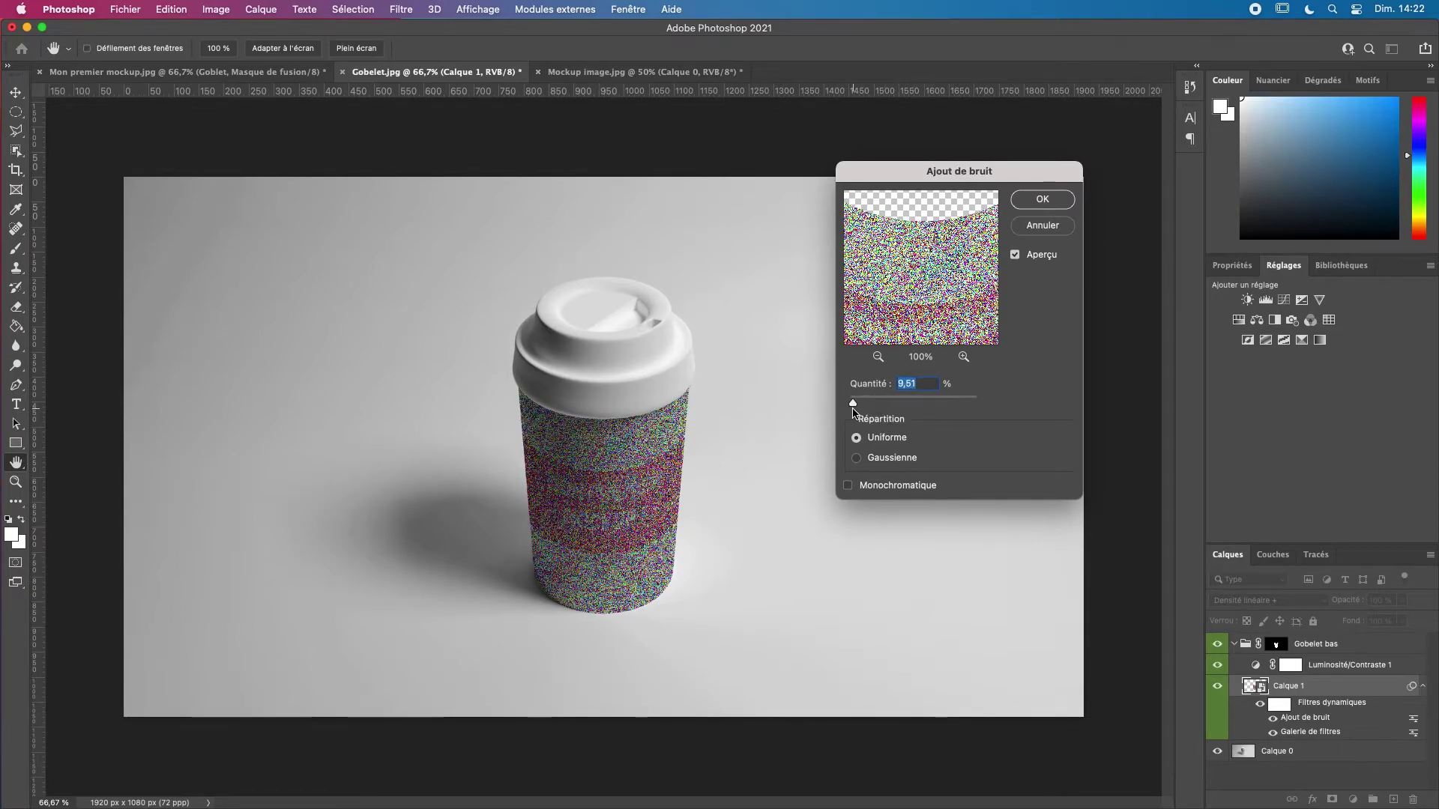
left_click_drag(852, 412, 852, 412)
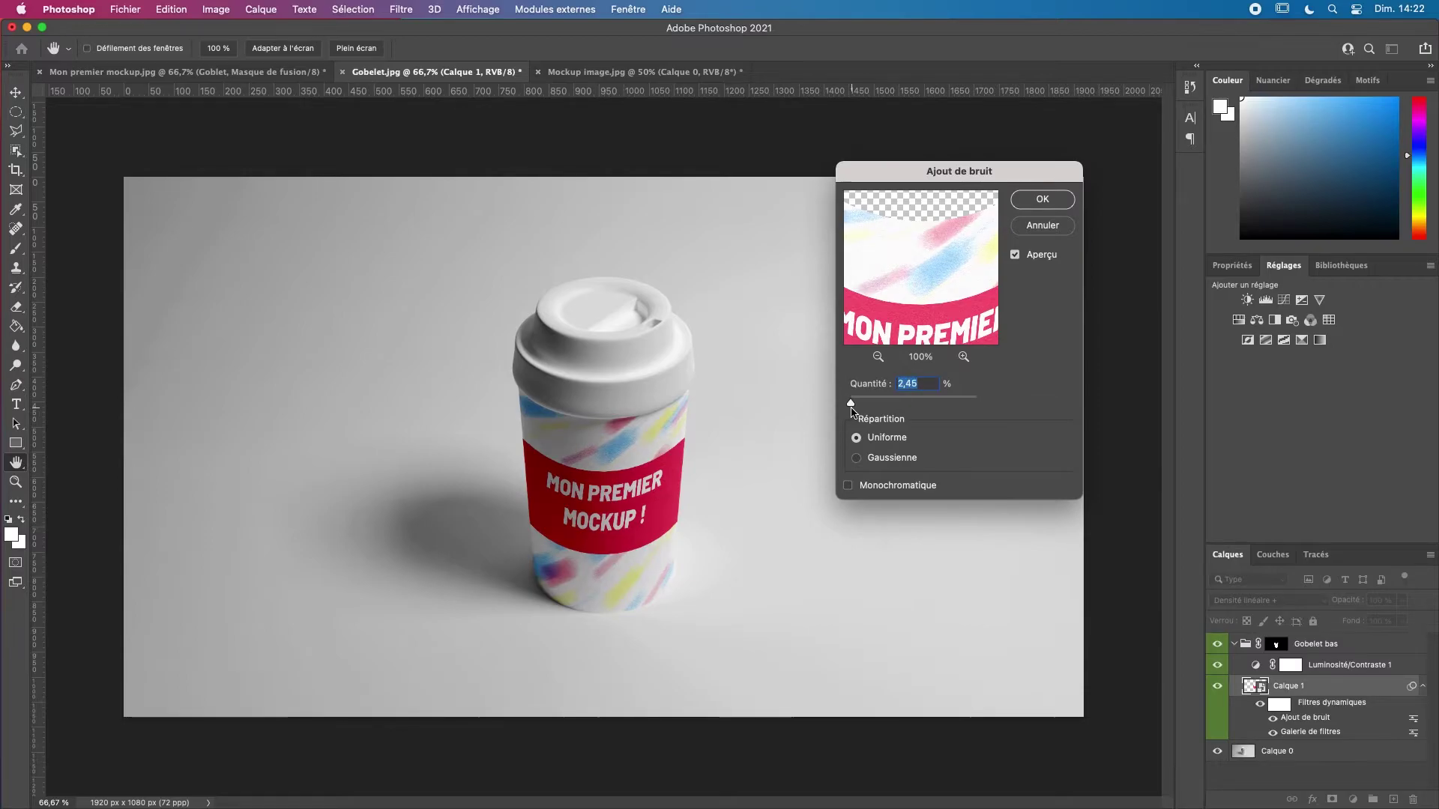
left_click_drag(852, 411, 851, 411)
left_click(1042, 198)
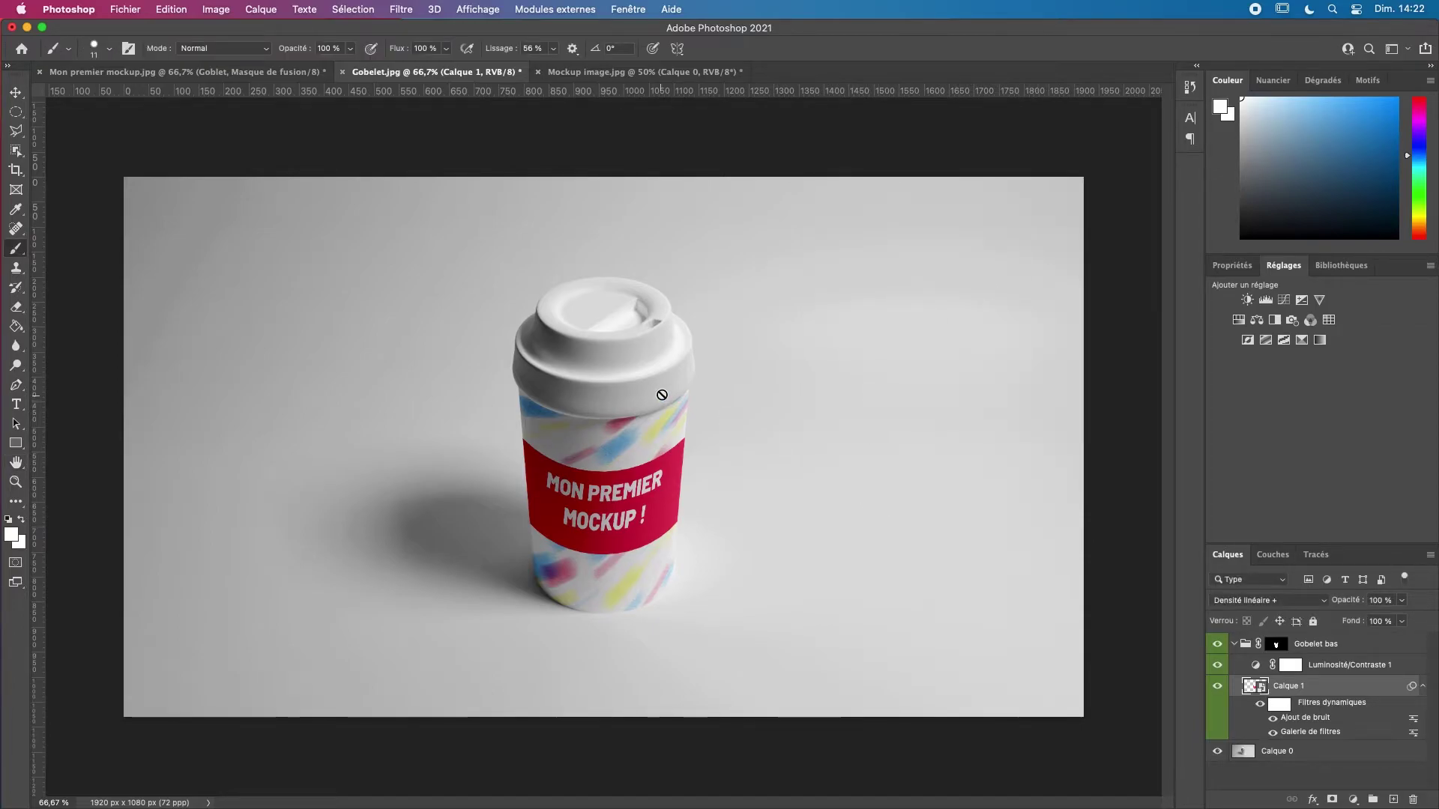
- Examine the texture and noise on the cup's design both up close and in the full image
key("super+plus")
key("super+plus")
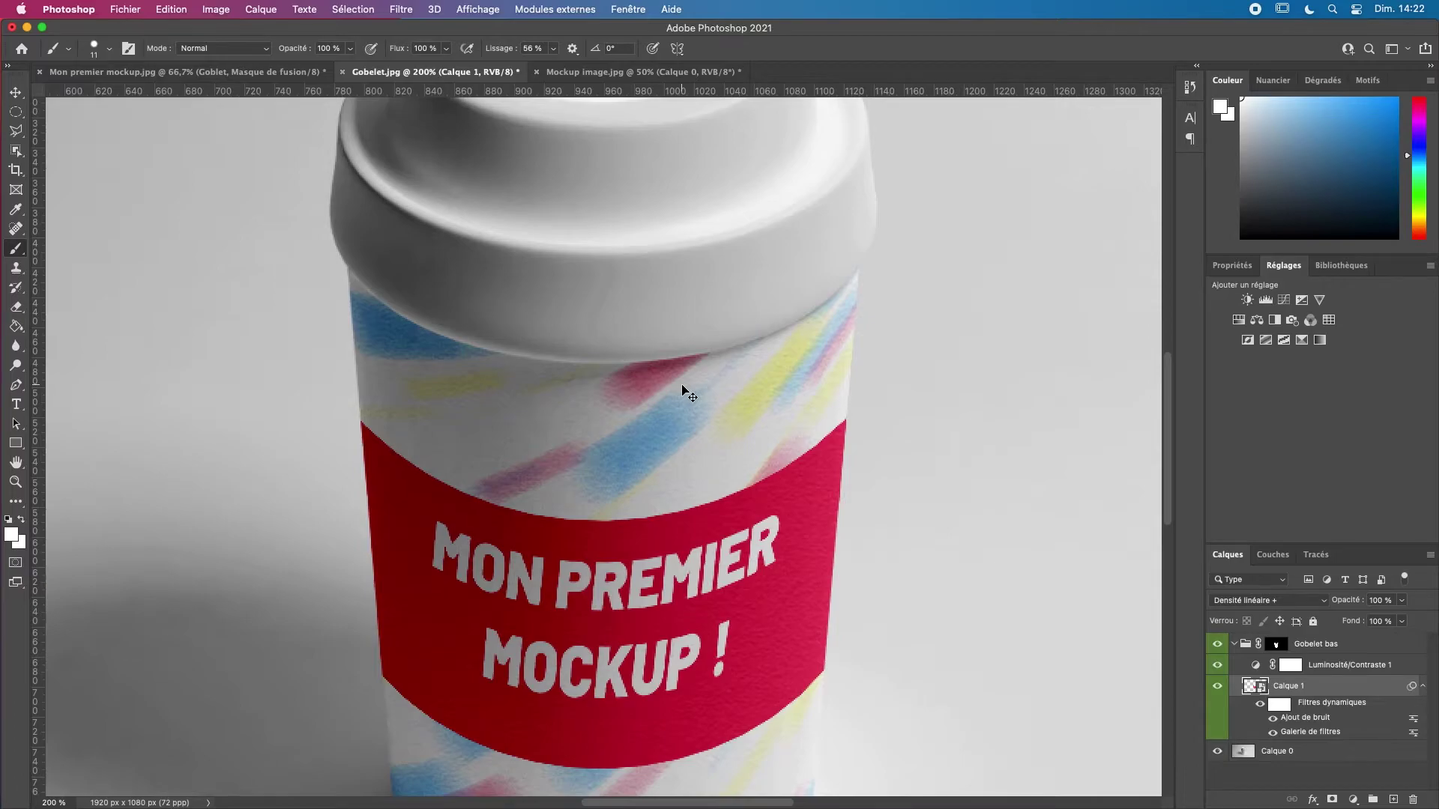
key("super+minus")
key("super+minus")
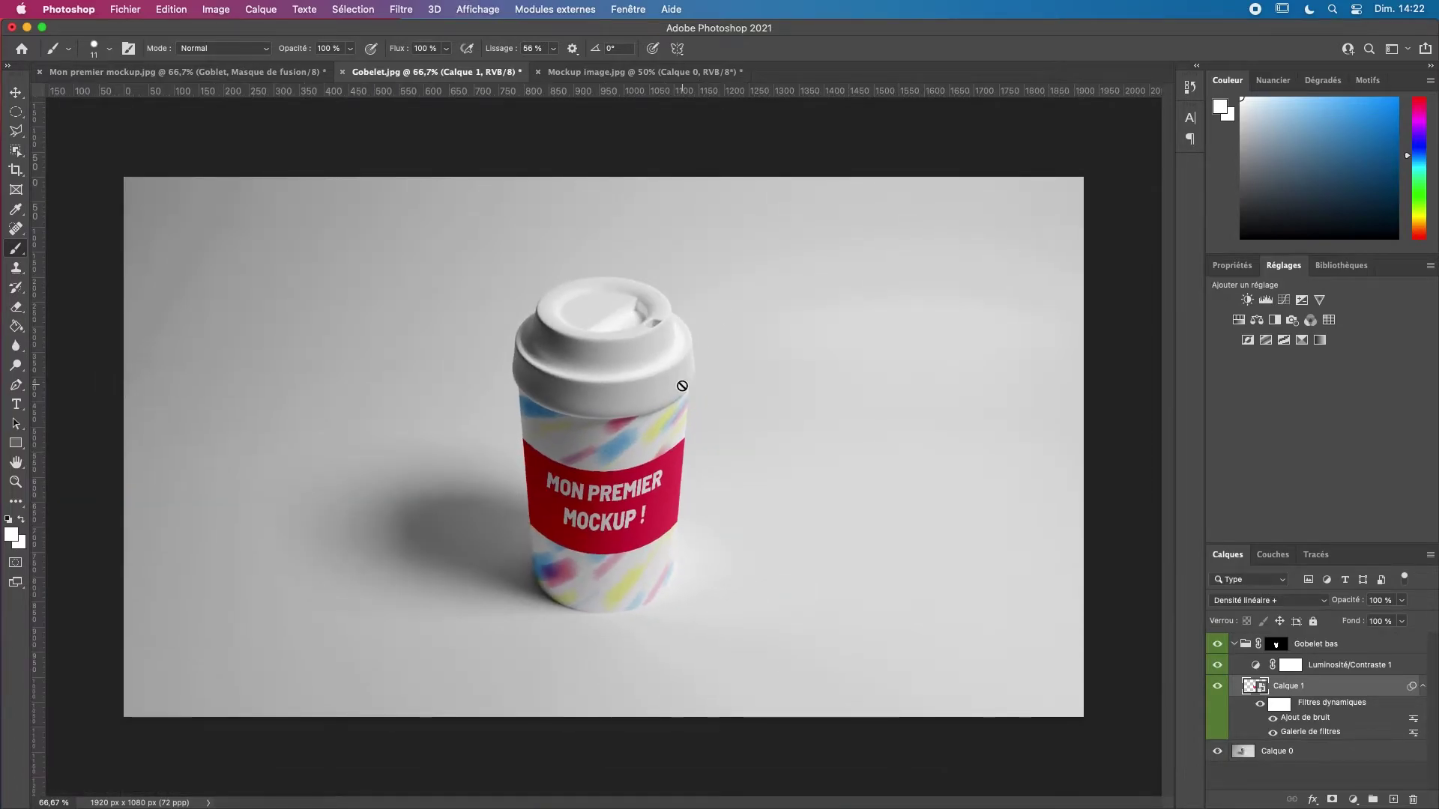
key("super+plus")
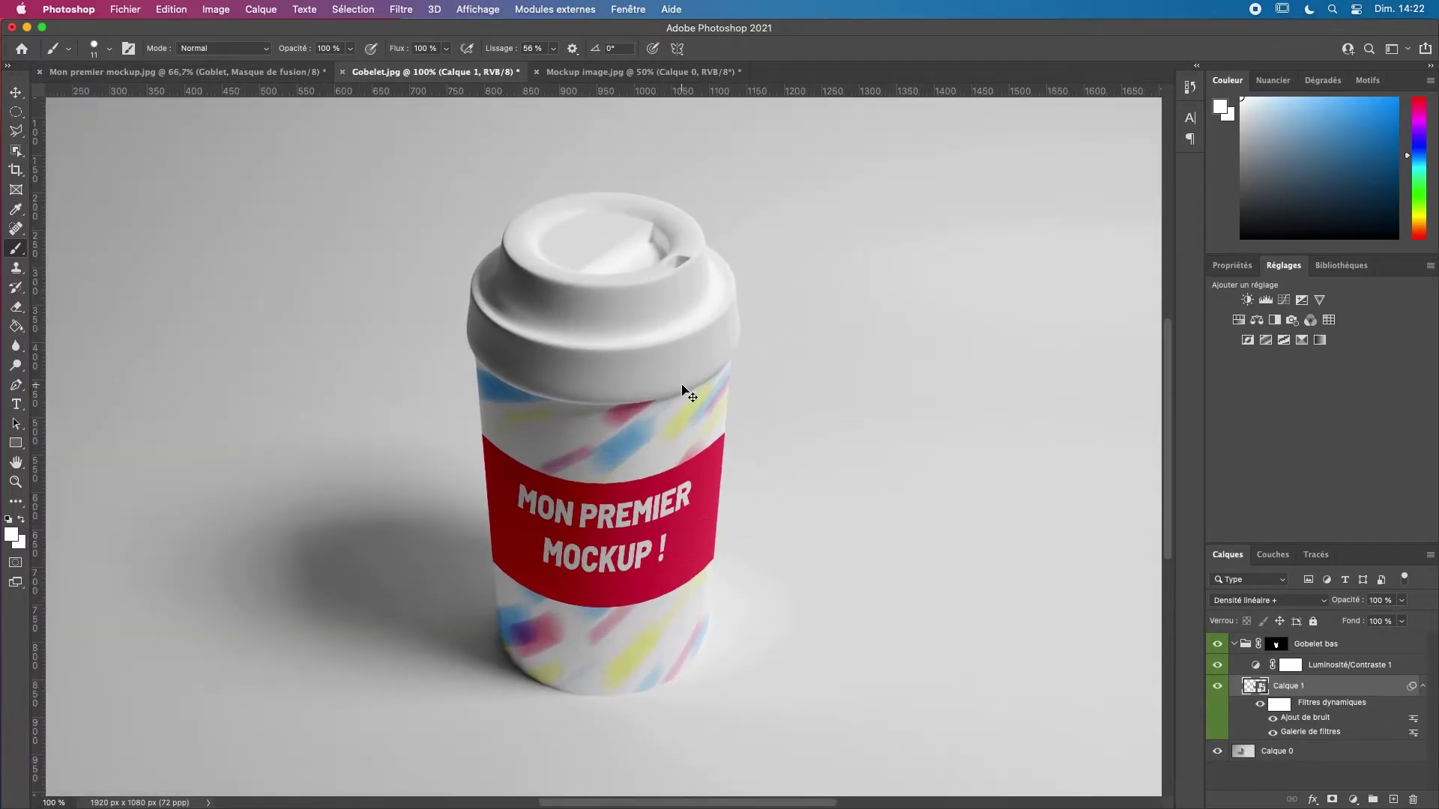
left_click_drag(817, 472, 821, 375)
key("super+minus")
key("super+minus")
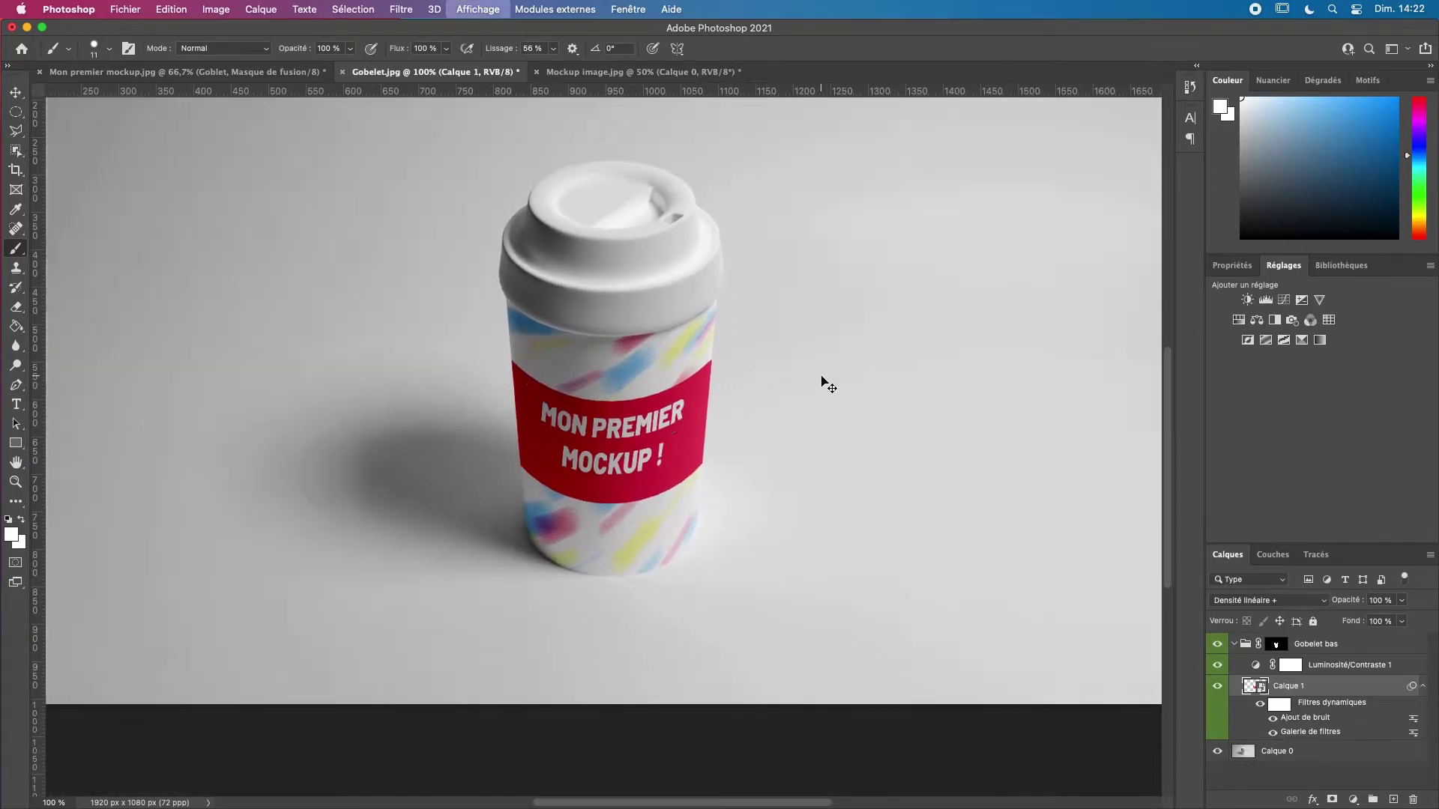
key("super+plus")
key("super+plus")
key("super+plus")
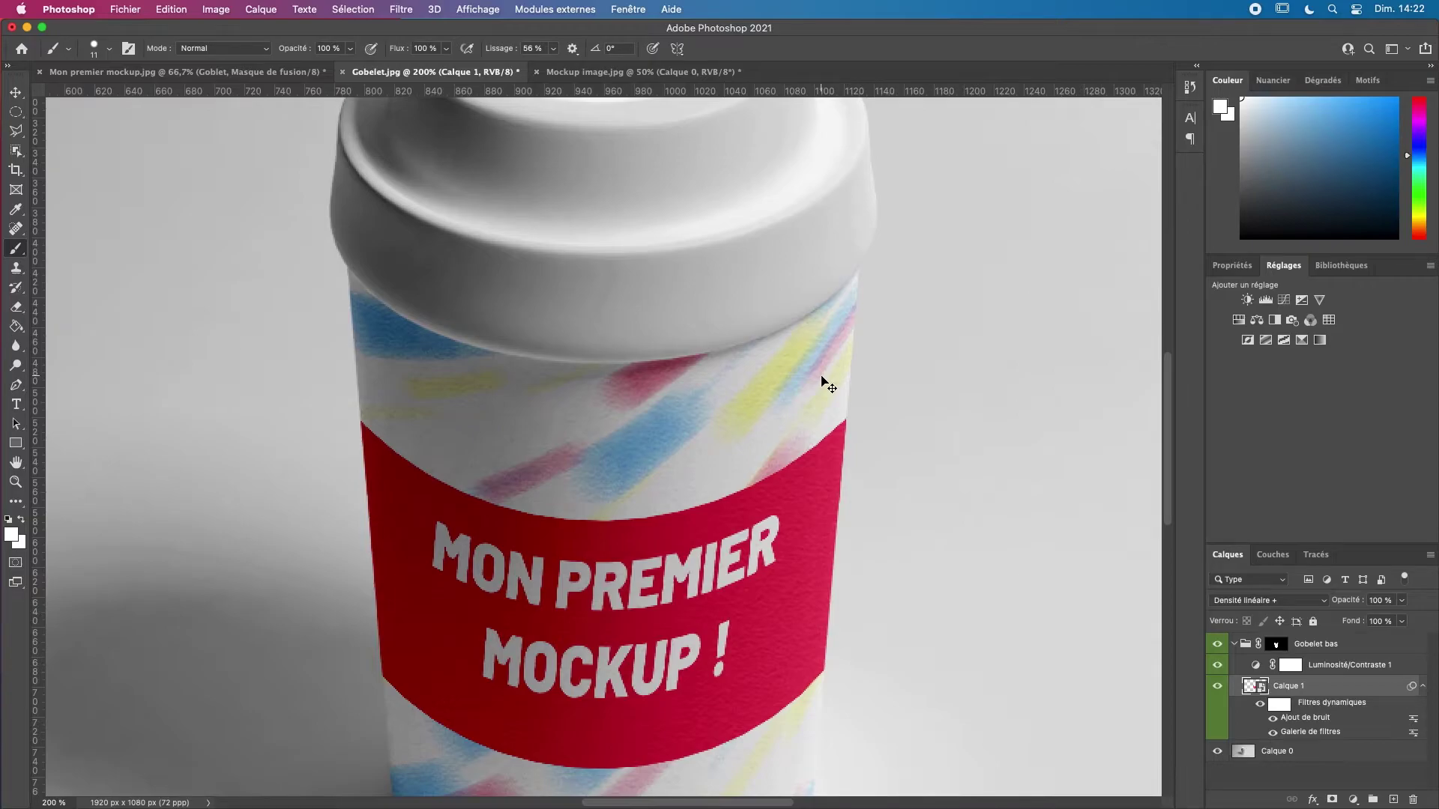
key("super+minus")
key("super+minus")
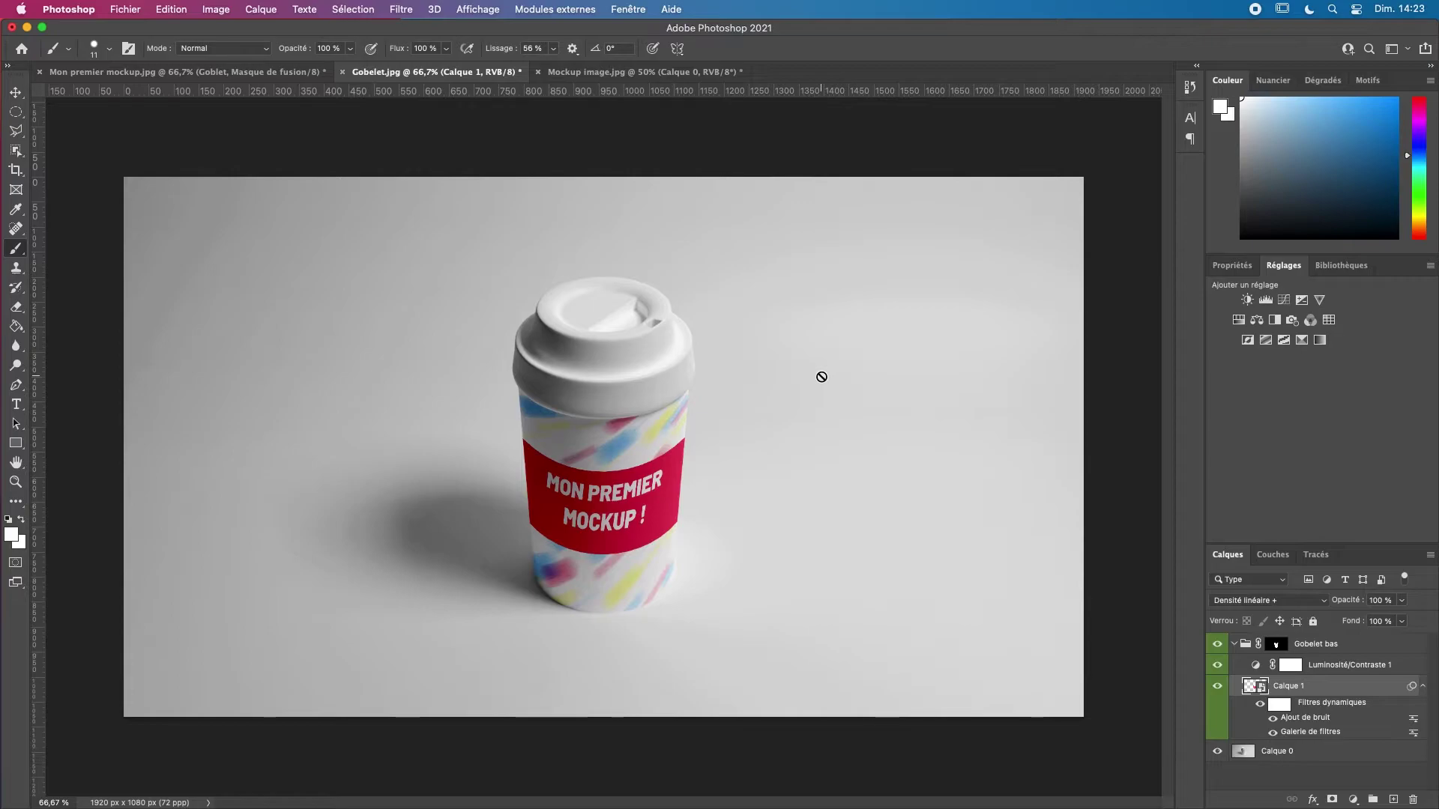
- Load the Gobelet bas Masque channel of Gobelet.jpg as a new selection and deselect it
left_click(1276, 645)
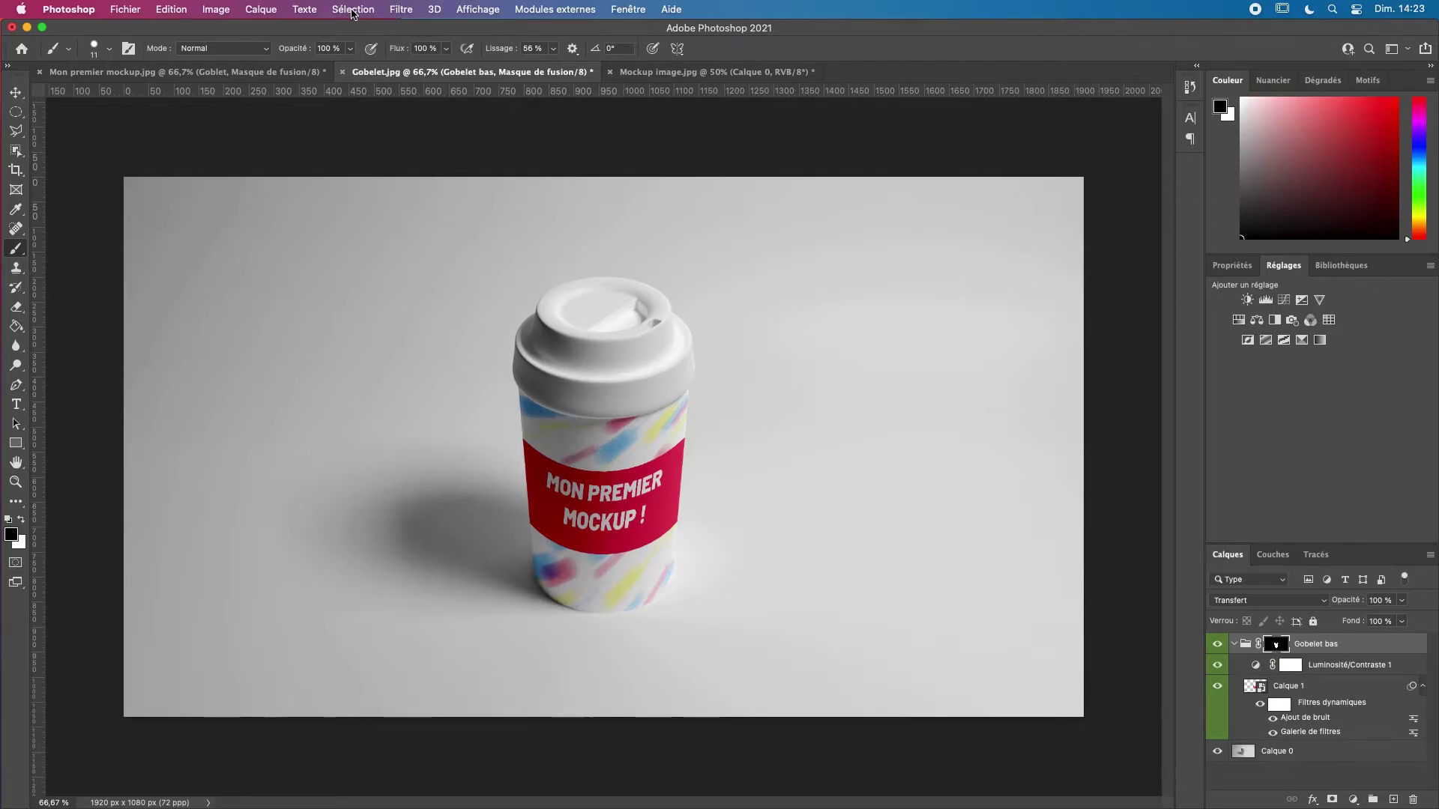
left_click(352, 11)
left_click(404, 331)
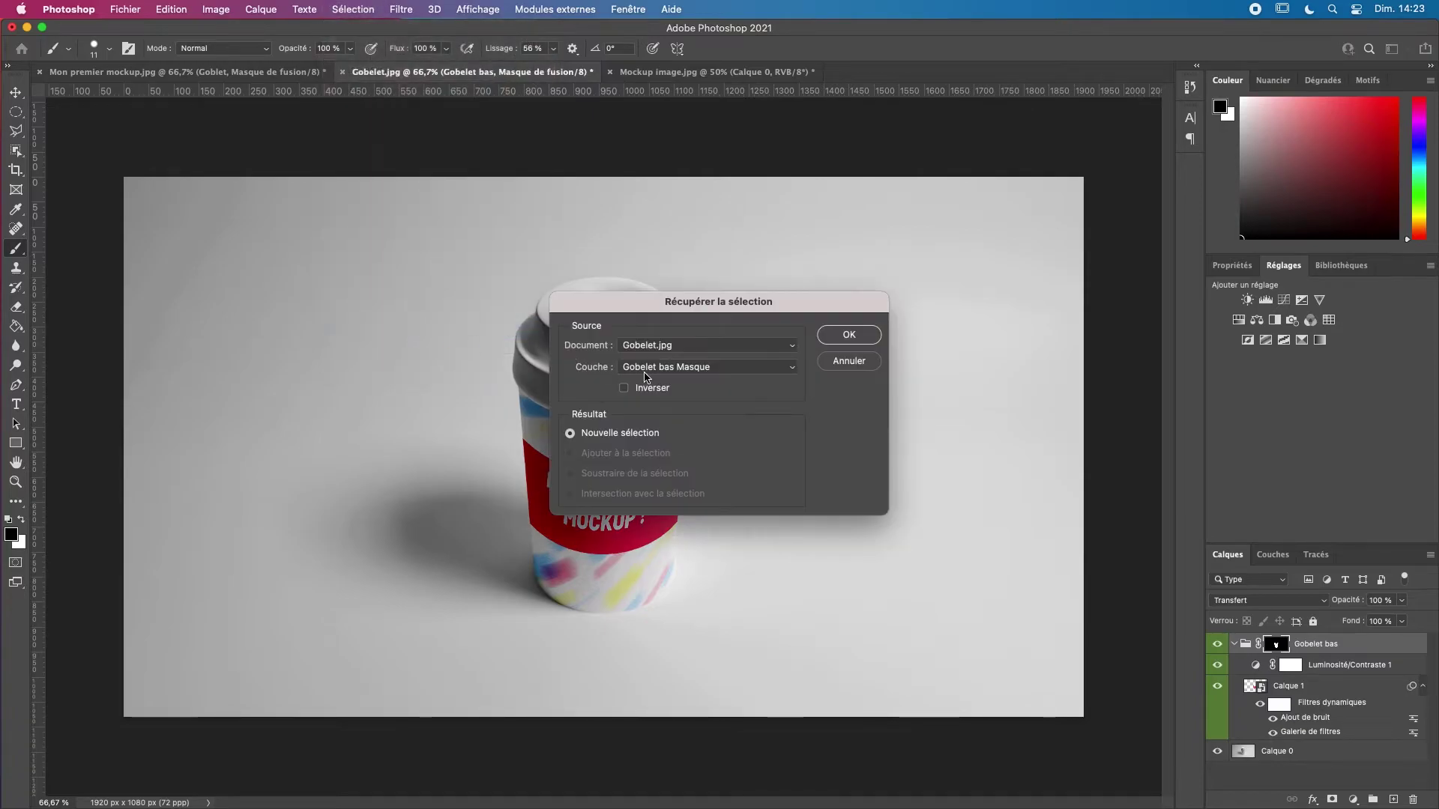
left_click(678, 368)
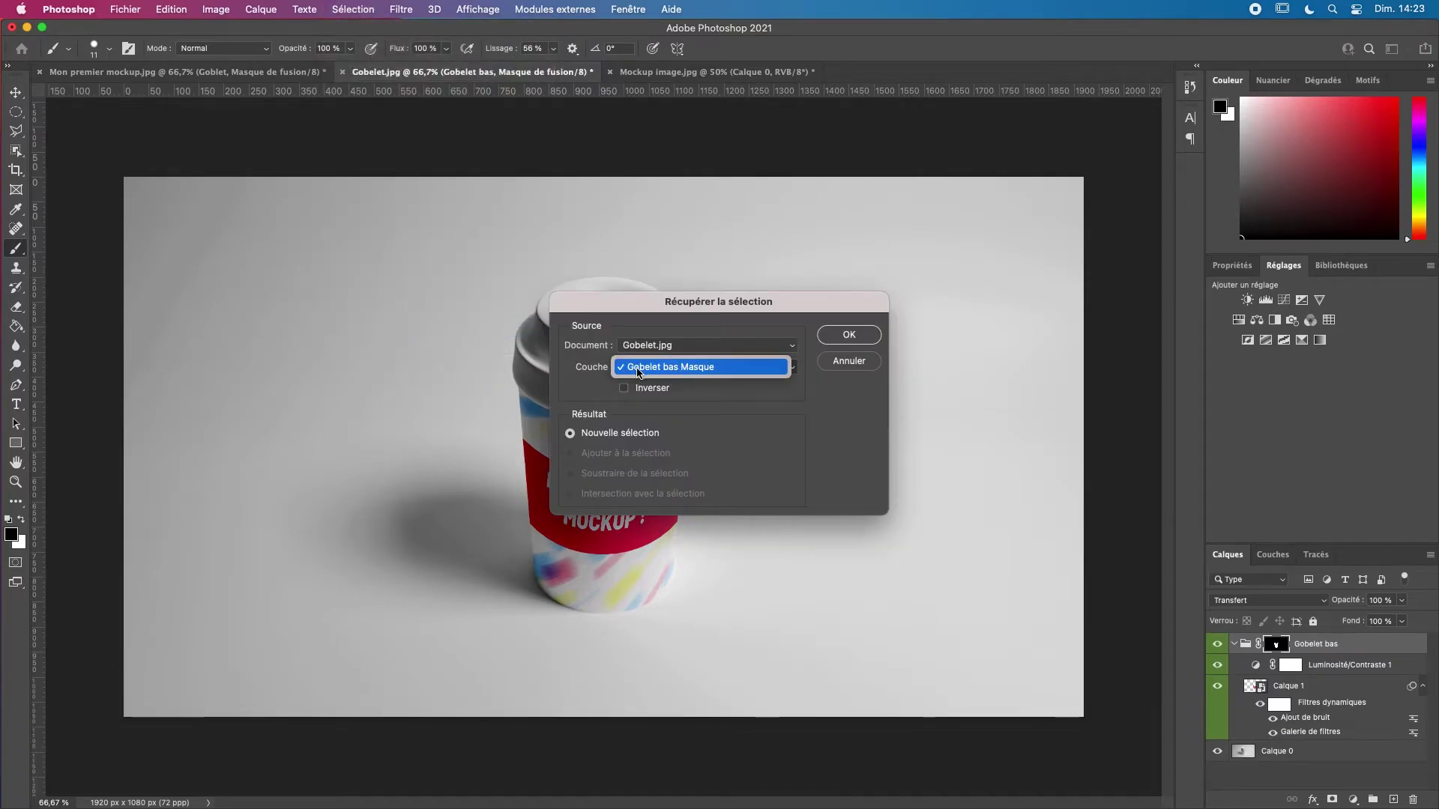
left_click(837, 340)
left_click(838, 340)
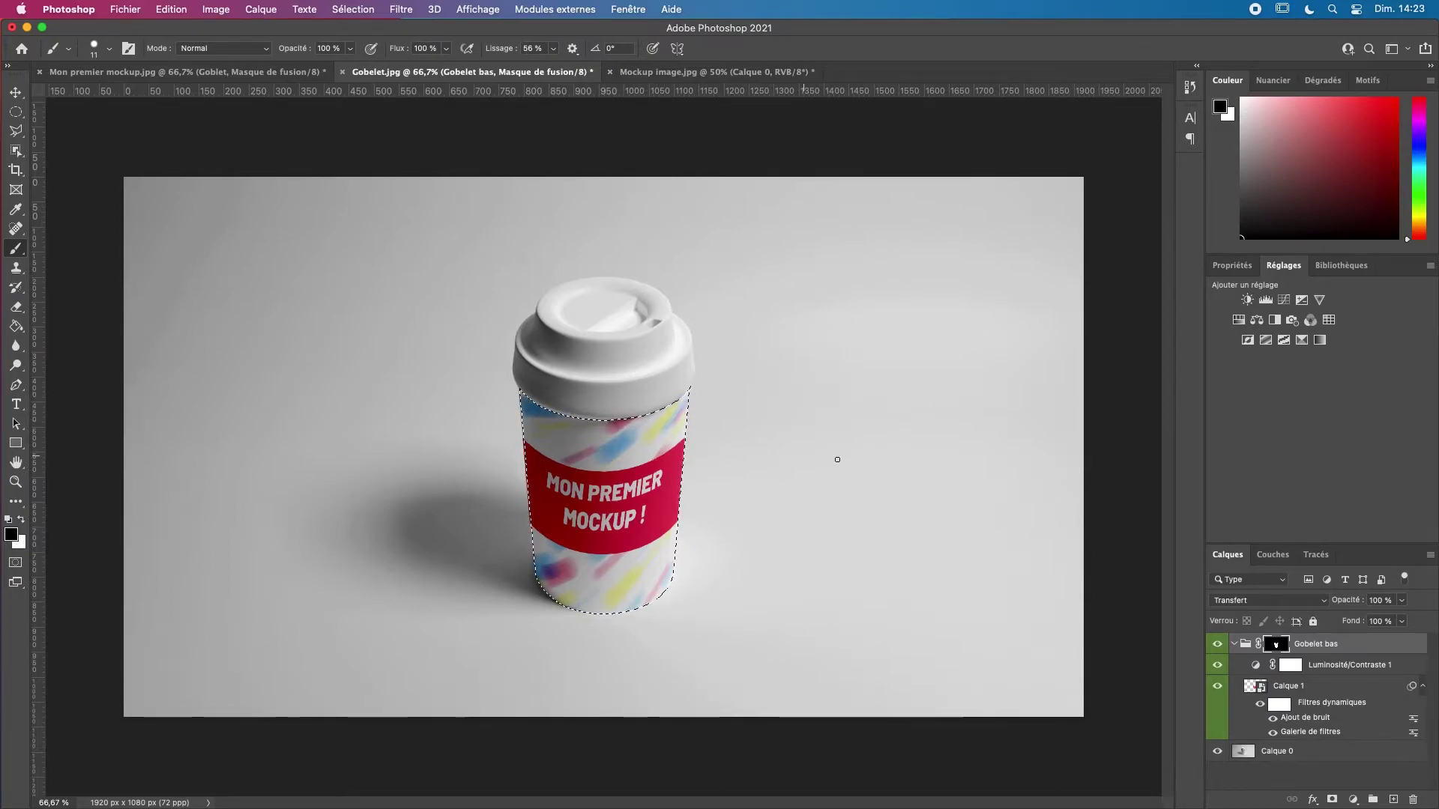
key("super+d")
- Collapse the Gobelet bas group and, on Calque 0, outline the whole cup lid with the magnetic lasso
left_click(1234, 644)
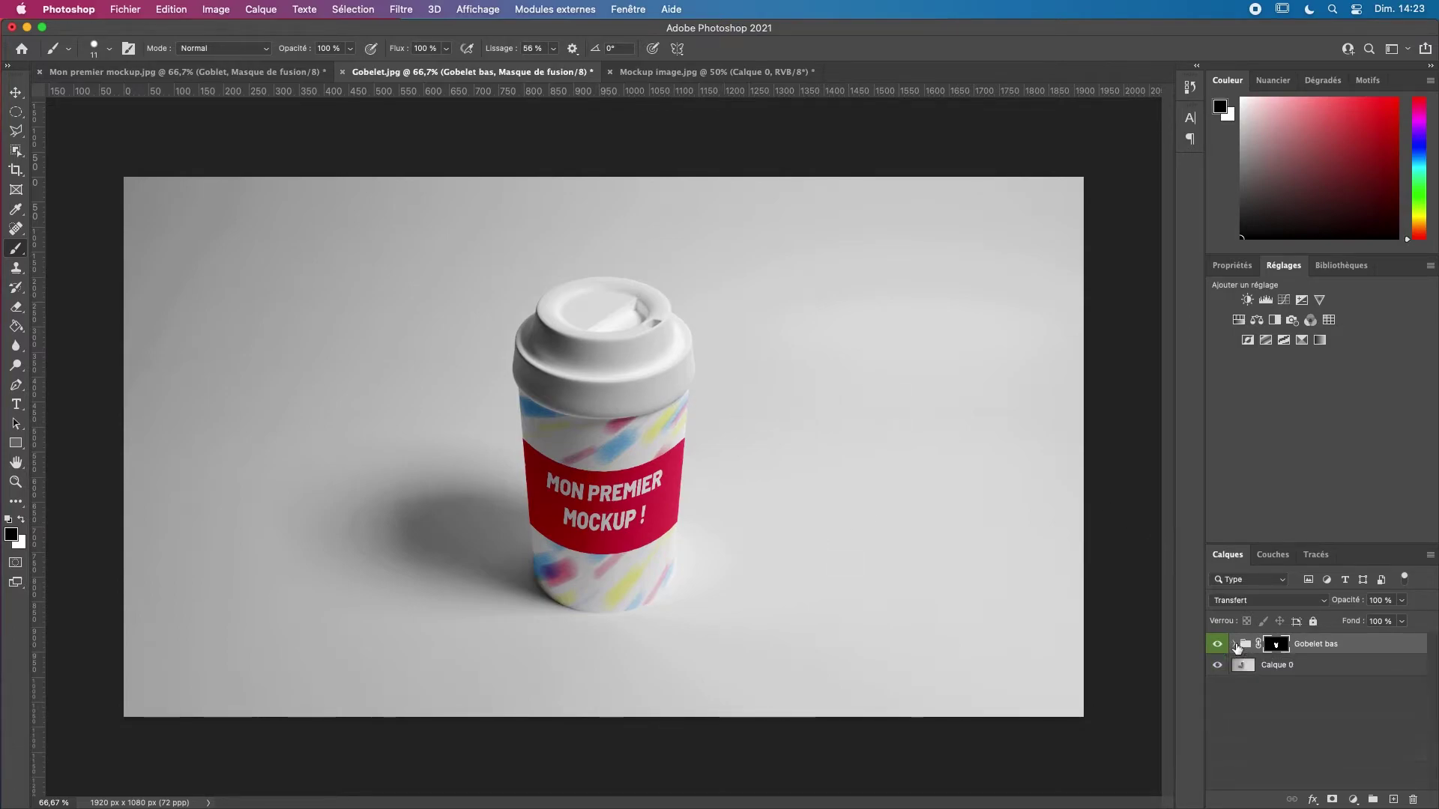
left_click(1322, 668)
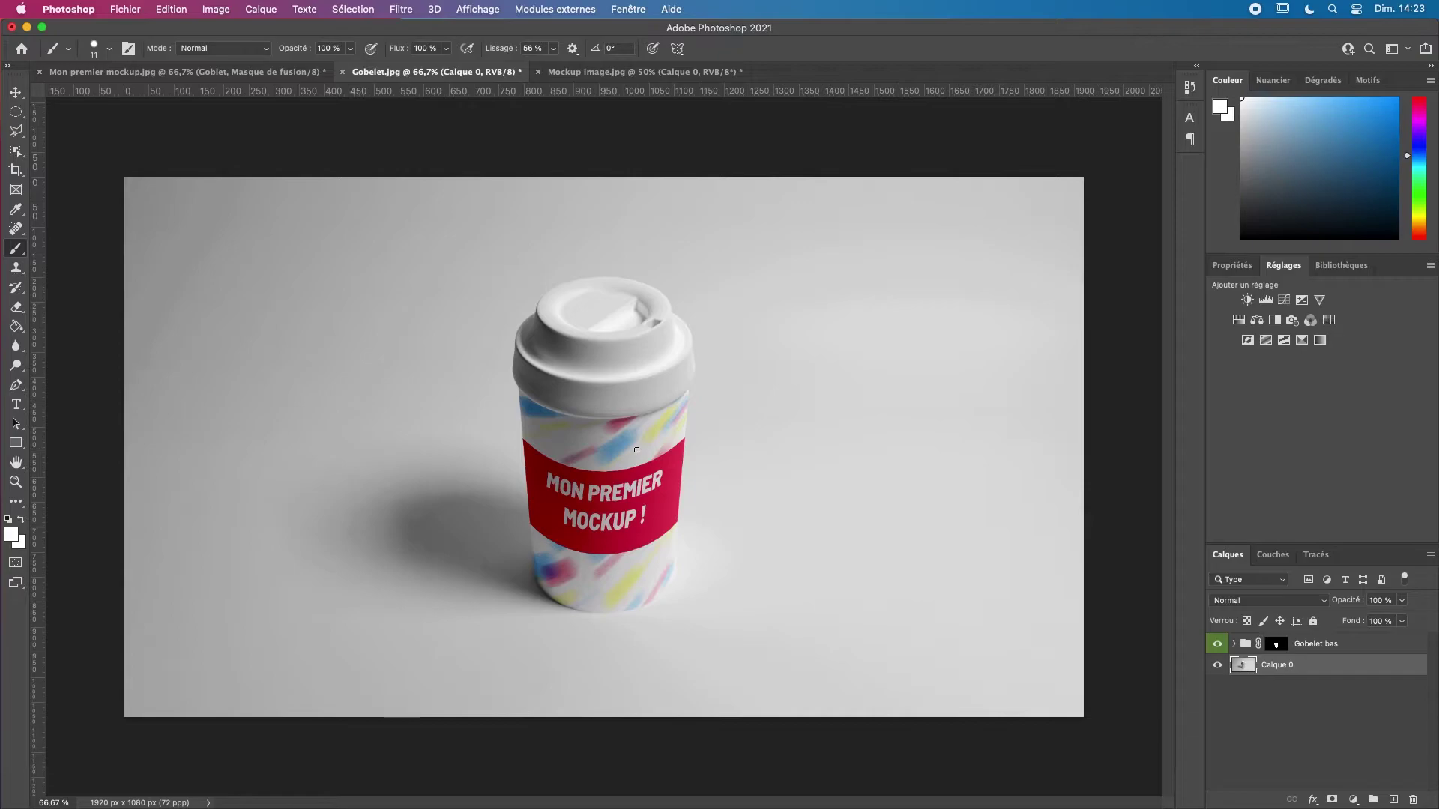
key("super+1")
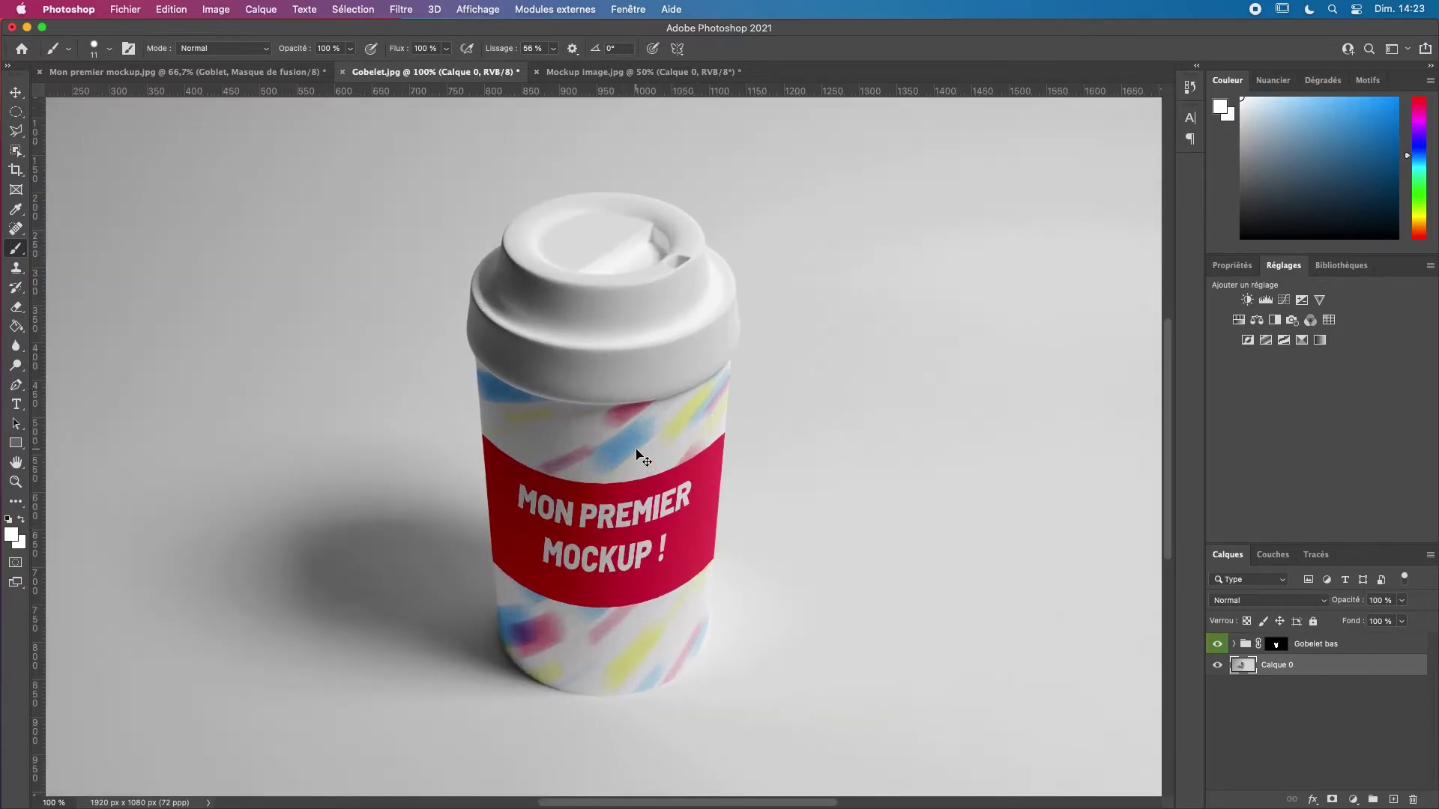
key("super+plus")
left_click_drag(623, 294, 591, 479)
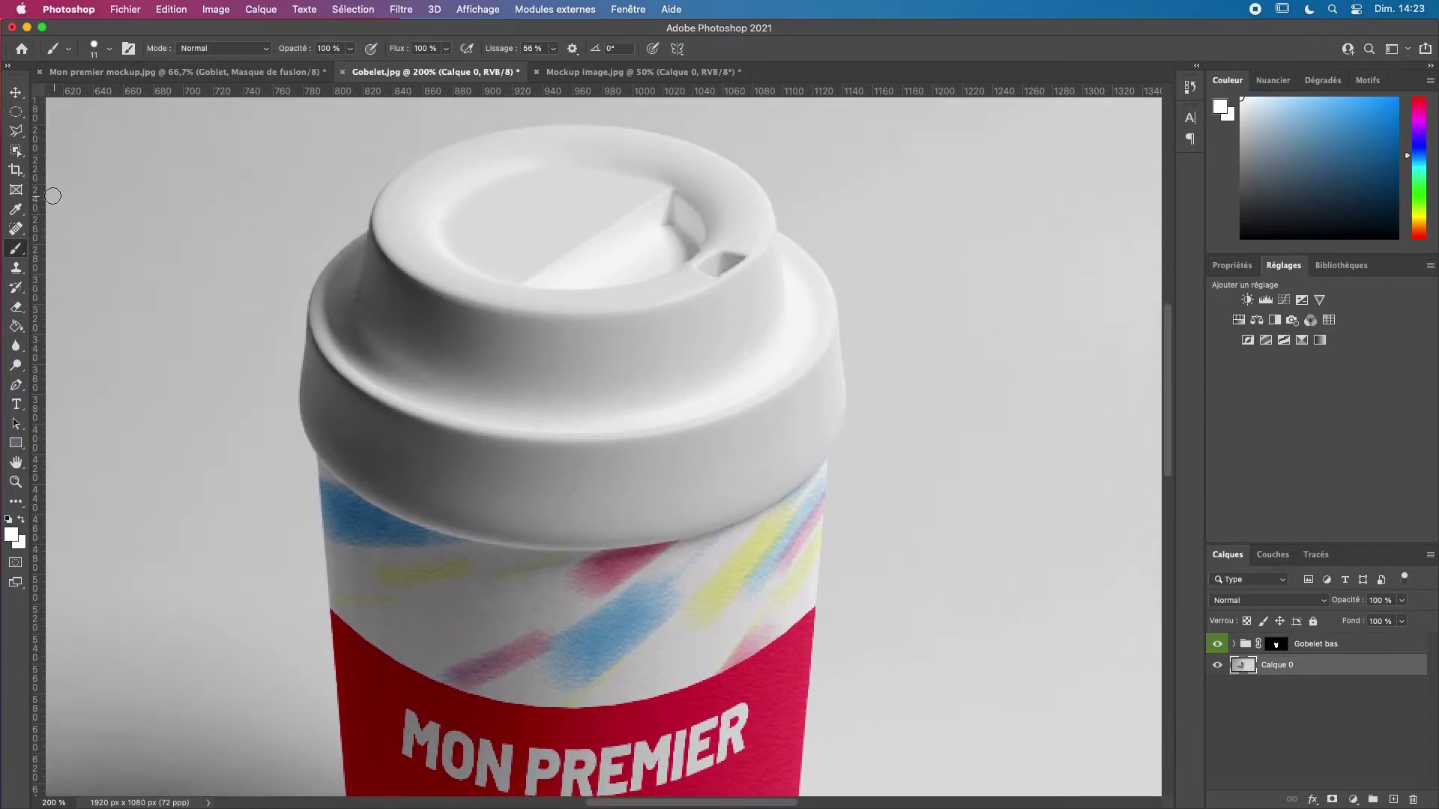
left_click(16, 131)
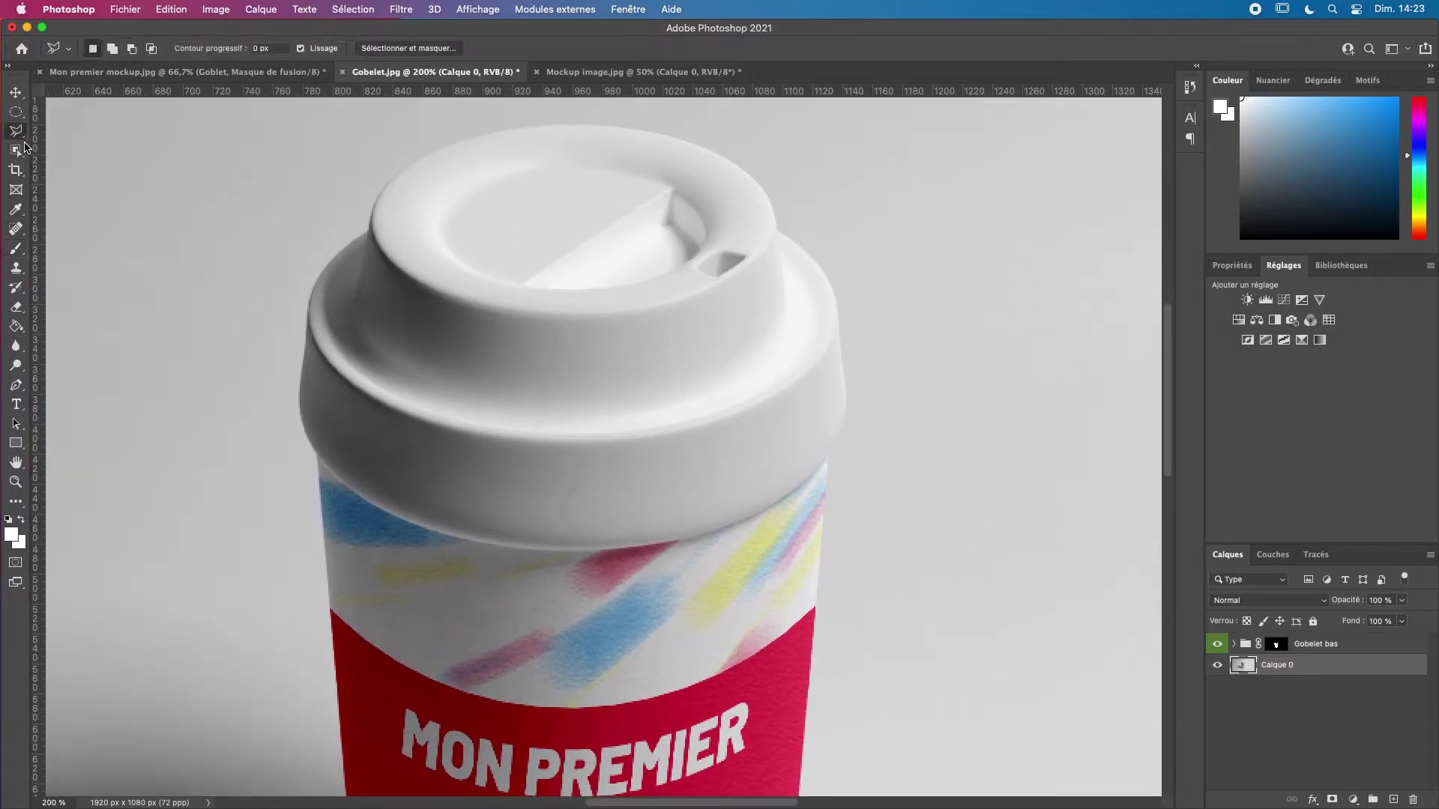
left_click(16, 134)
left_click(83, 161)
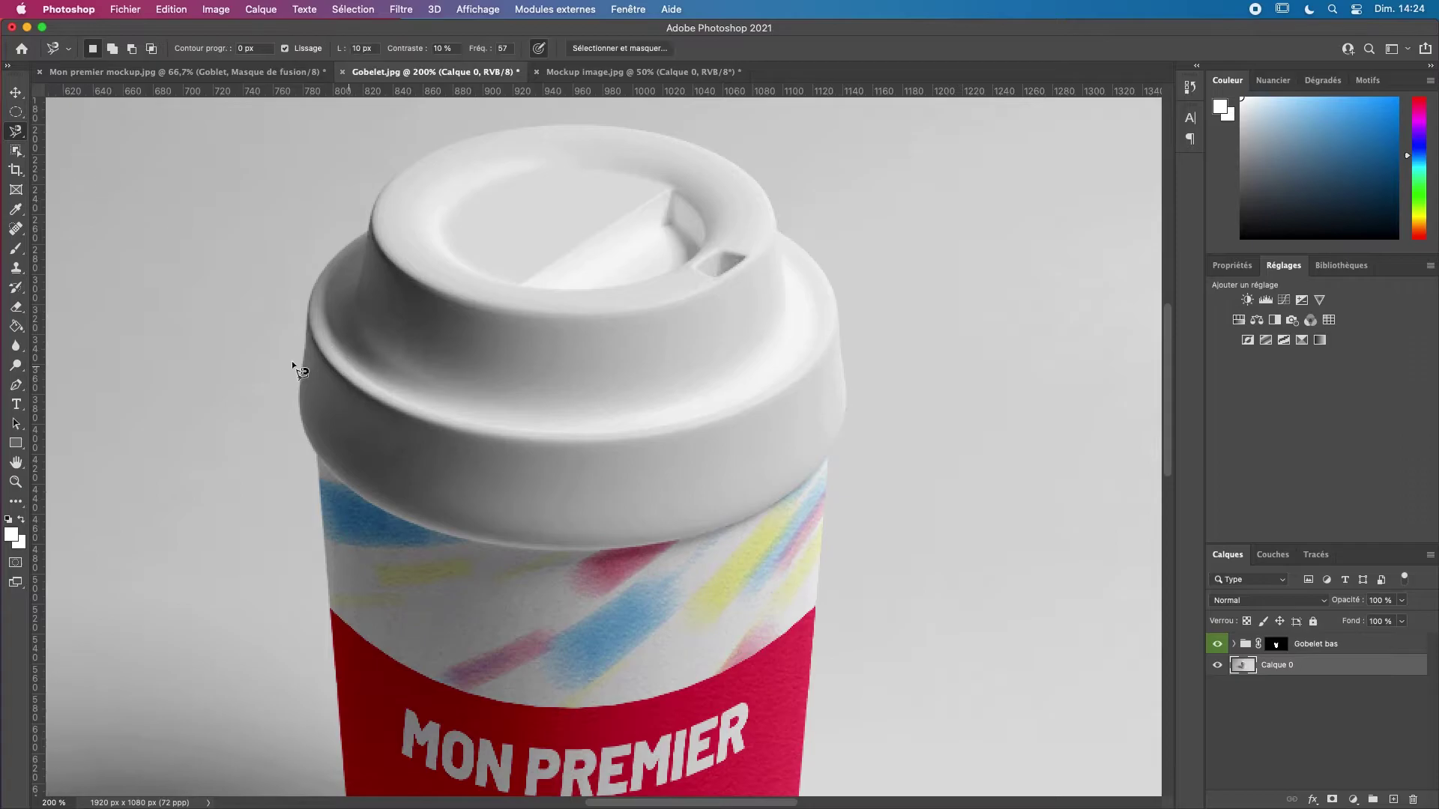
left_click(303, 362)
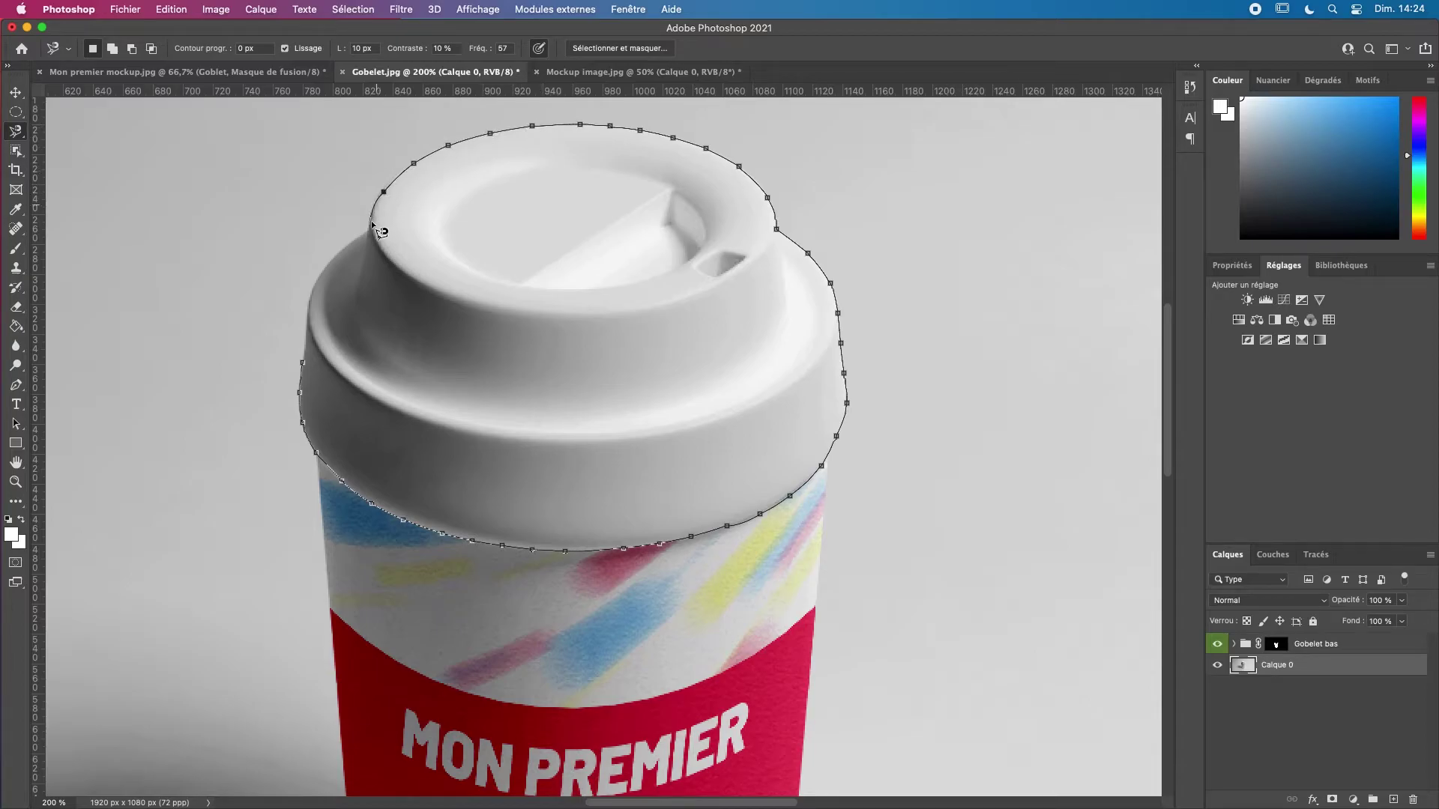
left_click(305, 365)
- Check the accuracy of the lid selection's edges in Quick Mask mode
key("q")
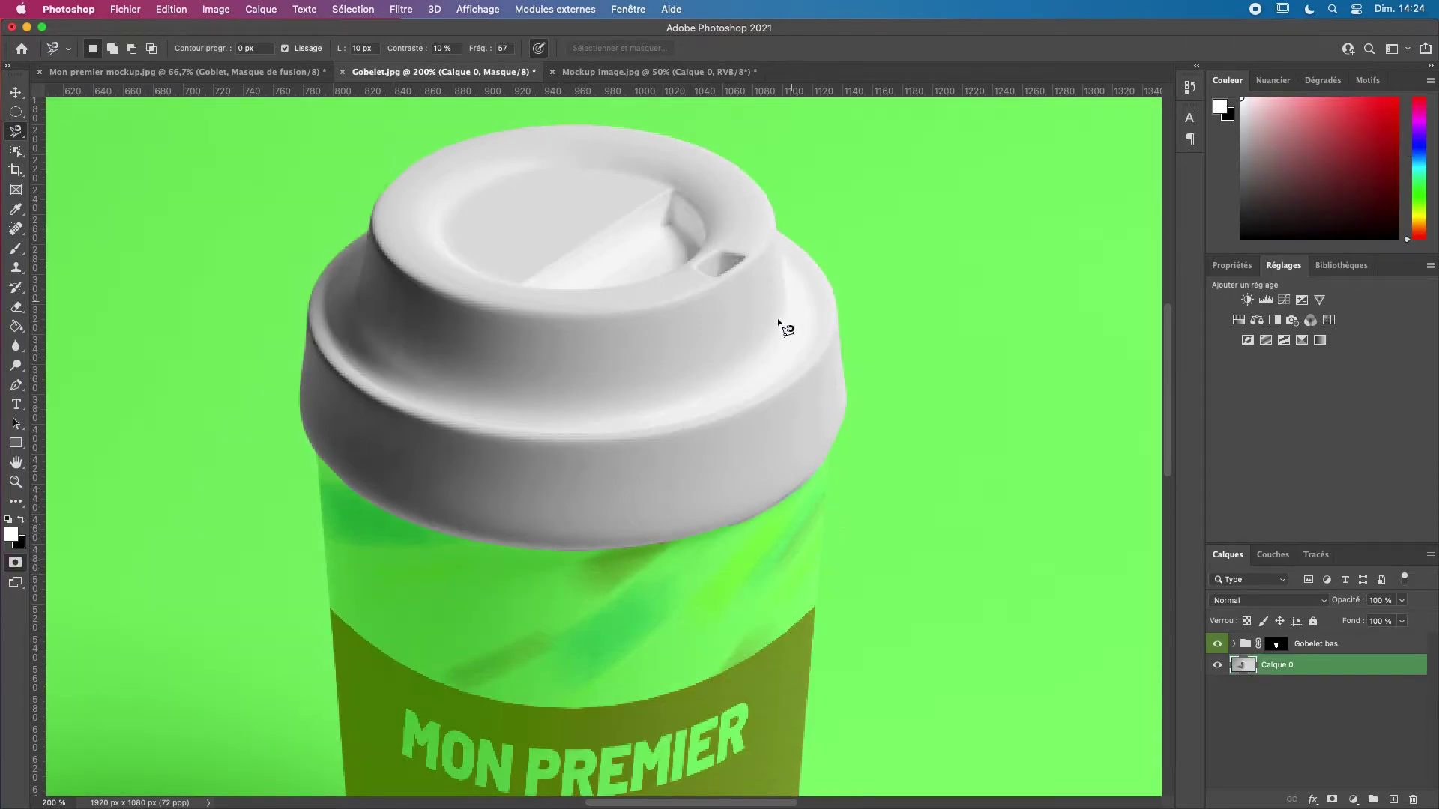
key("q")
key("q")
key("q")
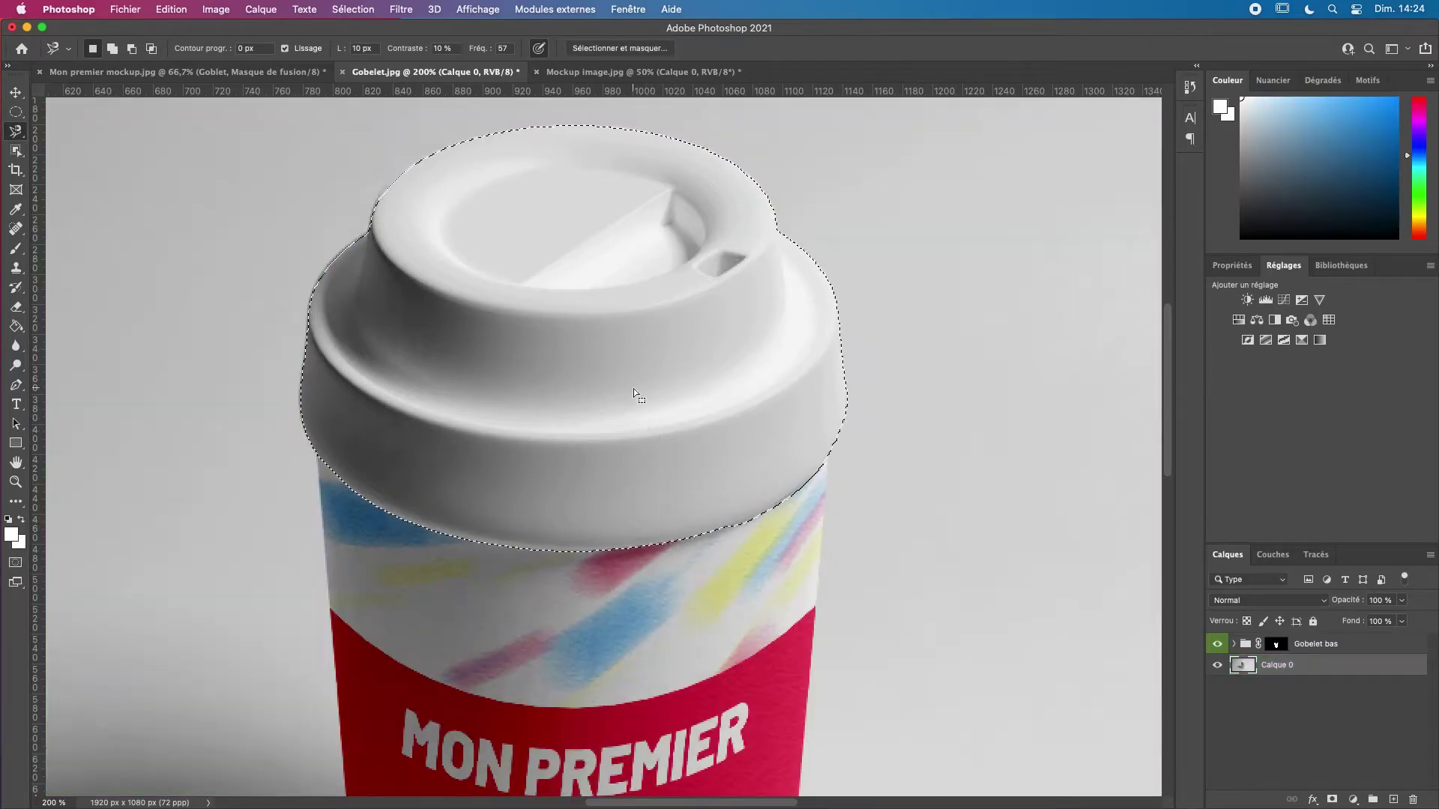
key("q")
key("q")
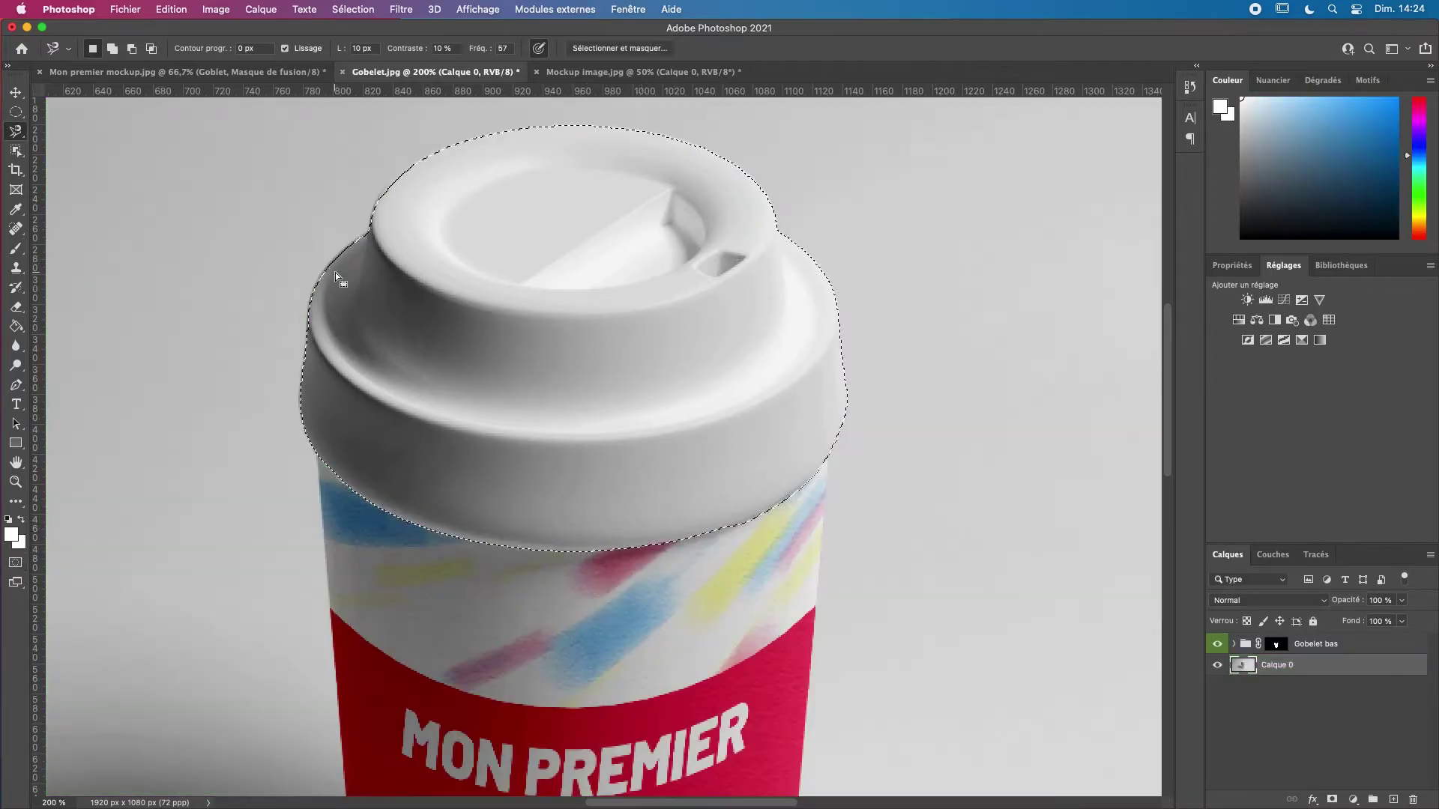
key("q")
key("q")
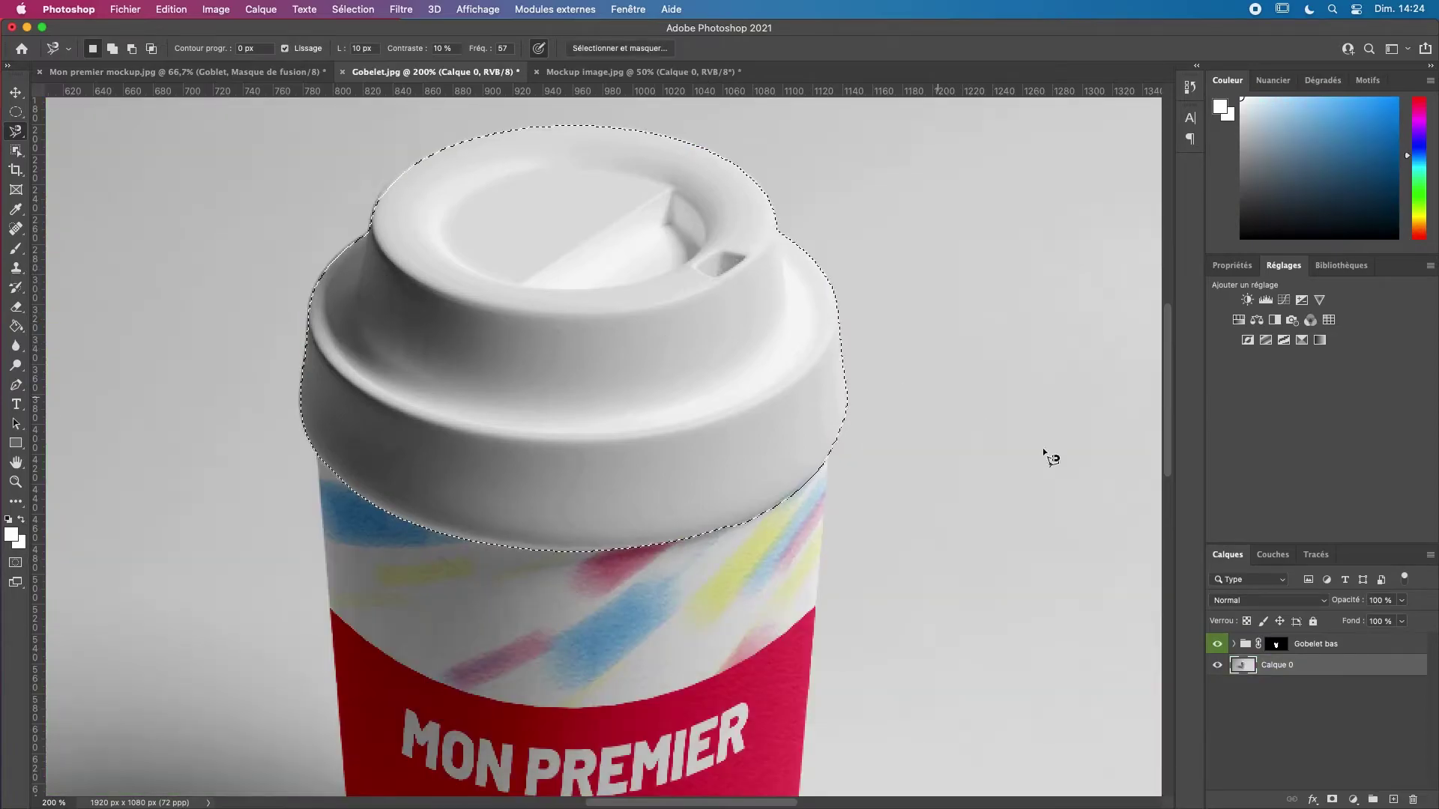
- Create a new group above Gobelet bas and name it Gobelet haut, leaving Calque 0 outside it
left_click(1373, 799)
left_click_drag(1280, 666, 1342, 633)
key("super+z")
double_click(1262, 644)
type("Gobelet")
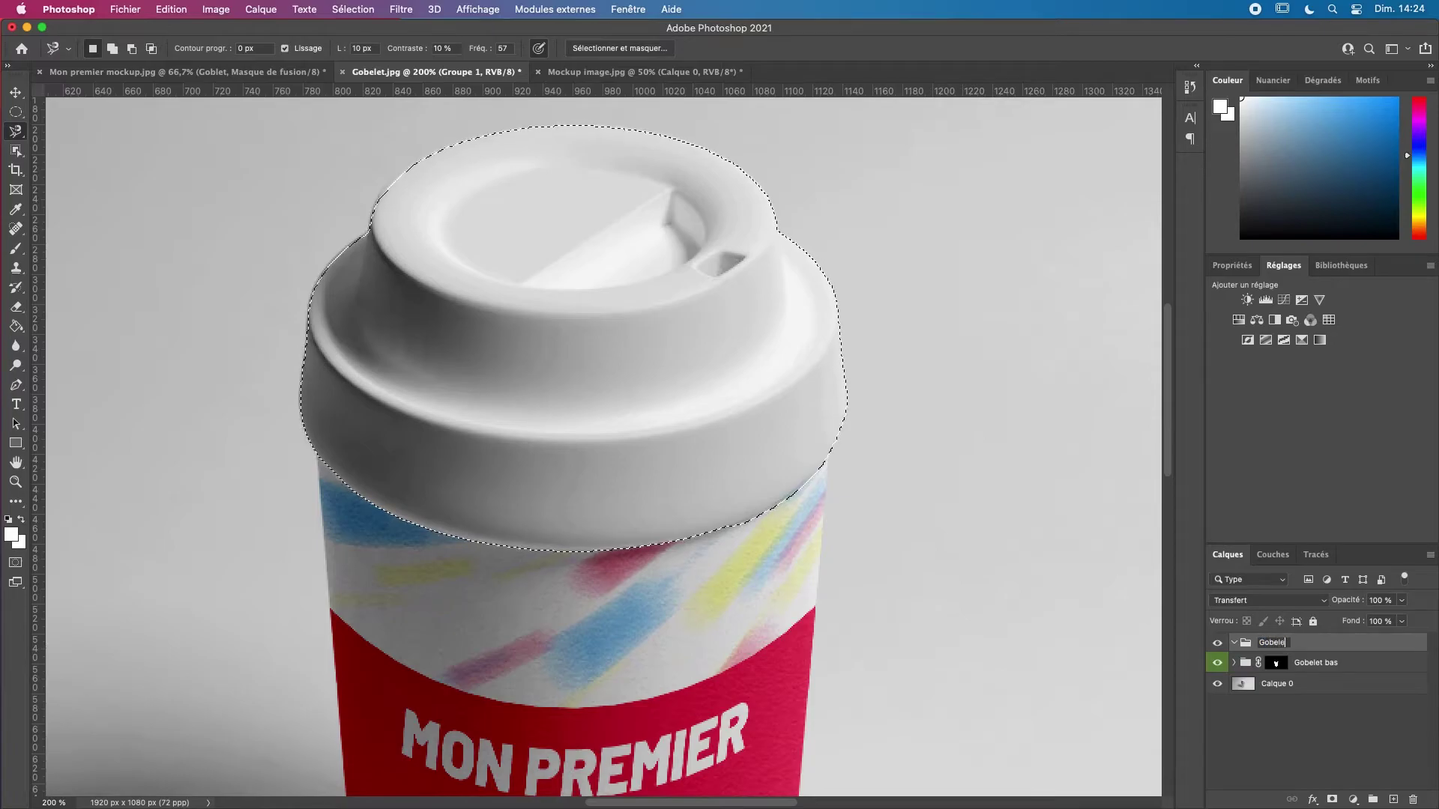
type(" haut")
key("Return")
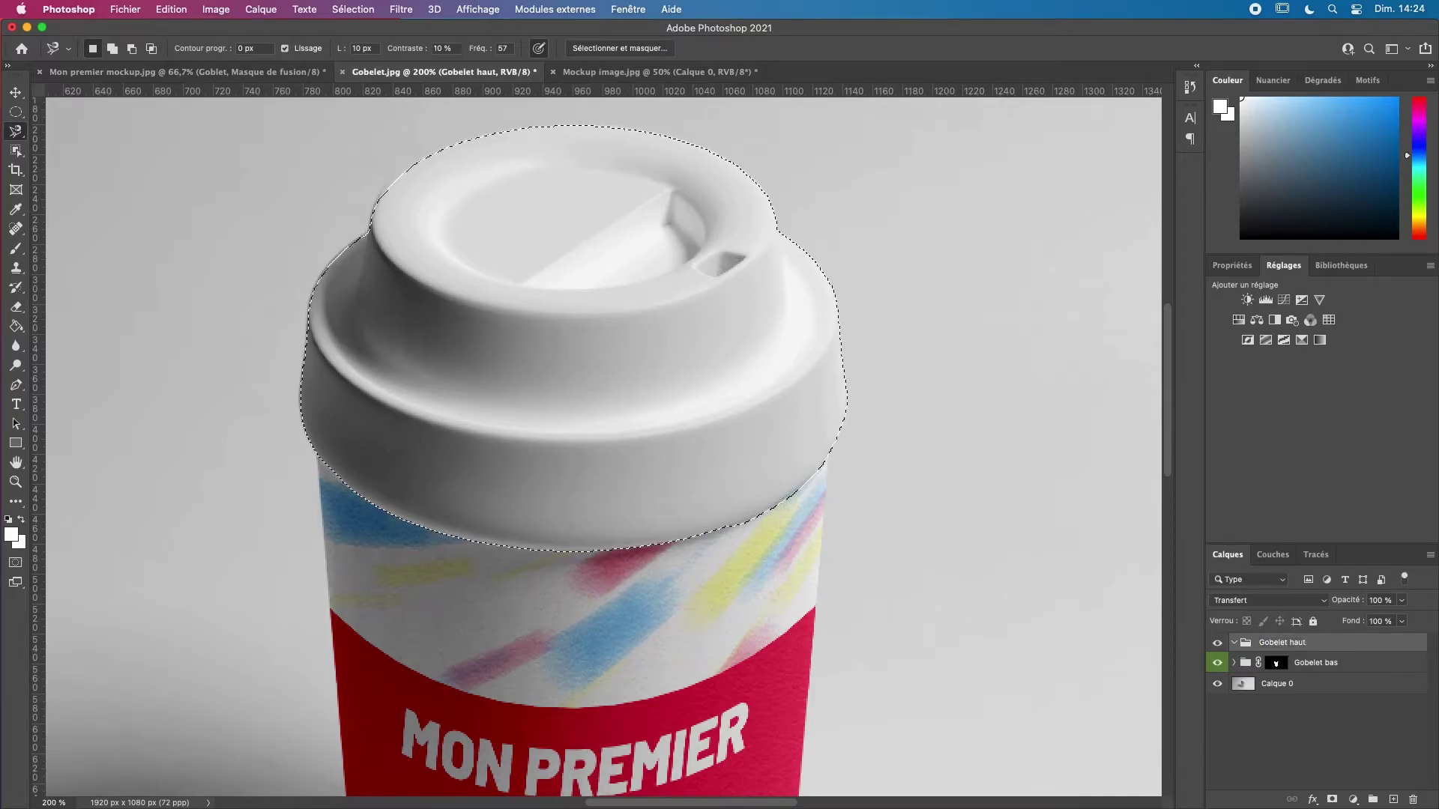
- Add a mask to the Gobelet haut group from the lid selection
left_click(1333, 801)
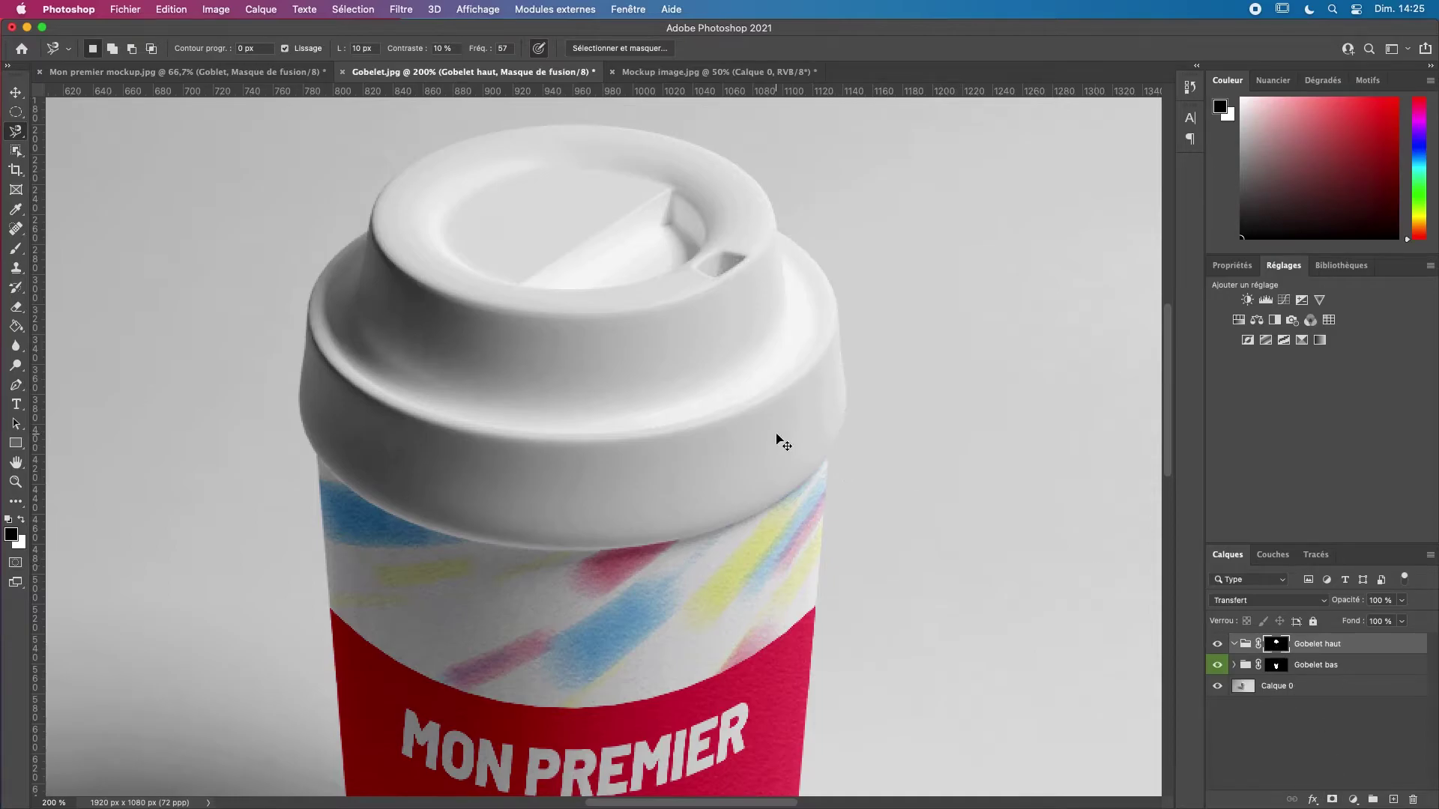
key("super+minus")
key("super+minus")
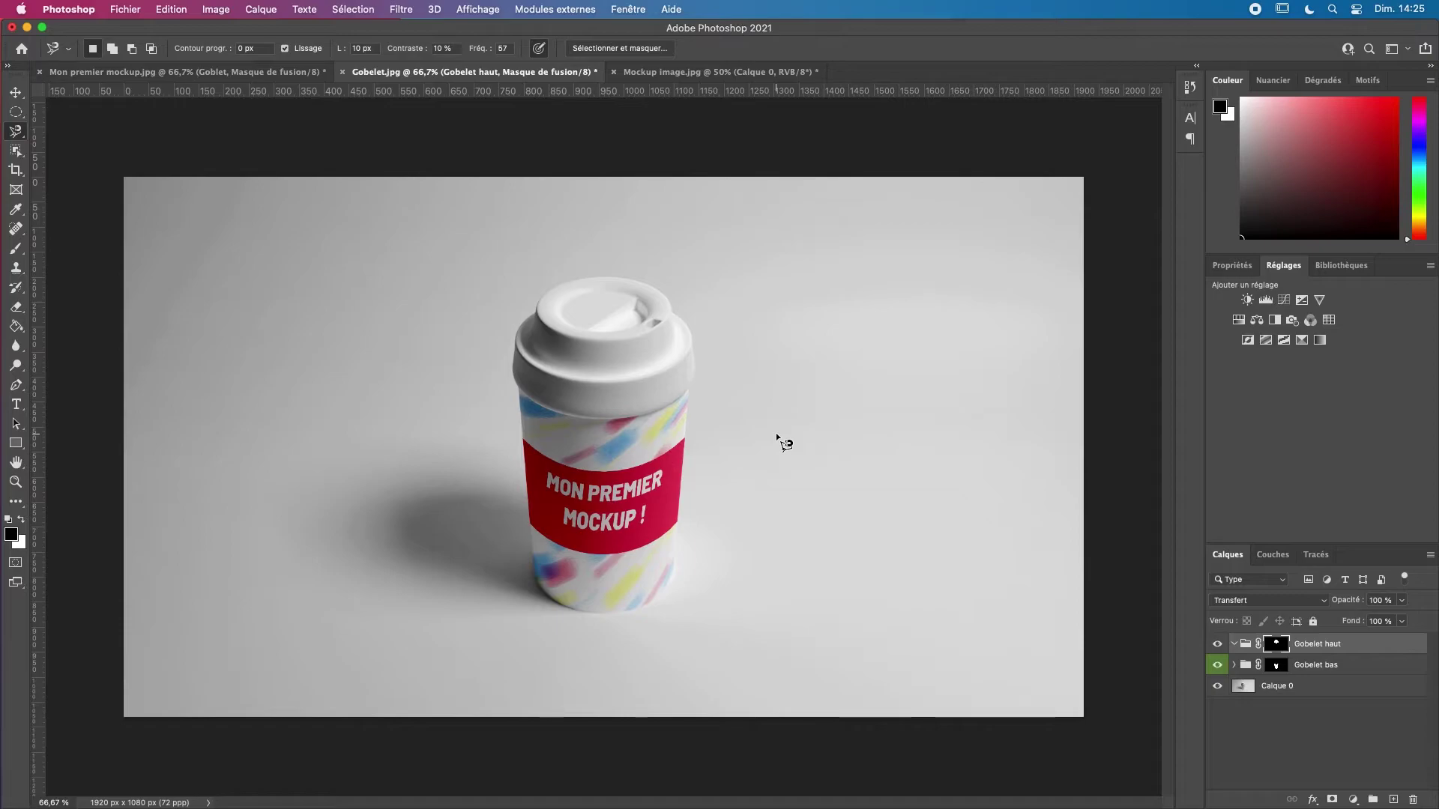
- Add a light blue solid colour fill layer inside the Gobelet haut group and set its blend mode to Densité linéaire +
left_click(1358, 796)
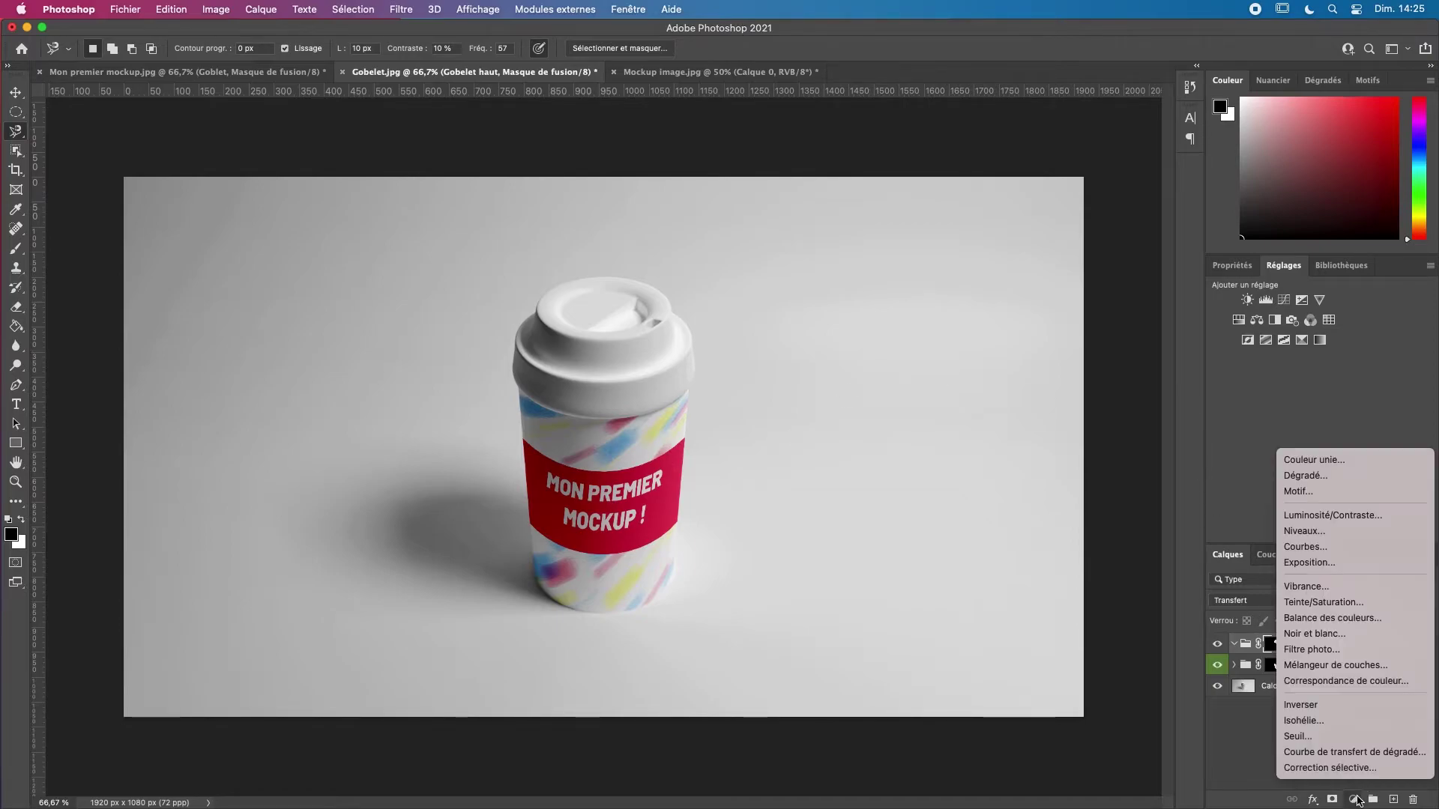
left_click(1348, 460)
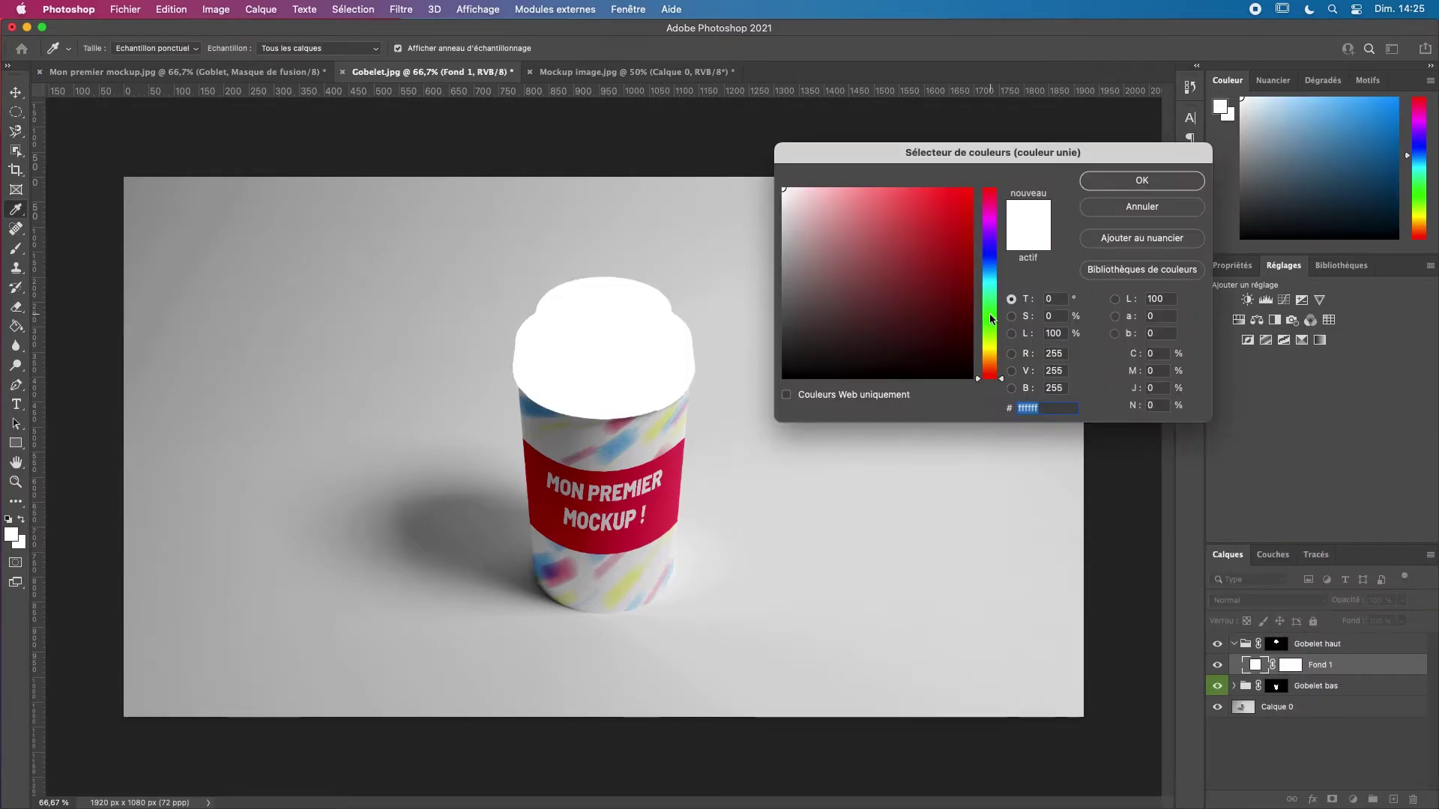
left_click_drag(989, 251, 989, 277)
left_click(896, 200)
mouse_move(896, 200)
left_mouse_down()
mouse_move(904, 190)
mouse_move(891, 193)
left_mouse_up()
left_click_drag(999, 275, 998, 276)
left_click(1122, 184)
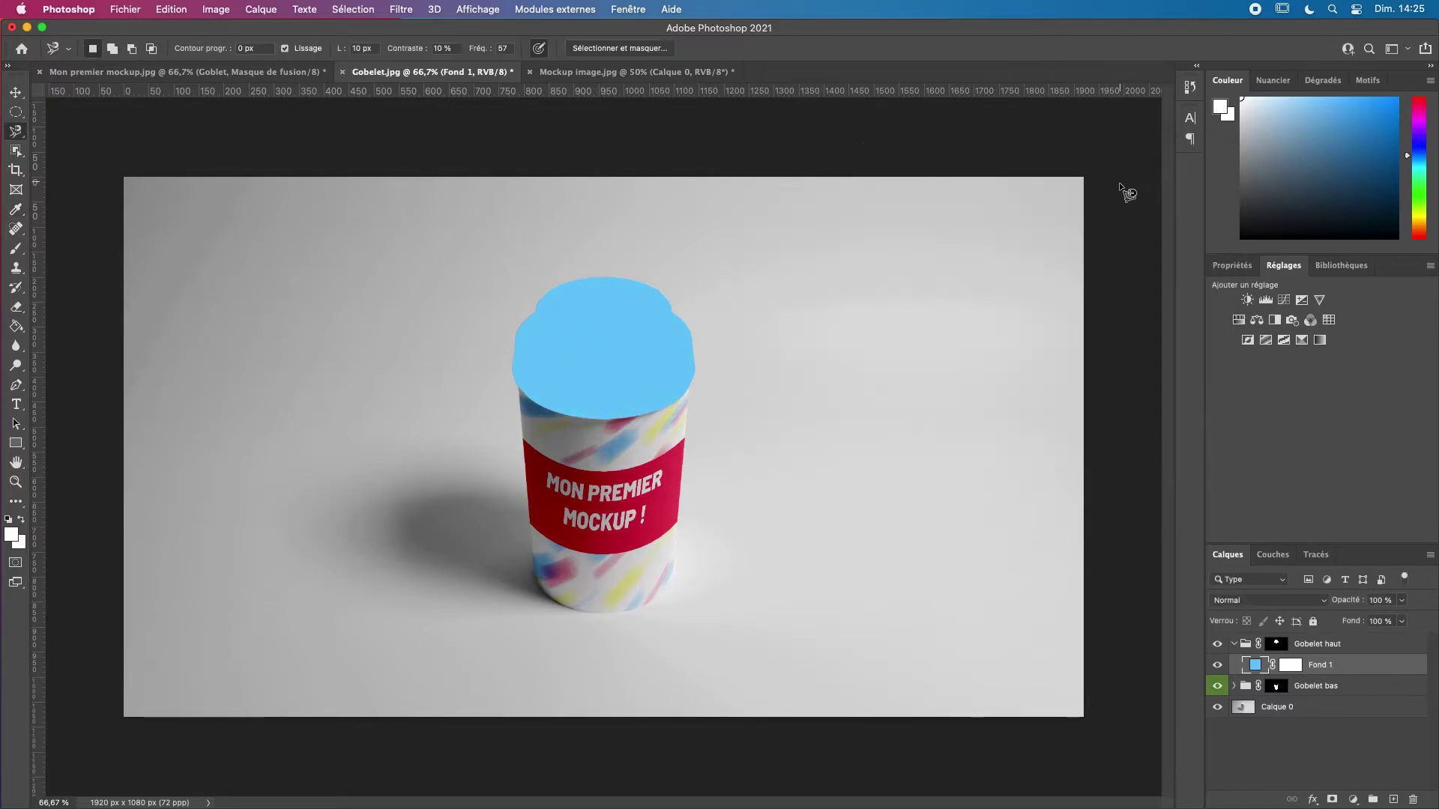
left_click(1283, 601)
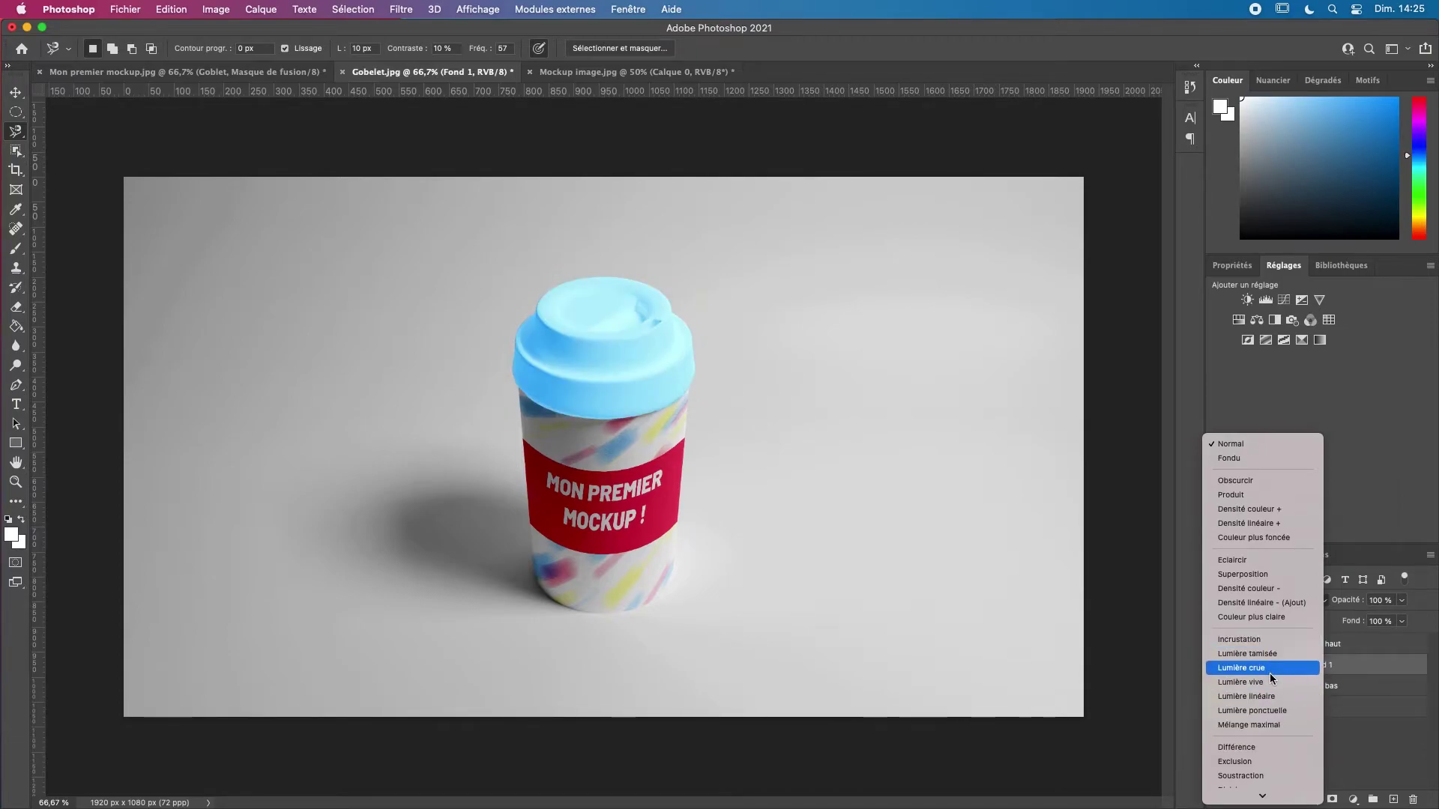
left_click(1290, 523)
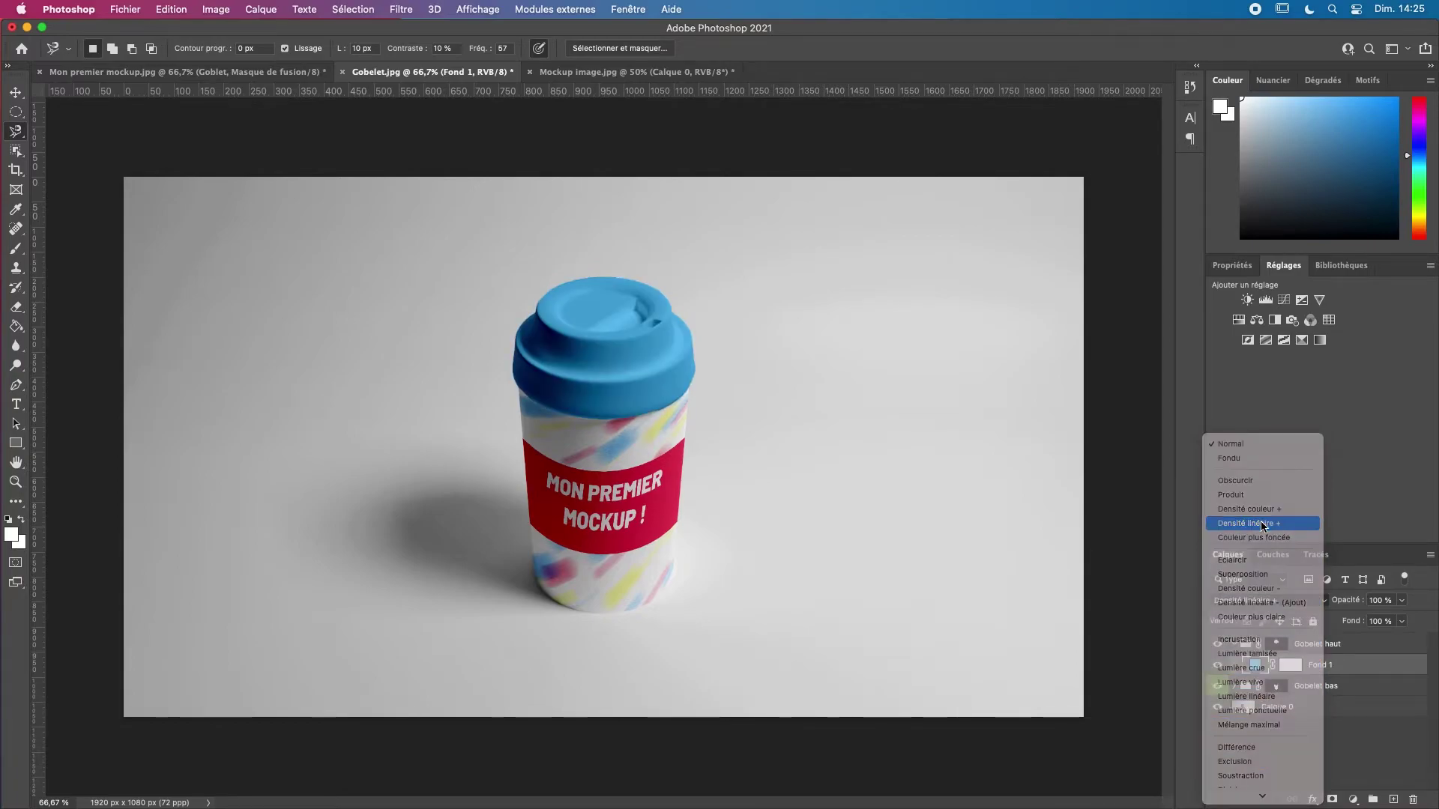
- Paint black on the Gobelet haut mask with a 49 px brush along the lid's lower edge, undoing the stroke that cuts into the lid
key("super+plus")
key("super+plus")
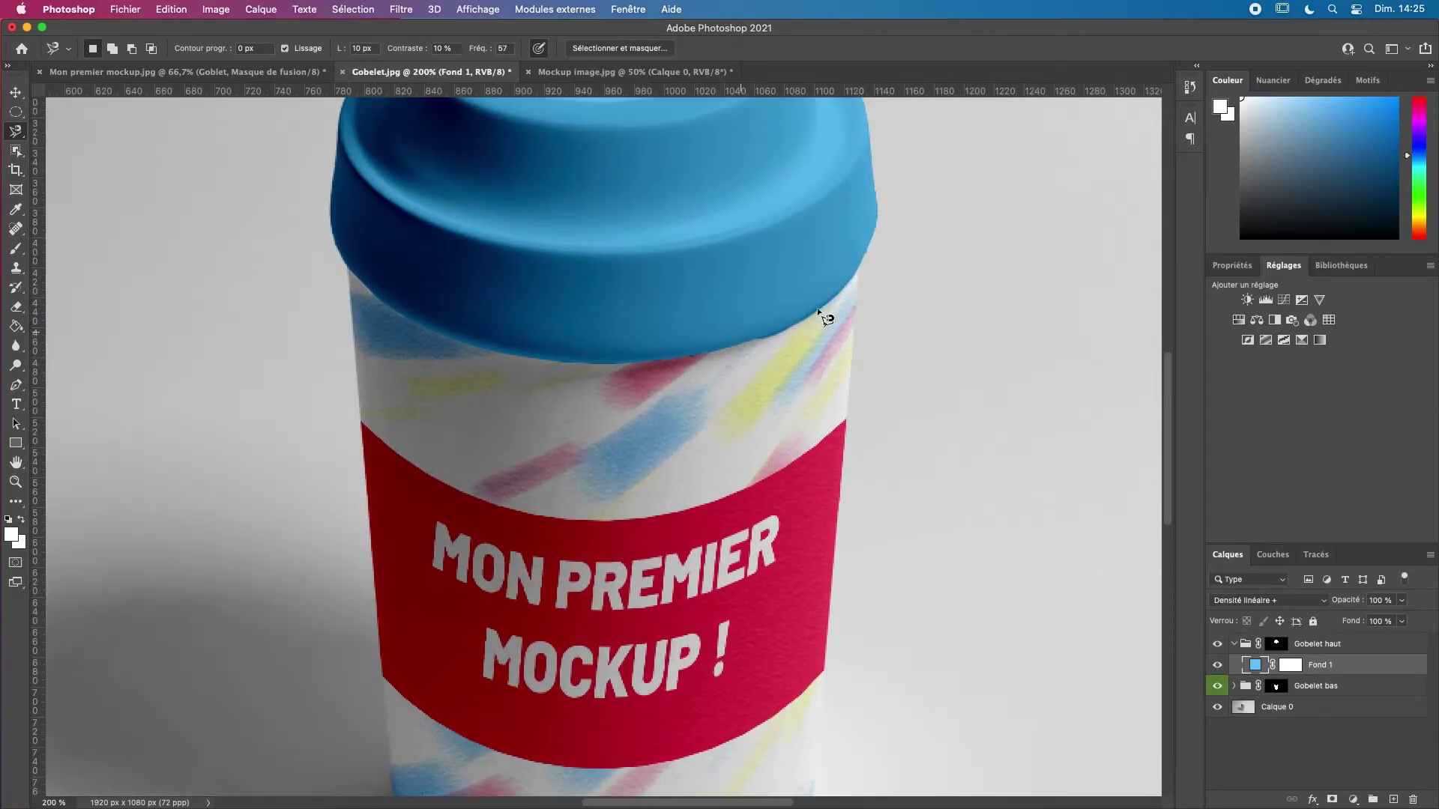
left_click(1284, 644)
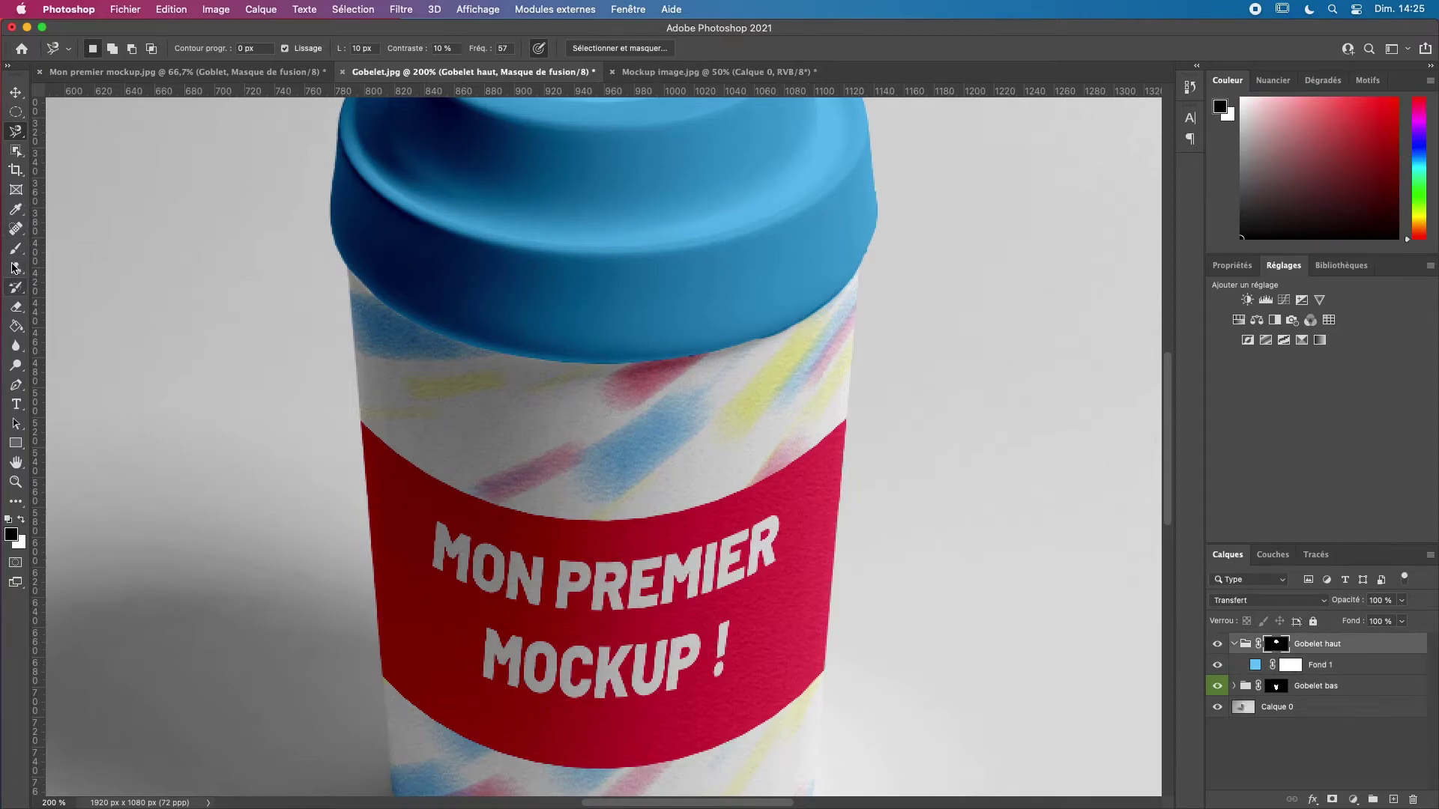
left_click(14, 251)
right_click(671, 386)
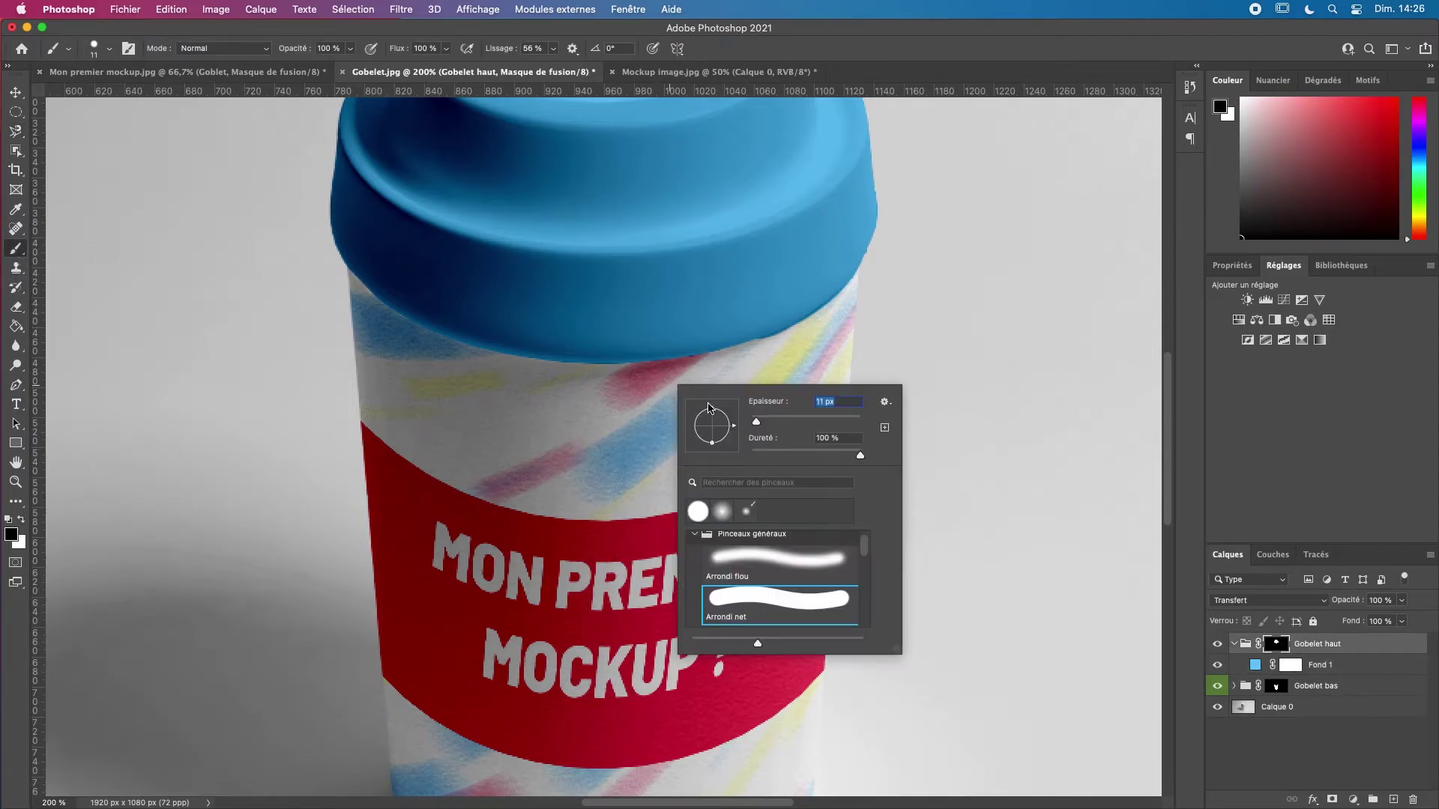
left_click_drag(758, 424, 778, 424)
key("Return")
mouse_move(817, 330)
left_mouse_down()
mouse_move(729, 302)
mouse_move(841, 331)
left_mouse_up()
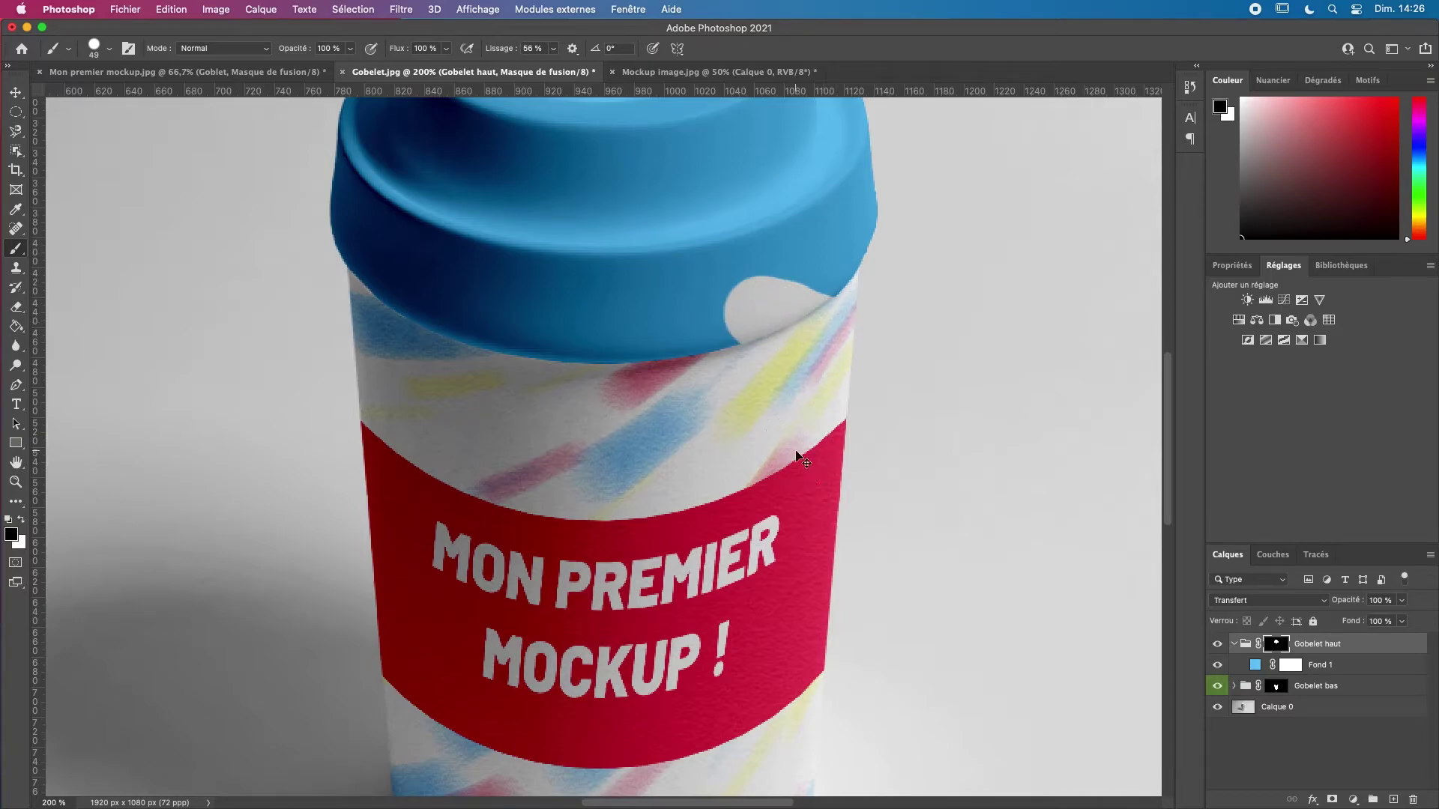
key("super+z")
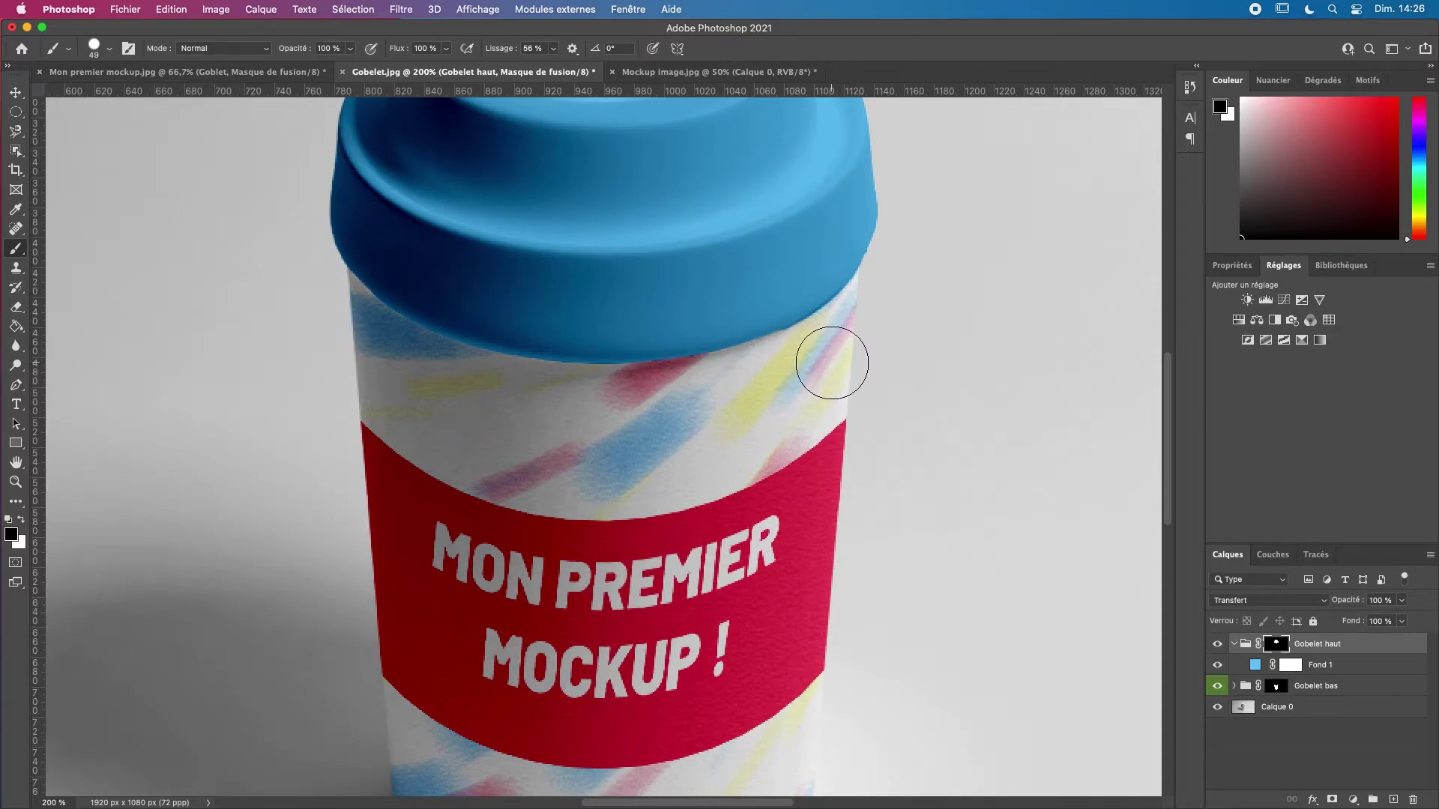
- Remove the colour overflow under the right side of the lid's rim by painting black on the Gobelet haut mask
key("super+plus")
key("super+plus")
scroll(832, 364, "right", 5)
scroll(694, 446, "up", 5)
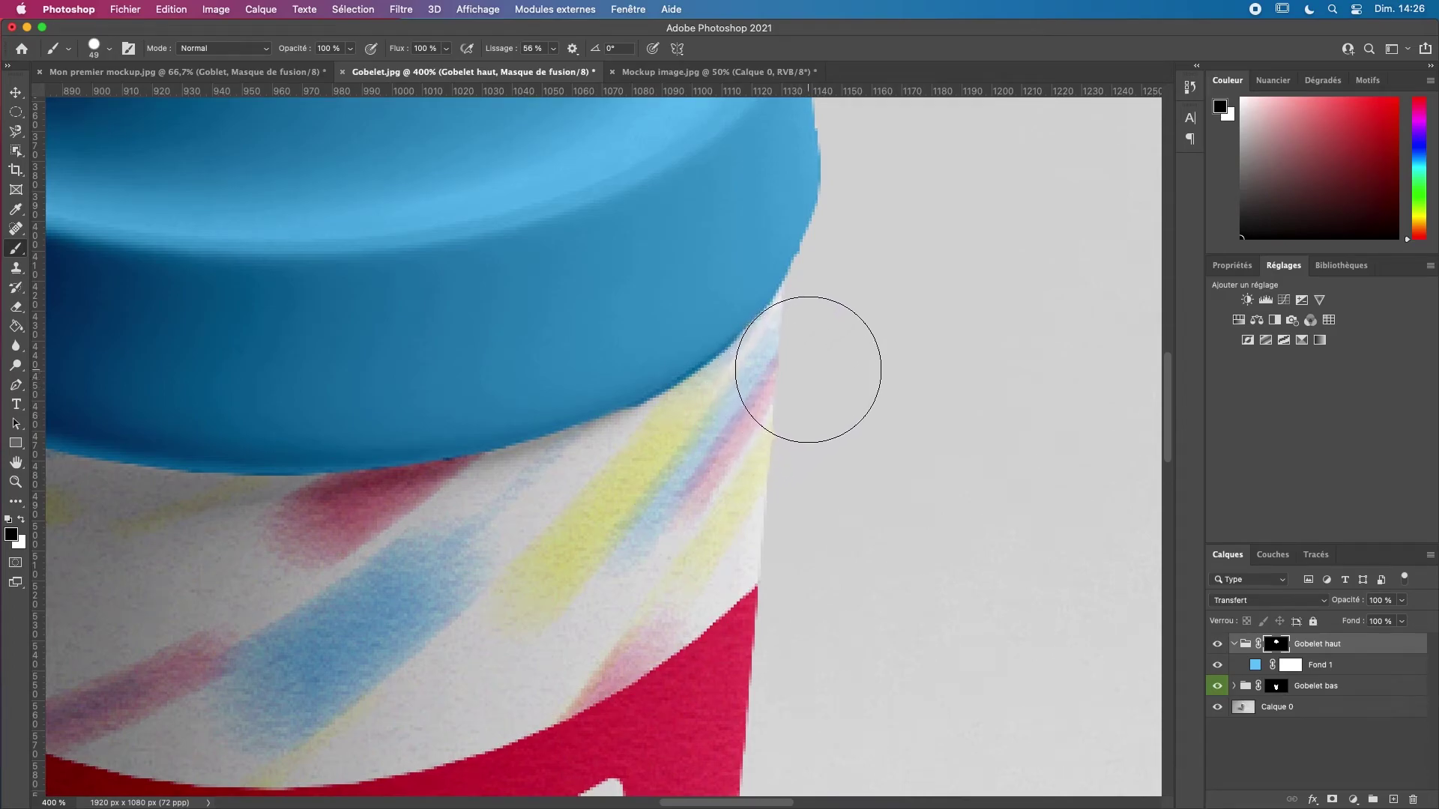
left_click_drag(785, 392, 600, 500)
mouse_move(883, 382)
left_mouse_down()
mouse_move(806, 569)
mouse_move(821, 627)
left_mouse_up()
key("super+minus")
key("super+minus")
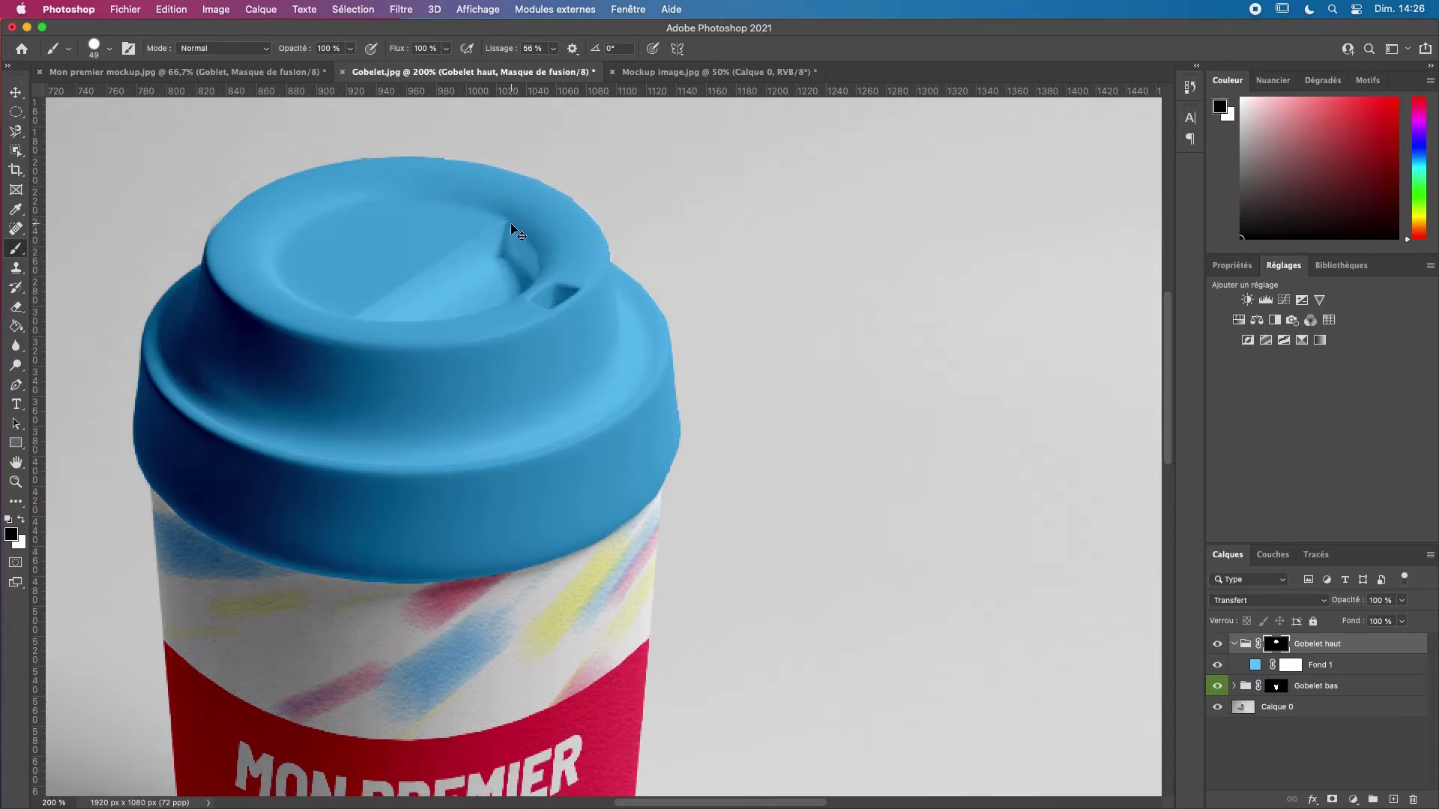
- Restore the blue along the lid's upper right edge by painting white on the Gobelet haut mask
key("super+plus")
left_click_drag(444, 201, 578, 463)
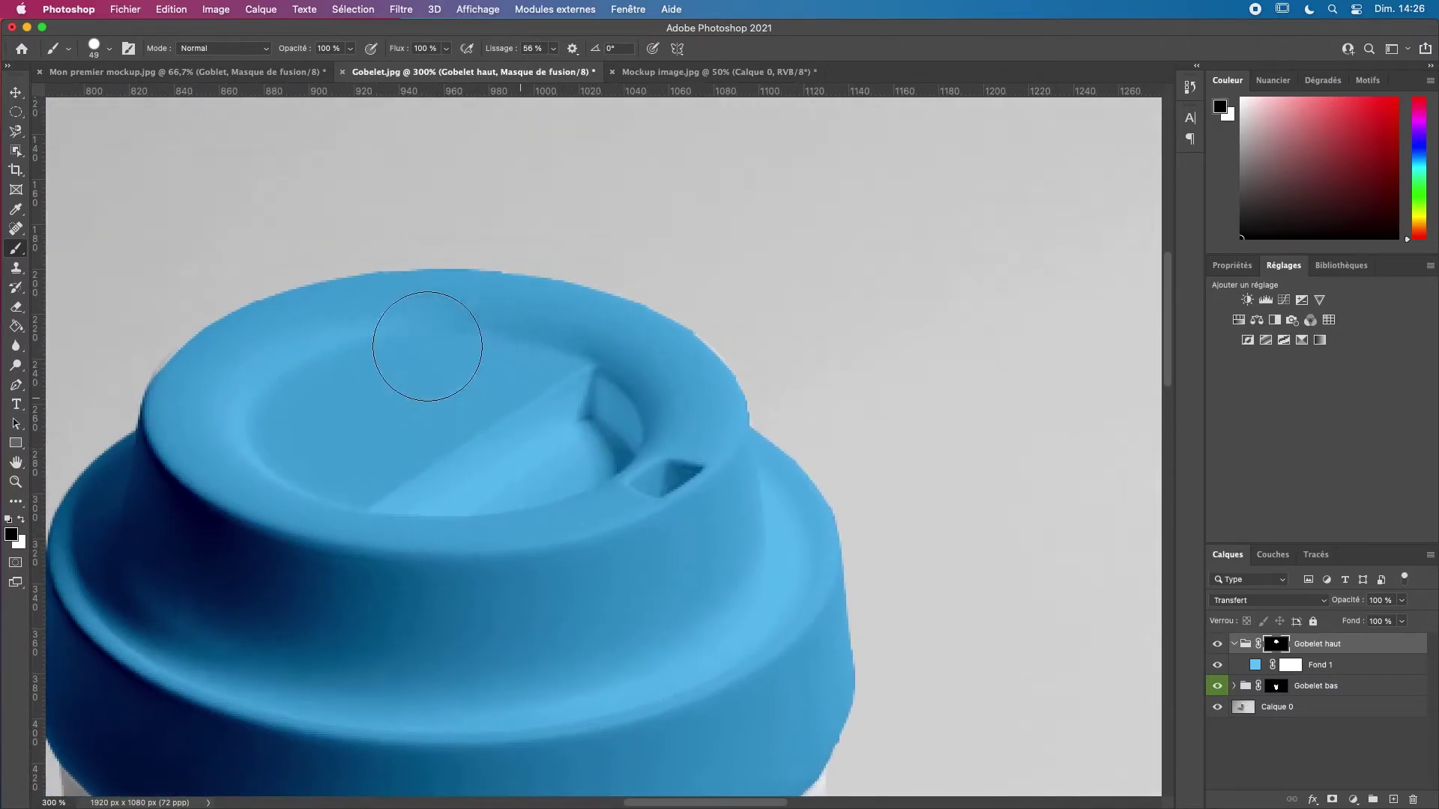
key("x")
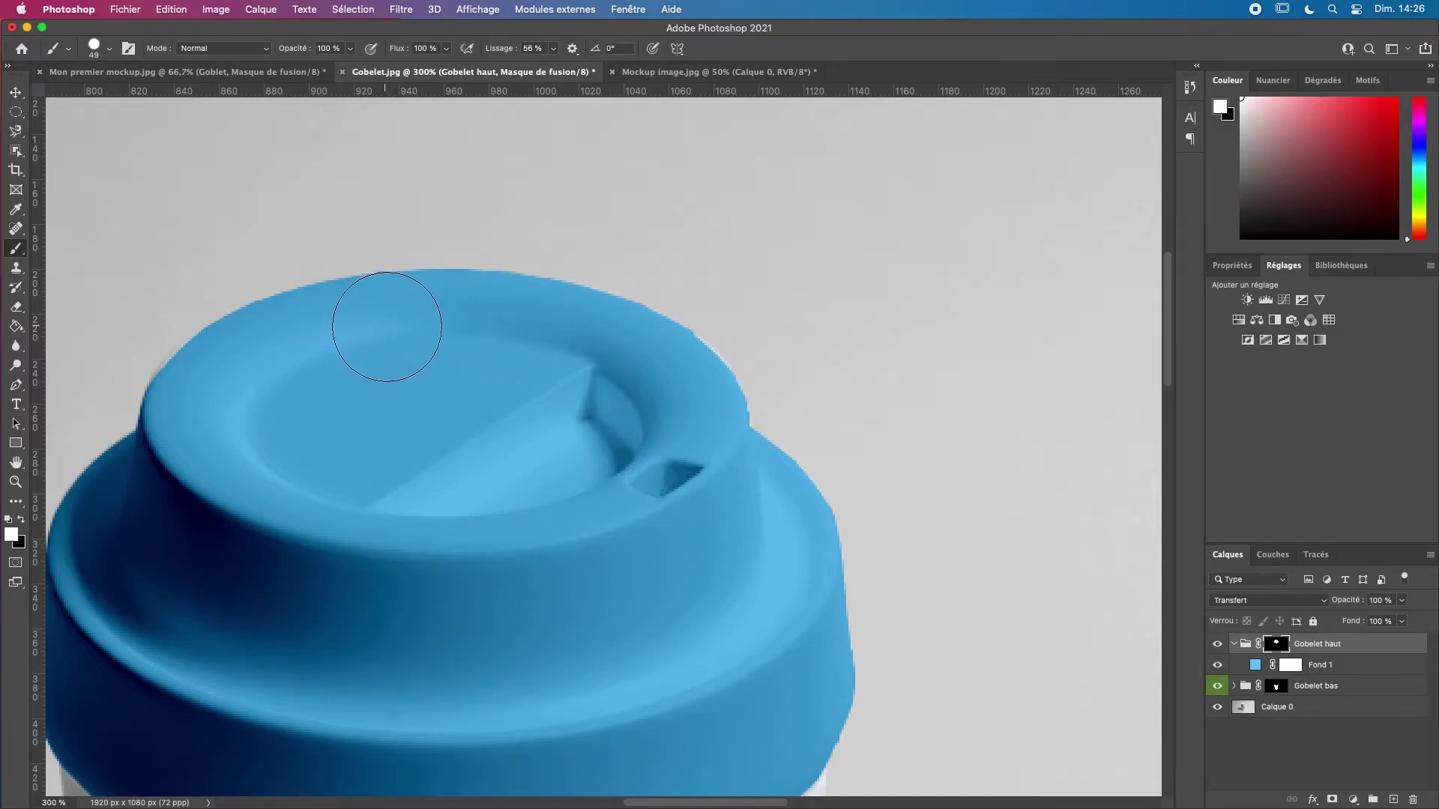
key("super+z")
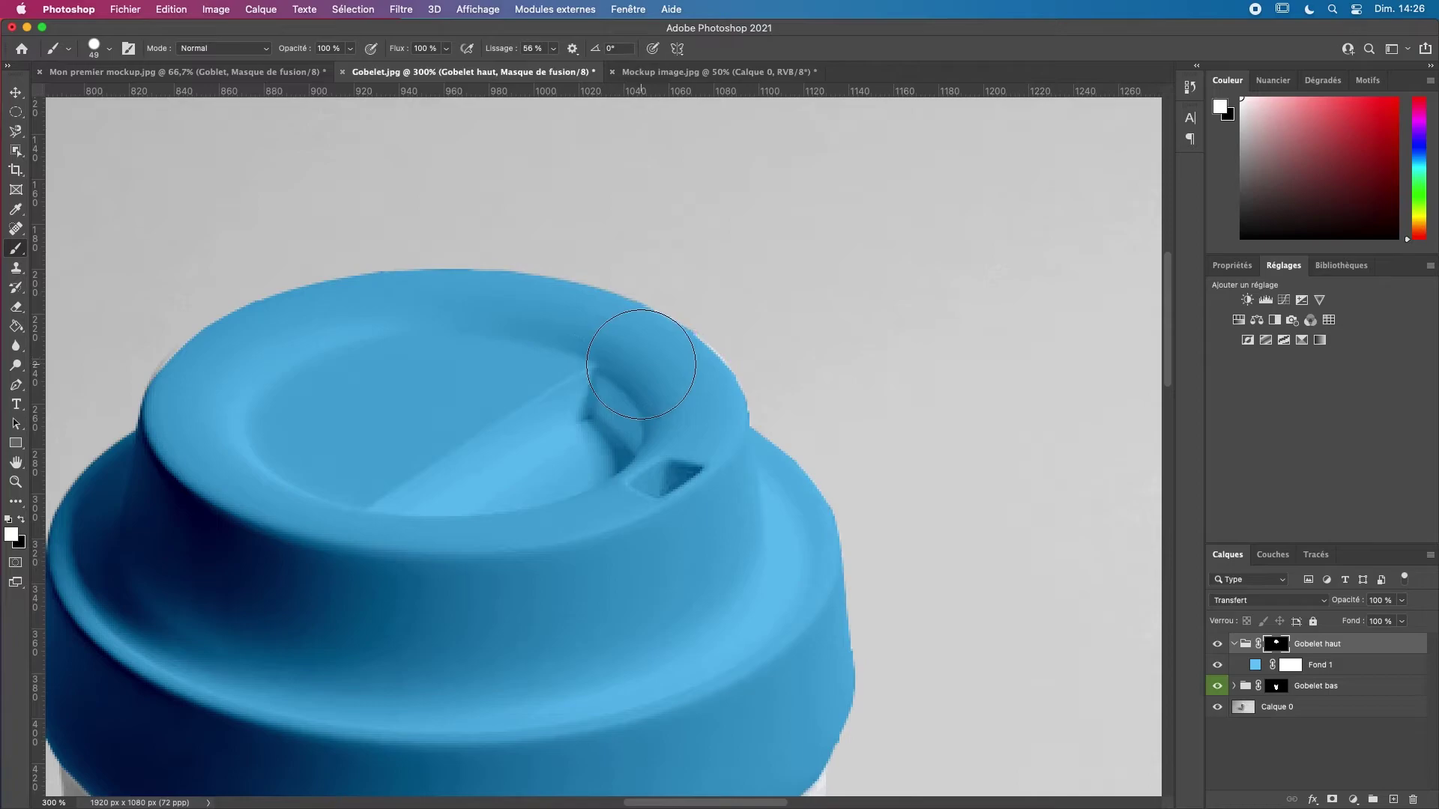
mouse_move(682, 393)
left_mouse_down()
mouse_move(688, 363)
mouse_move(703, 404)
left_mouse_up()
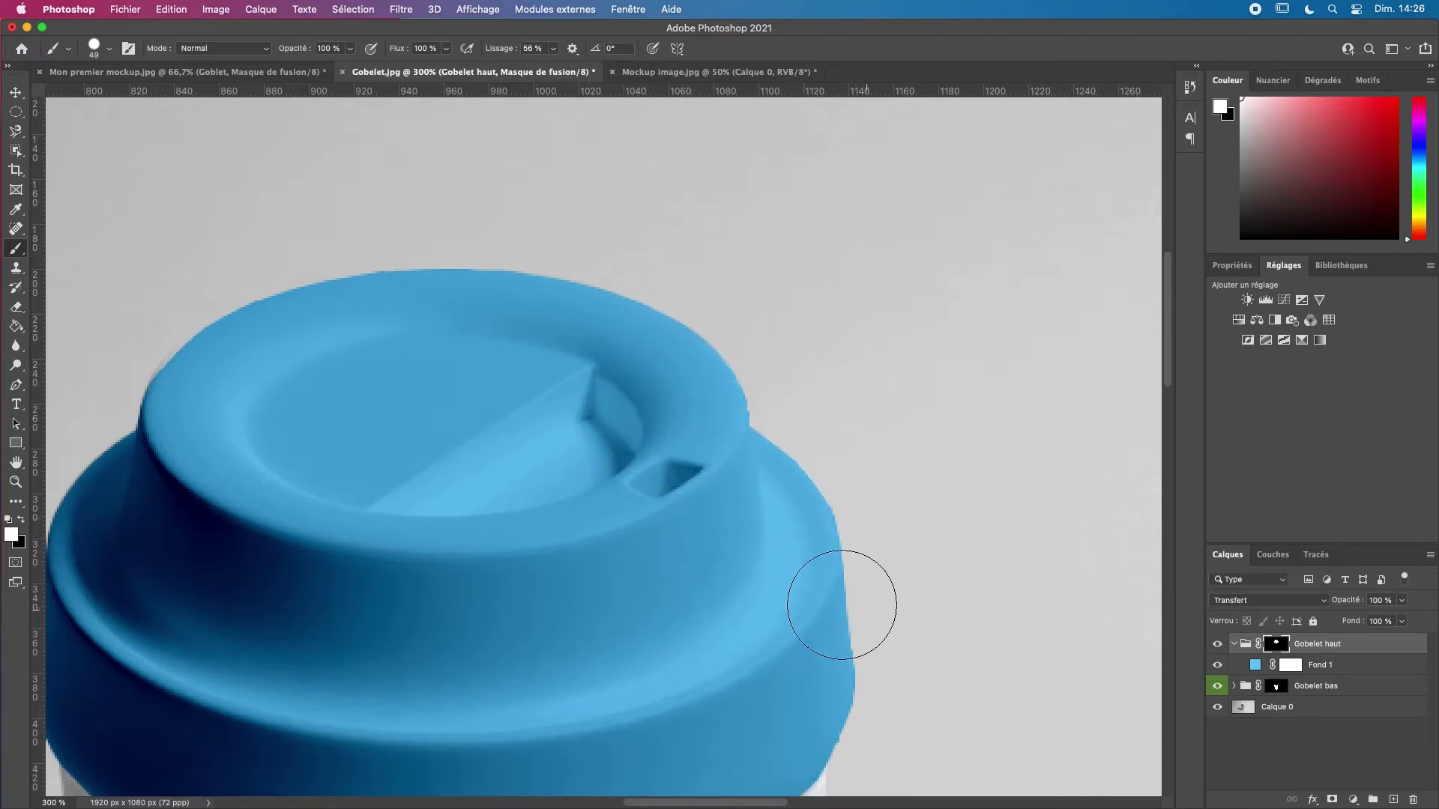
scroll(697, 514, "down", 5)
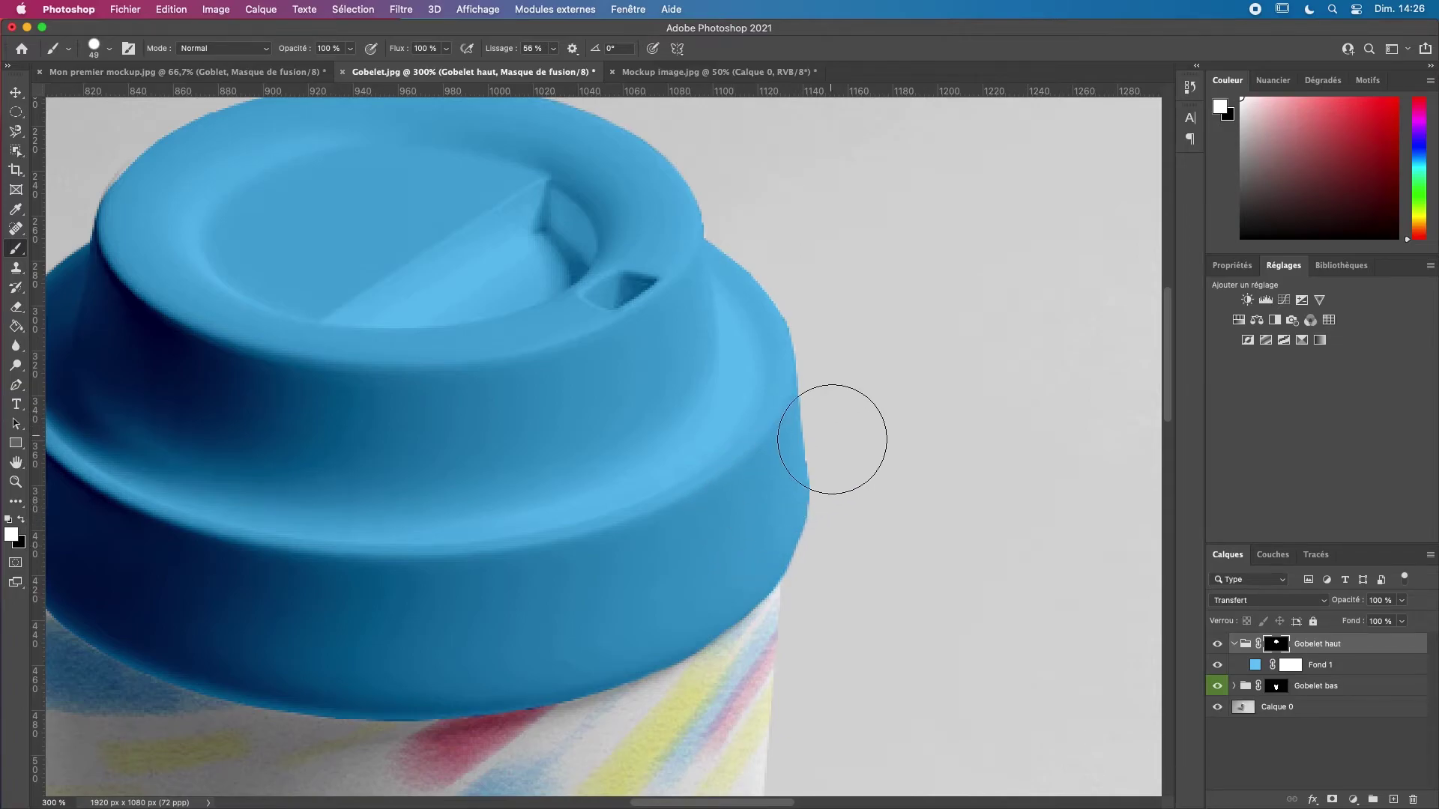
key("super+0")
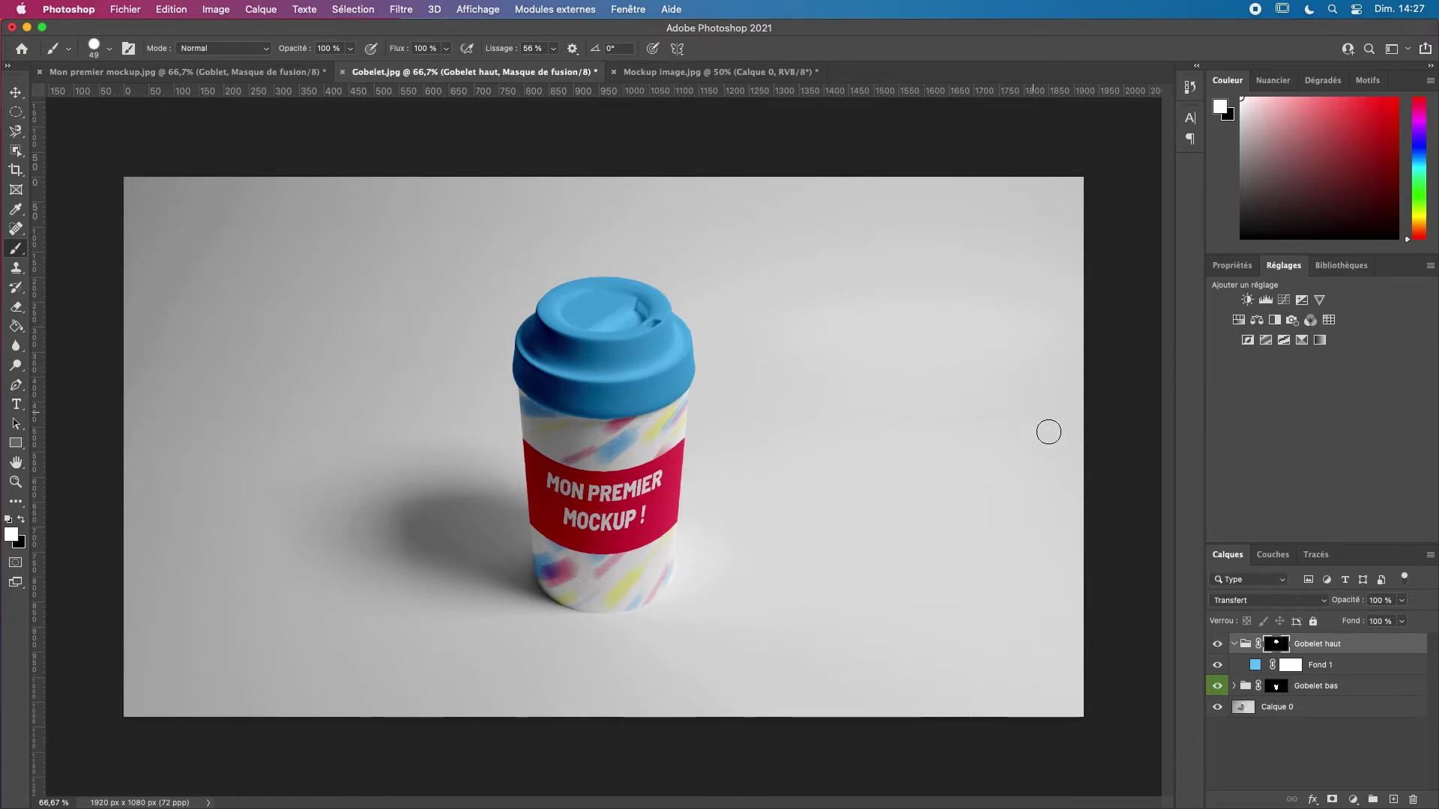
- Hide Fond 1 and copy an elliptical area around the lid from Calque 0 onto a new layer
left_click(1217, 665)
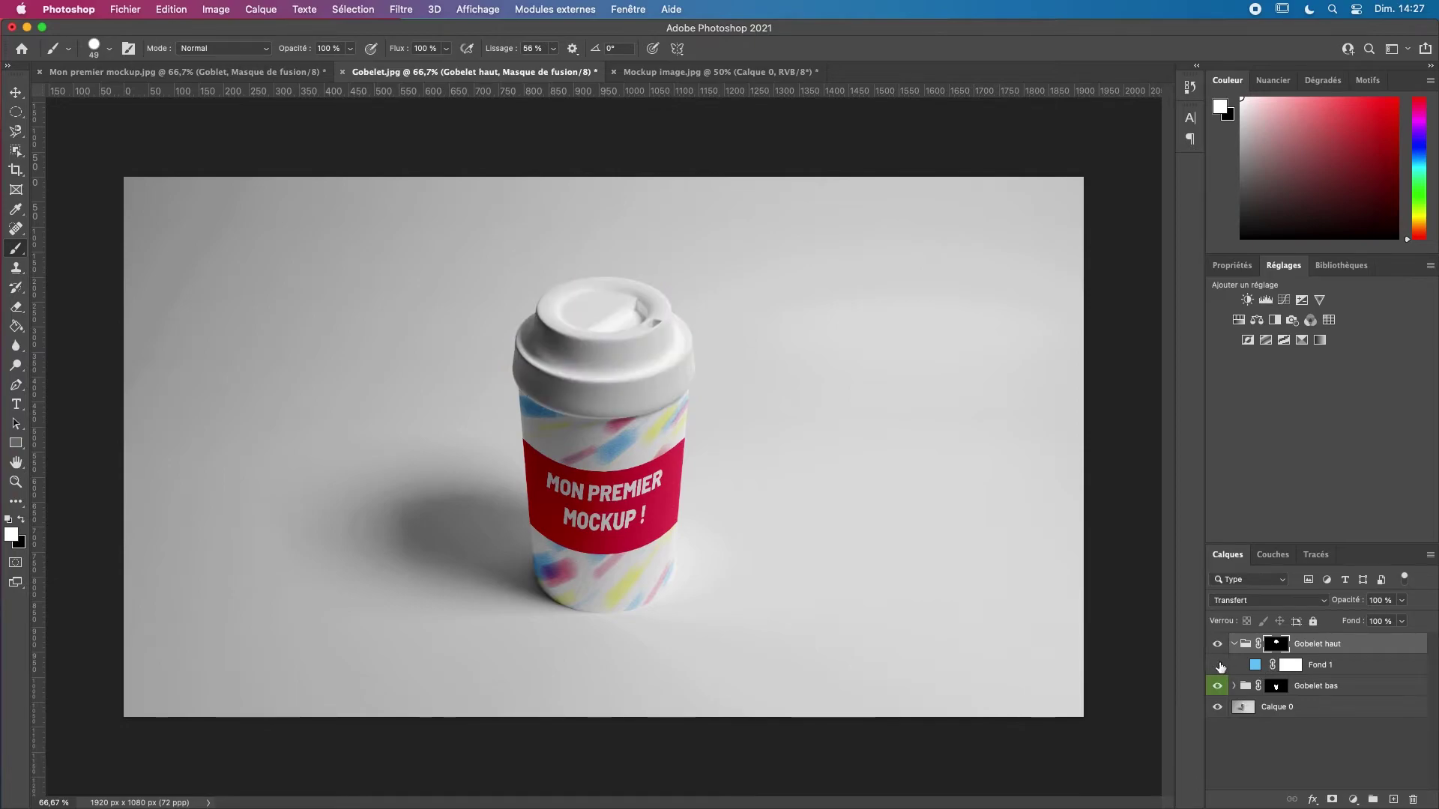
left_click(1310, 712)
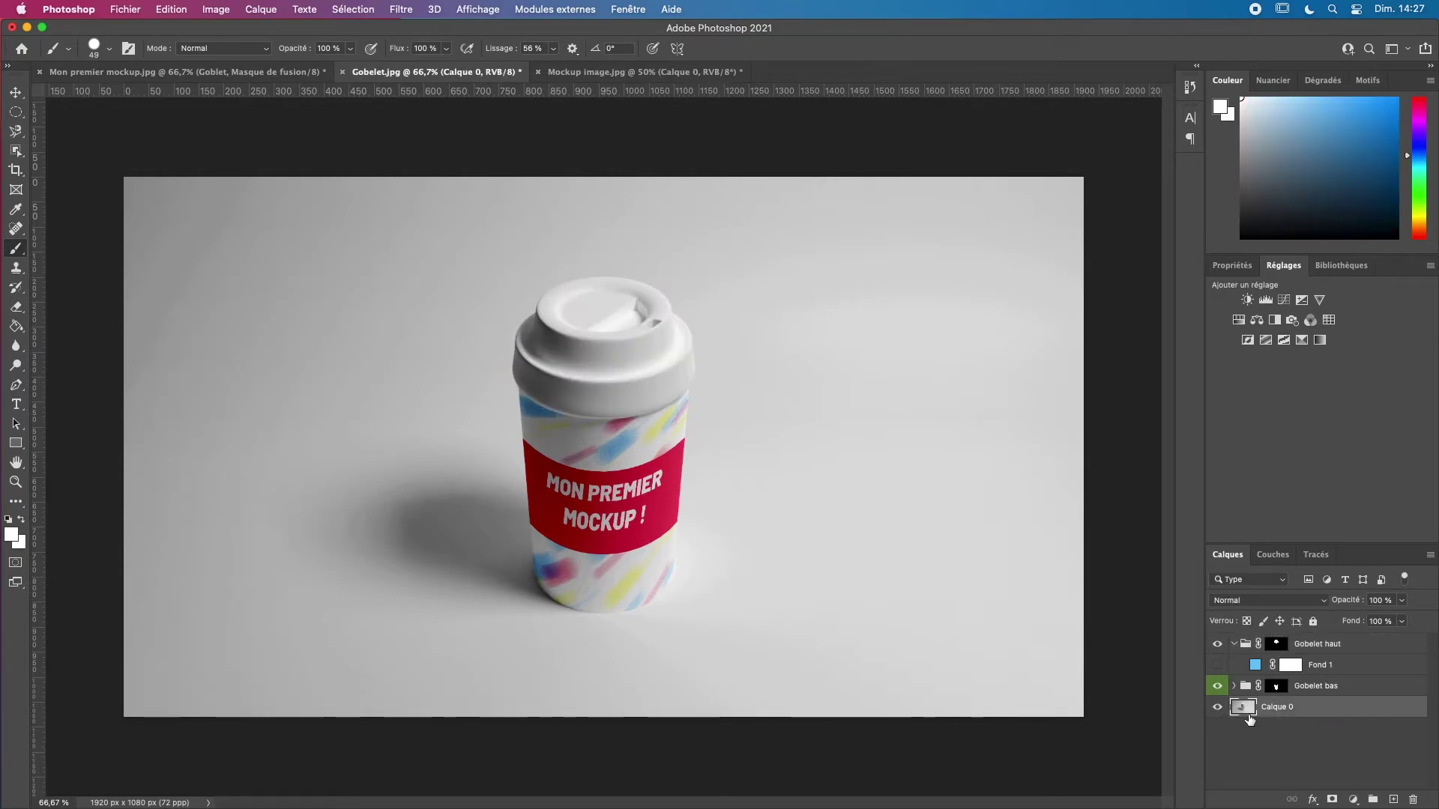
left_click(15, 112)
left_click_drag(426, 237, 776, 470)
key("super+c")
key("super+v")
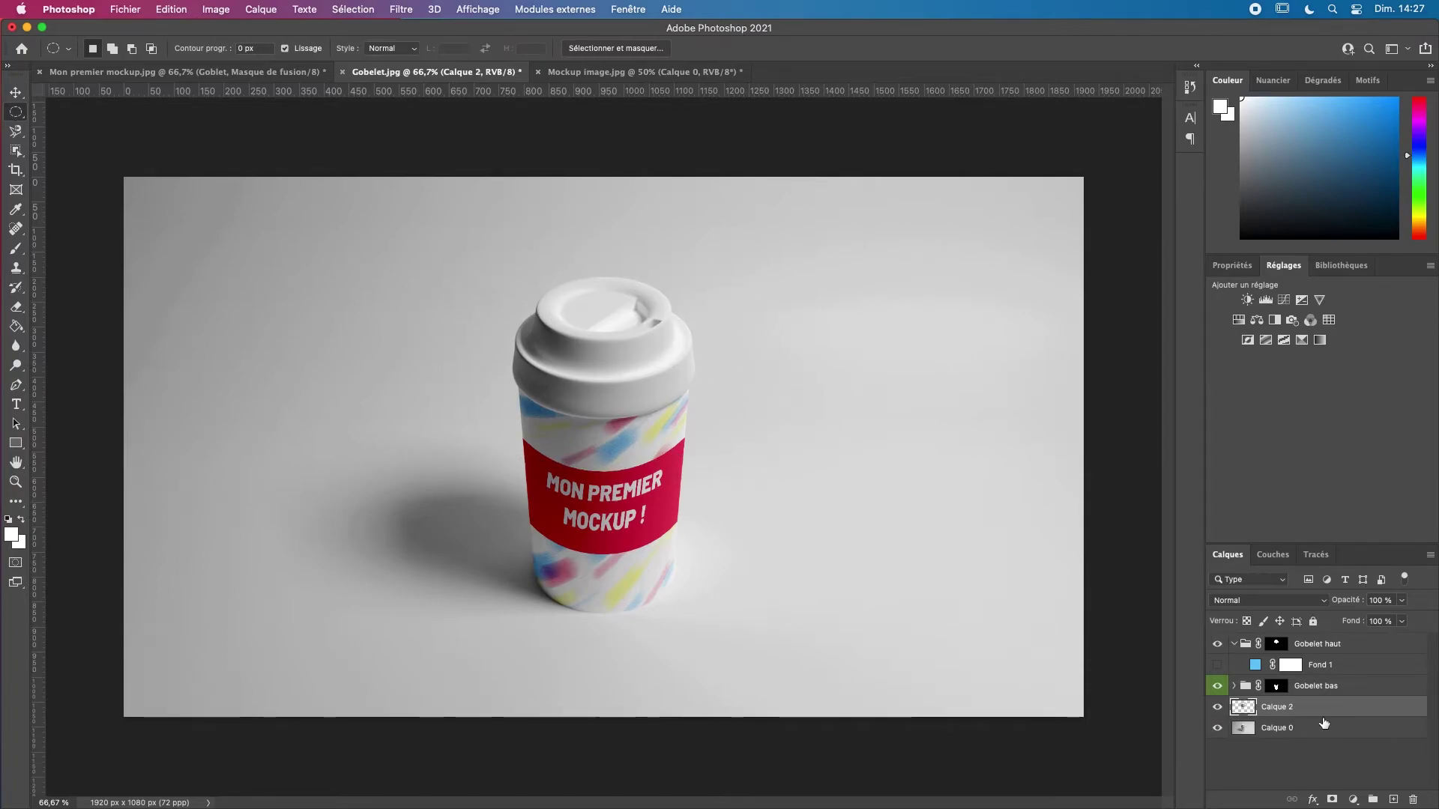
- Check the copied lid layer without Calque 0 and move it into the Gobelet haut group above Fond 1
left_click(1217, 728)
left_click(1217, 729)
left_click_drag(1303, 708, 1248, 650)
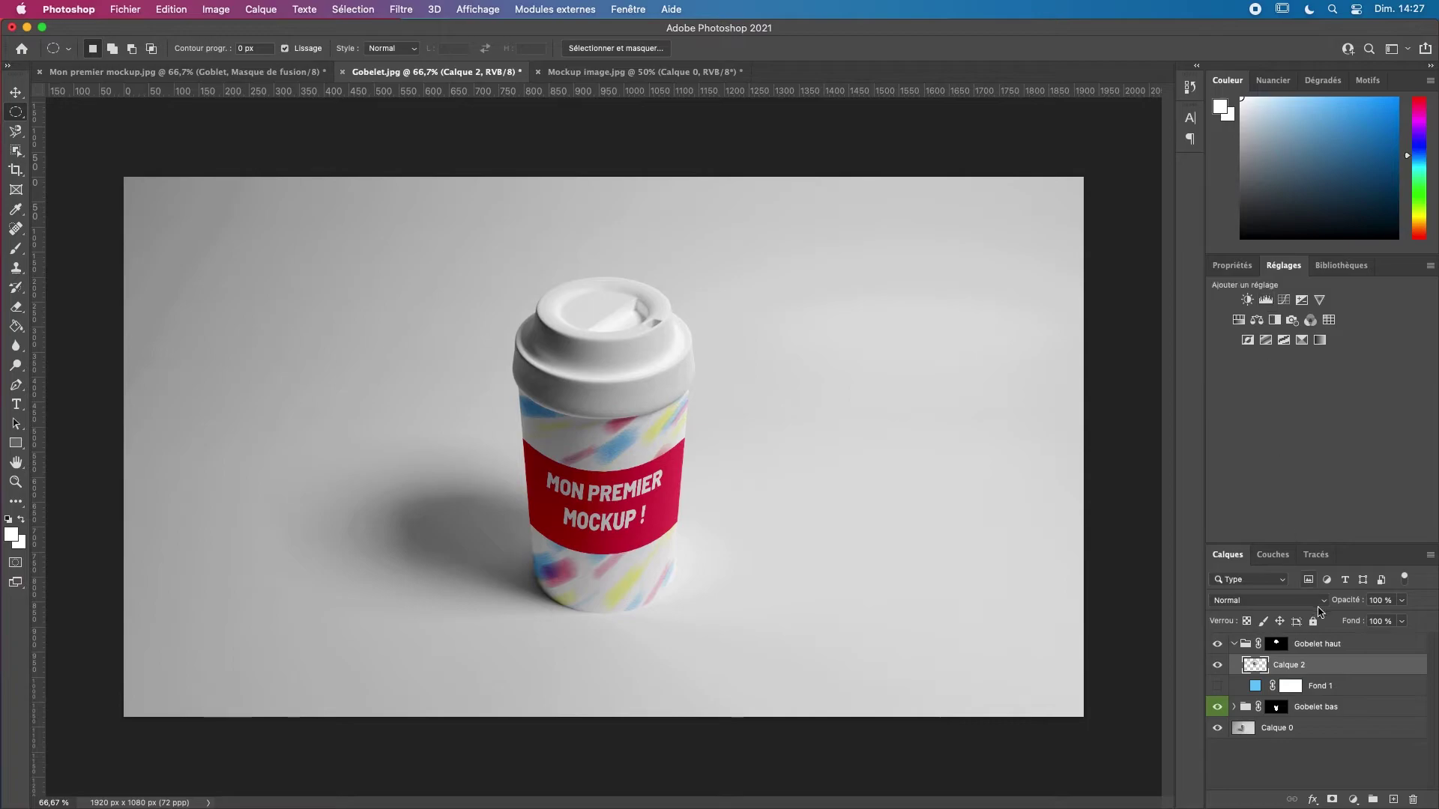
- Colorize the lid with a Teinte/Saturation adjustment layer at Teinte 205, Saturation 49 and Luminosité -17, keeping its blend mode Normal
left_click(1238, 320)
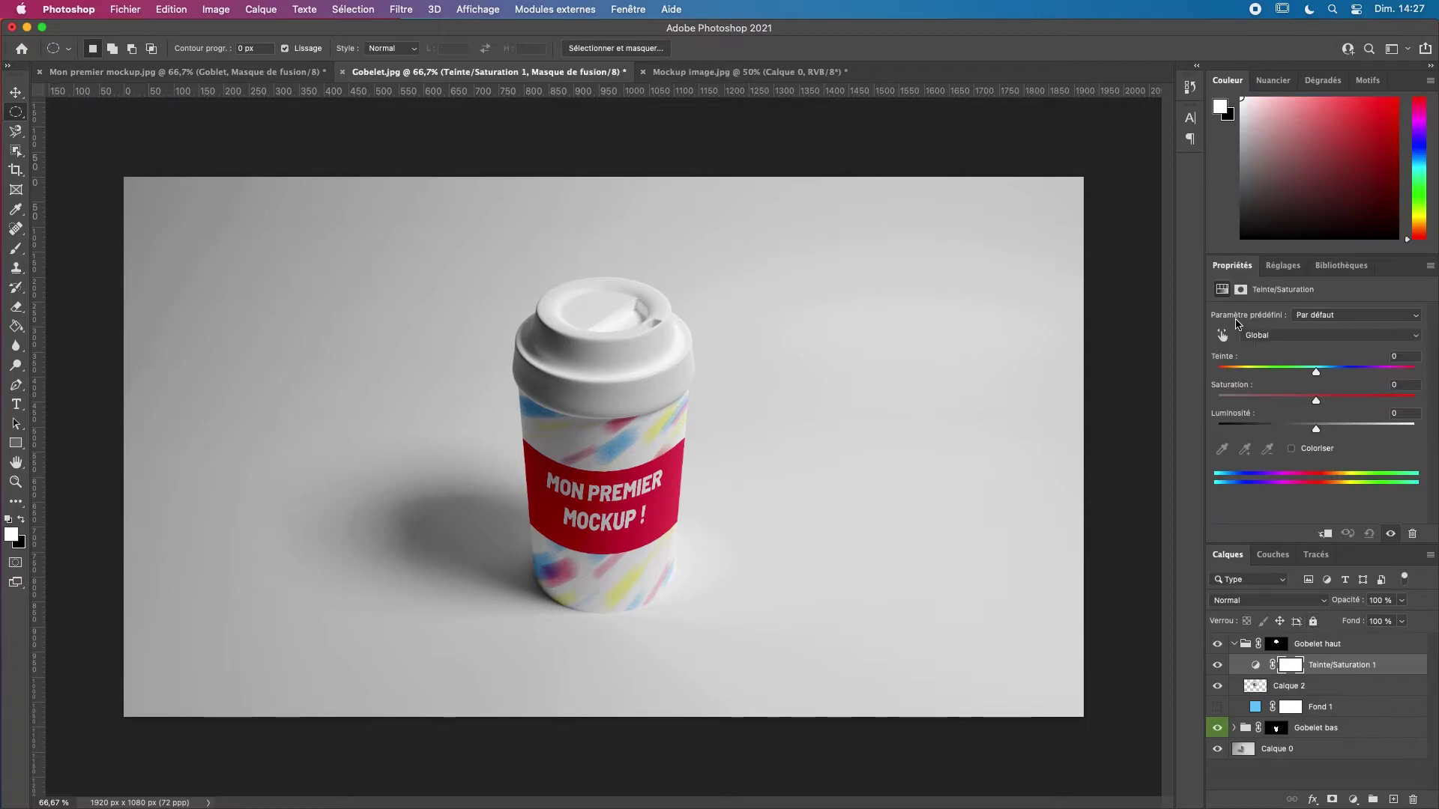
left_click(1292, 449)
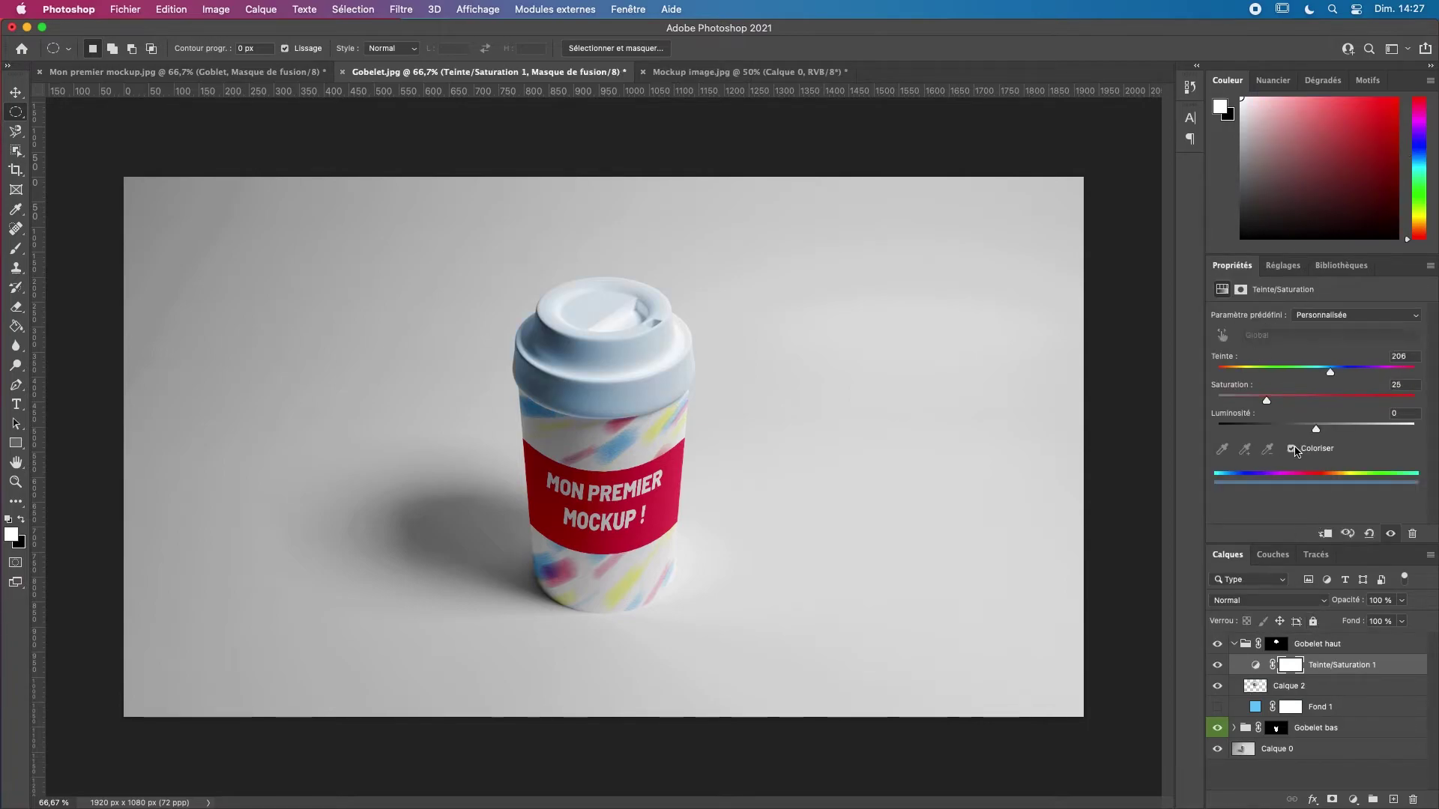
left_click_drag(1284, 402, 1336, 377)
left_click_drag(1313, 425, 1329, 375)
left_click(1291, 449)
left_click_drag(1318, 376, 1340, 379)
left_click(1301, 450)
left_click_drag(1329, 374, 1302, 441)
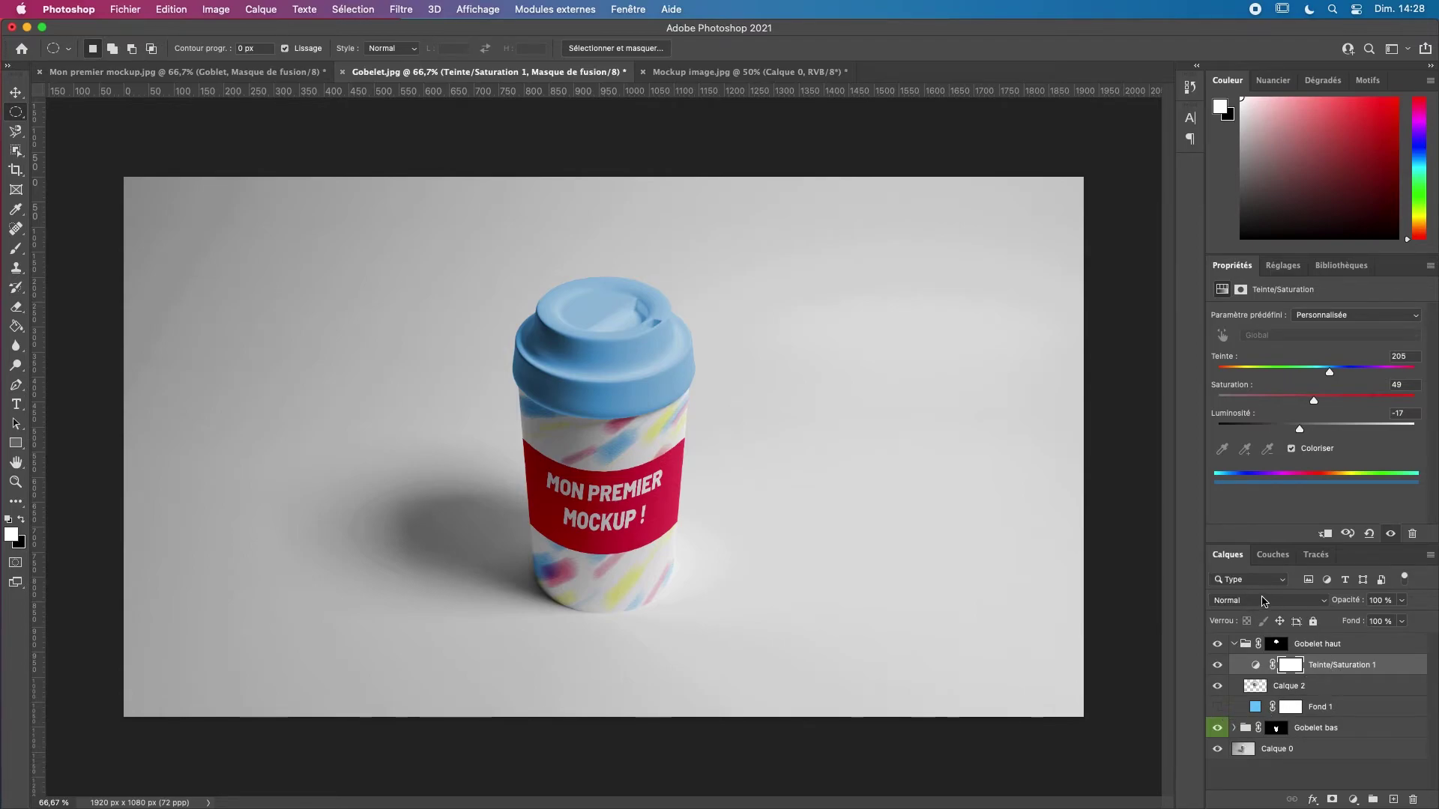
left_click(1263, 601)
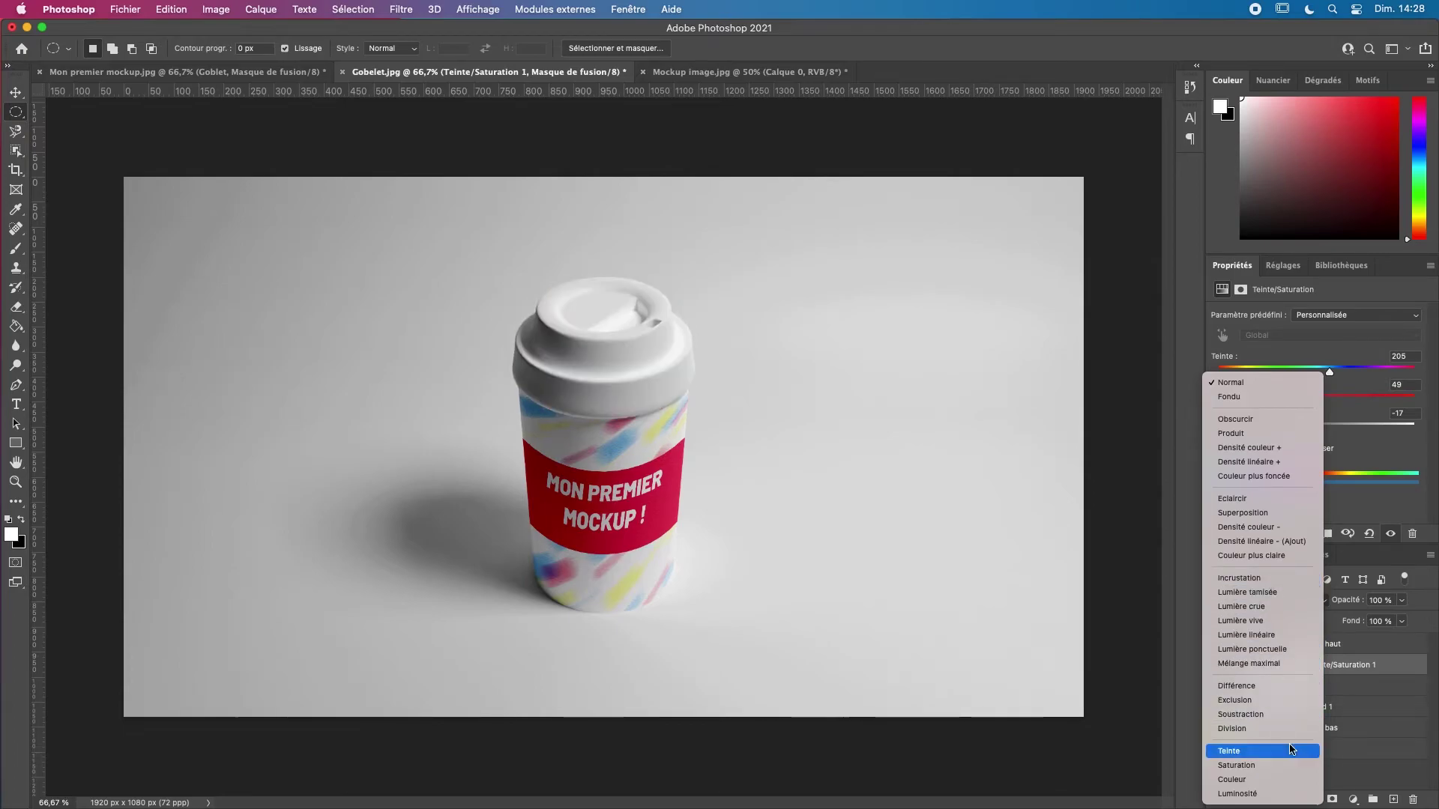
left_click(1229, 382)
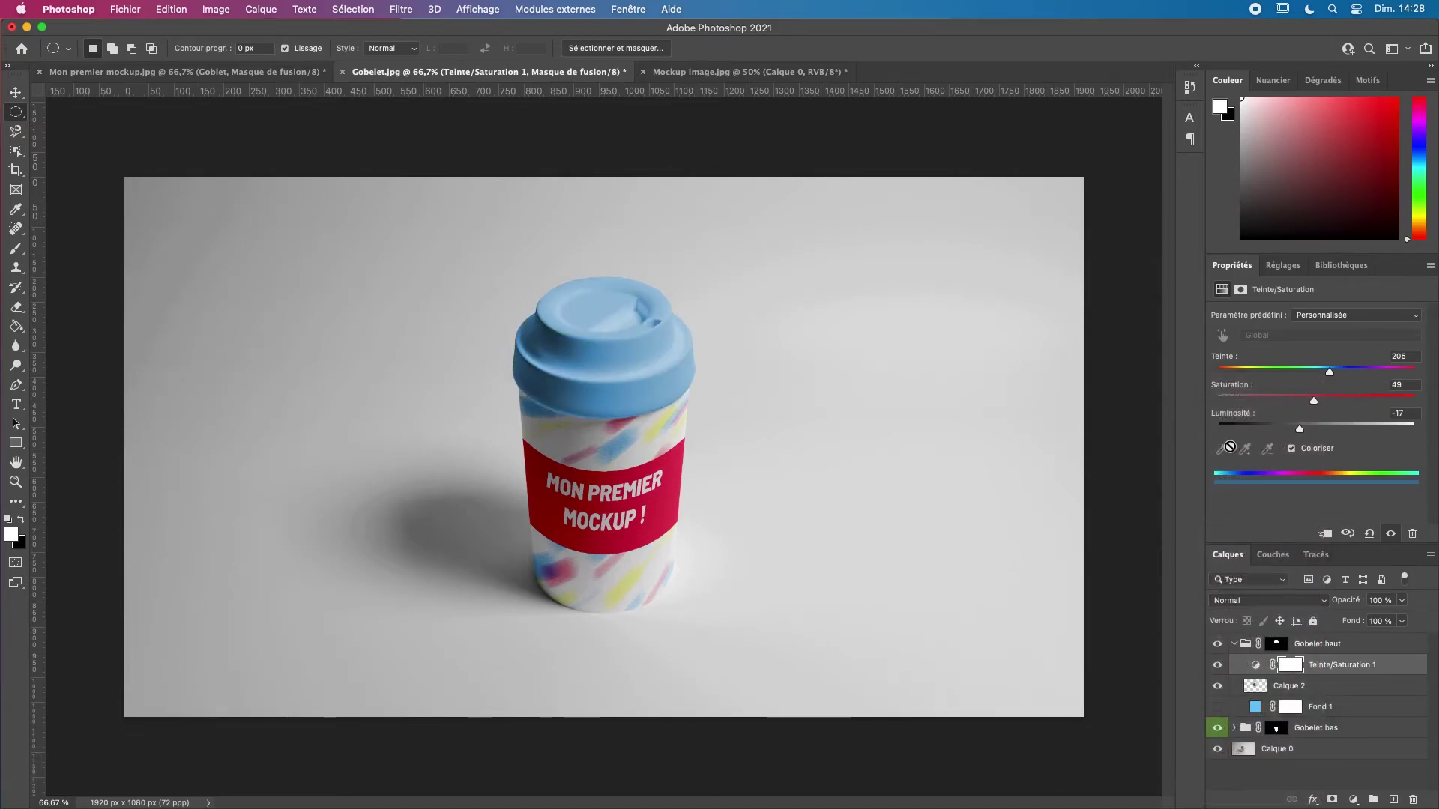
- Compare the lid with Calque 2 and the Teinte/Saturation adjustment hidden and shown, and delete Calque 2
left_click(1218, 686)
left_click(1217, 684)
left_click(1217, 666)
left_click(1315, 688)
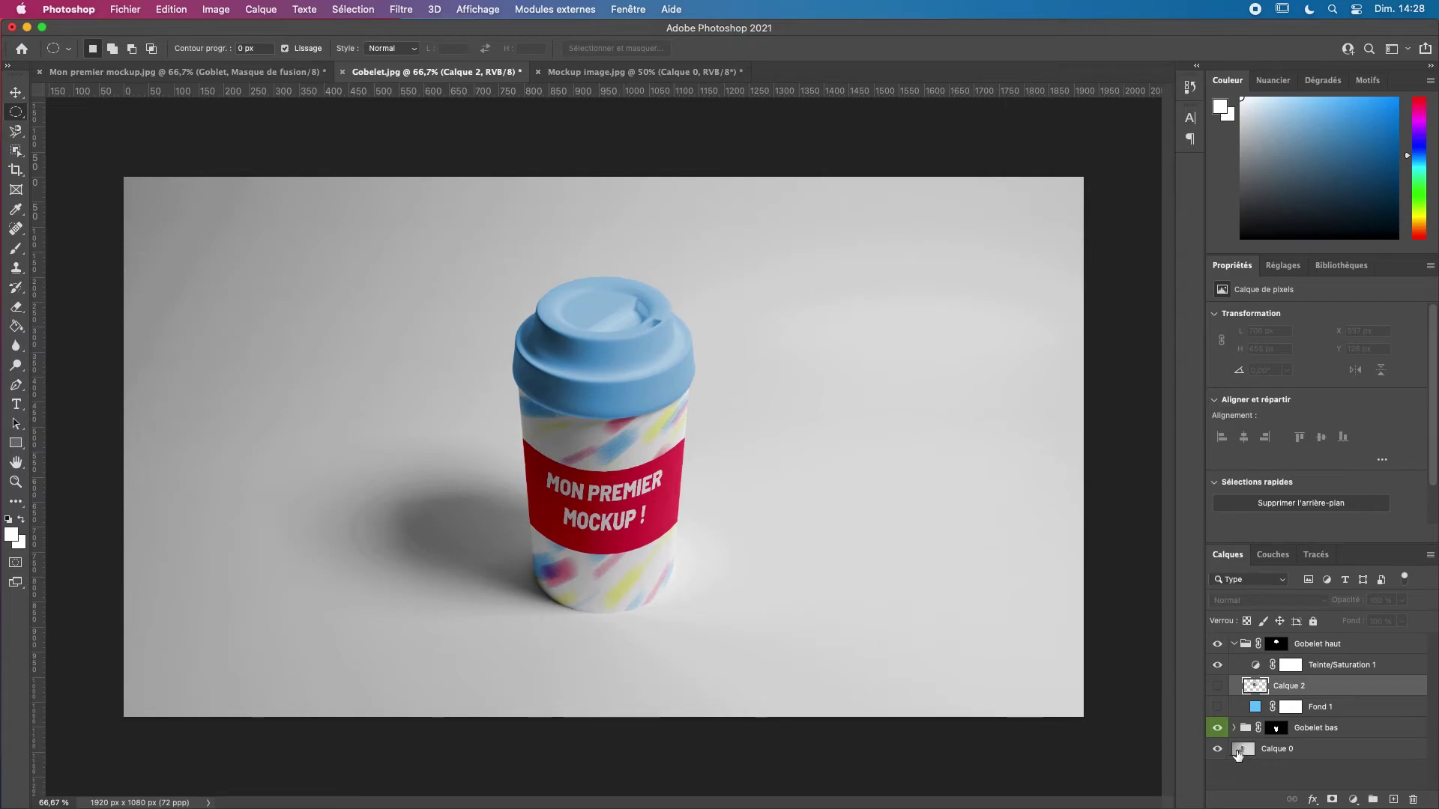
left_click(1218, 664)
left_click(1218, 664)
left_click_drag(1272, 688, 1412, 799)
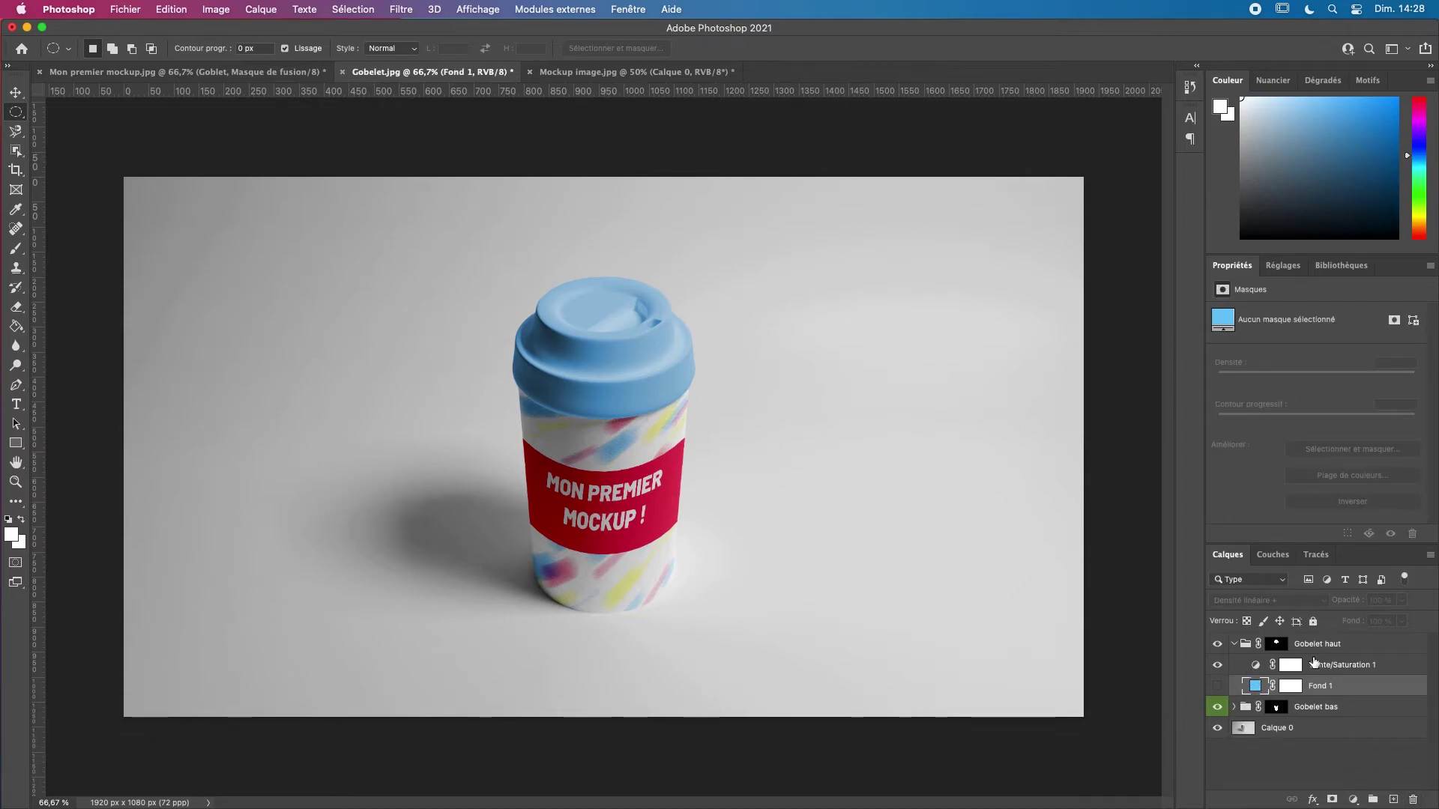
- Delete the Fond 1 fill layer with its mask and collapse the Gobelet haut group
key("alt+bracketright")
key("alt+bracketright")
left_click(1241, 665)
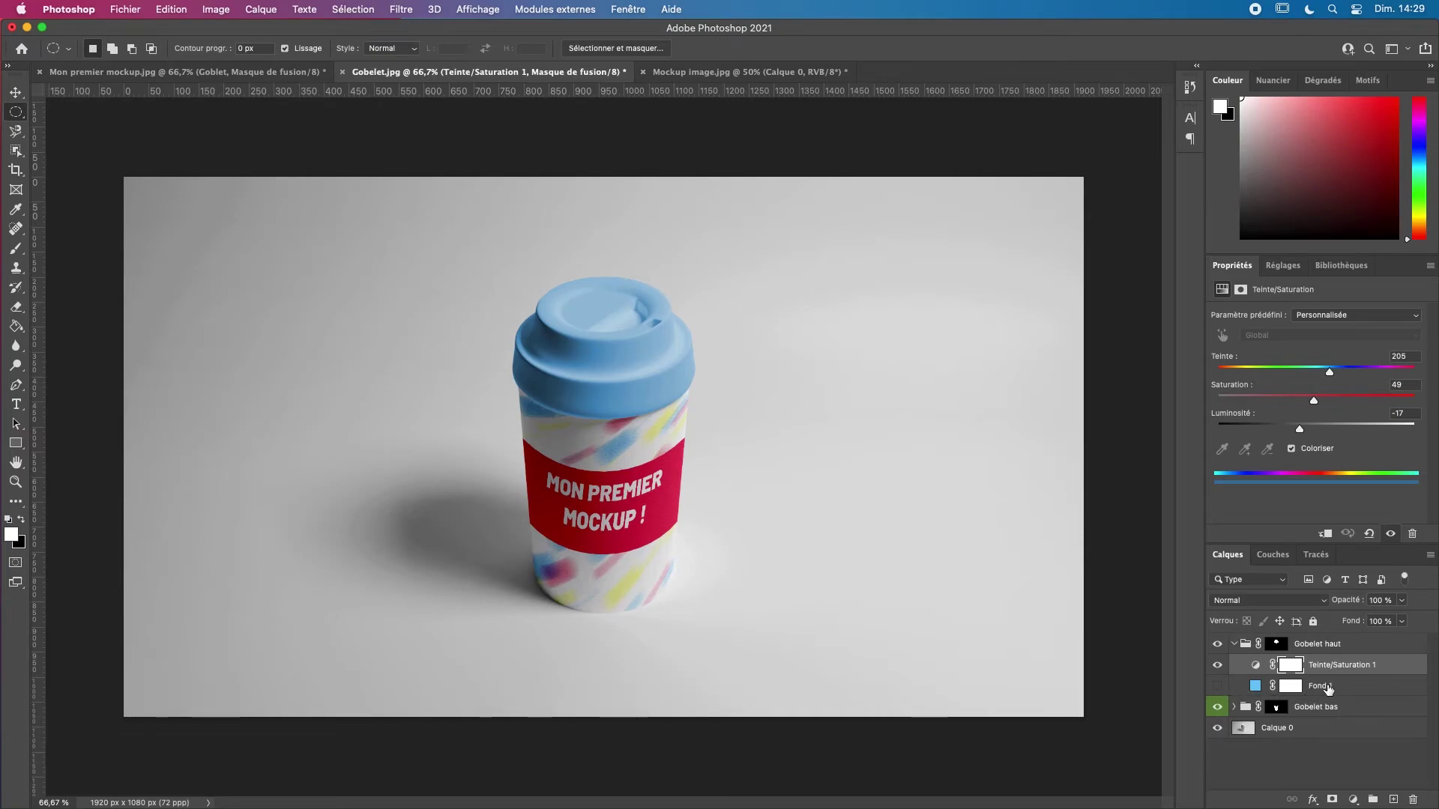
left_click_drag(1288, 689, 1413, 800)
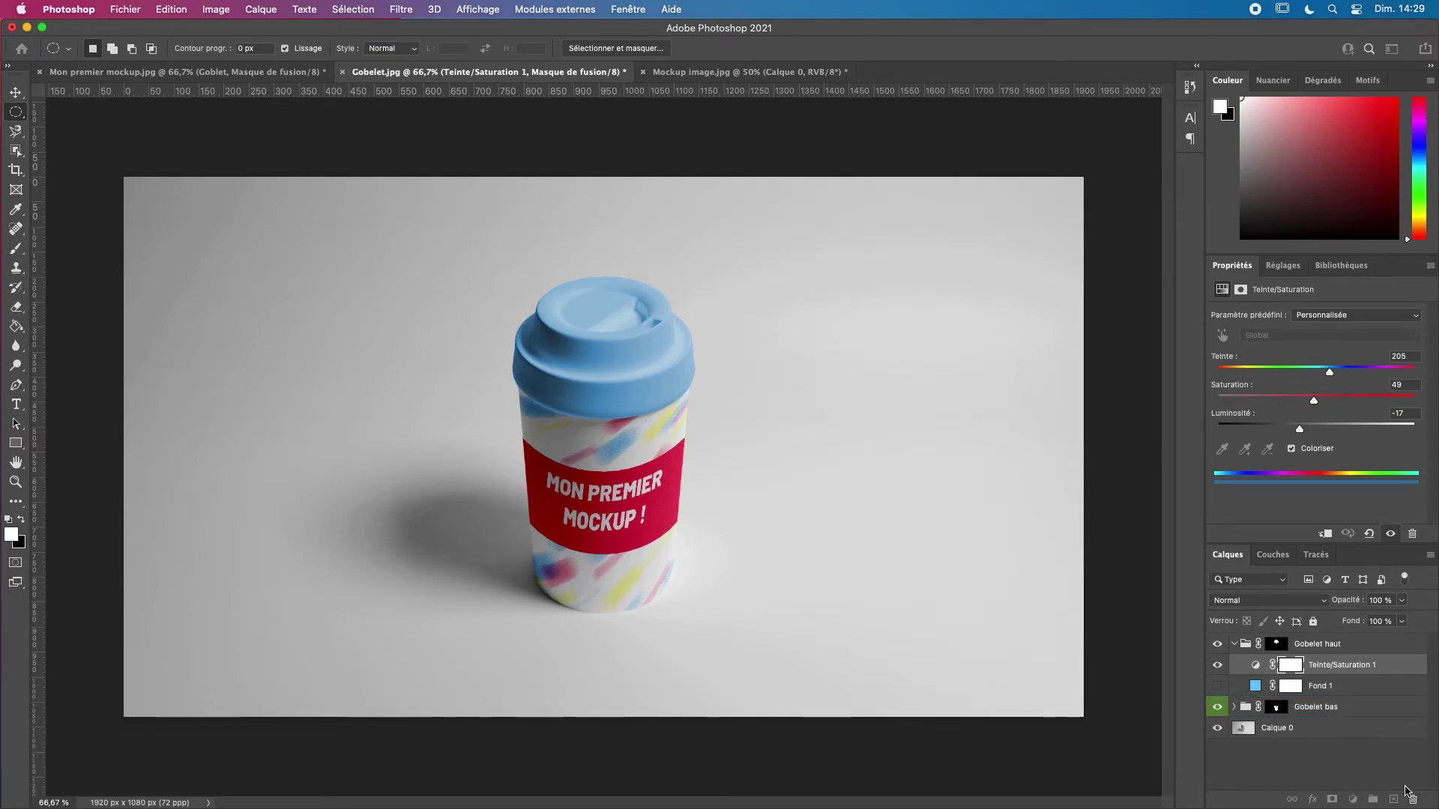
left_click(797, 288)
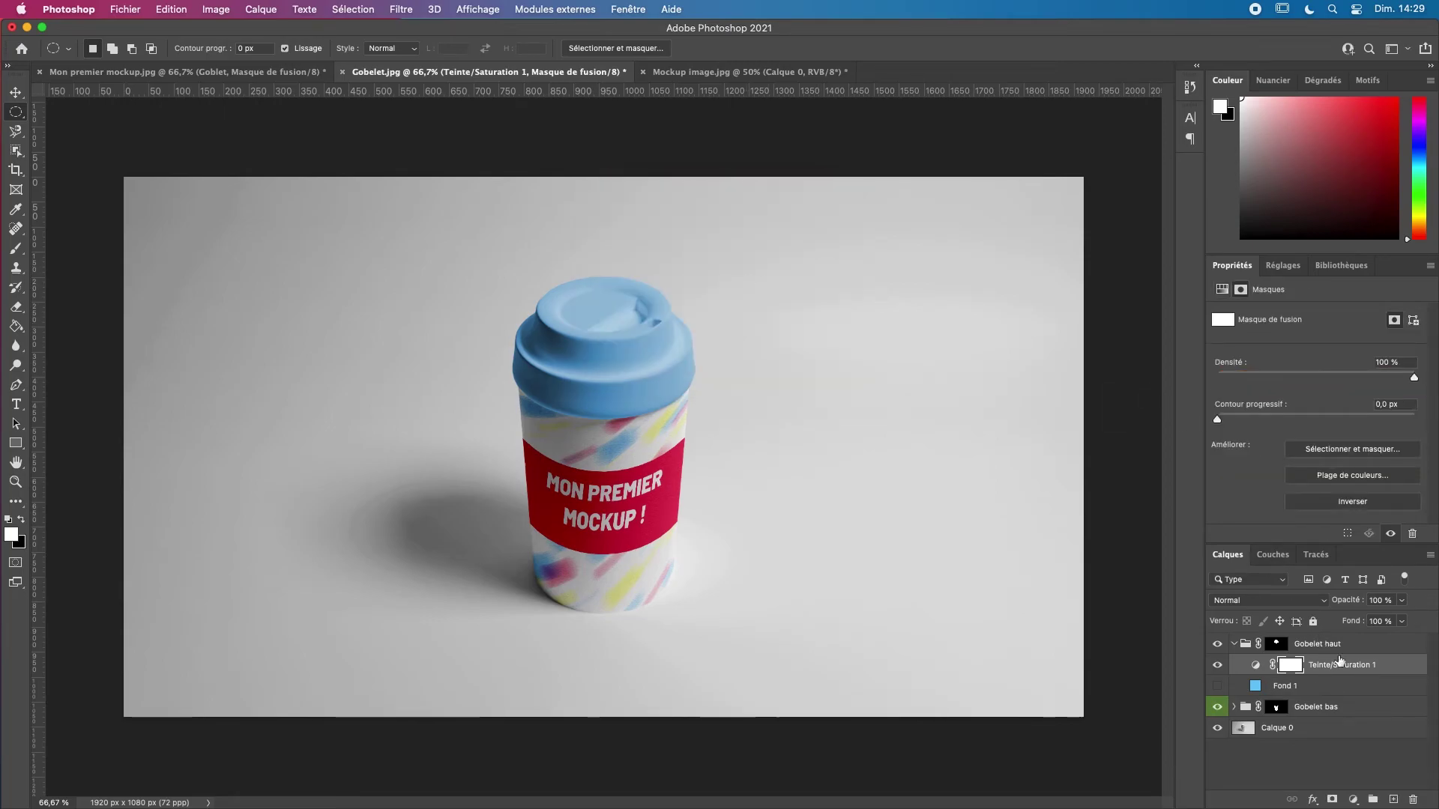
left_click_drag(1278, 676, 1412, 800)
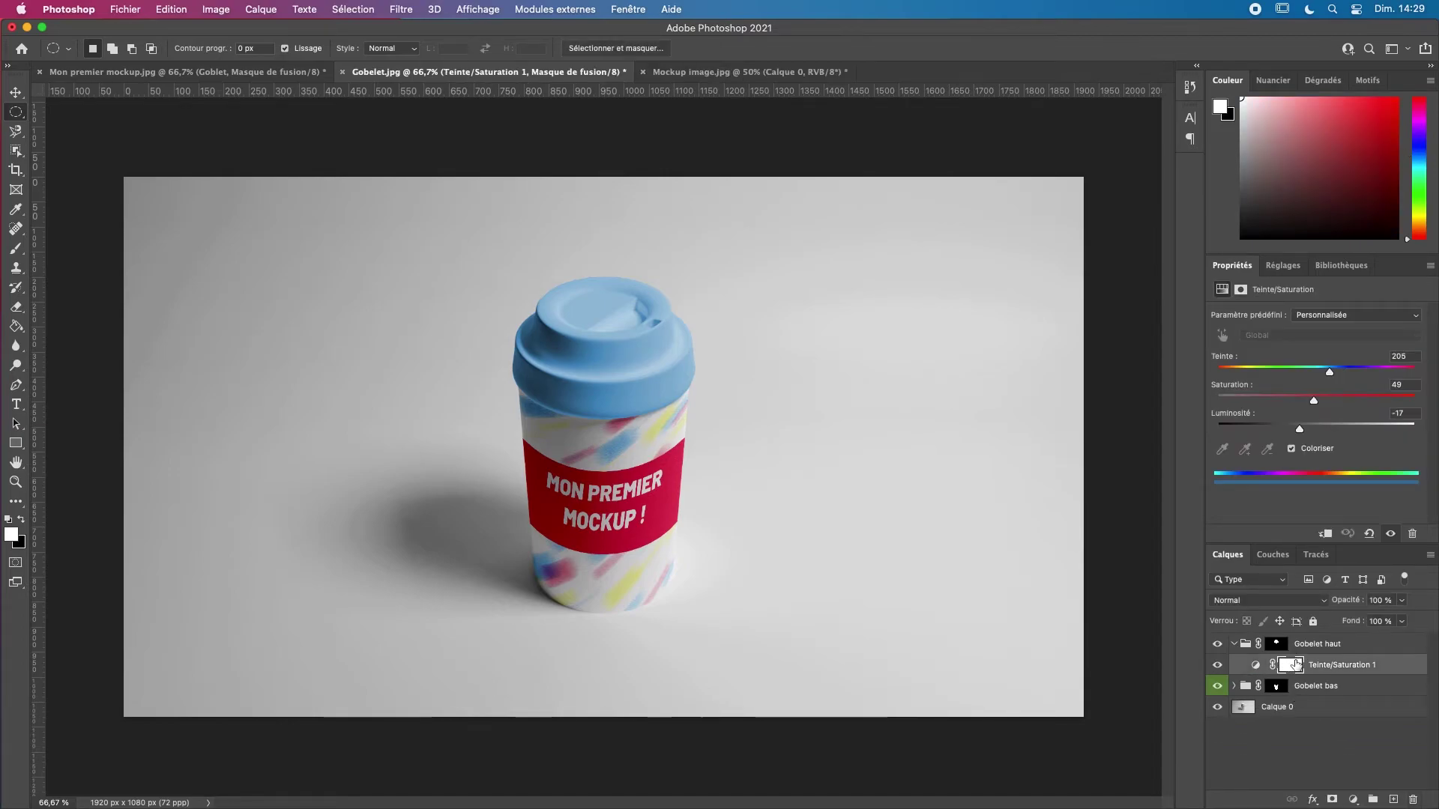
left_click(1247, 644)
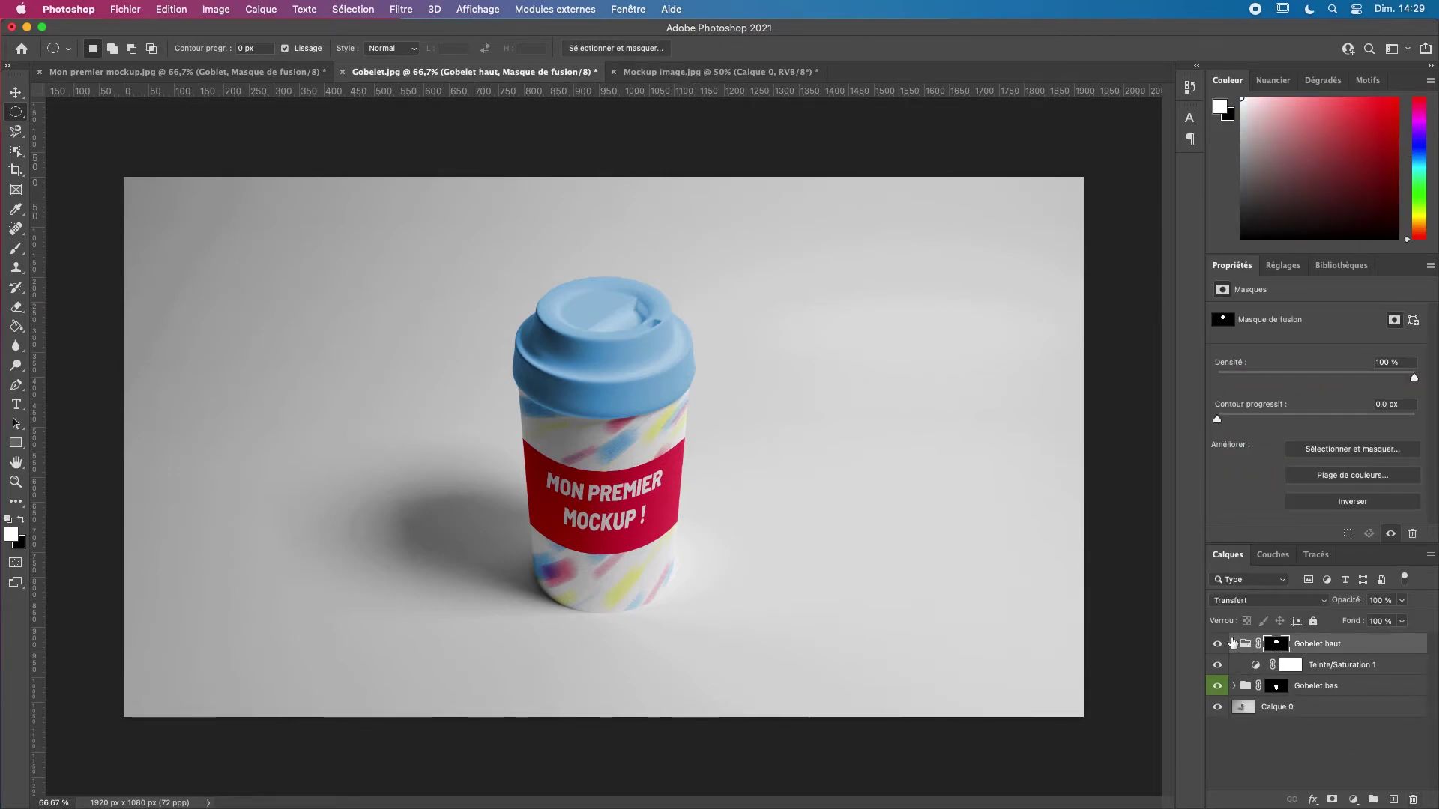
left_click(1234, 644)
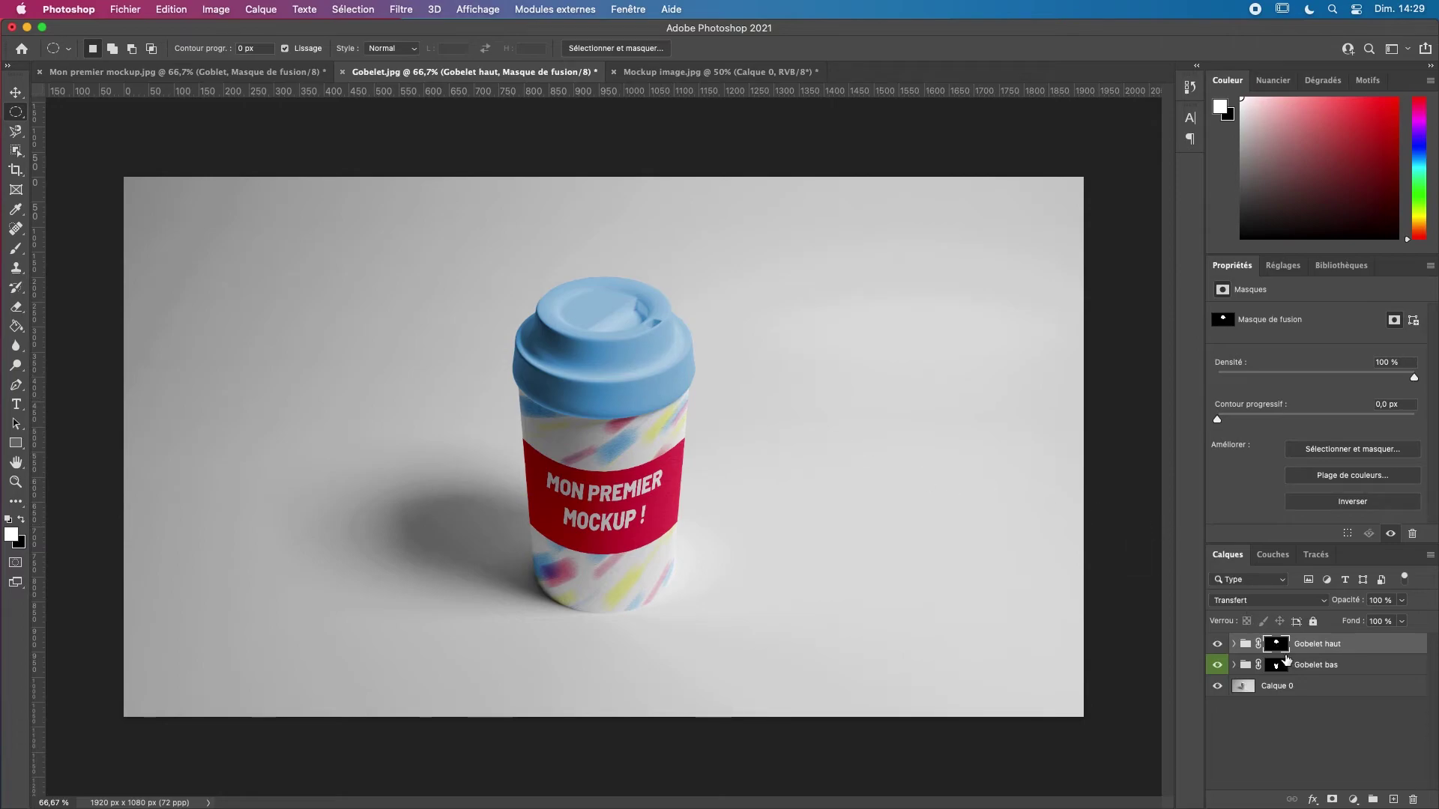
left_click(1233, 644)
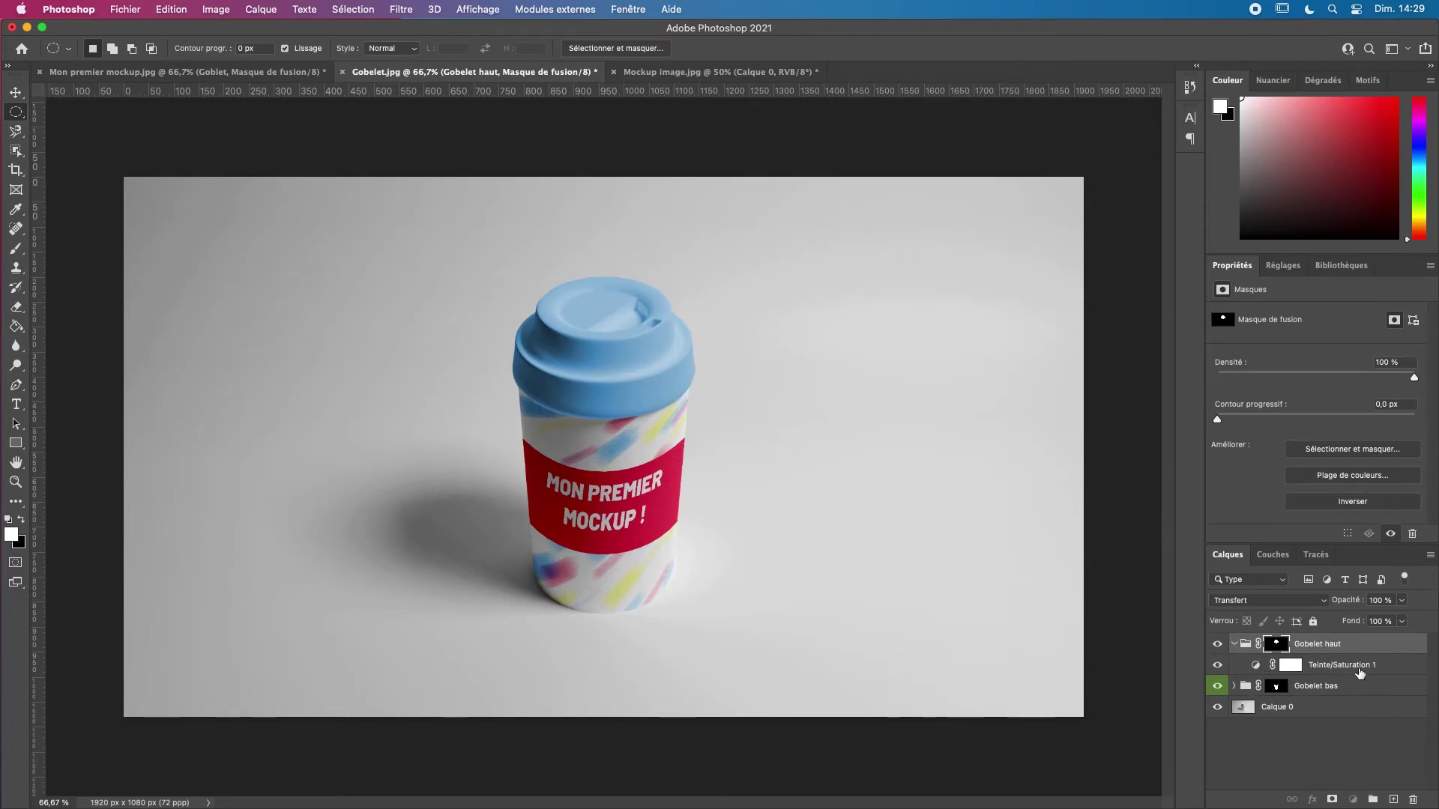
left_click(1334, 665)
left_click(1333, 650)
left_click(1321, 670)
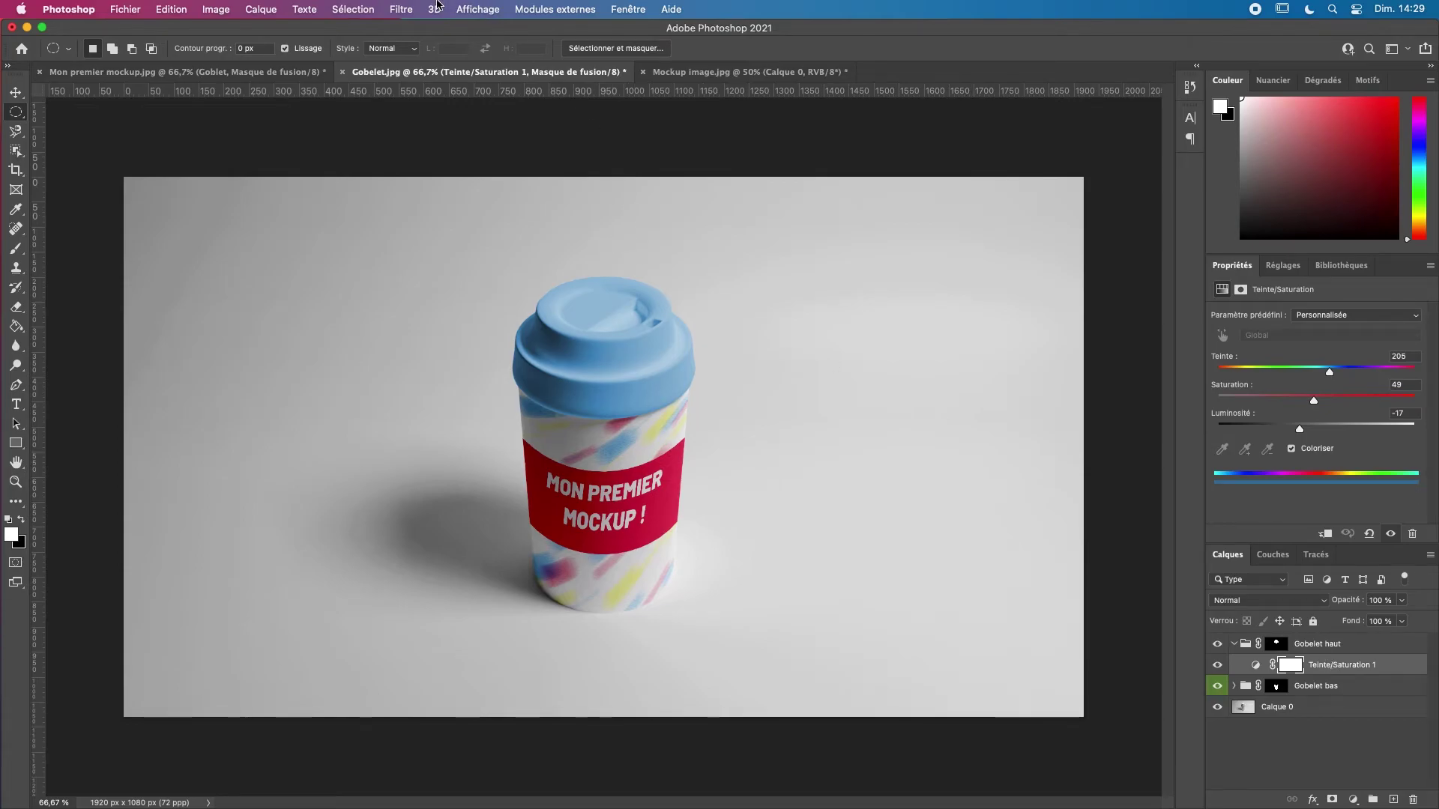
left_click(412, 6)
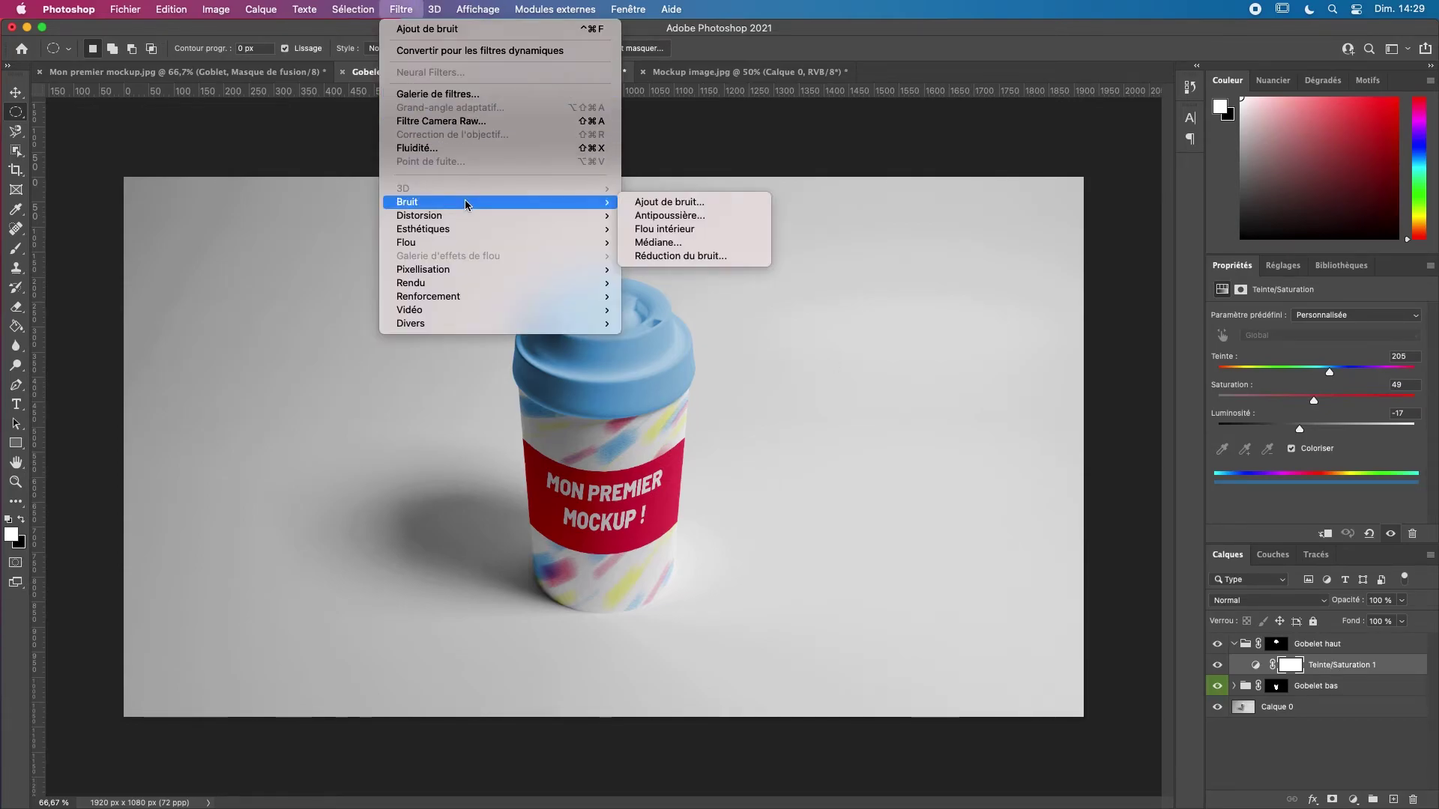
left_click(458, 91)
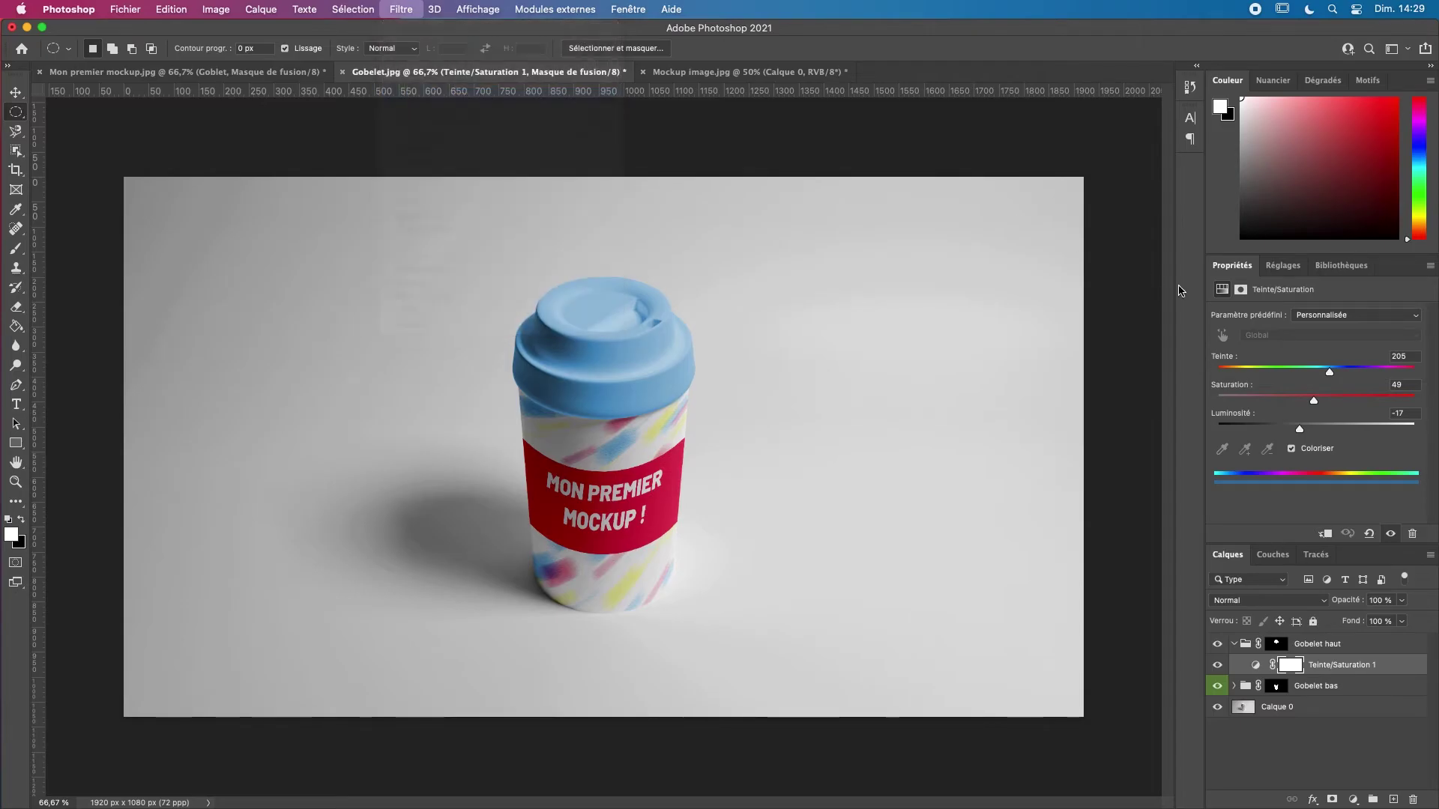
left_click(1129, 223)
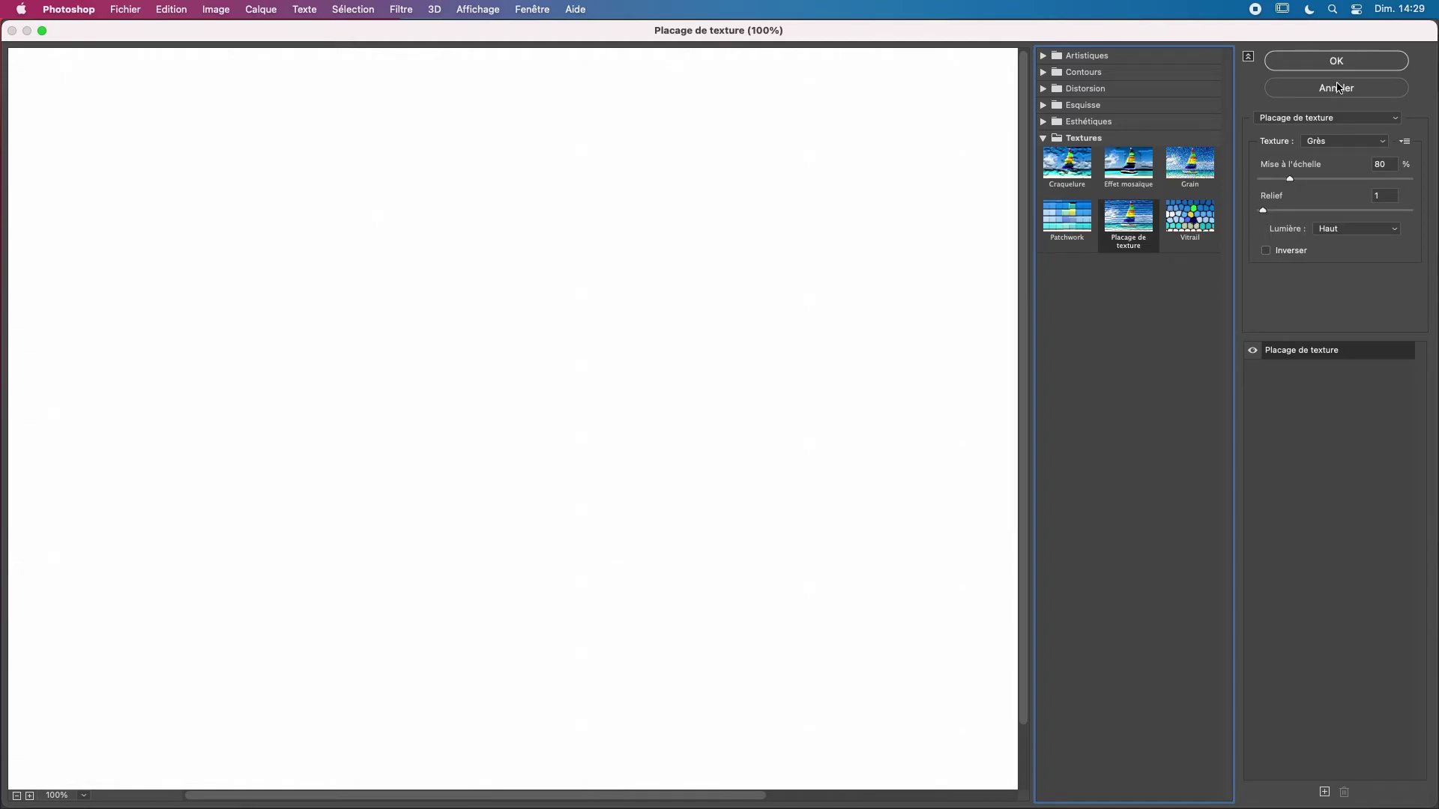
mouse_move(1315, 177)
left_mouse_down()
mouse_move(1419, 177)
mouse_move(1308, 178)
left_mouse_up()
left_click(1376, 88)
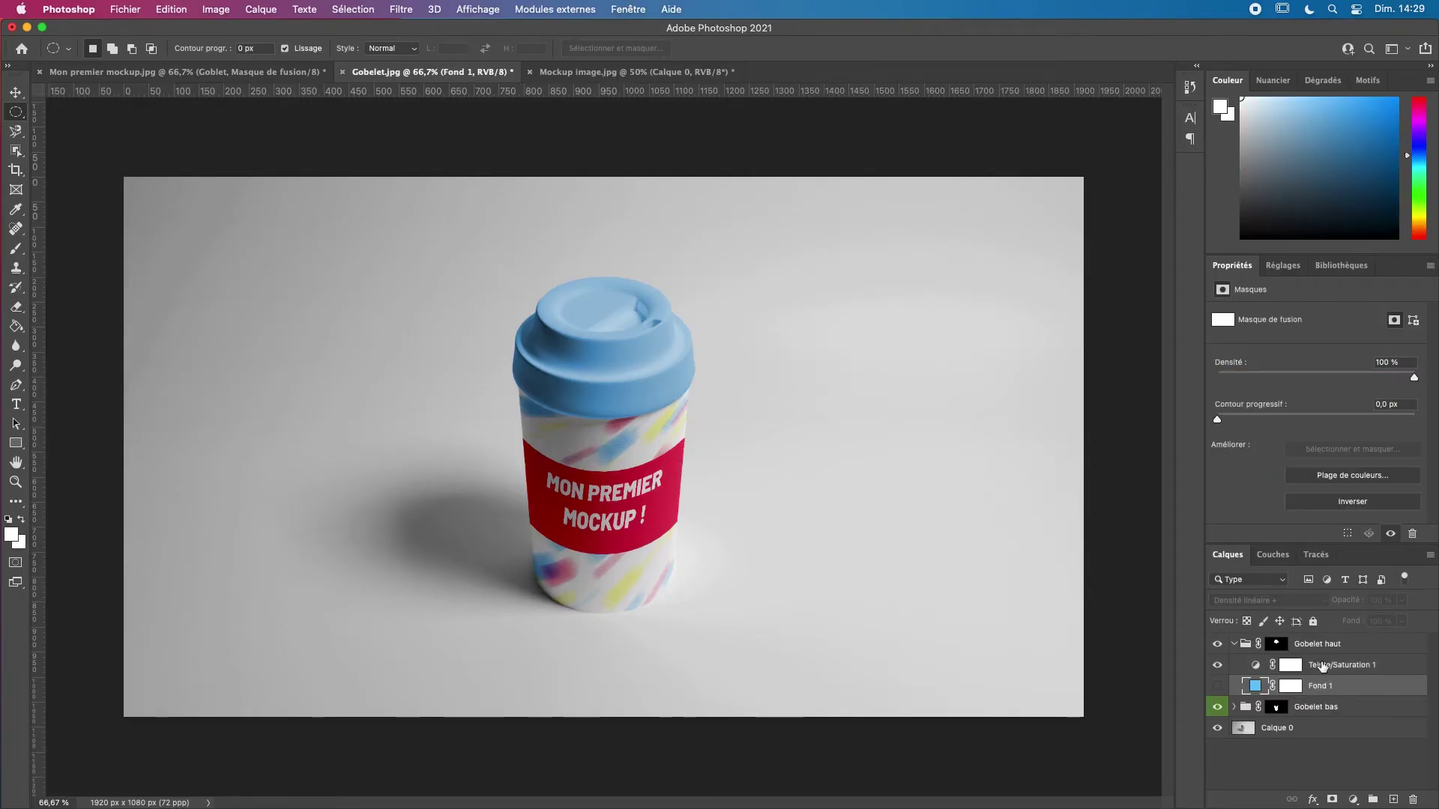
- Bring back the deleted Calque 2 lid layer and remove the Fond 1 fill layer from the Gobelet haut group
left_click(1310, 685)
left_click(1217, 686)
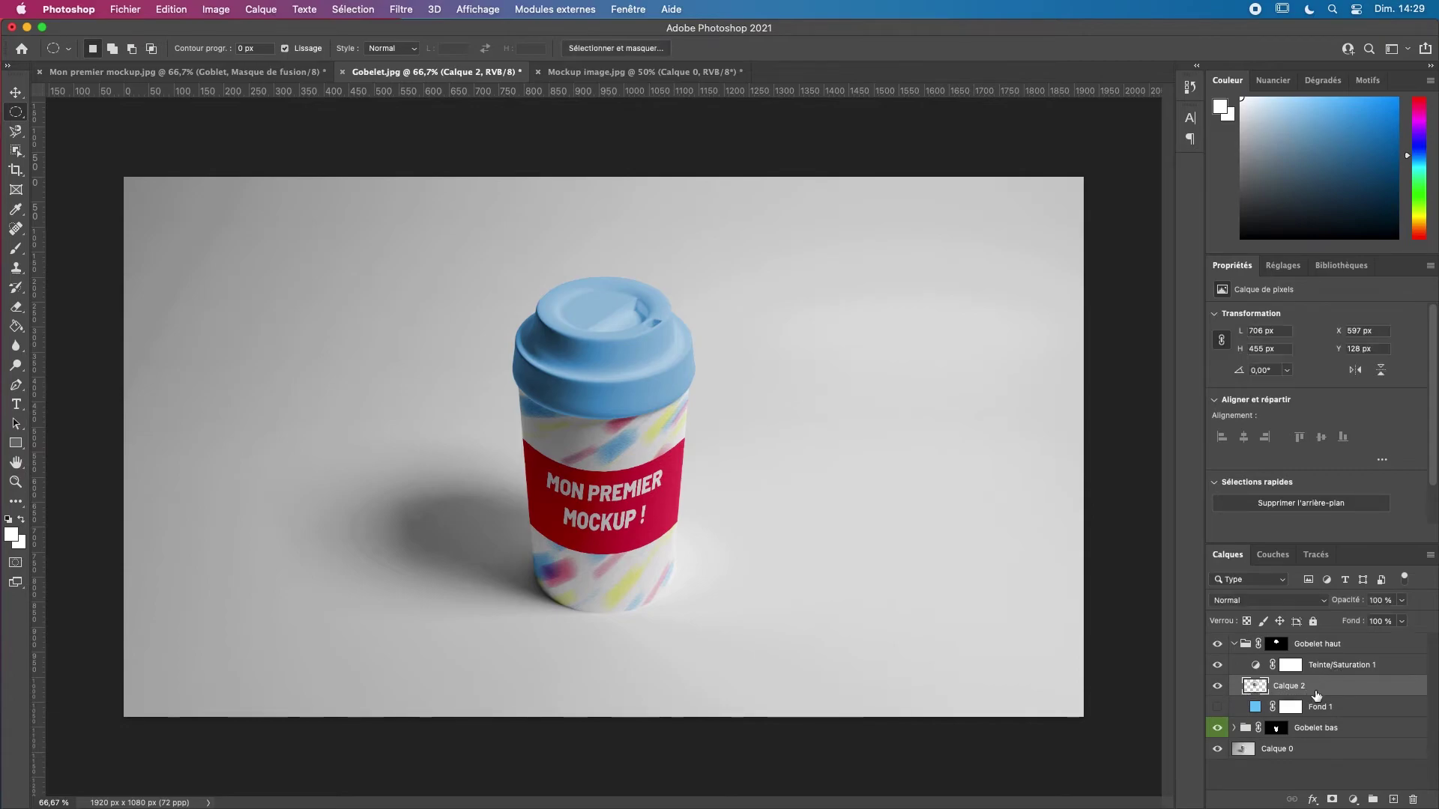
left_click_drag(1277, 710, 1415, 797)
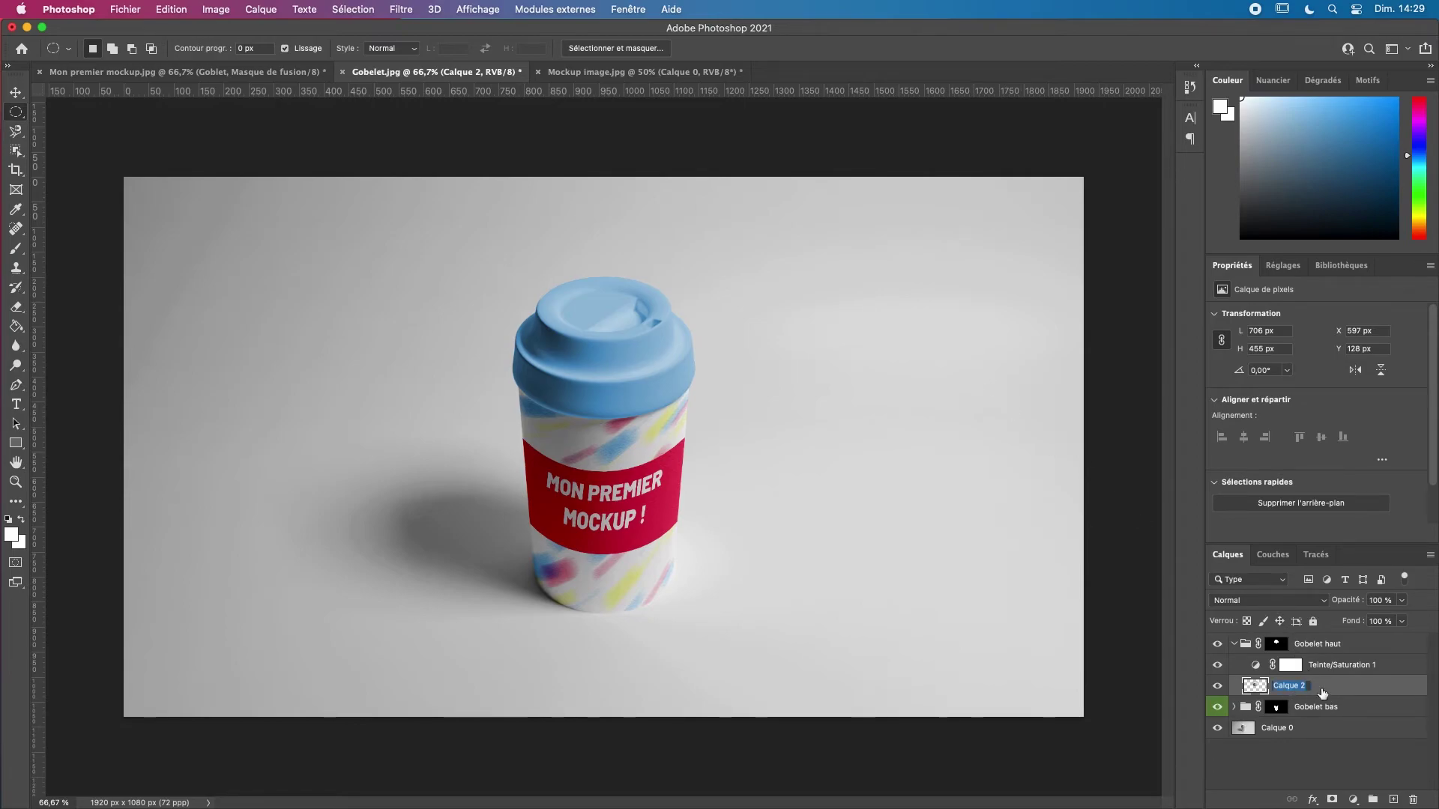
- Rename Calque 2 as Image and apply the Placage de texture filter with Grès, 80 % scale, Relief 1 and light Haut, checking it up close
double_click(1288, 686)
key("Return")
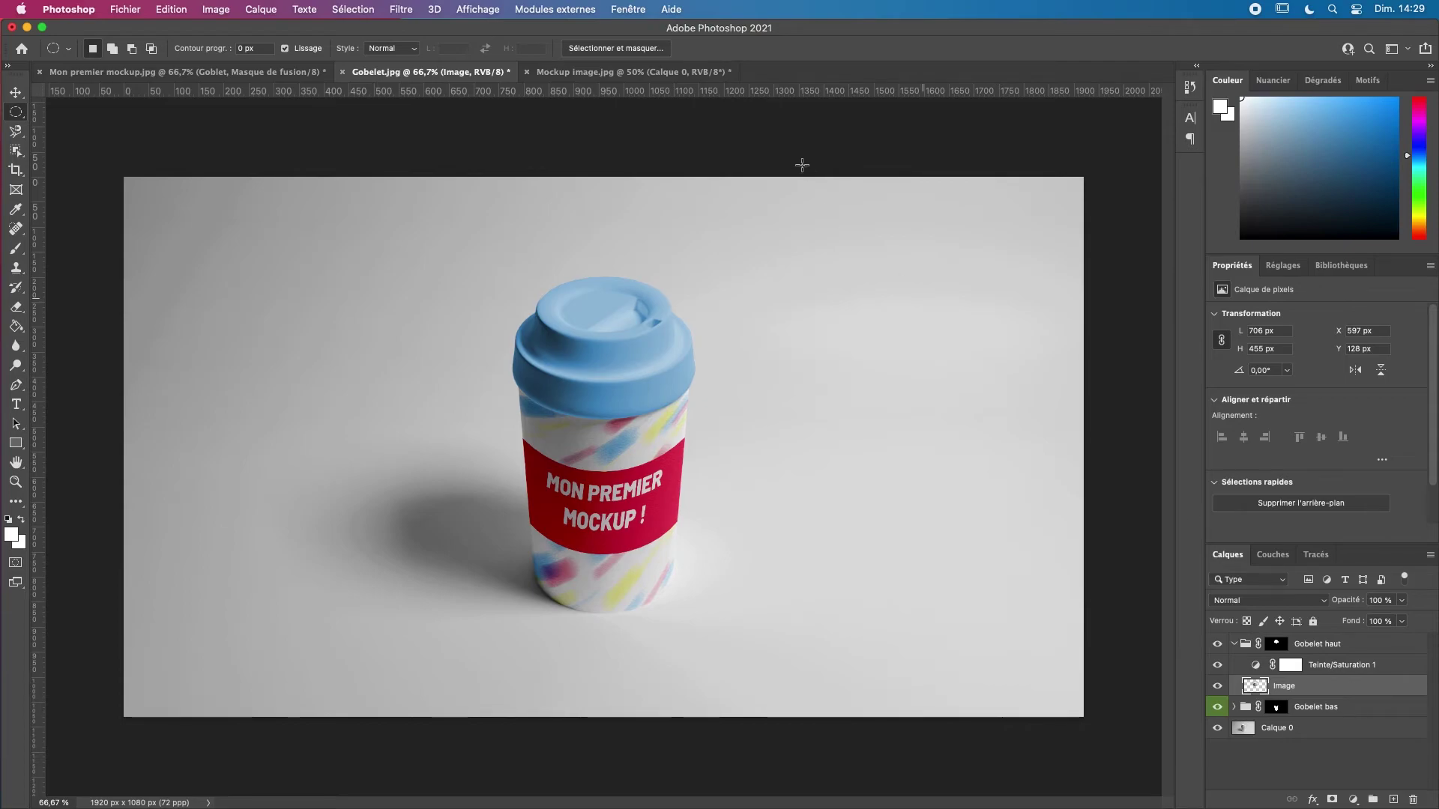
left_click(434, 9)
mouse_move(401, 6)
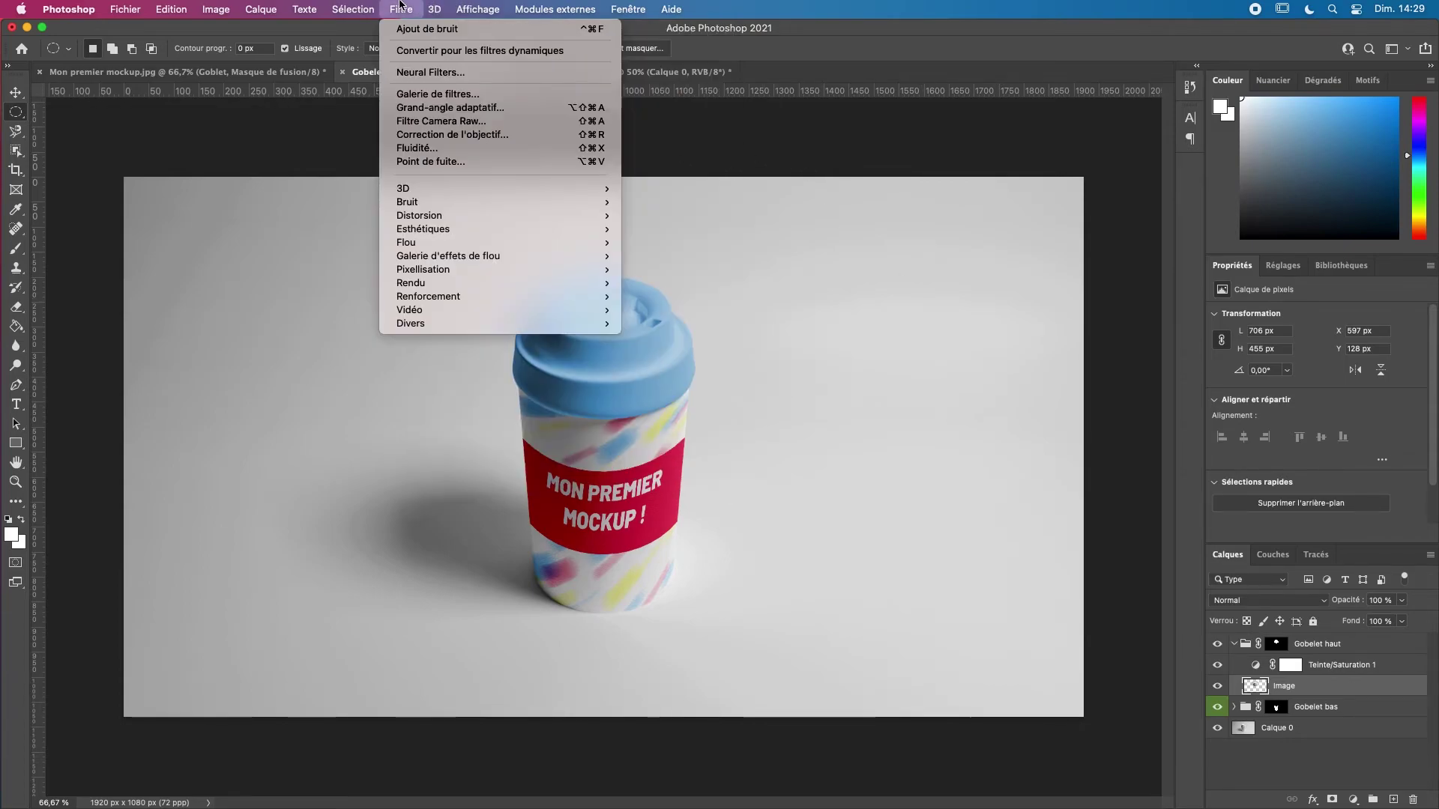
left_click(439, 94)
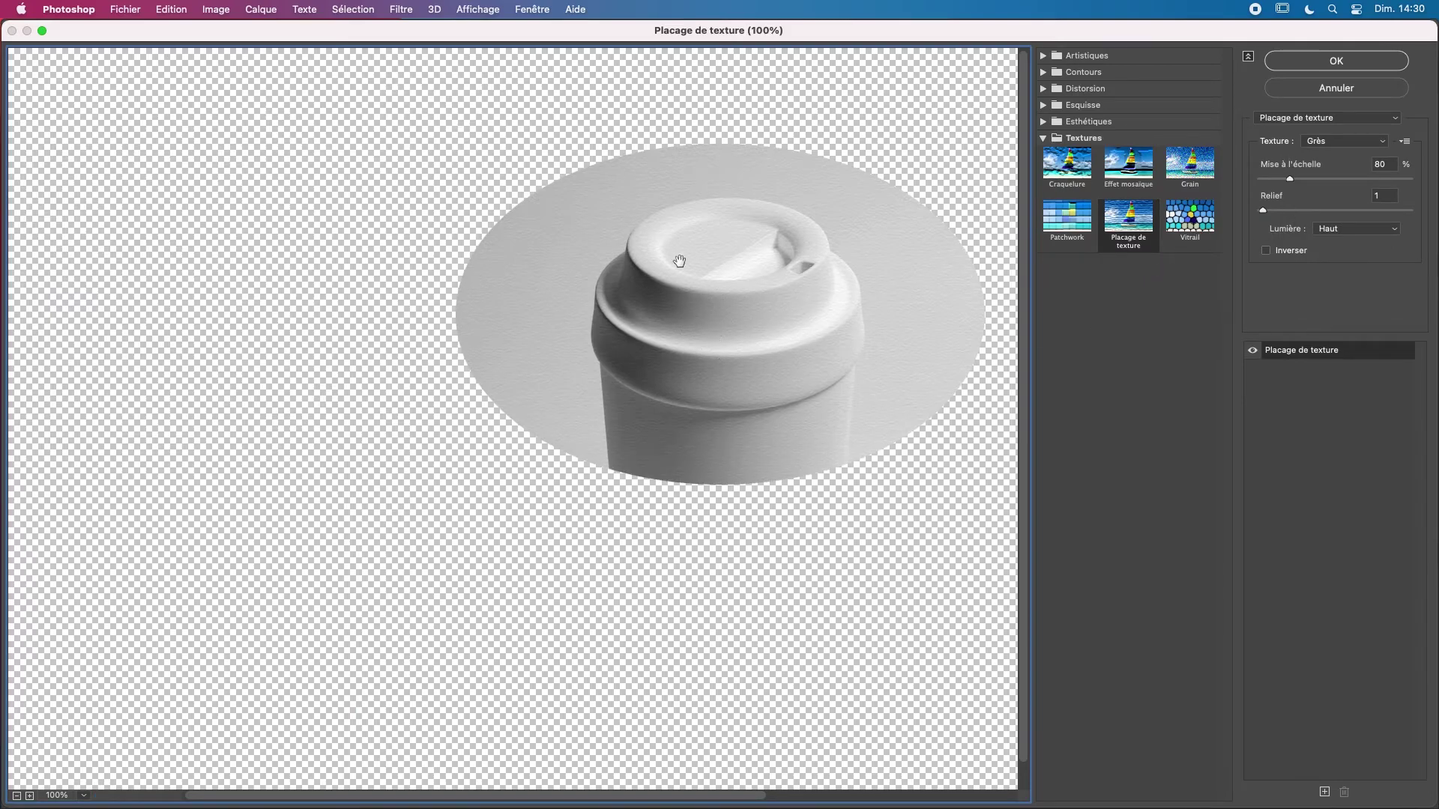
left_click(1335, 61)
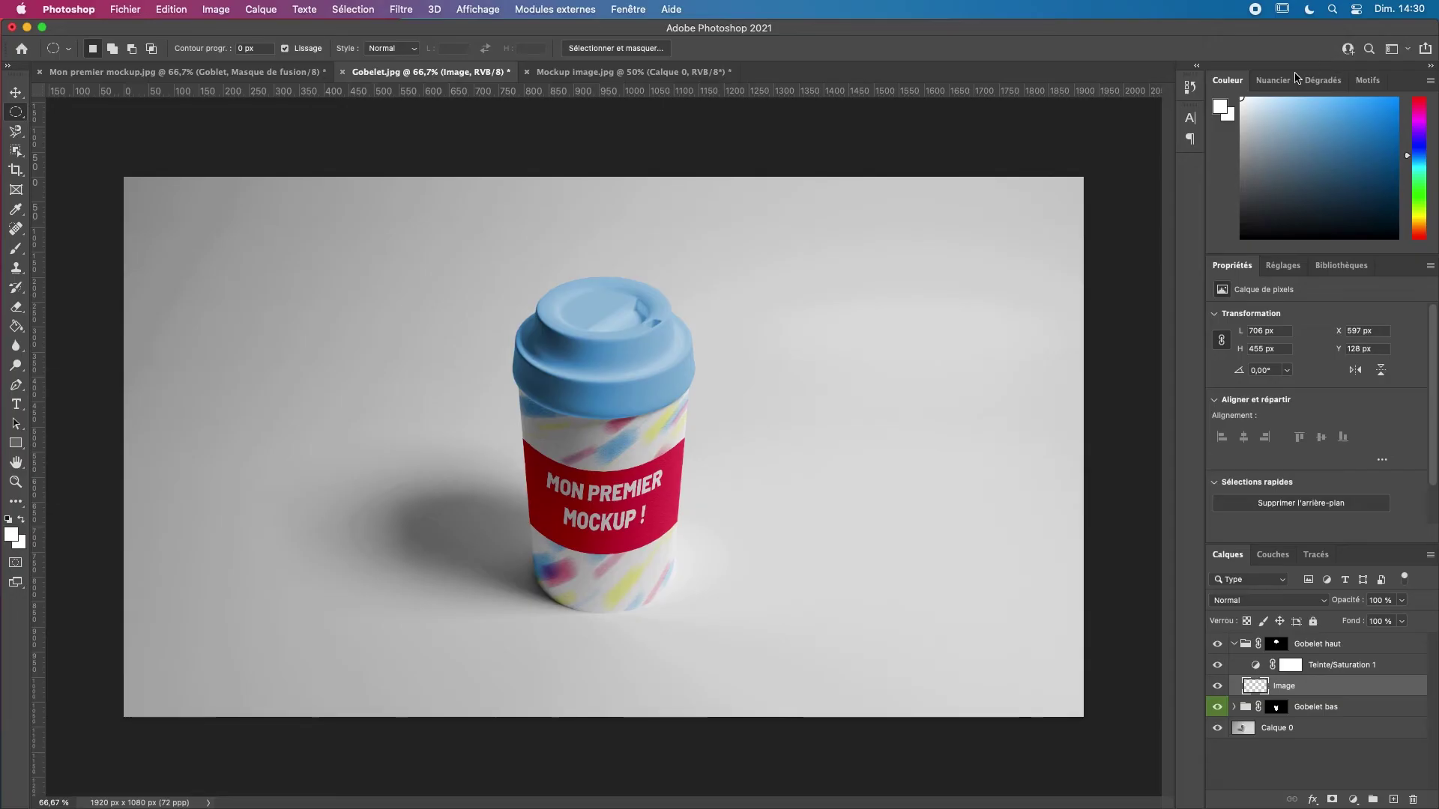
key("super+plus")
key("super+plus")
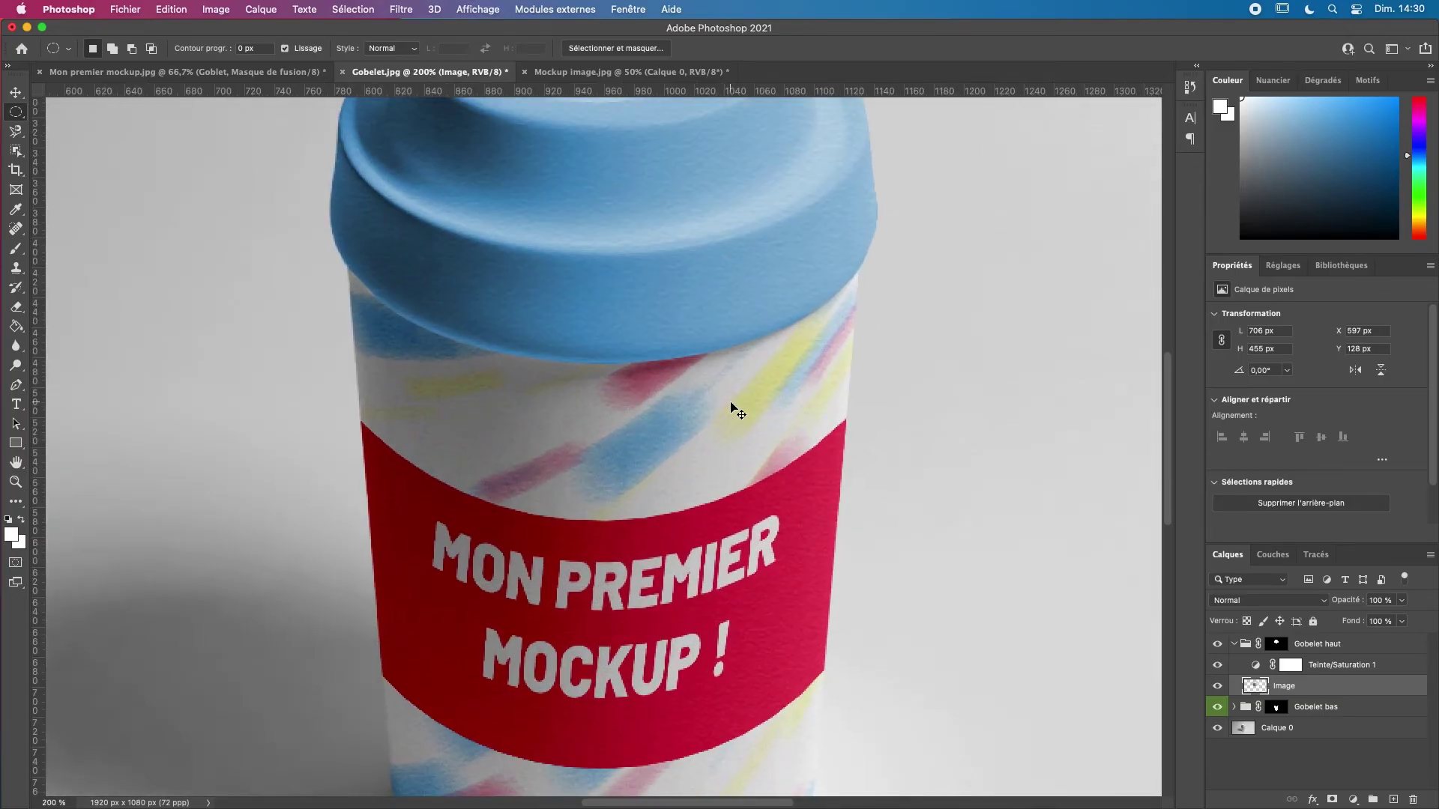
key("super+minus")
key("super+minus")
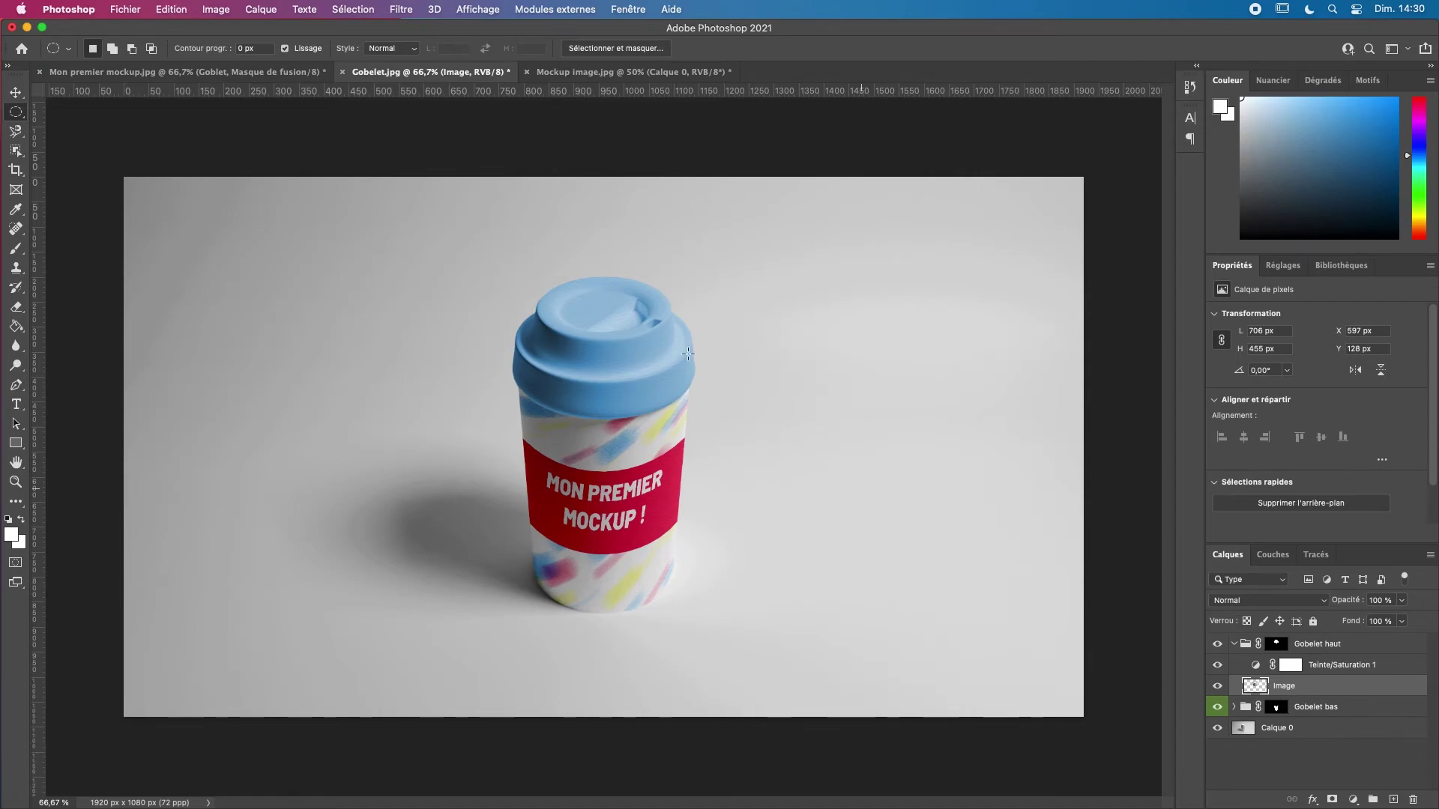
key("super+plus")
key("super+plus")
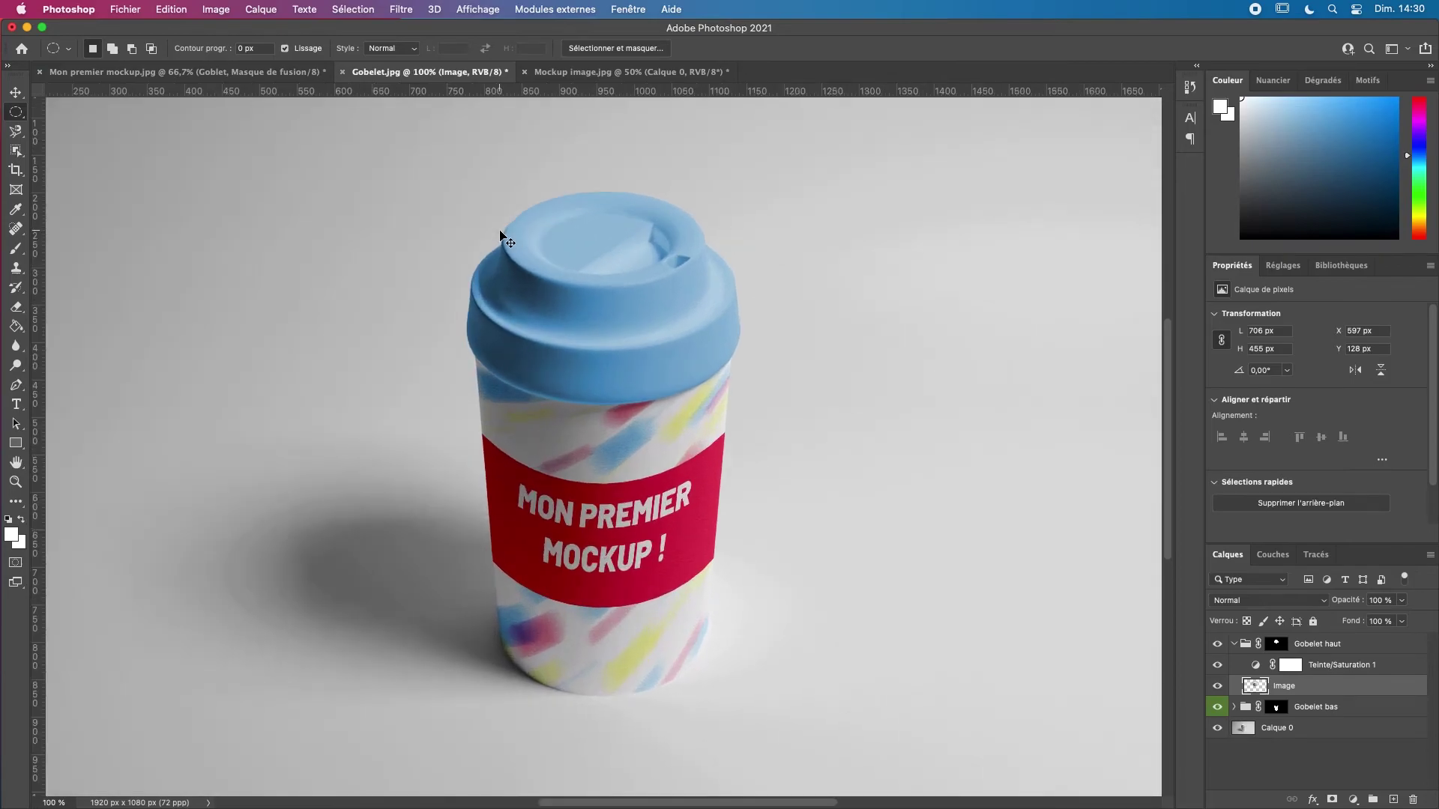
key("super+minus")
- Convert the Image layer to a smart object and apply the Filter Gallery texture to it as a smart filter
right_click(1300, 688)
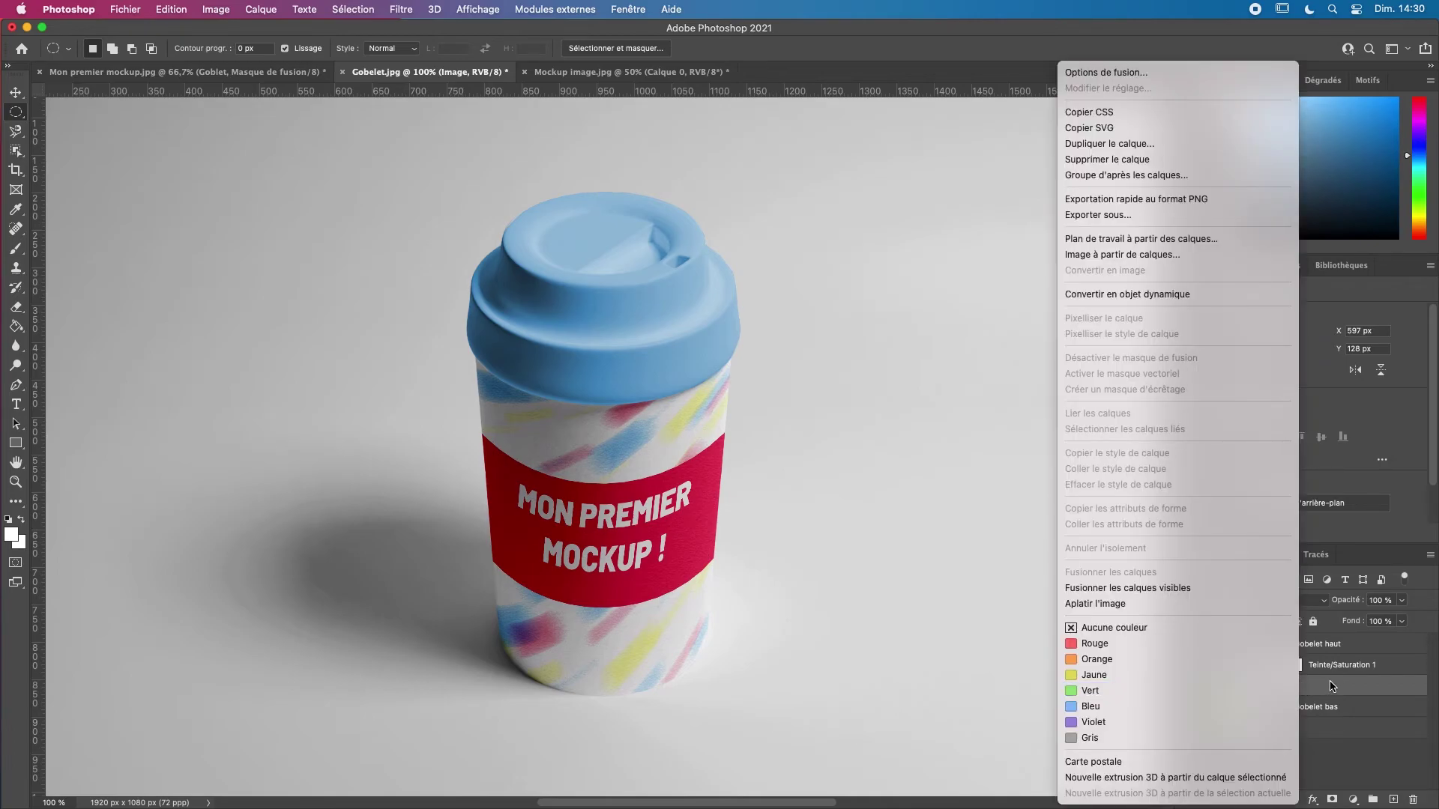
left_click(1331, 686)
right_click(1341, 685)
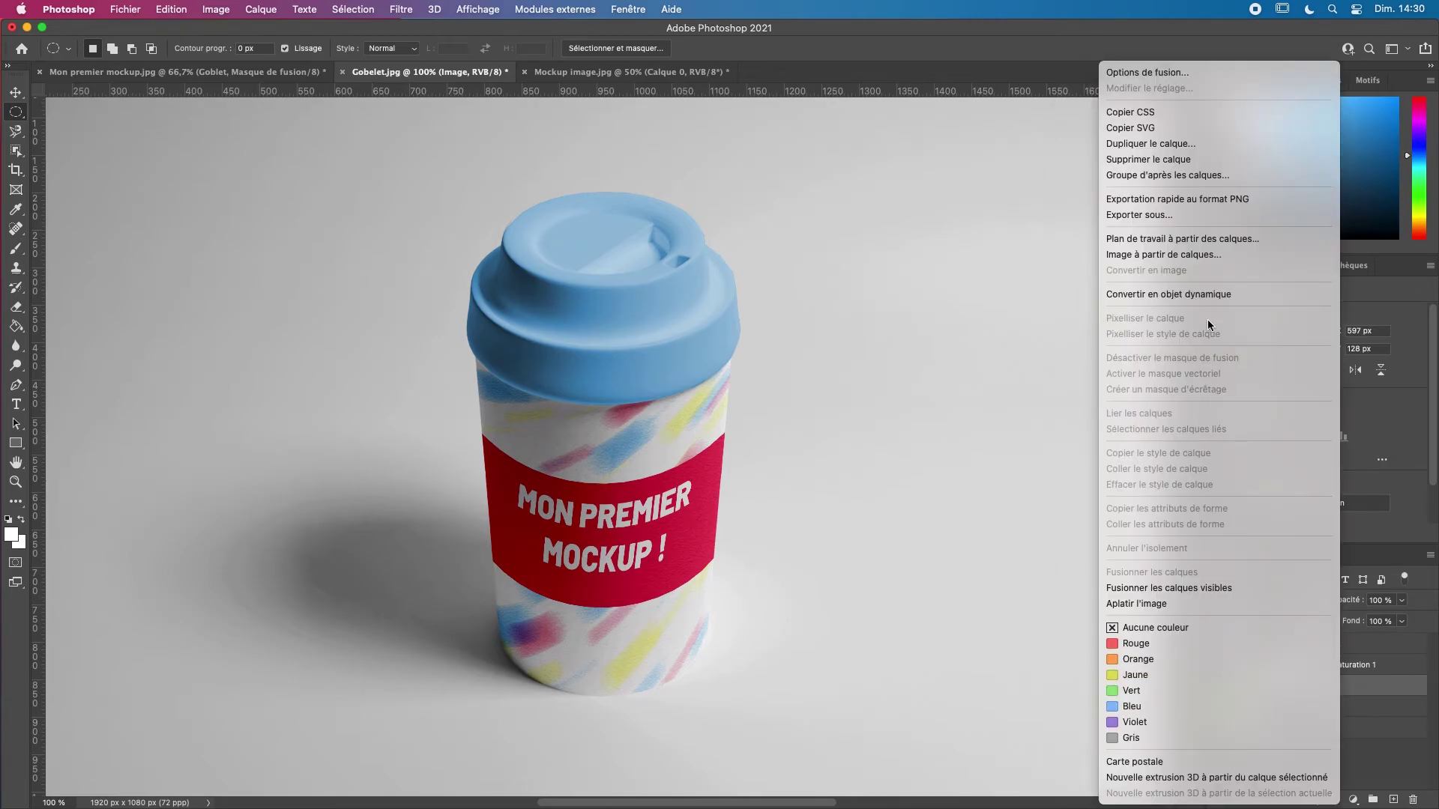
left_click(1199, 294)
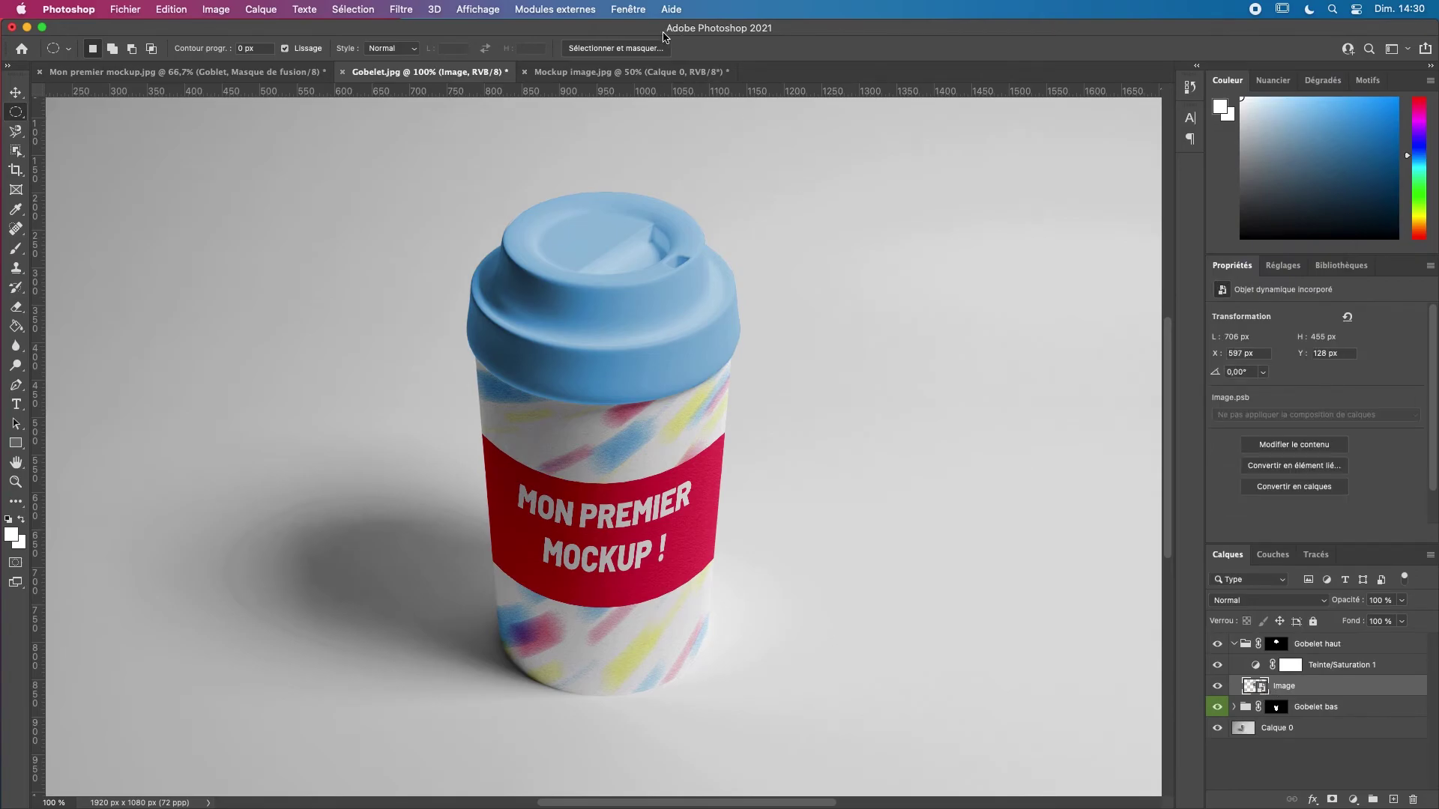
left_click(433, 8)
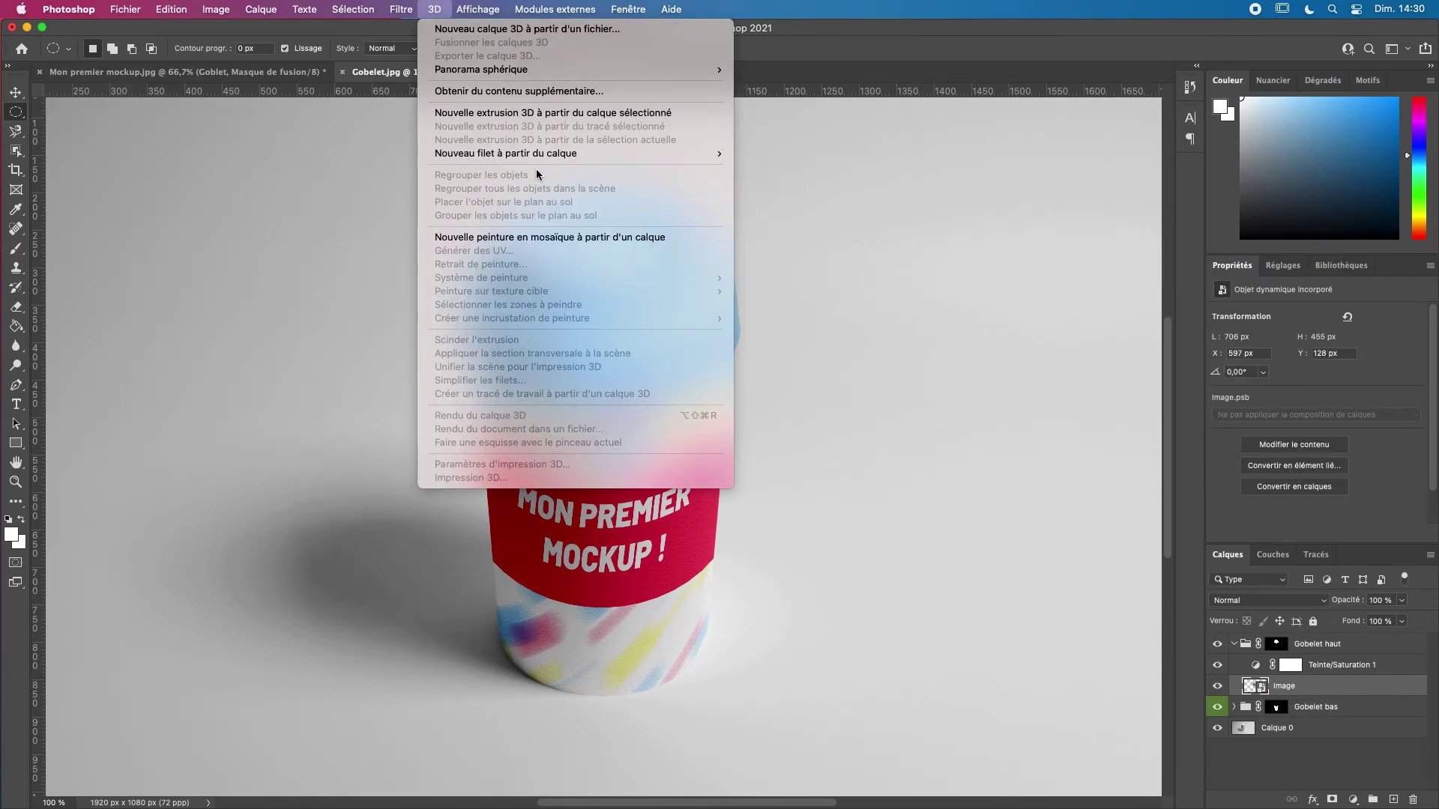
mouse_move(401, 6)
left_click(438, 94)
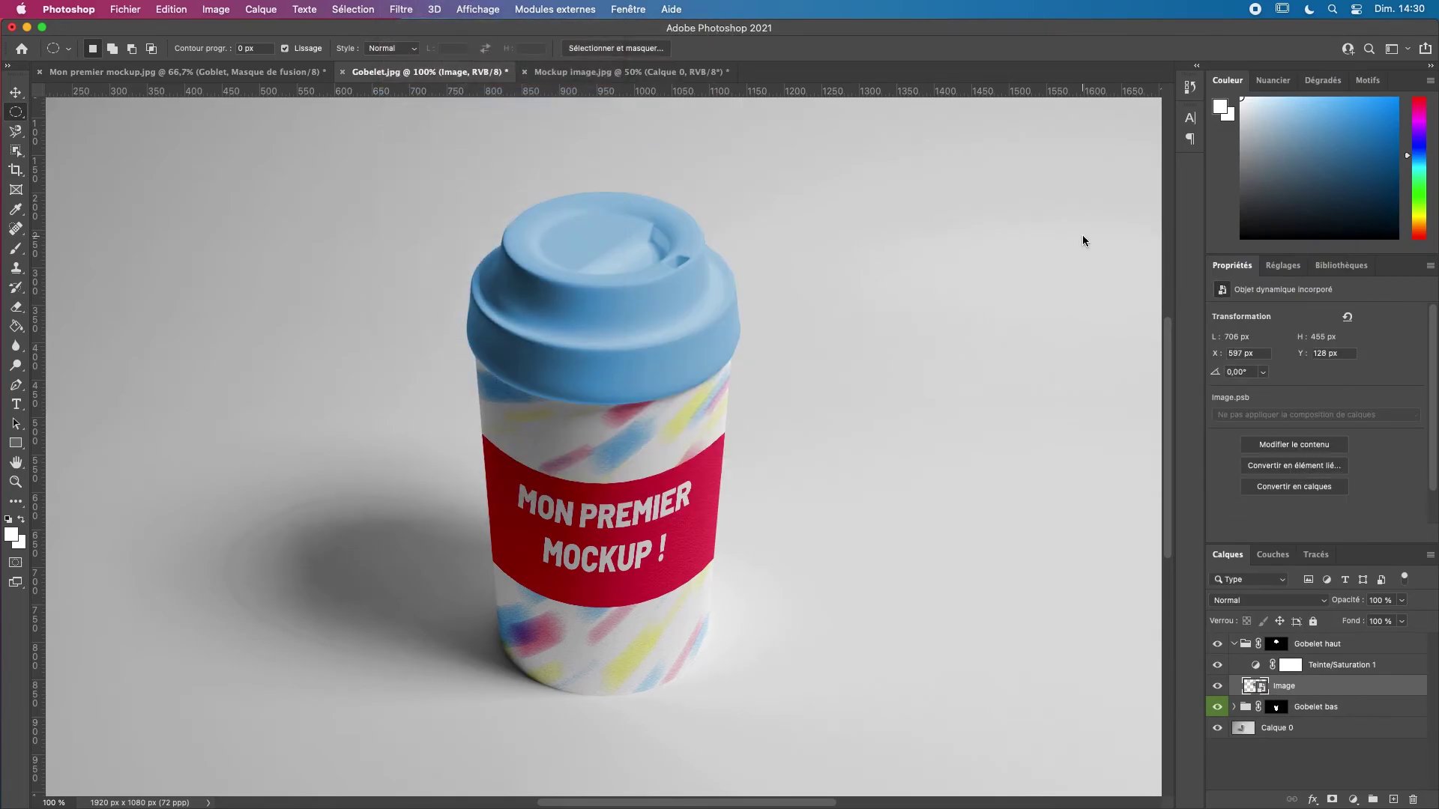
left_click(1343, 57)
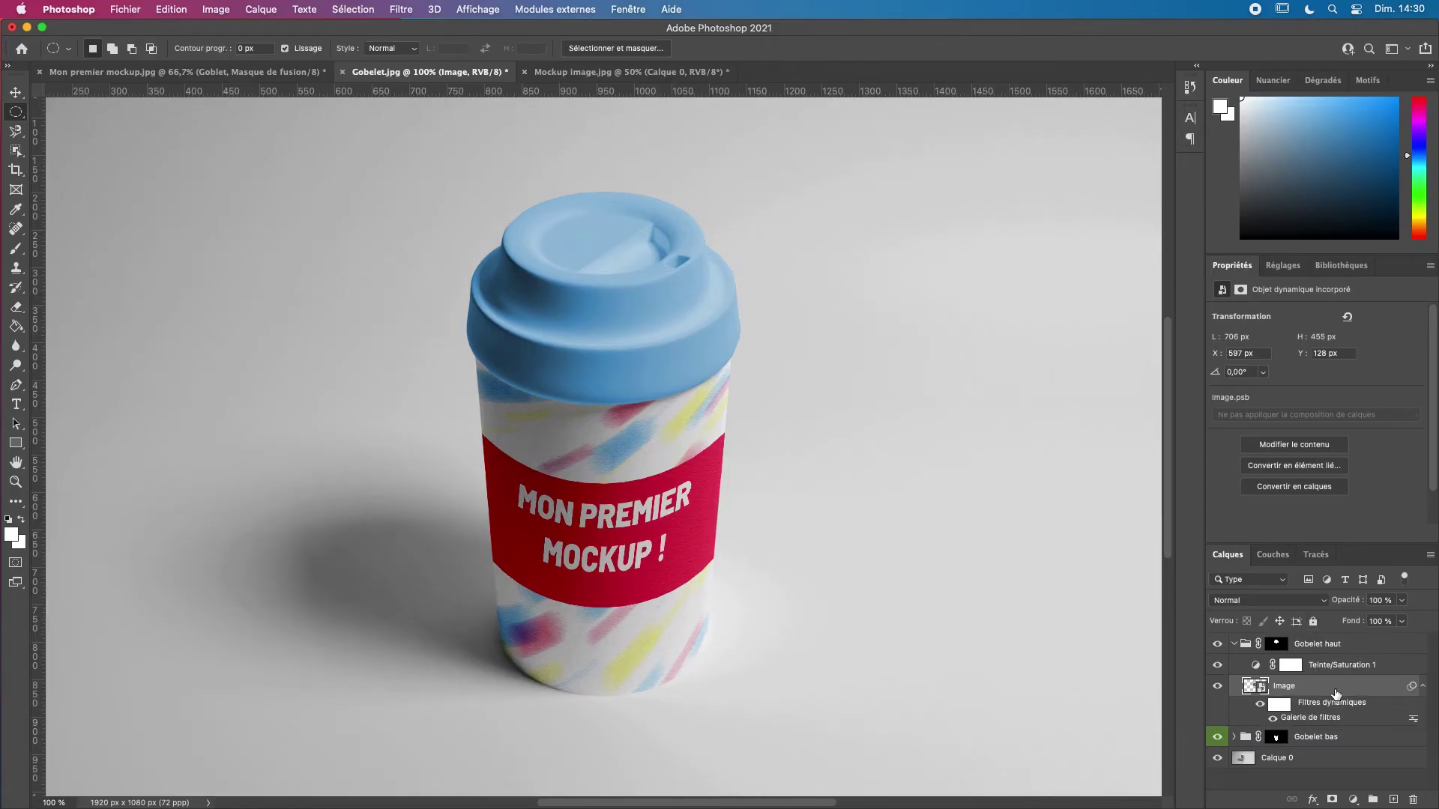
- Add an Ajout de bruit smart filter to the Image layer with a Quantité of 2,45 % and Uniforme distribution
left_click(429, 8)
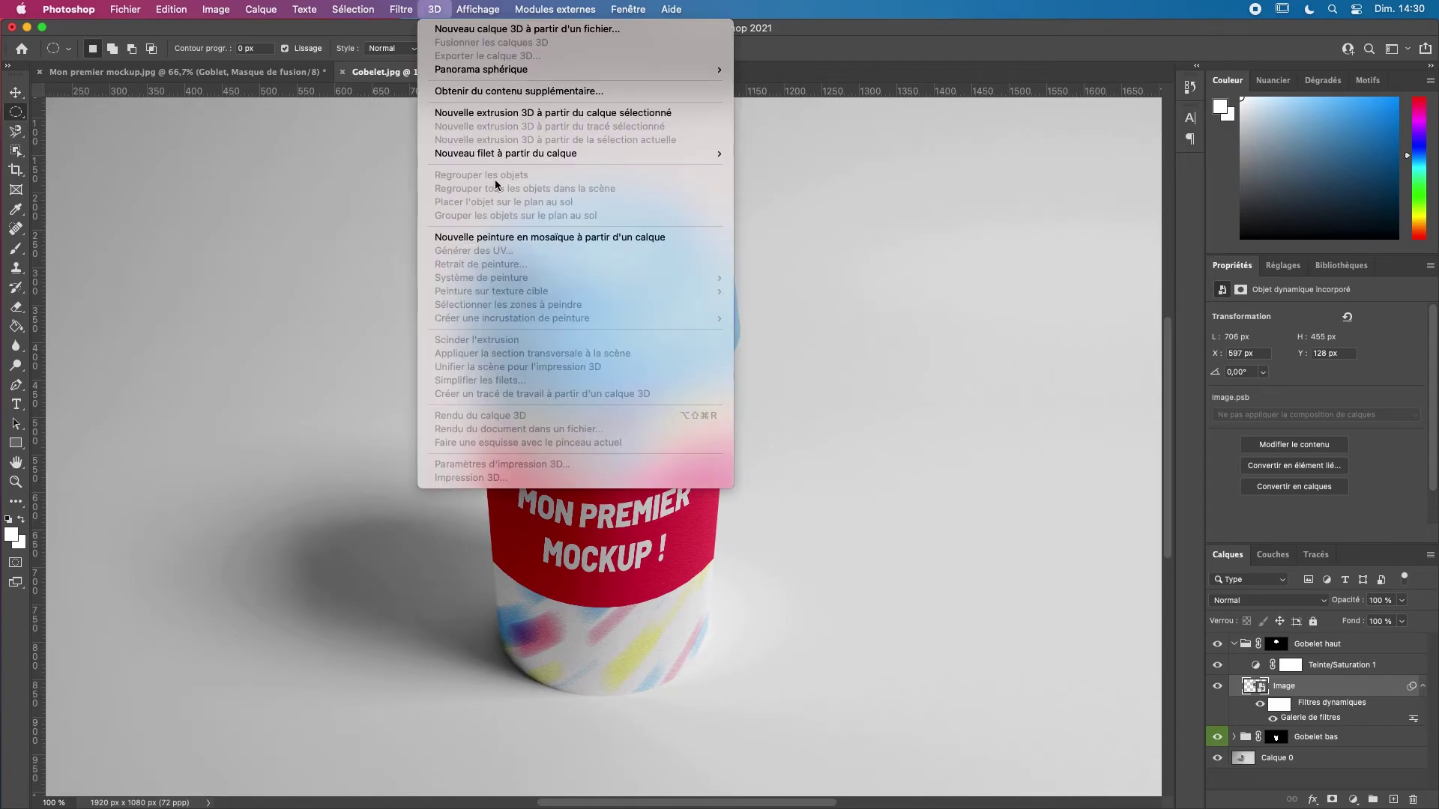
mouse_move(401, 8)
mouse_move(459, 214)
mouse_move(553, 203)
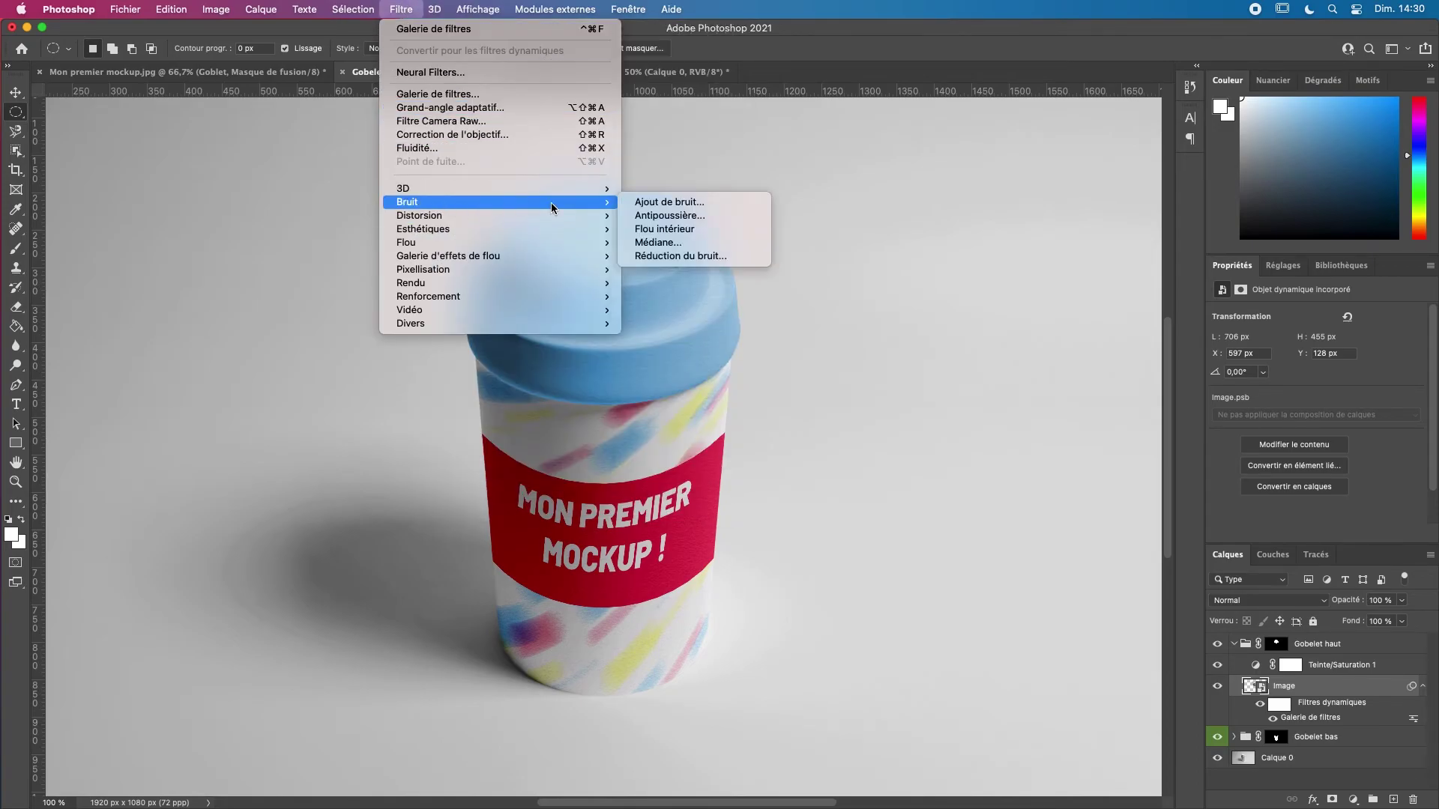
left_click(690, 204)
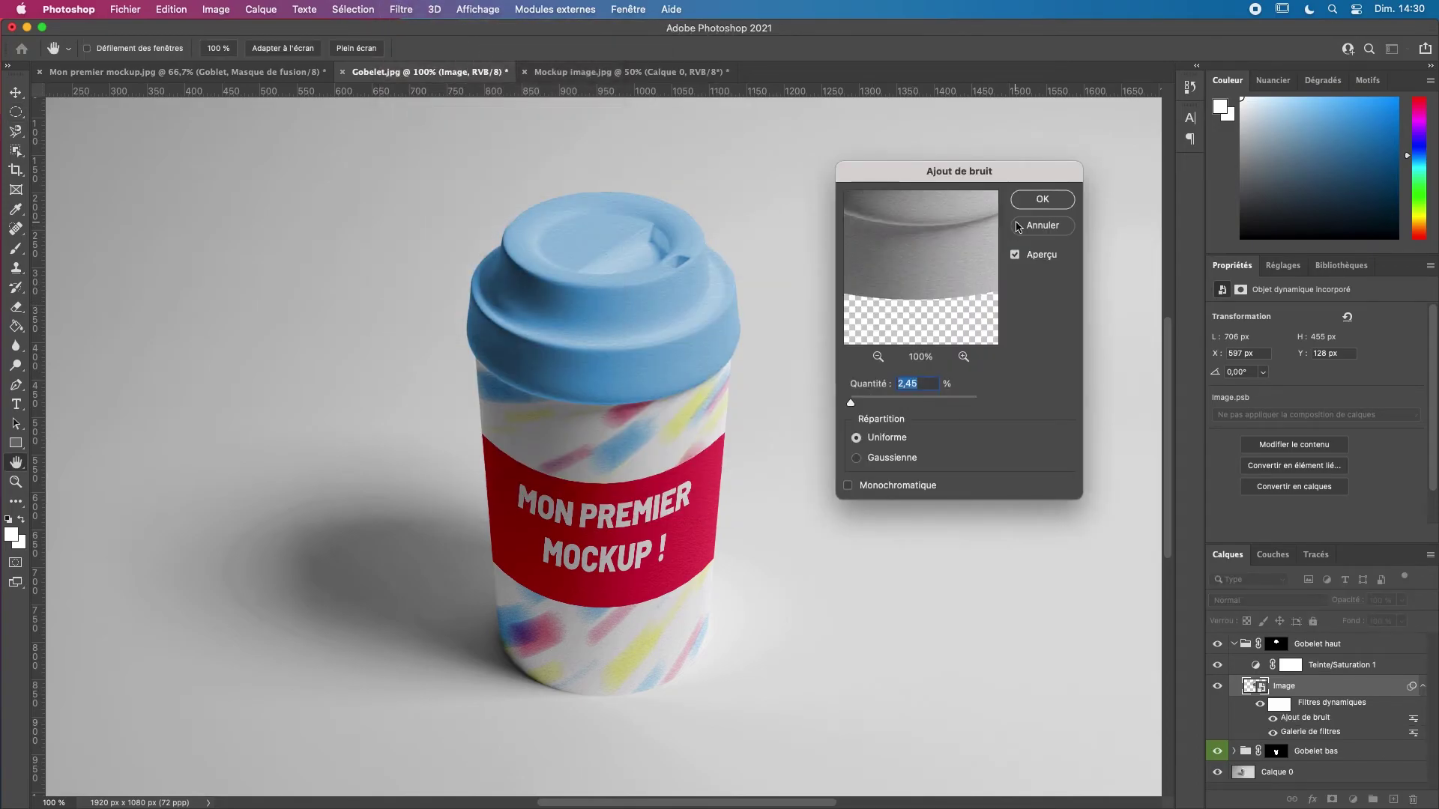
left_click(1041, 201)
key("super+minus")
key("super+minus")
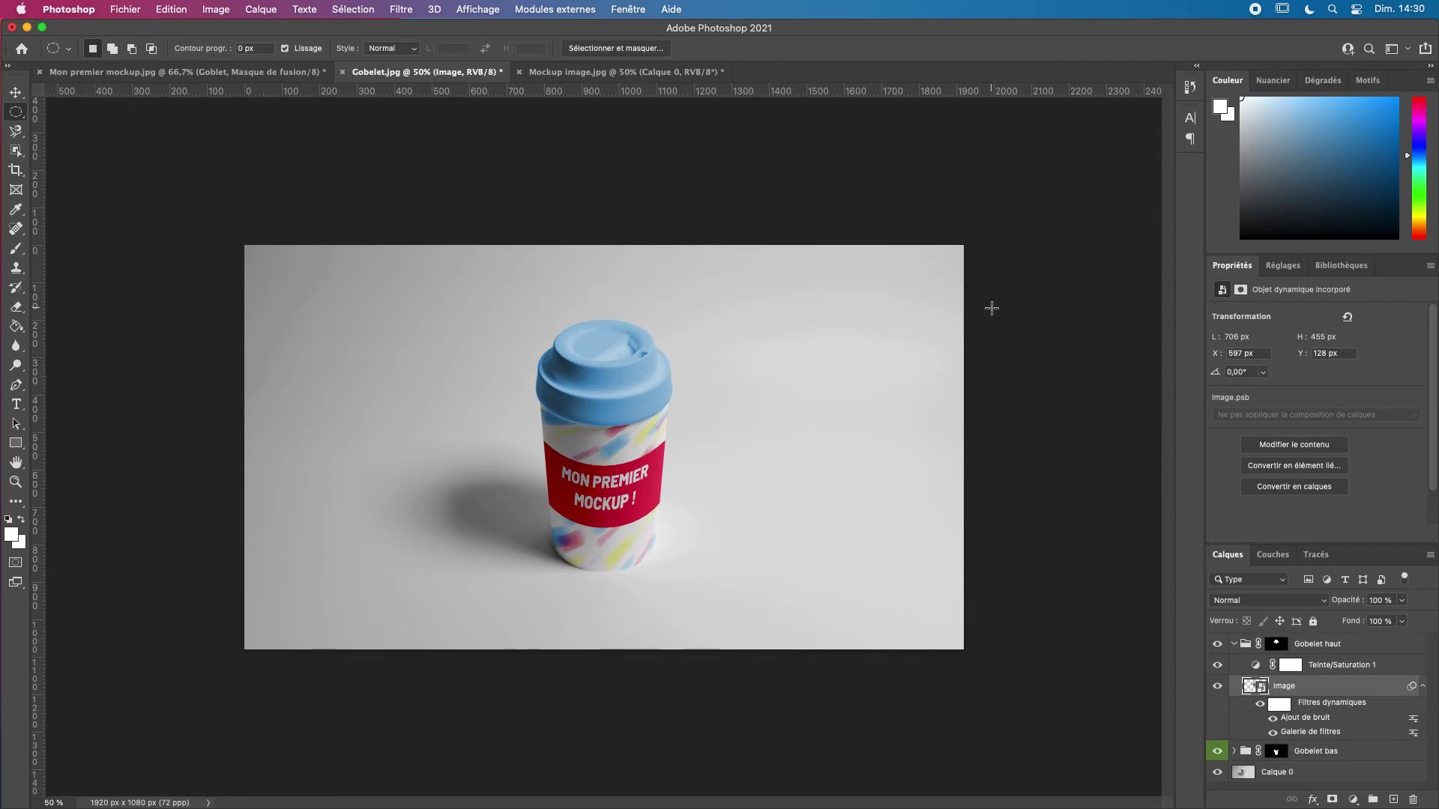
- Collapse the Gobelet haut group and label it with the colour Rouge
left_click(1233, 644)
left_click(1245, 648)
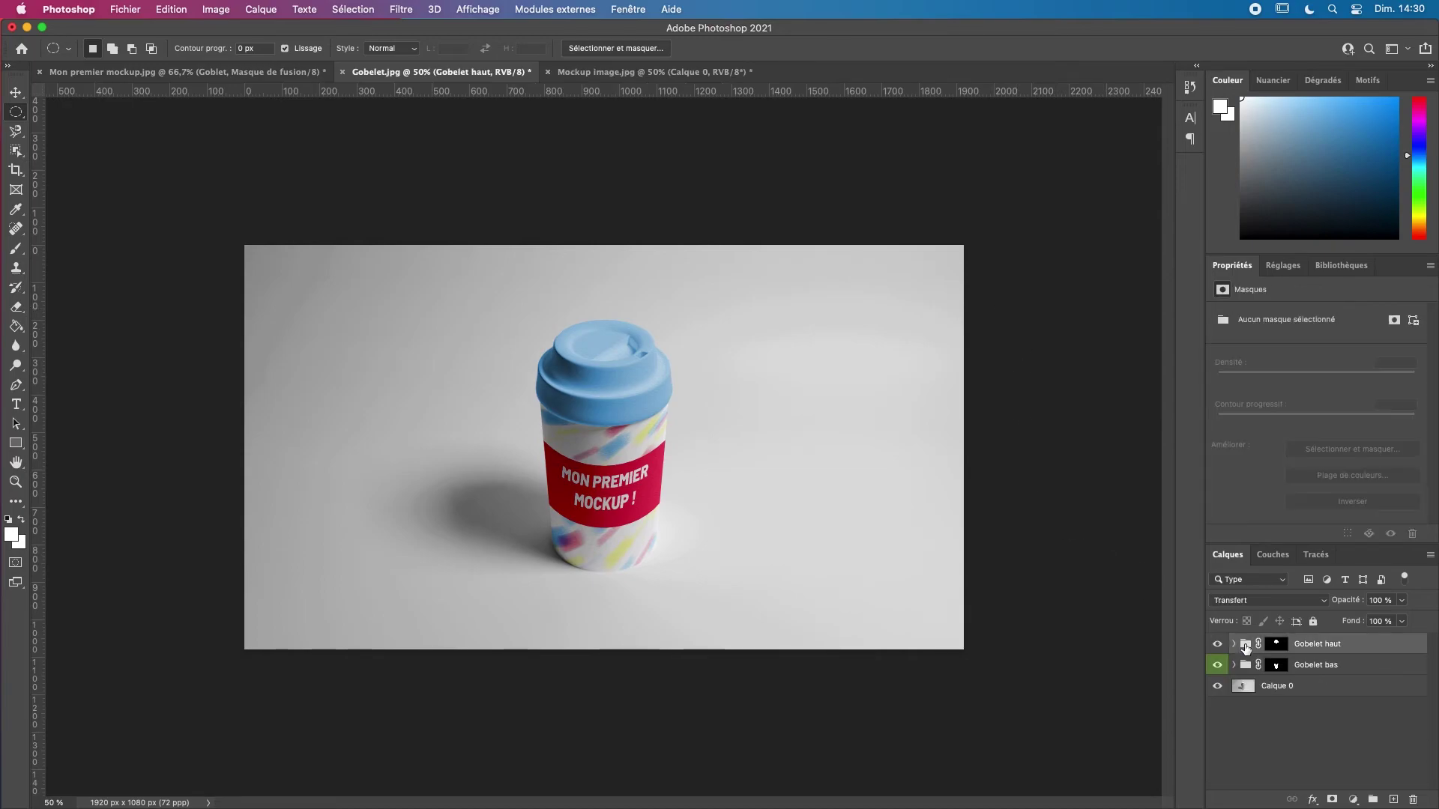
right_click(1354, 643)
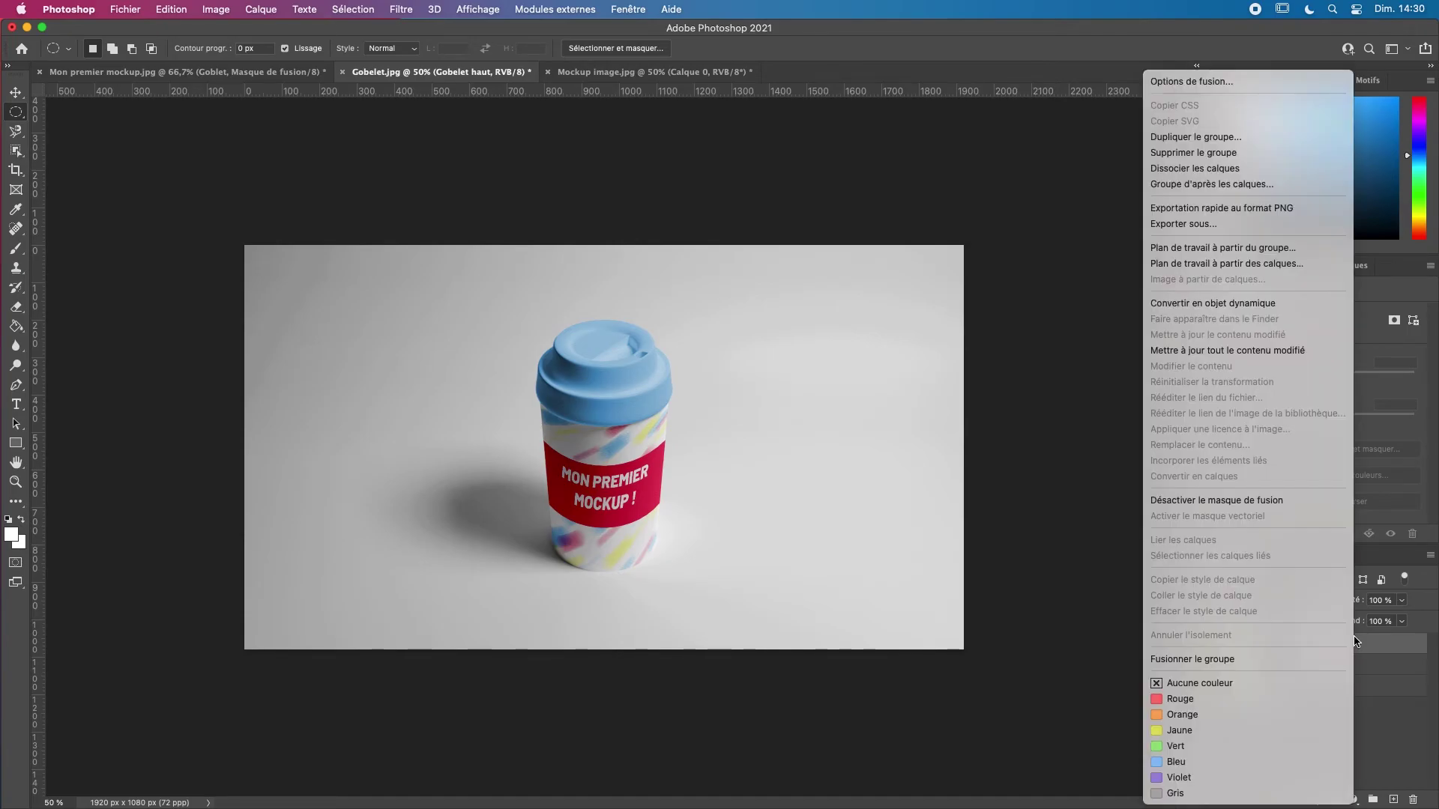
left_click(1262, 698)
left_click(1324, 748)
- Select the whole cup on Calque 0 with the Object Selection tool, using a rectangle around the cup
left_click(1317, 694)
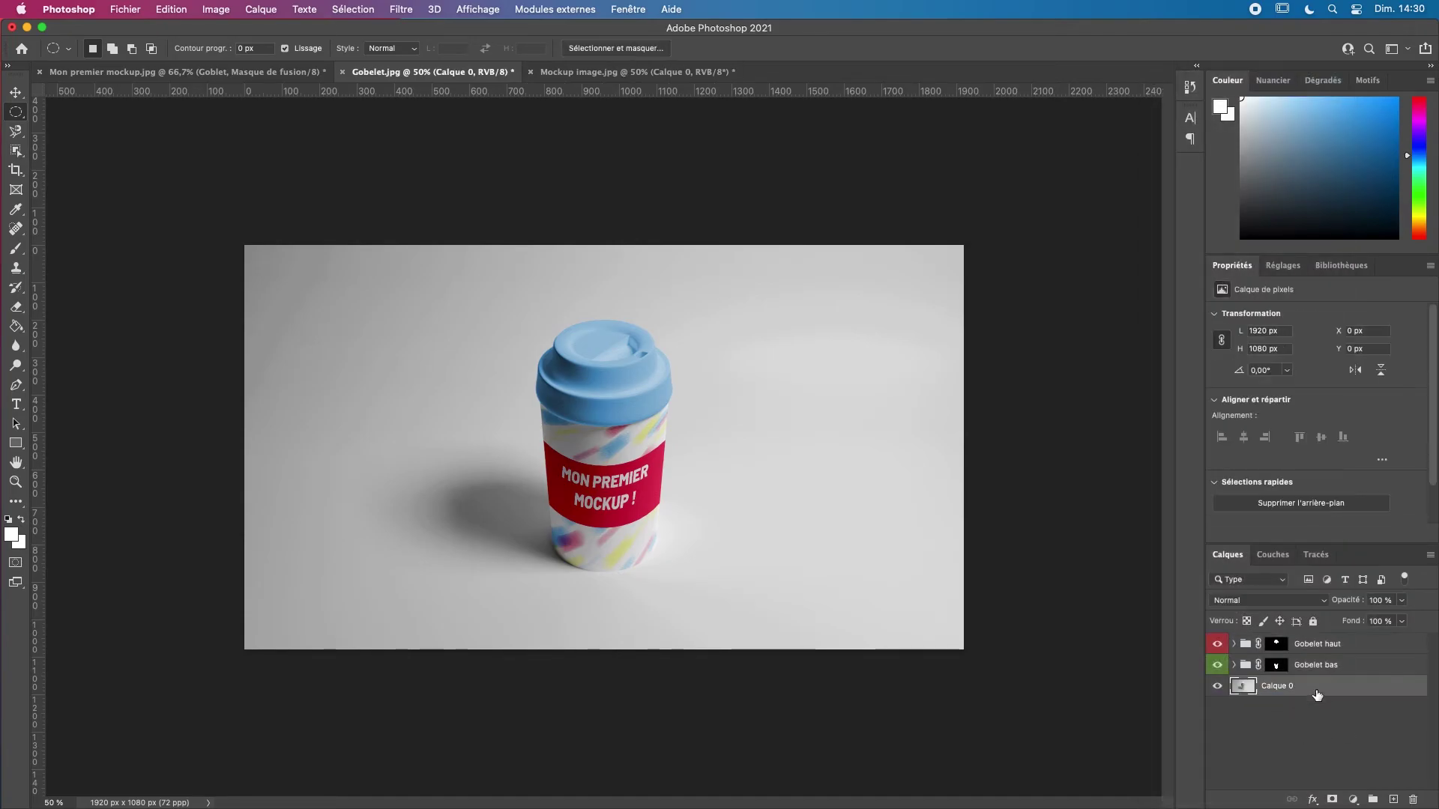
left_click(16, 131)
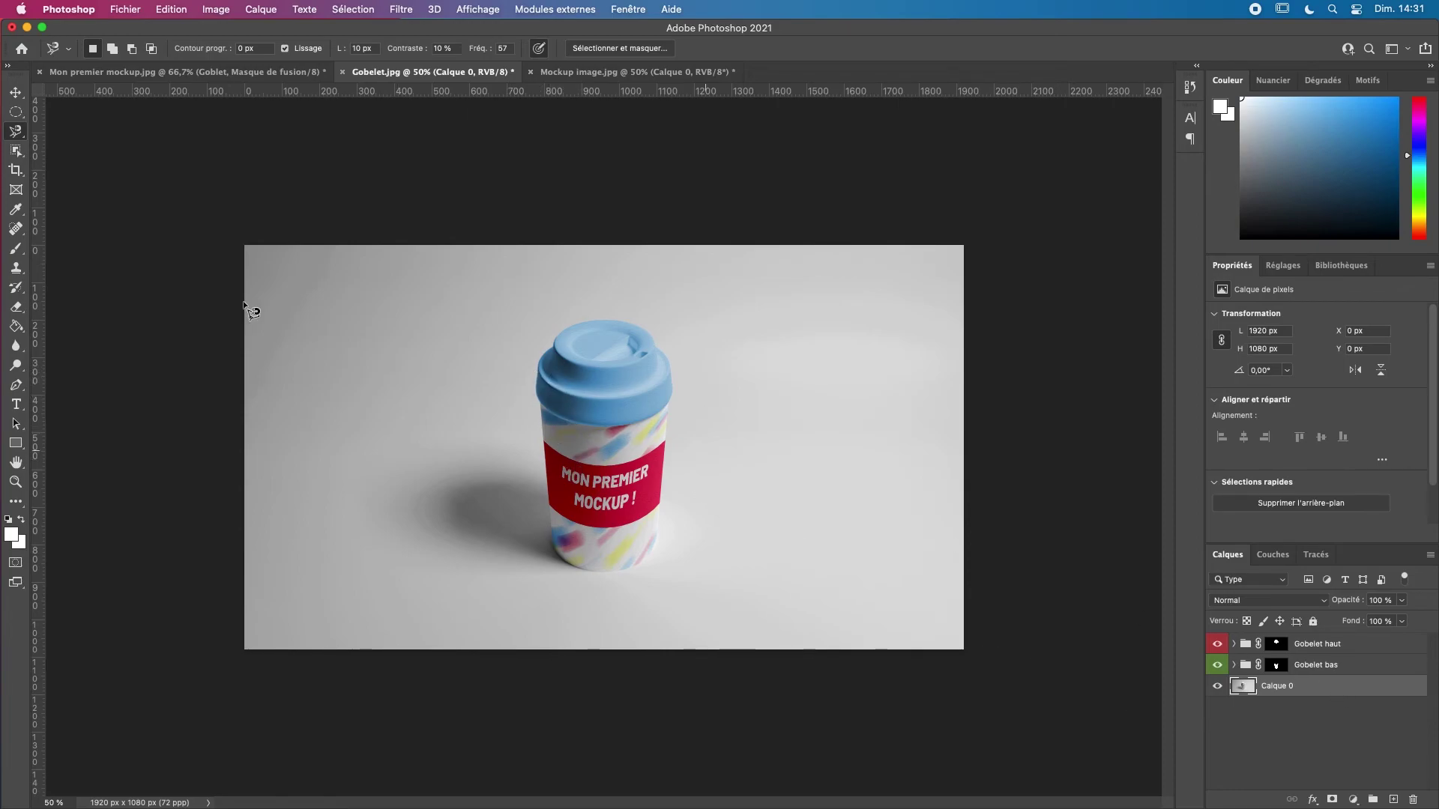
left_click(17, 149)
left_click_drag(502, 304, 690, 598)
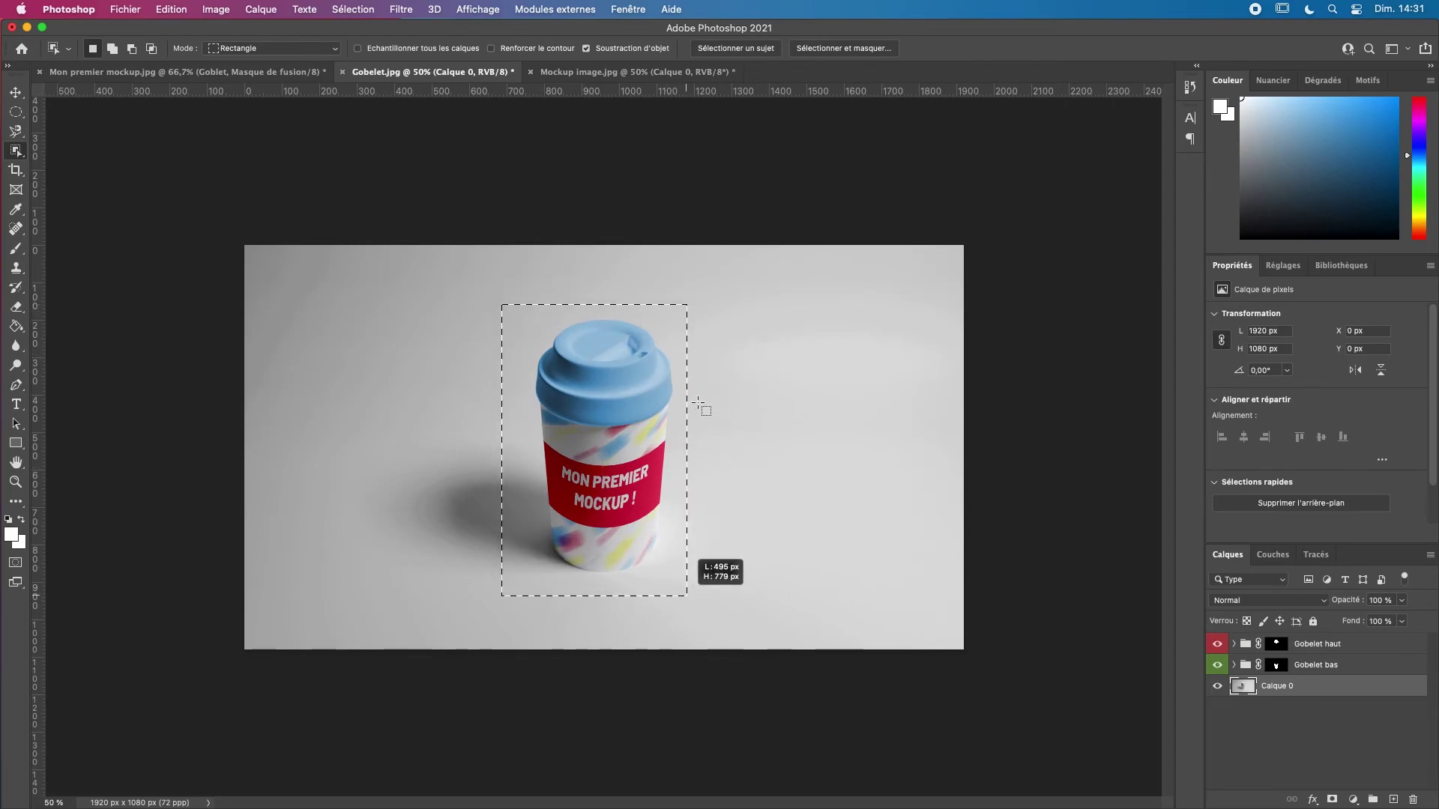
left_click_drag(698, 402, 697, 399)
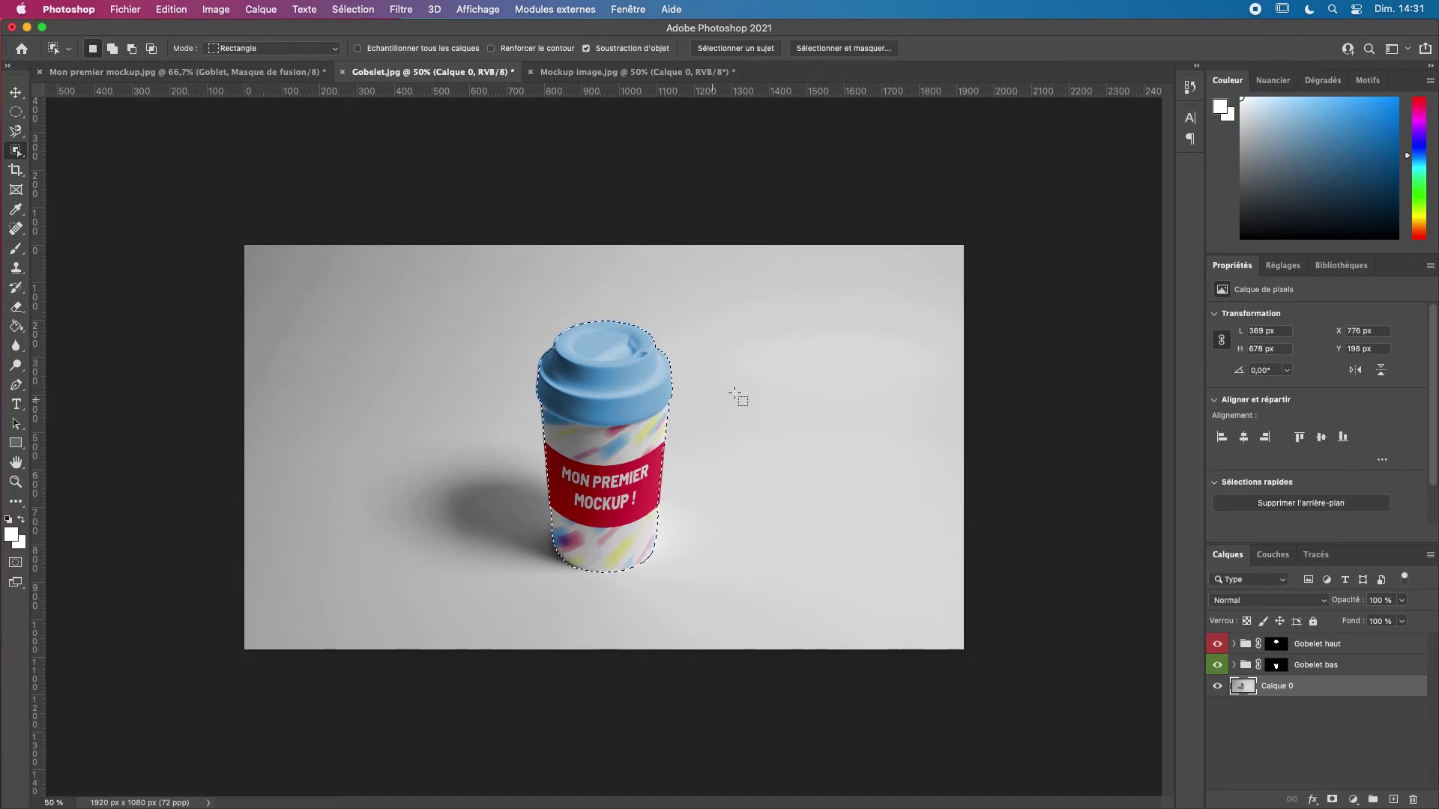
- Switch to Quick Mask mode and paint with the white Brush along the right edge of the red band to add it to the selection
key("super+1")
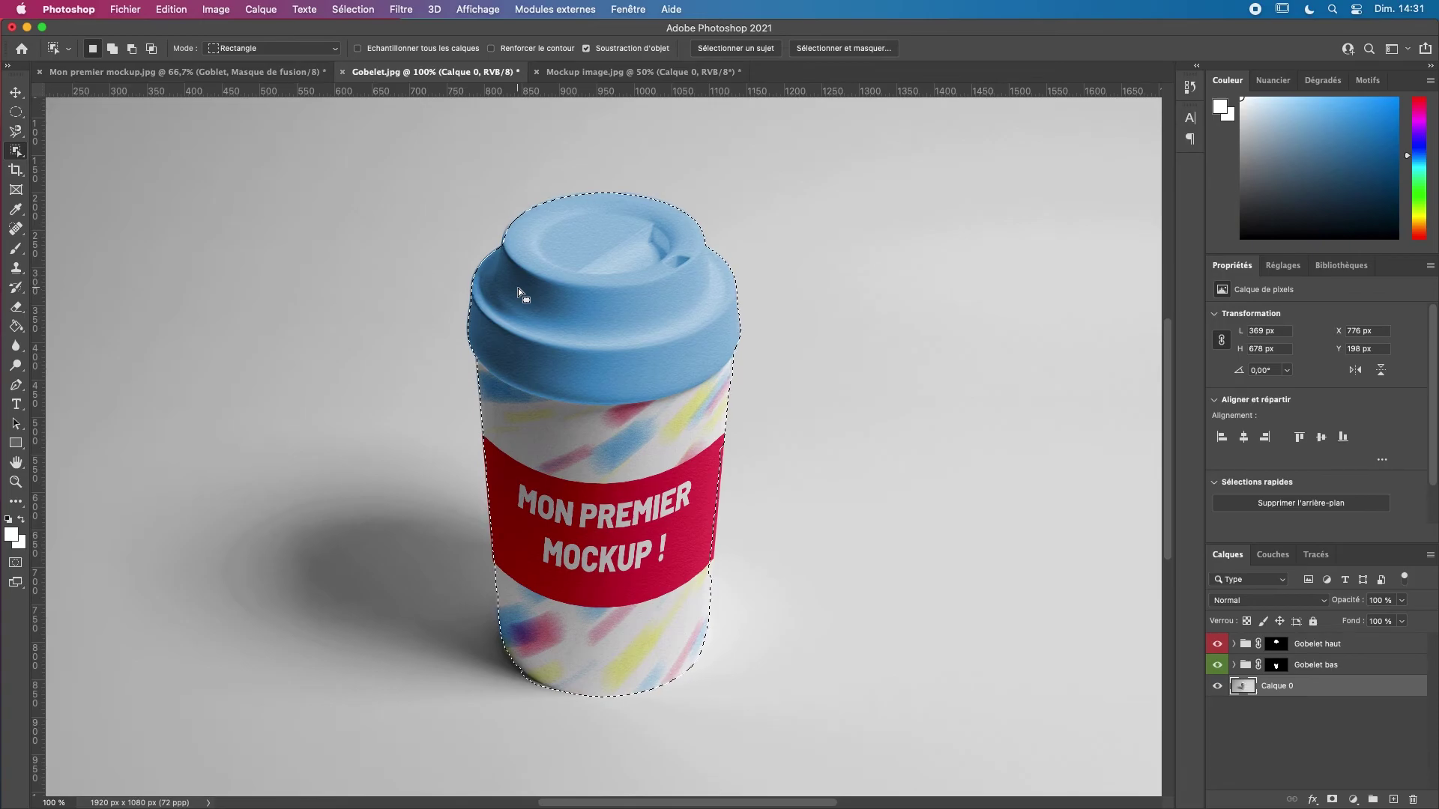
key("q")
key("super+plus")
key("super+plus")
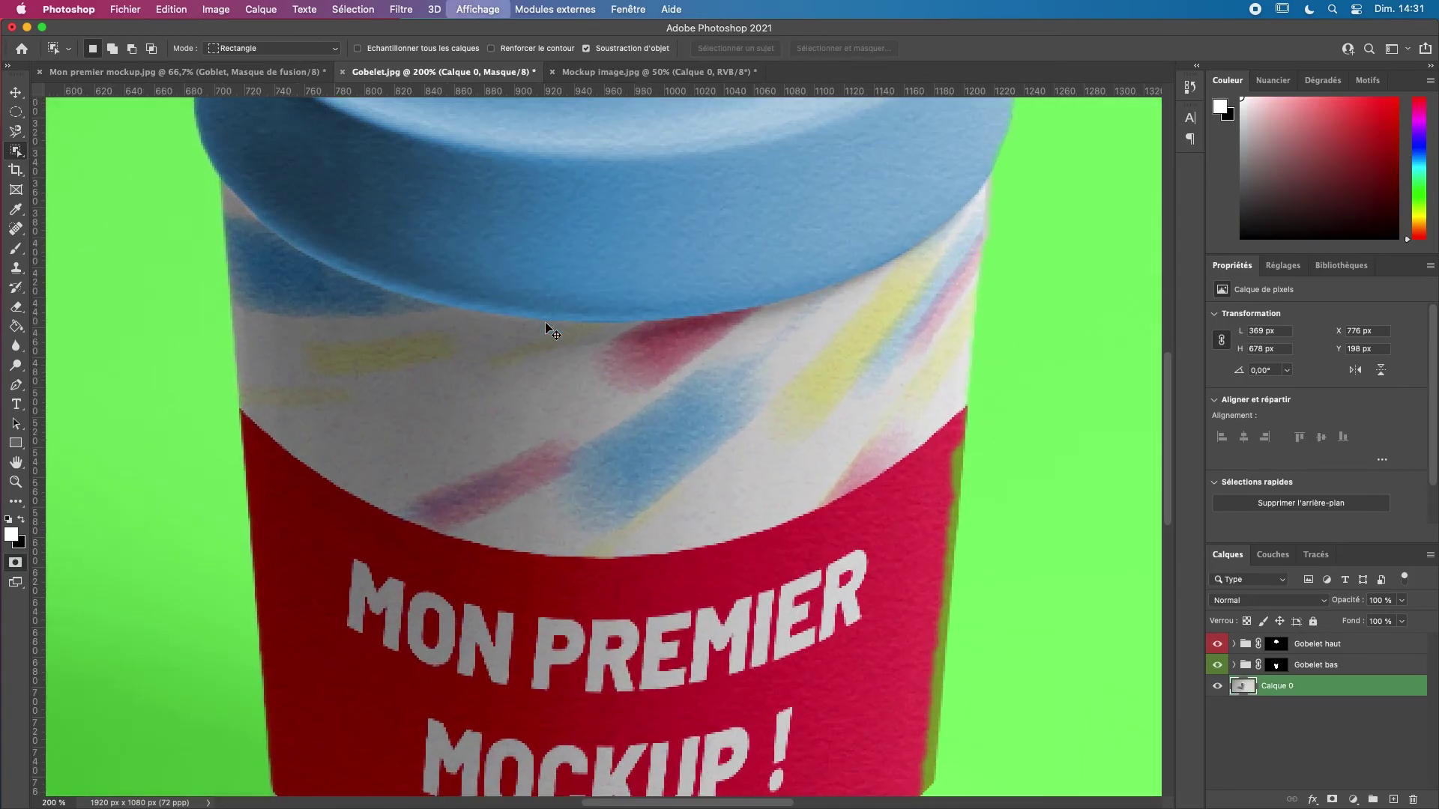
key("super+minus")
key("super+minus")
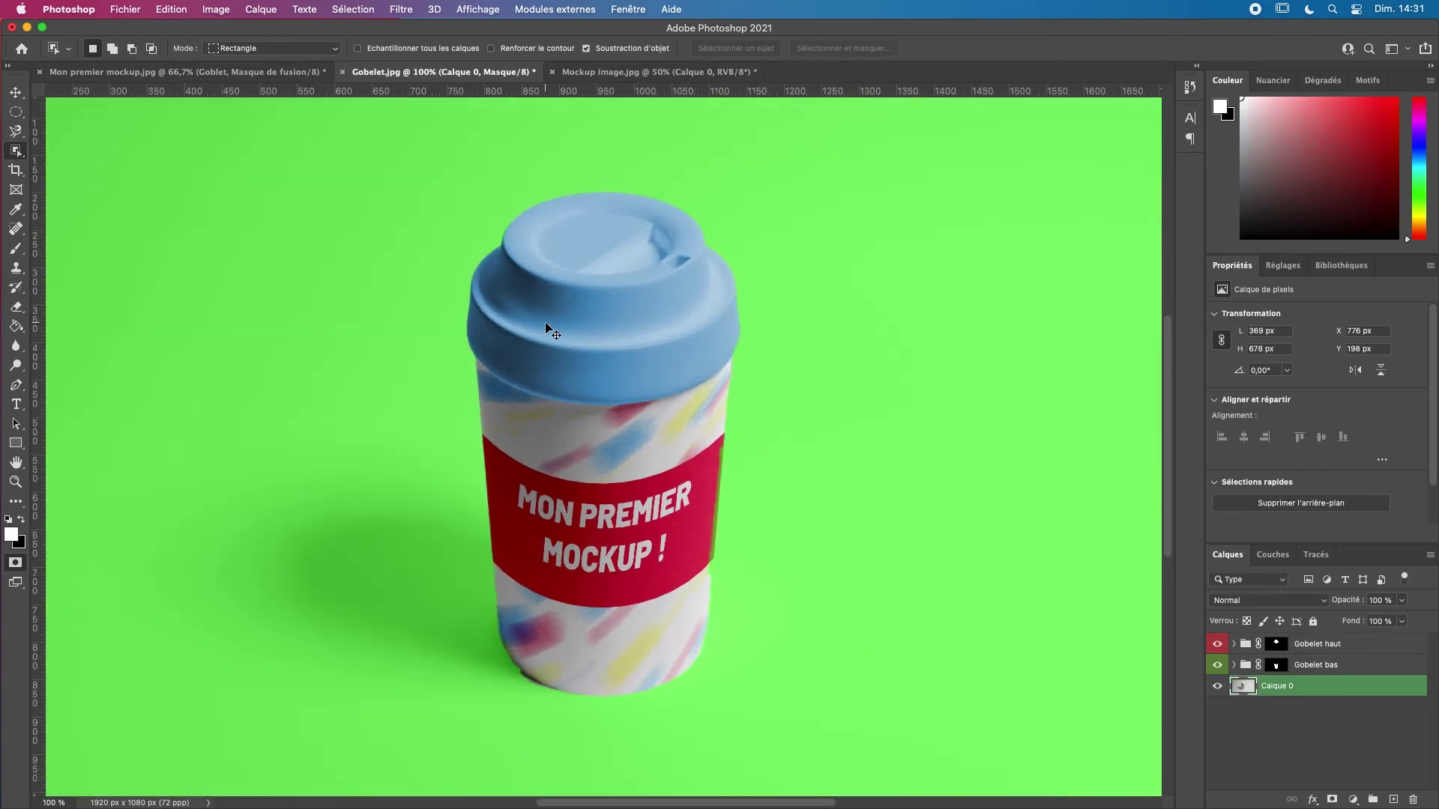
left_click(16, 248)
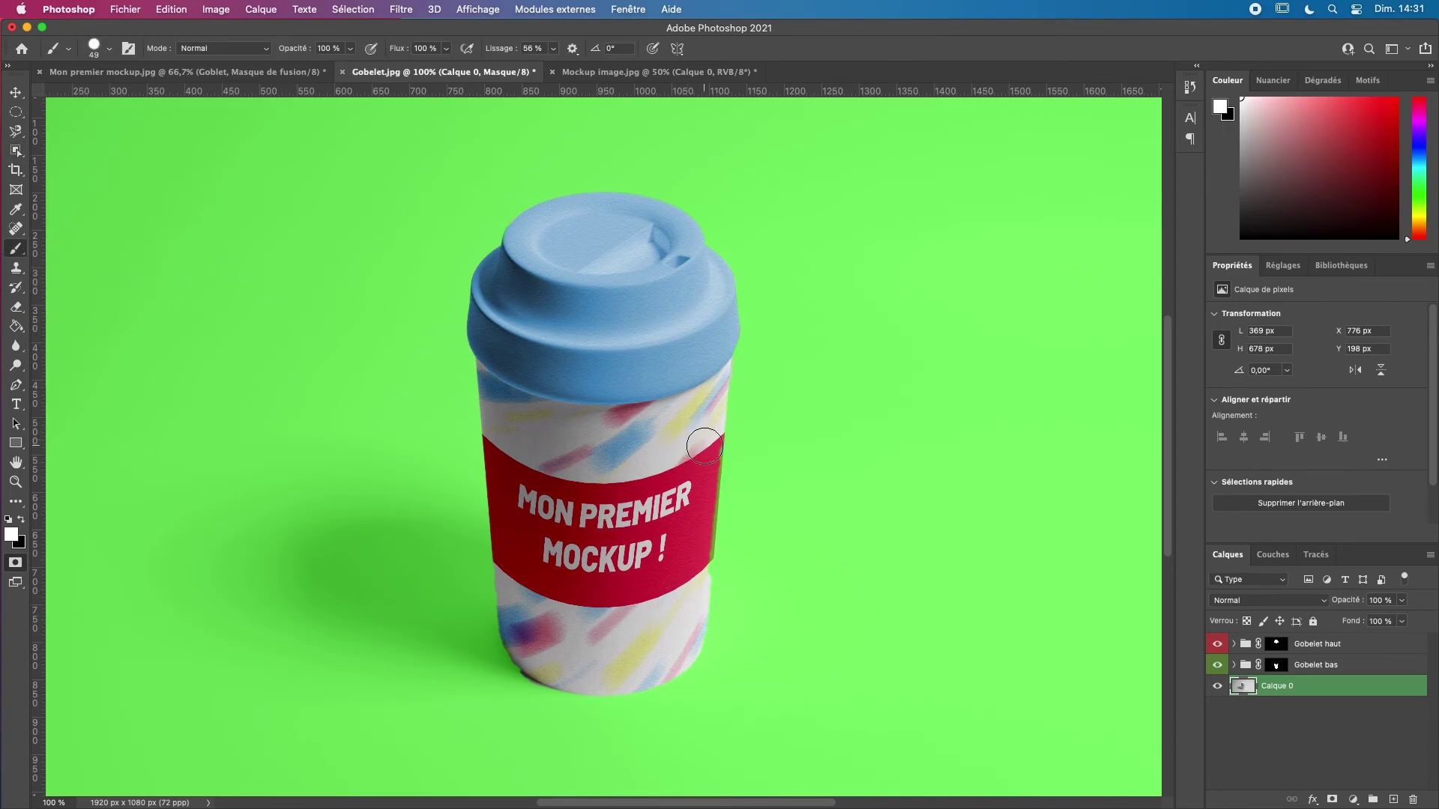
key("super+plus")
key("super+plus")
left_click_drag(707, 474, 582, 376)
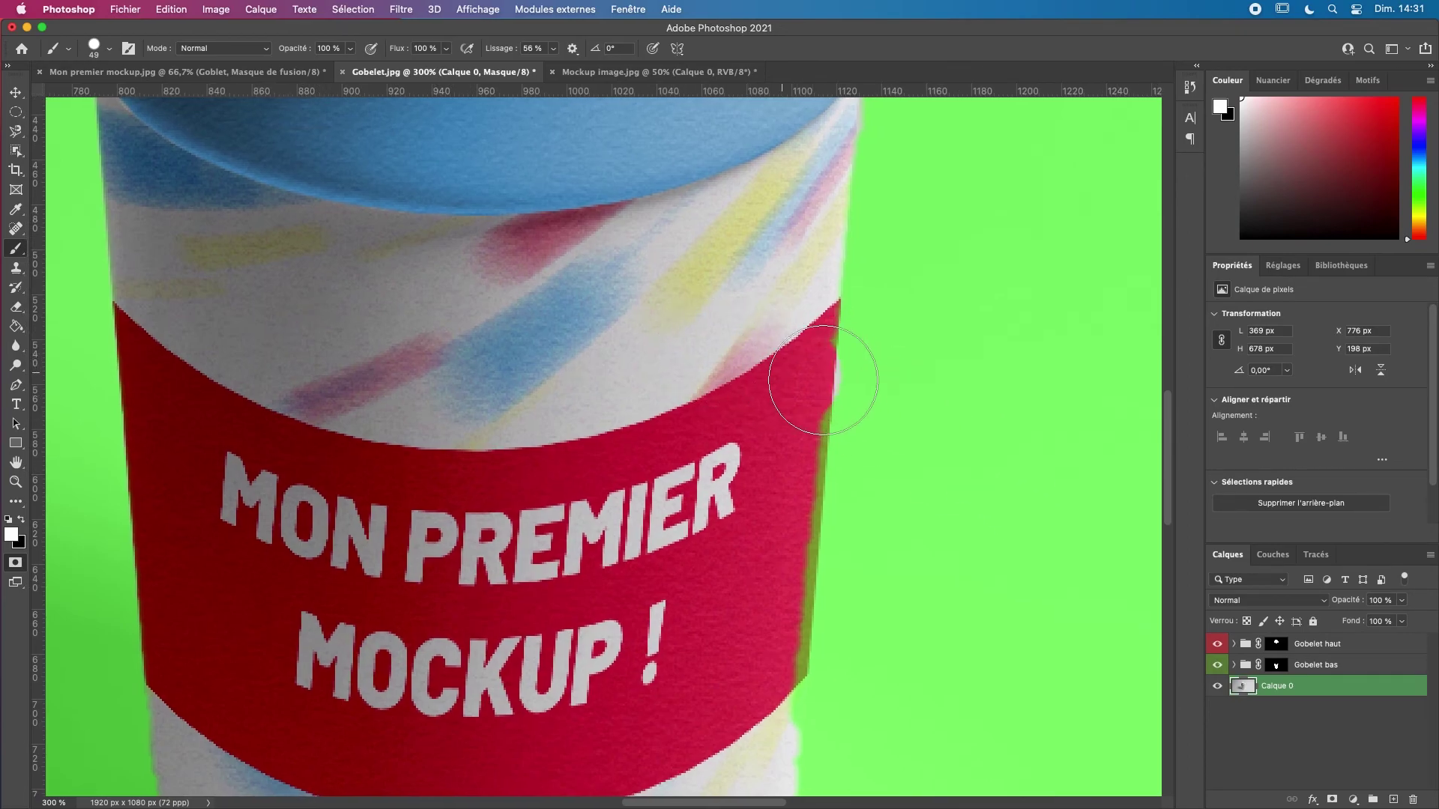
left_click_drag(780, 339, 745, 729)
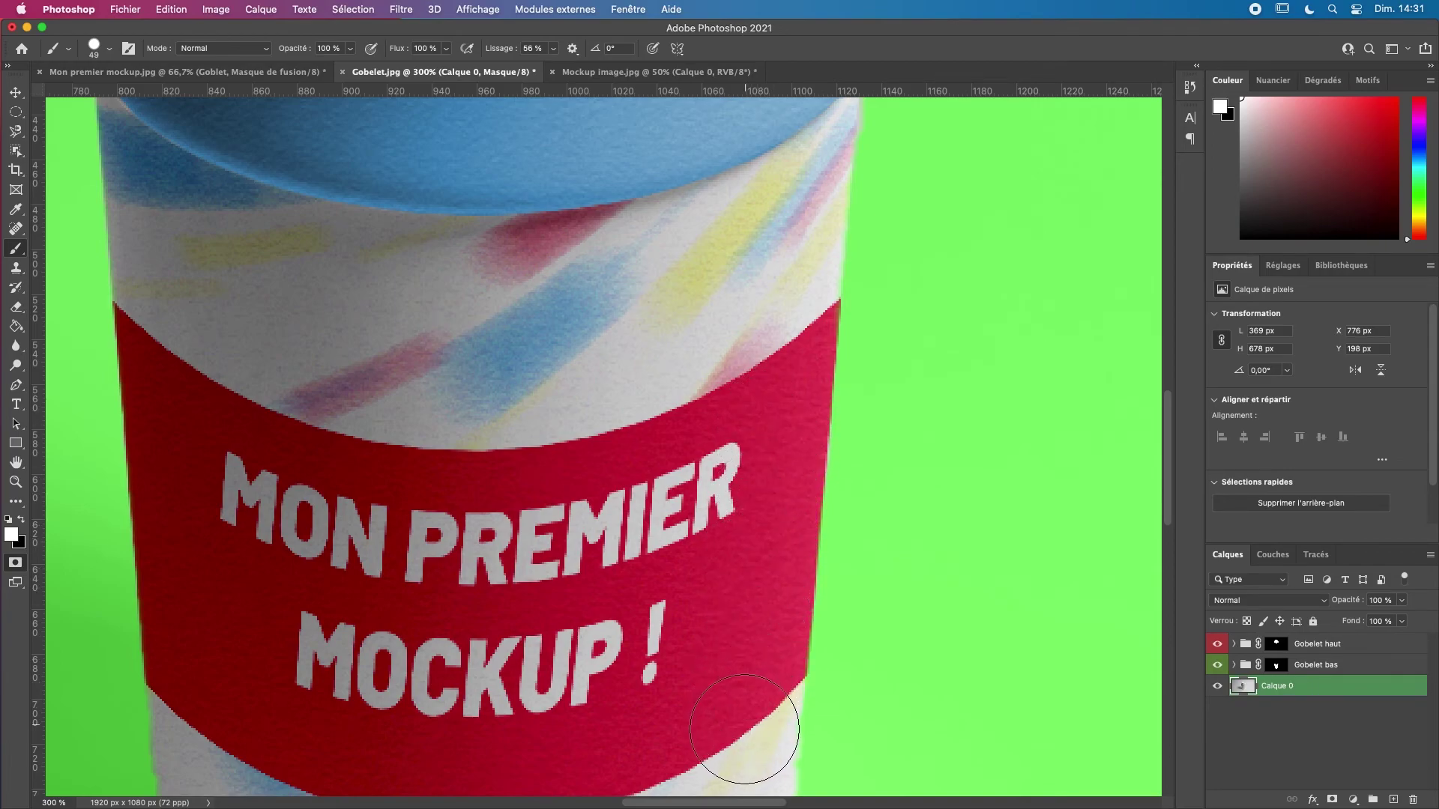
- Refine the quick mask along the cup's base and lower left side, alternating black and white brush strokes
left_click_drag(713, 683, 611, 306)
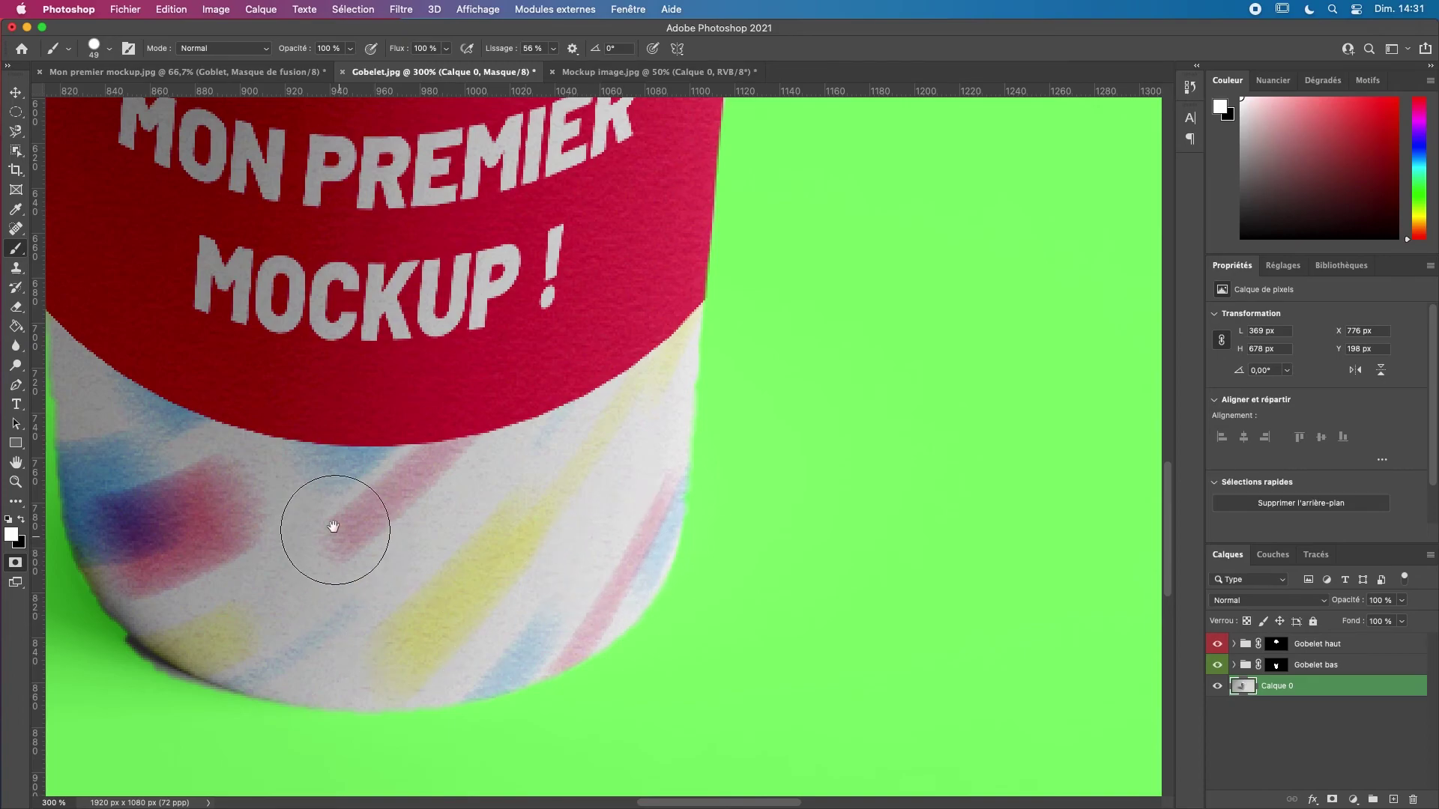
scroll(488, 460, "left", 5)
scroll(459, 472, "down", 5)
key("x")
left_click_drag(539, 399, 662, 469)
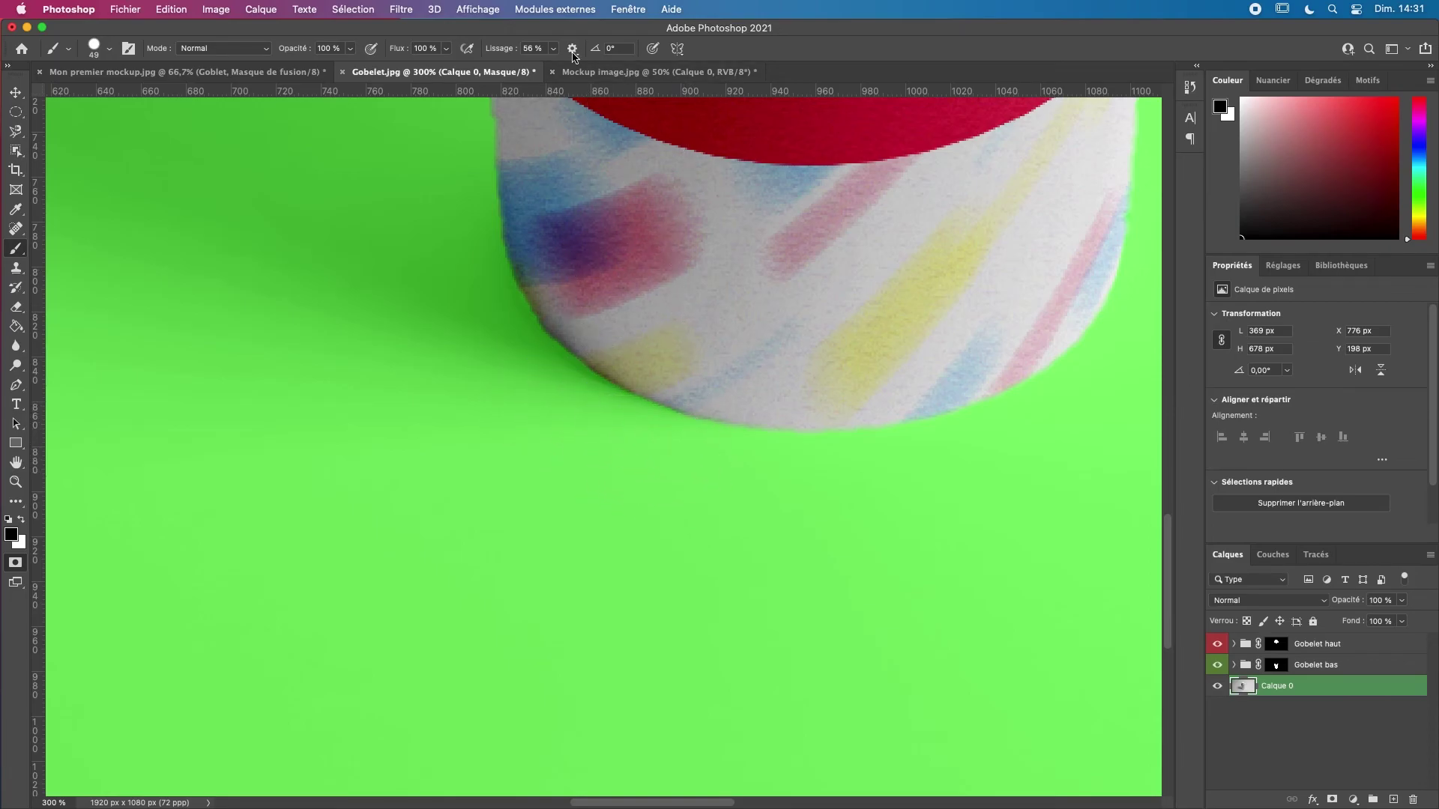
left_click_drag(517, 316, 507, 615)
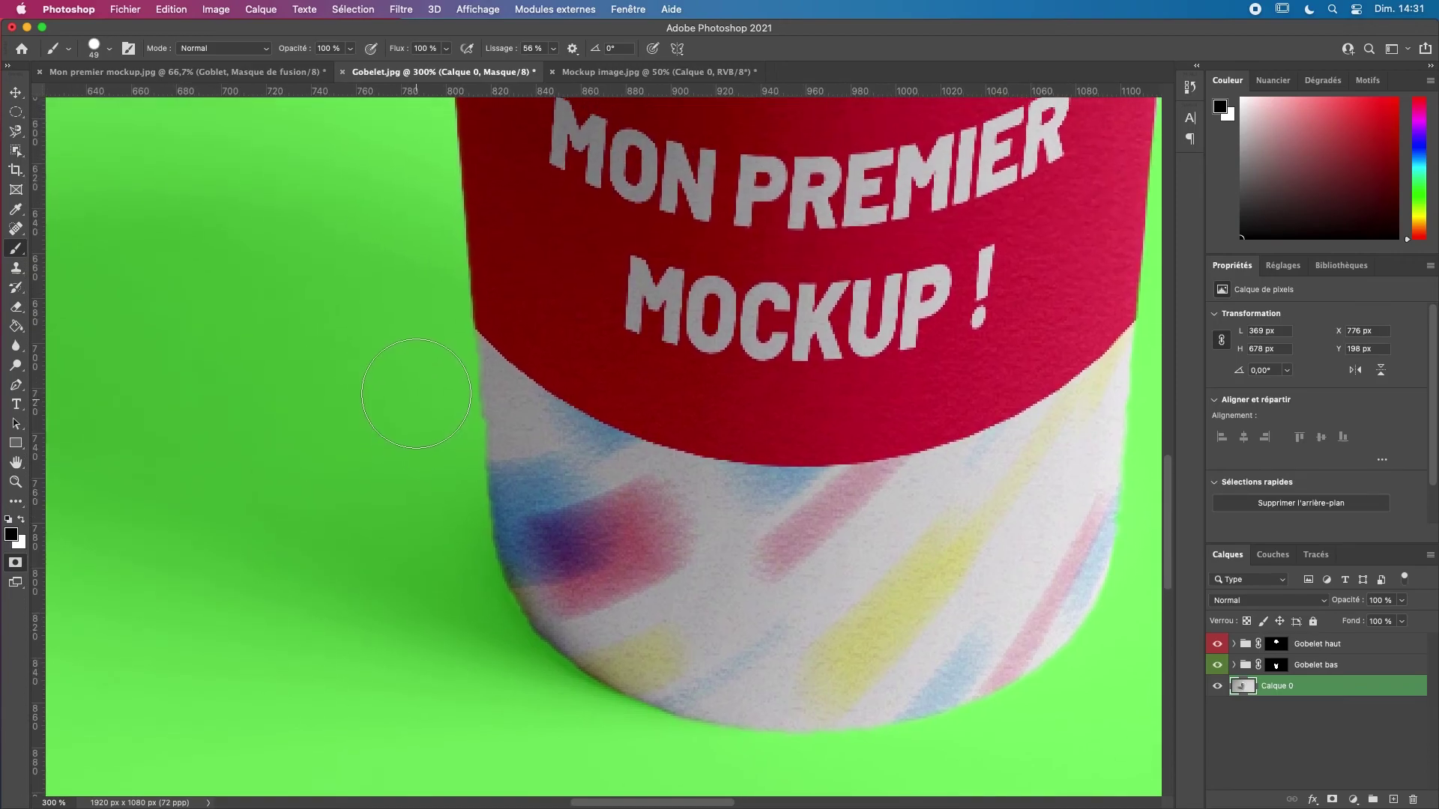
key("x")
mouse_move(536, 417)
left_mouse_down()
mouse_move(555, 551)
mouse_move(610, 577)
mouse_move(627, 610)
left_mouse_up()
left_click_drag(715, 377, 726, 602)
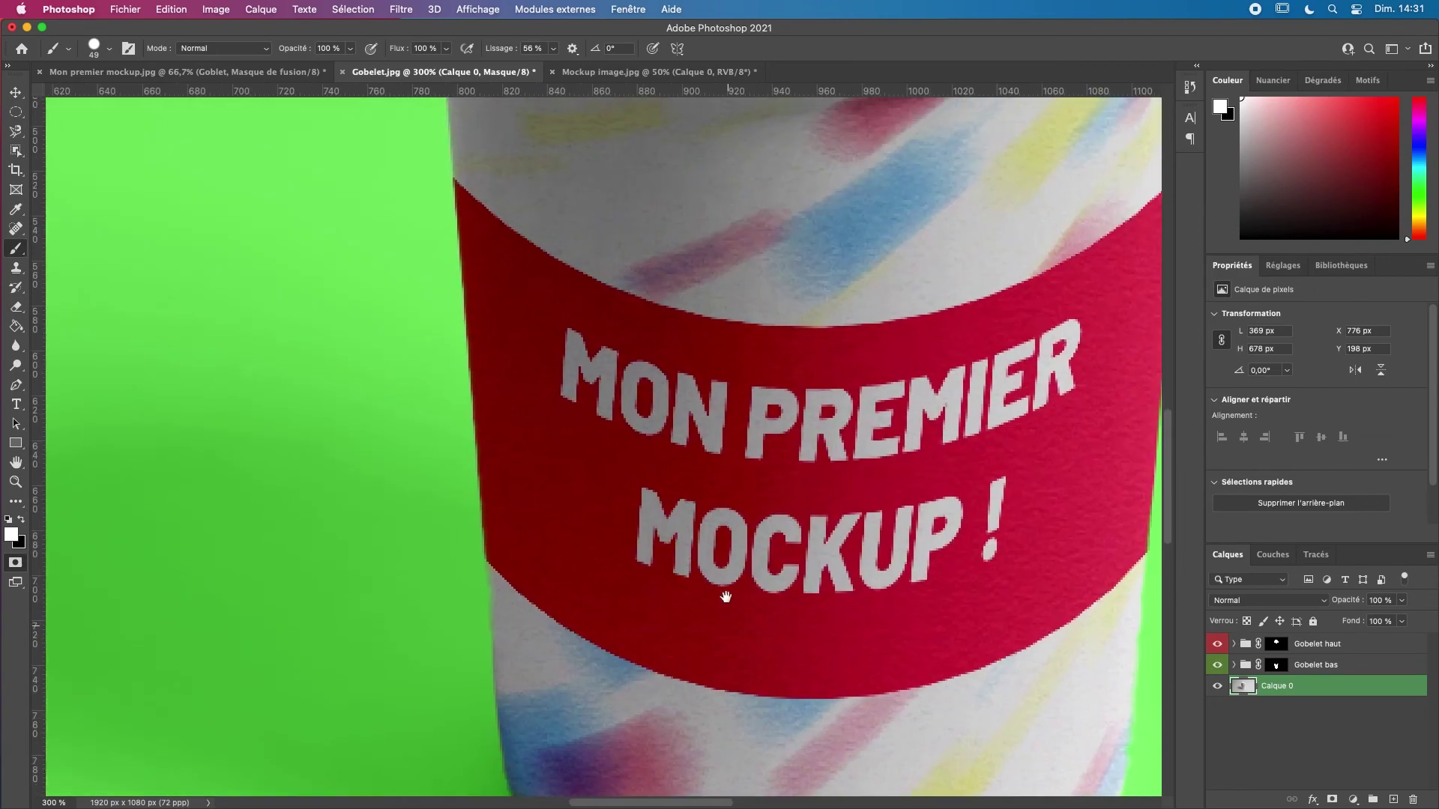
- Touch up the quick mask along the lid's rim with the white Brush and return to the normal selection
scroll(727, 602, "up", 10)
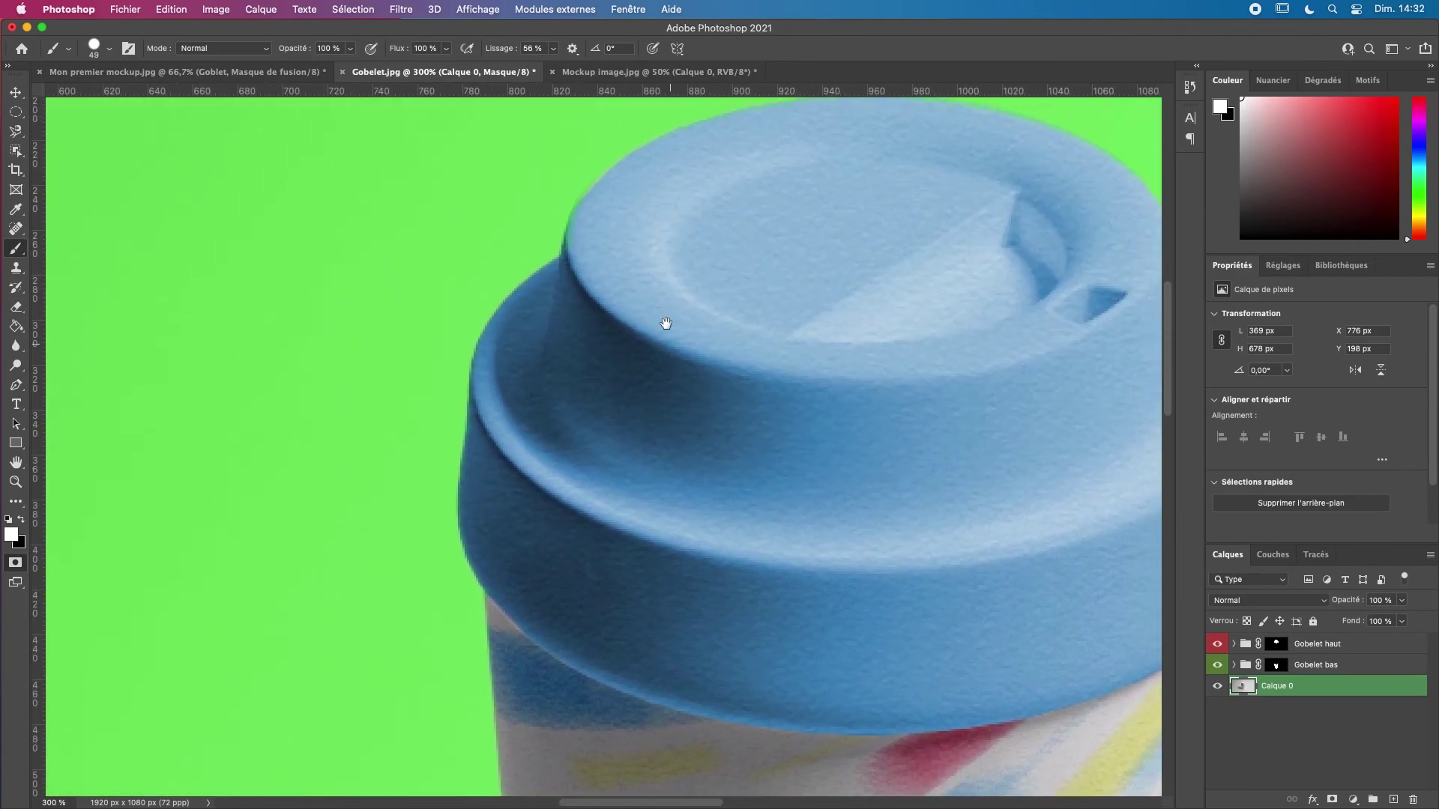
scroll(669, 344, "up", 3)
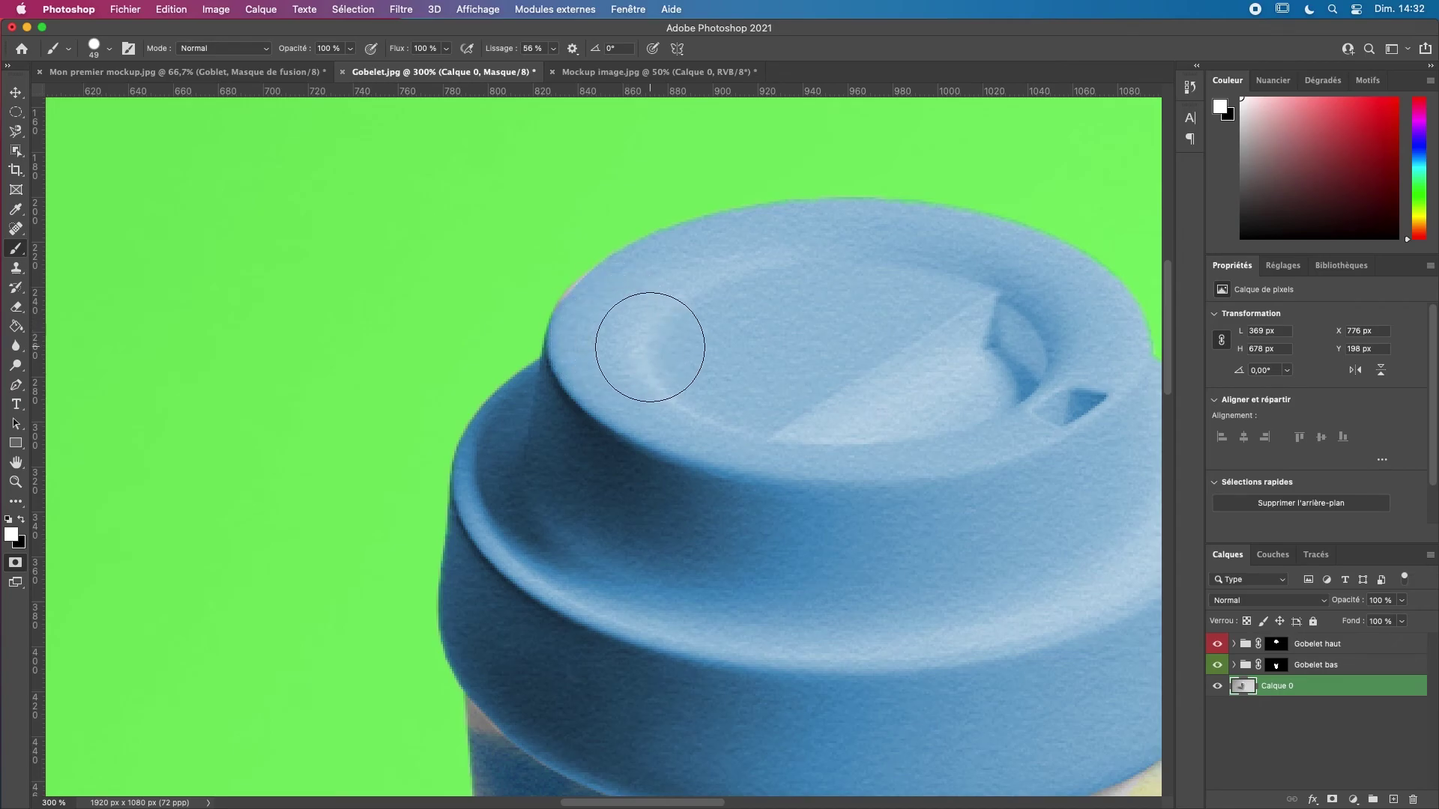
key("super+z")
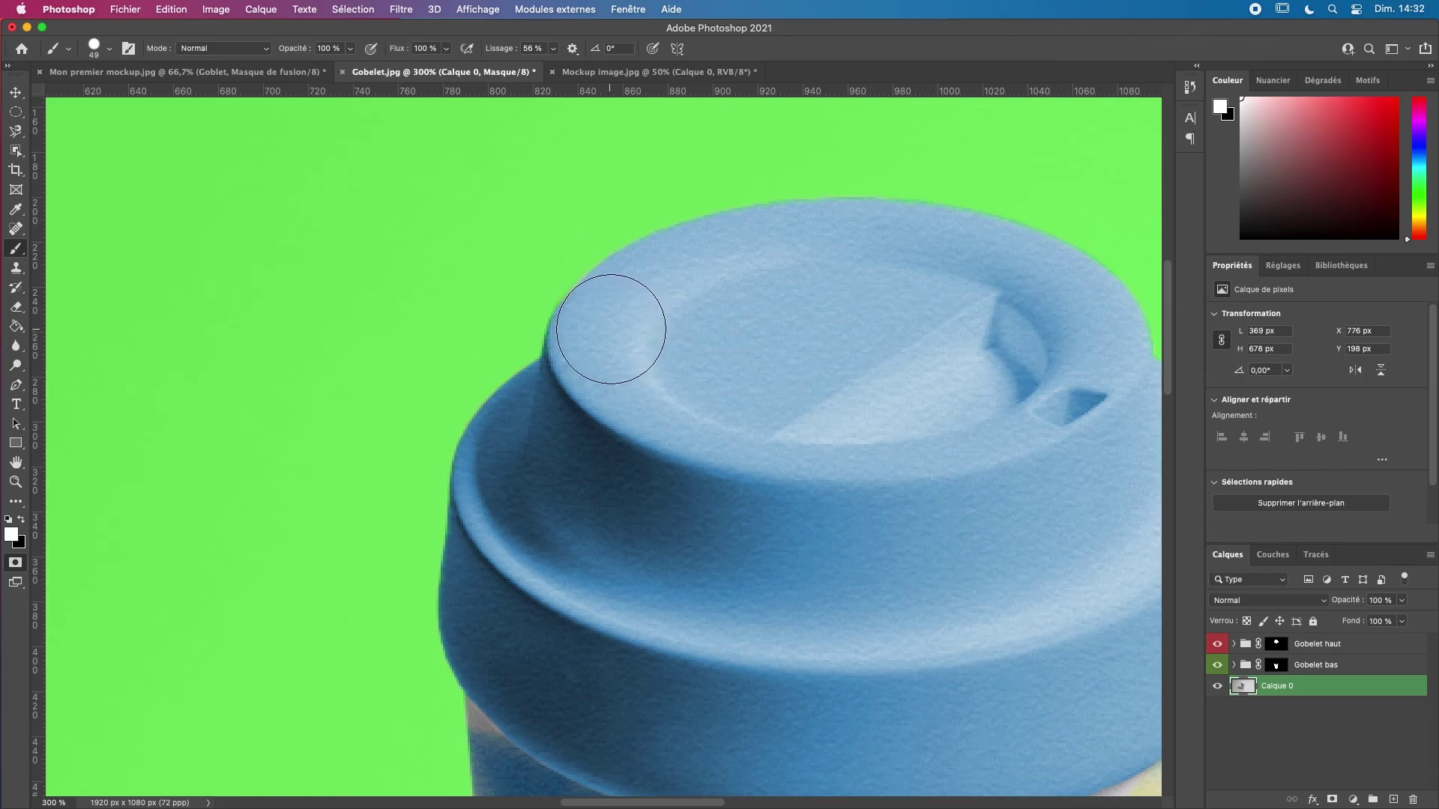
left_click_drag(720, 302, 572, 285)
left_click_drag(979, 487, 903, 431)
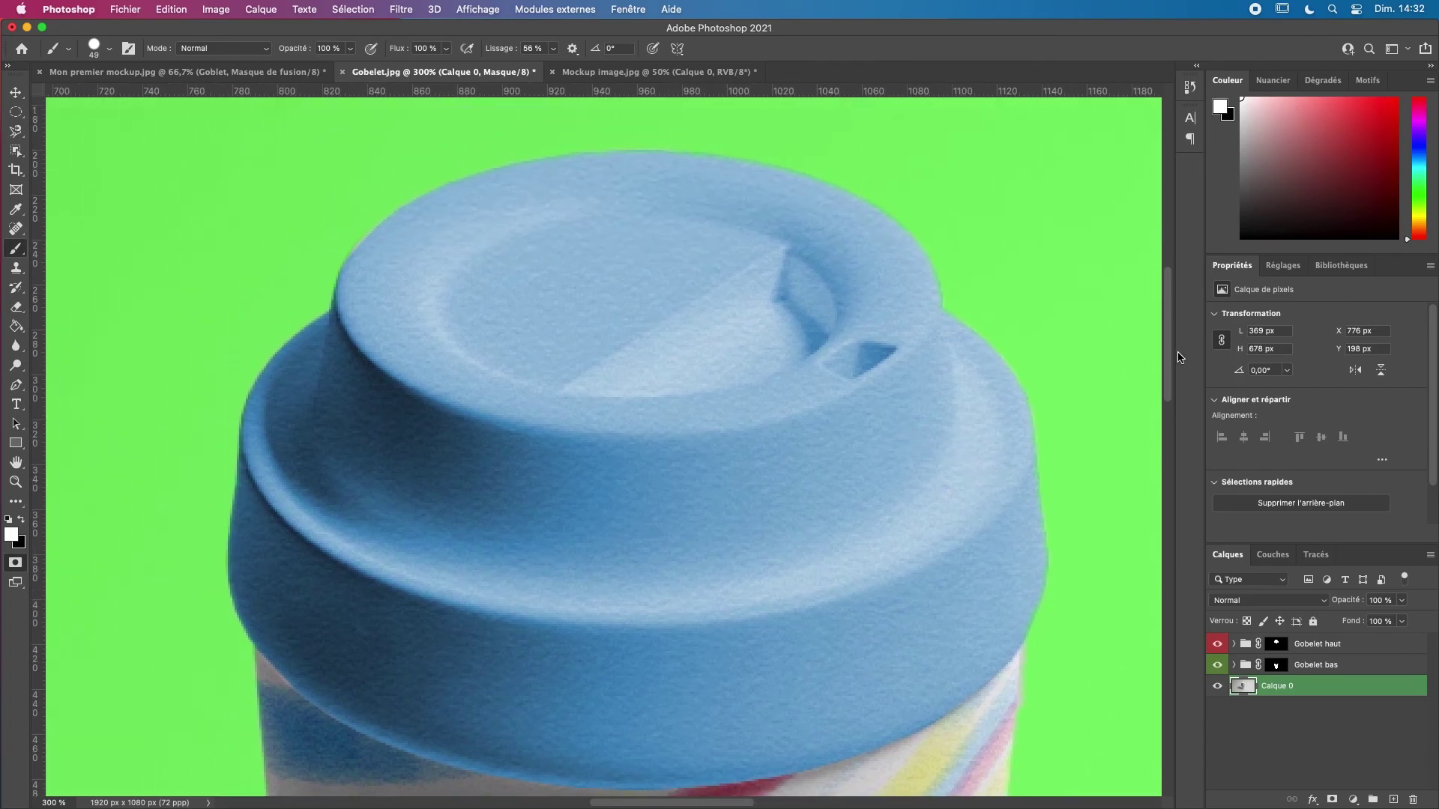
key("super+0")
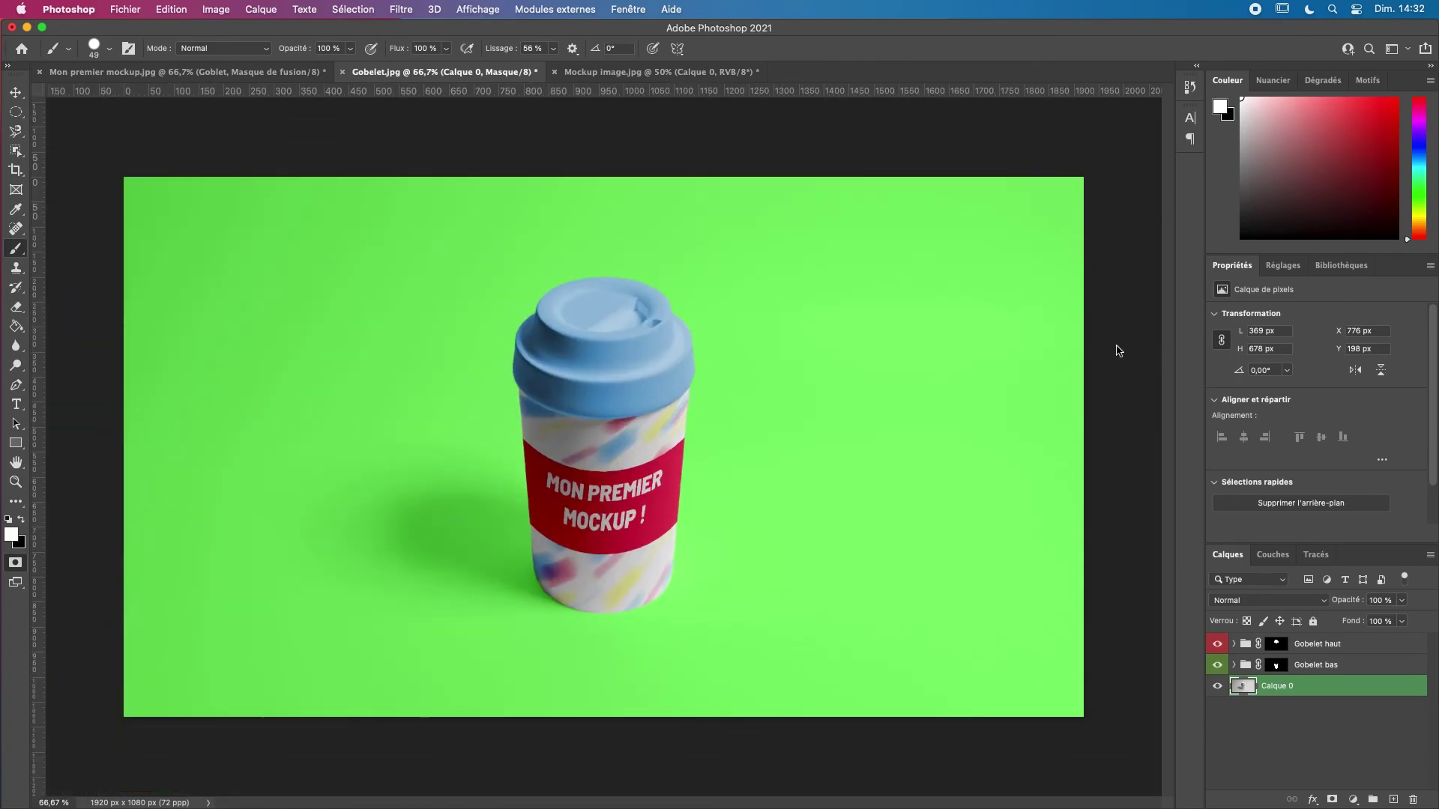
key("q")
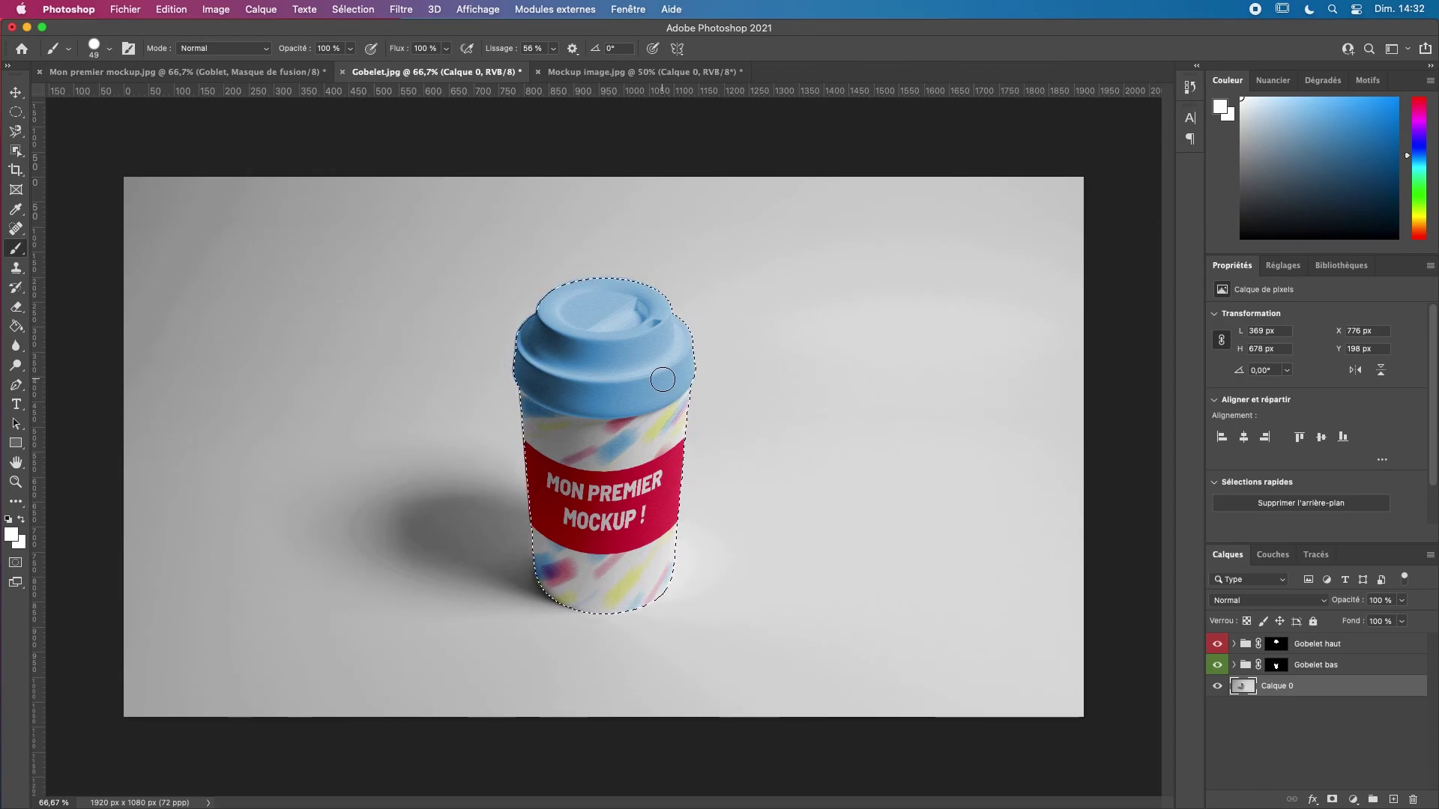
- Invert the selection, create a group named Fond above Gobelet haut, and mask it with the background selection
key("super+shift+i")
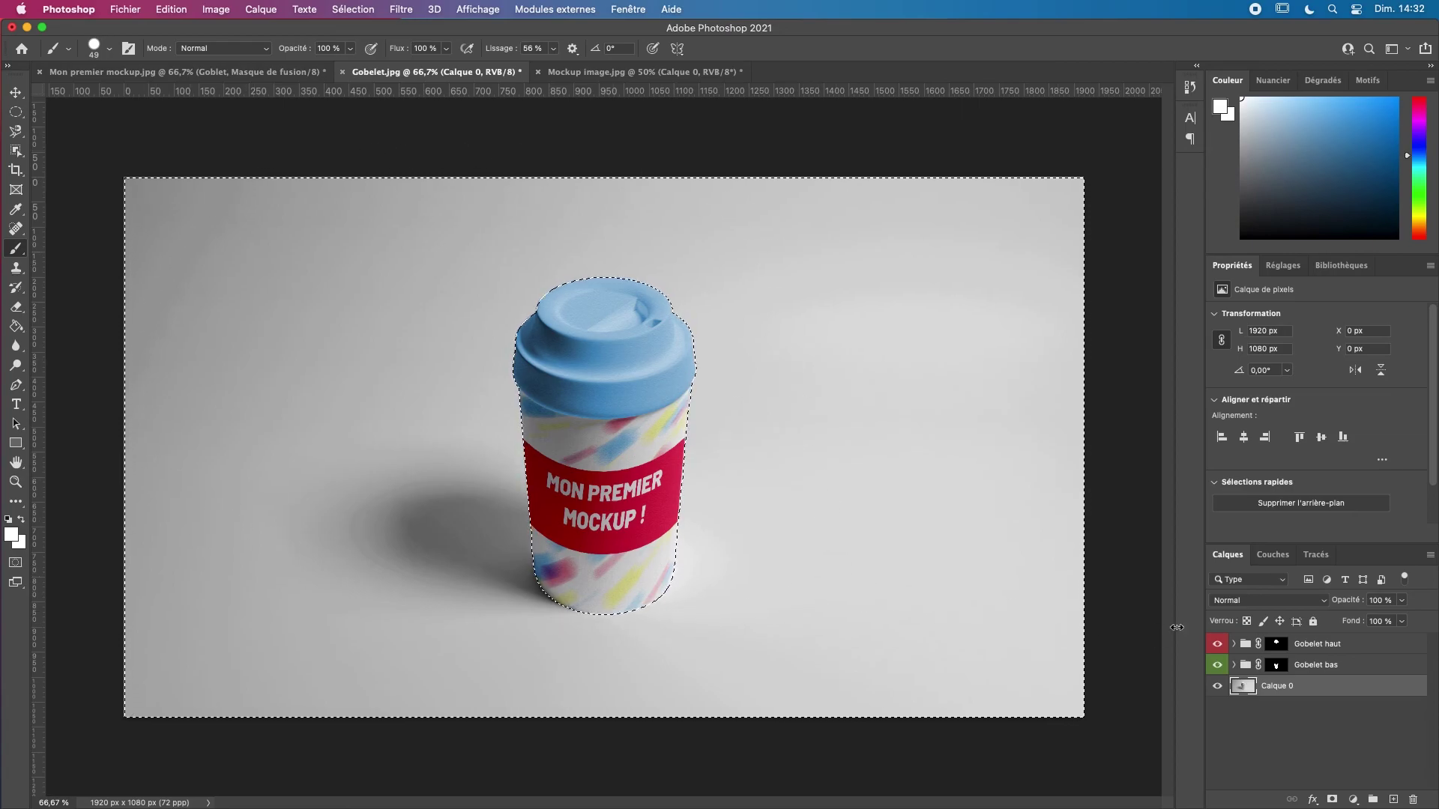
left_click(1349, 649)
left_click(1373, 800)
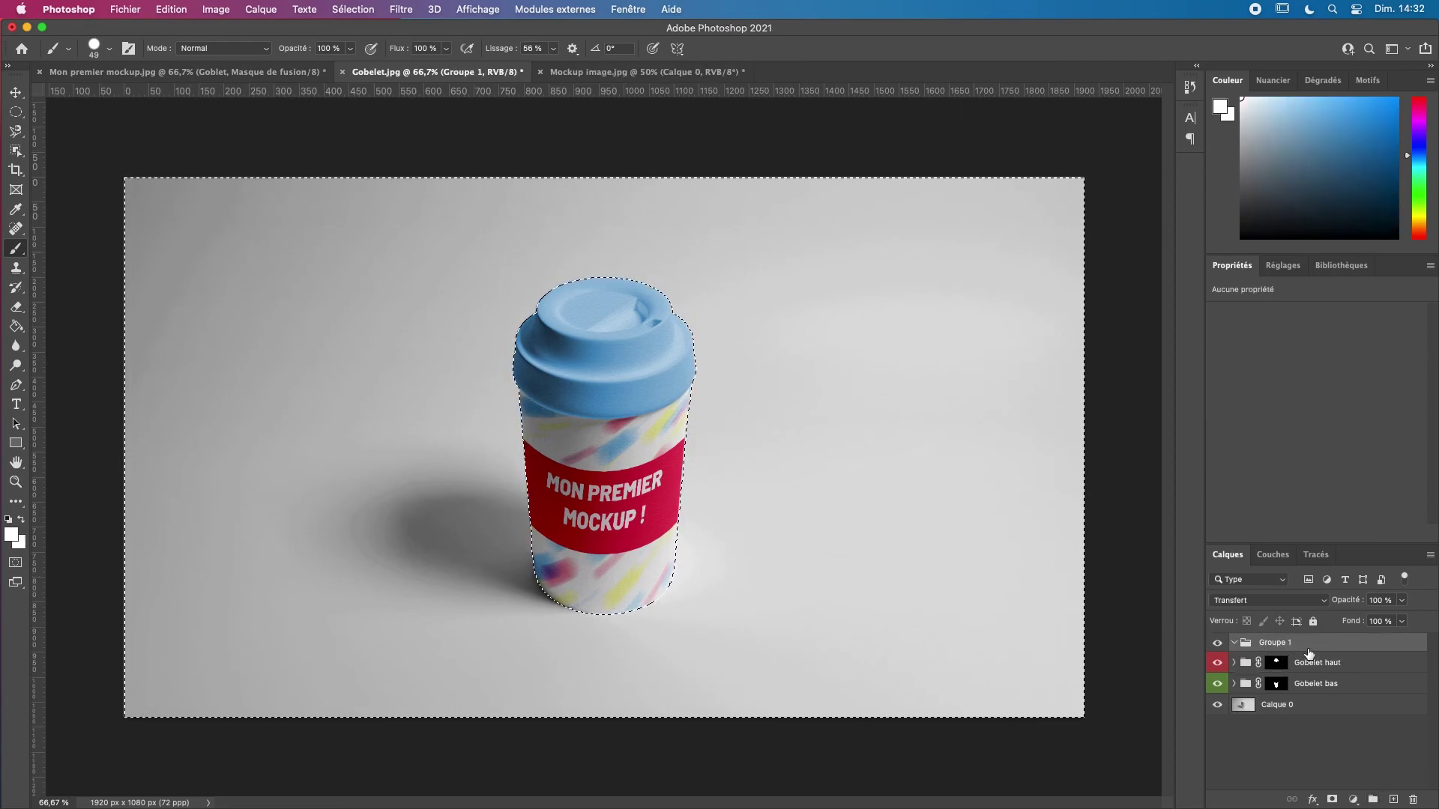
type("Fond")
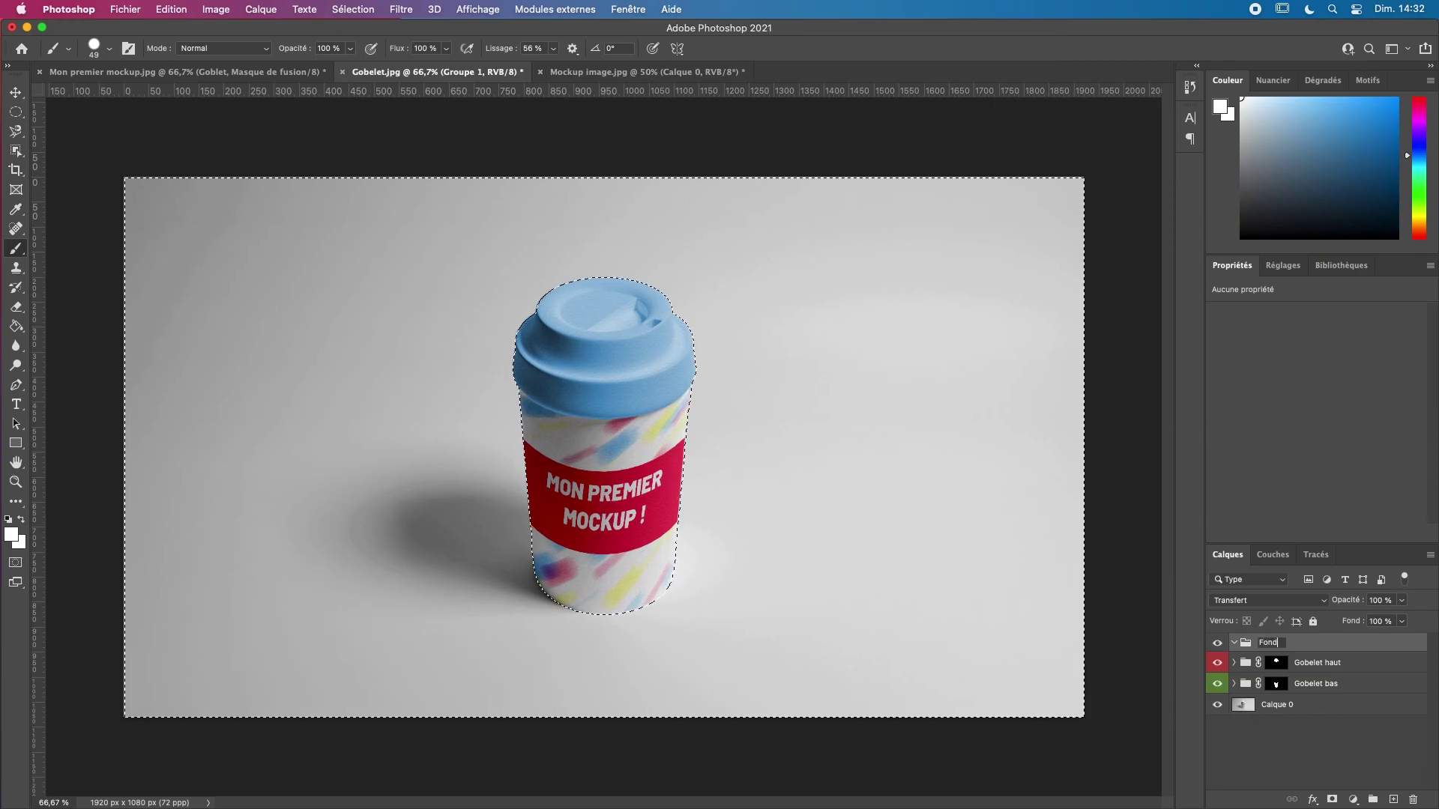
key("Return")
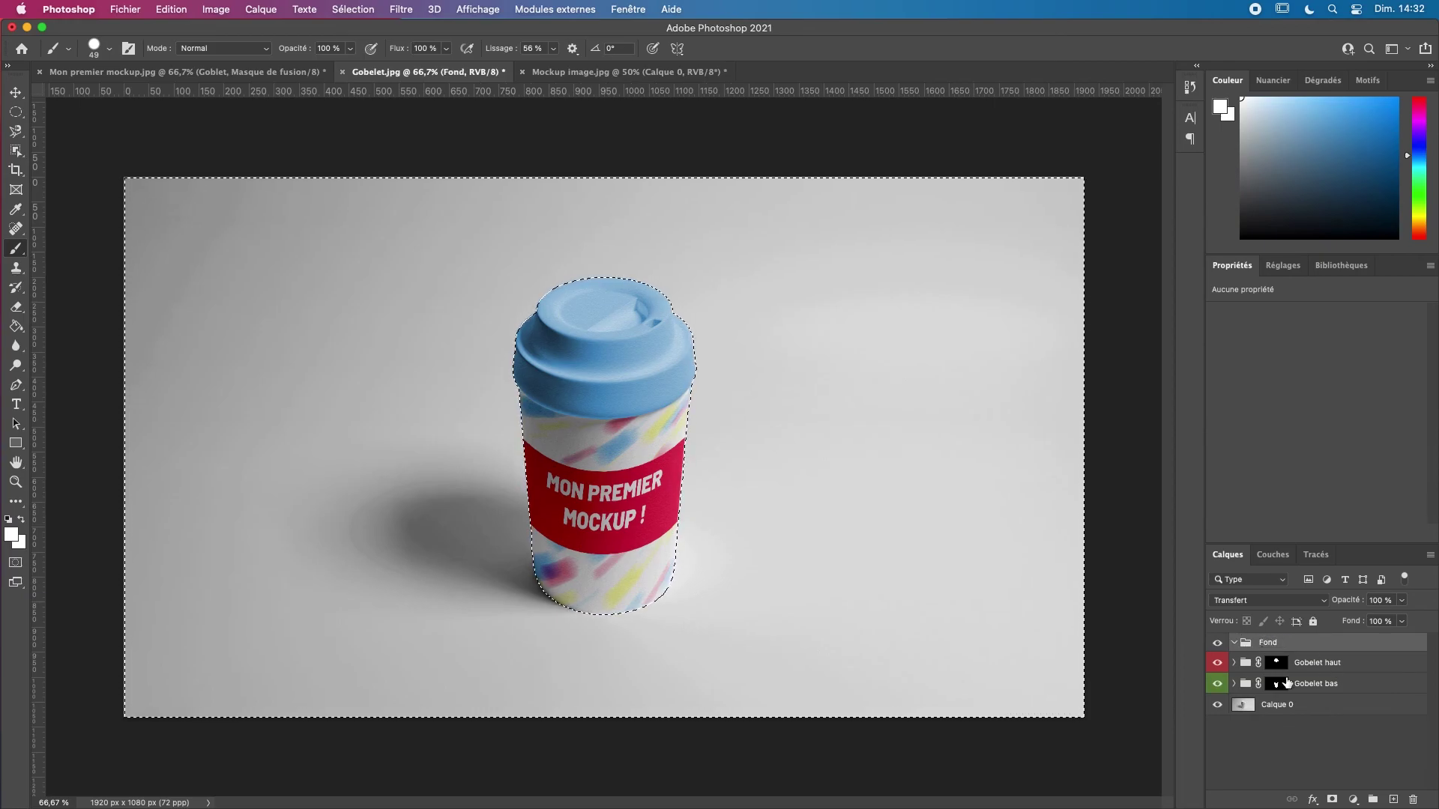
left_click(1332, 799)
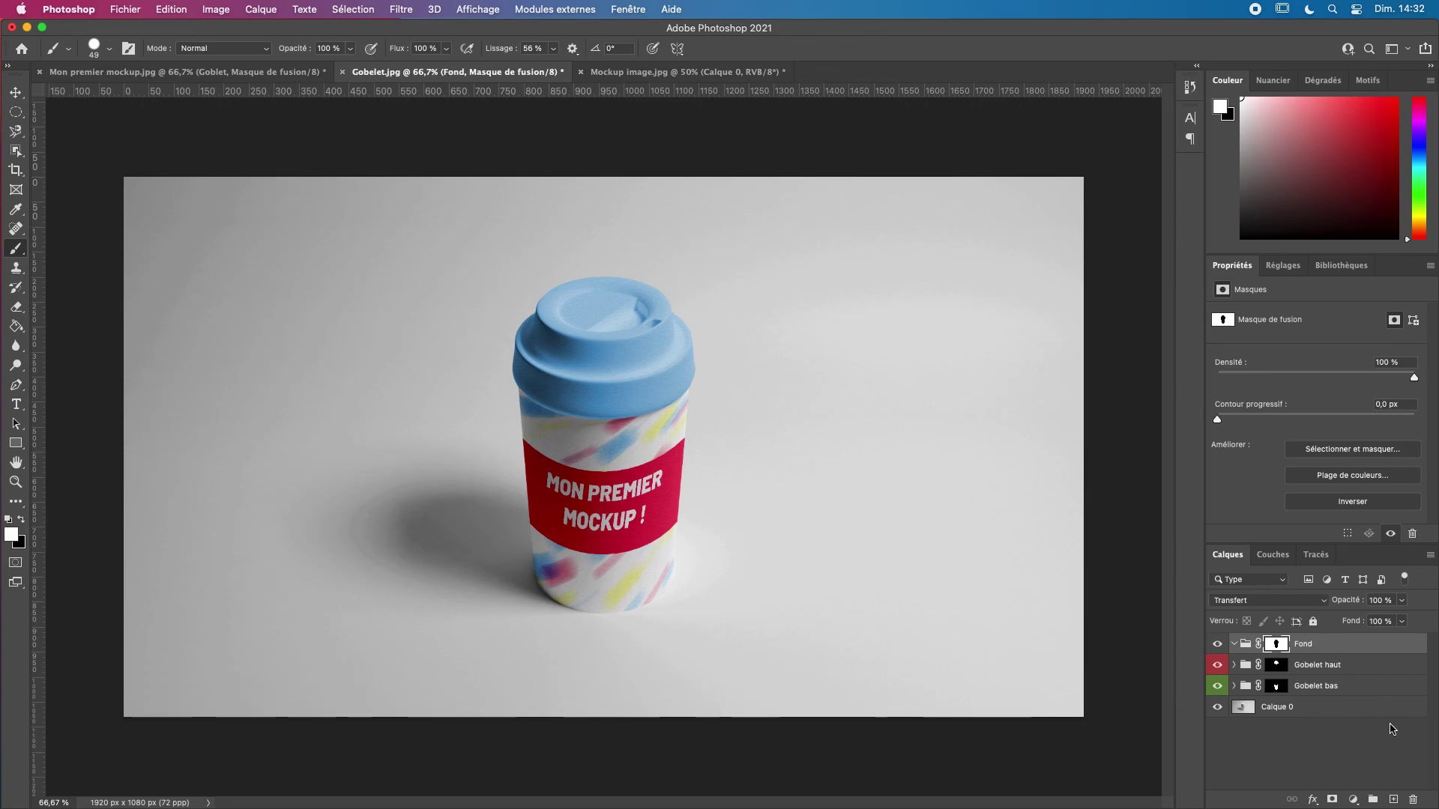
- Add a Couleur unie fill layer in pale yellow #fffbbf inside the Fond group and set its blend mode to Produit
left_click(1353, 800)
left_click(1353, 800)
left_click(1353, 801)
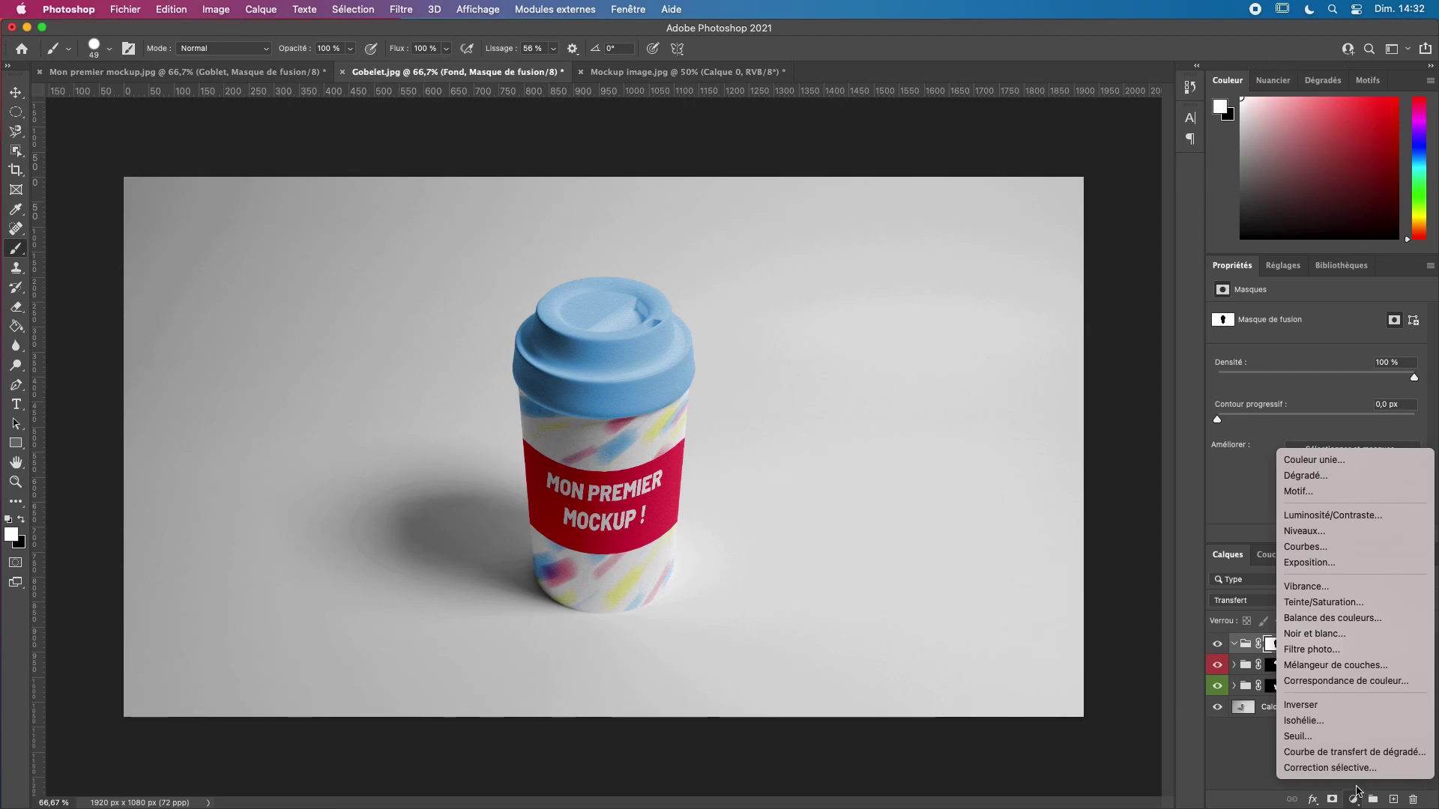
left_click(1373, 459)
left_click_drag(989, 281, 991, 349)
left_click_drag(877, 201, 837, 188)
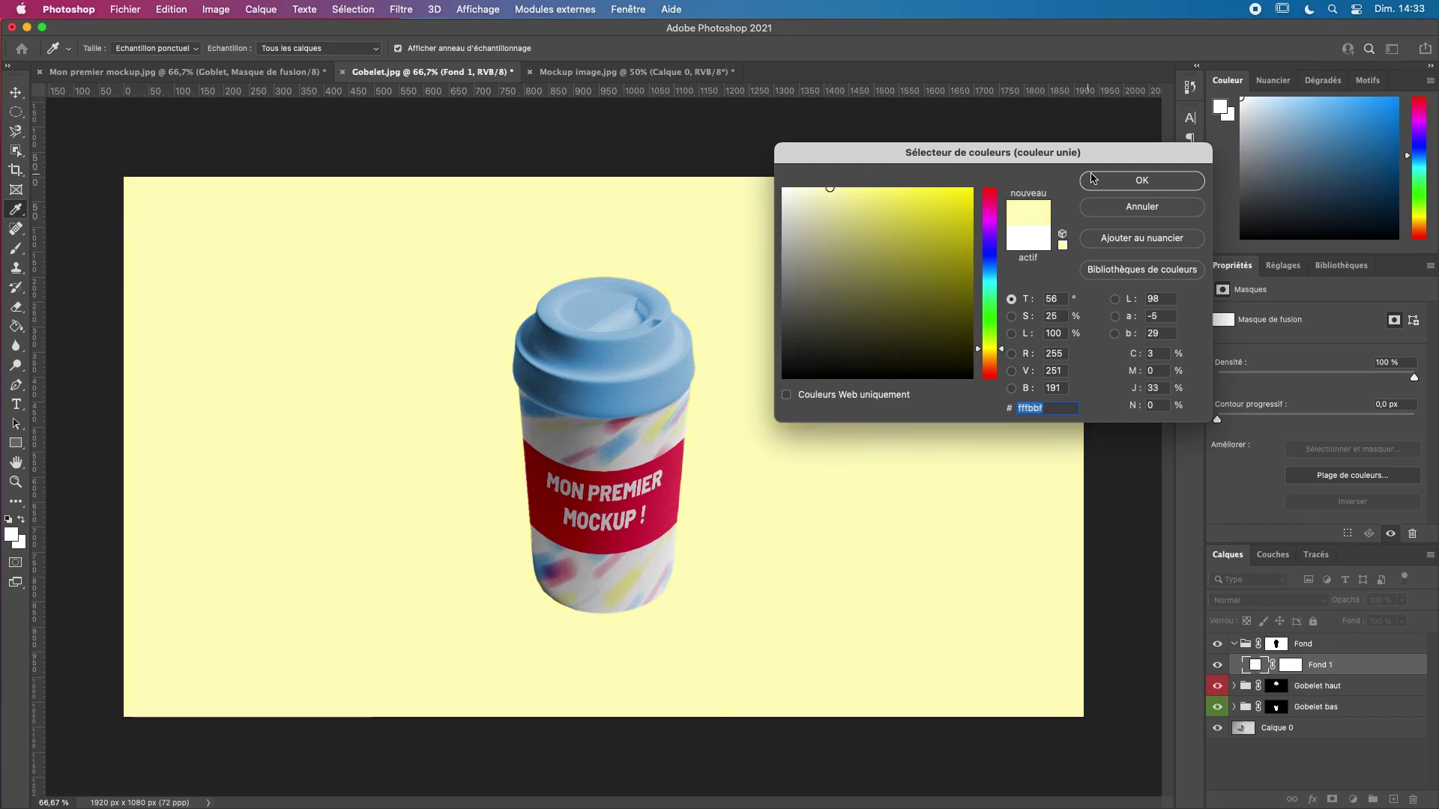
left_click(1125, 177)
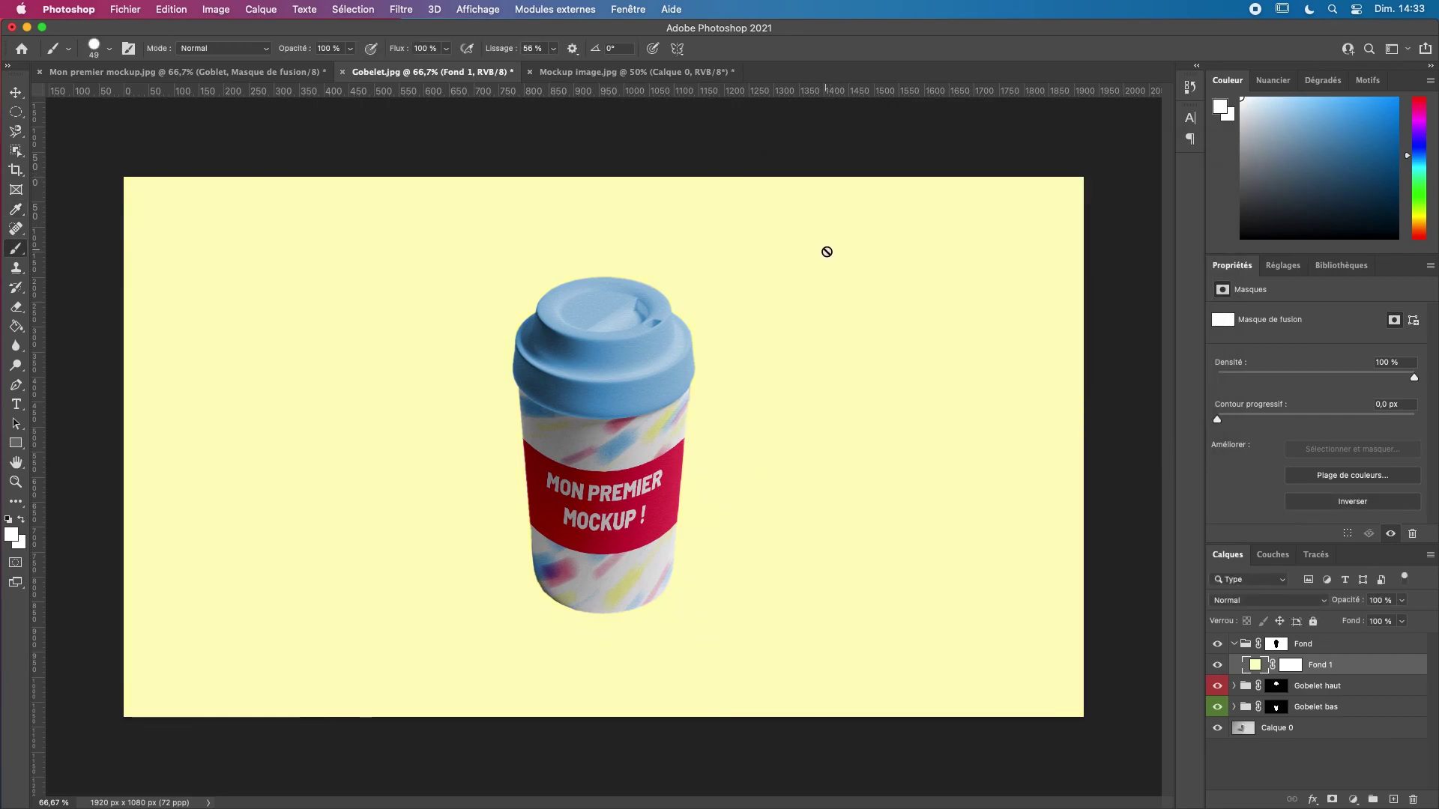
left_click(1274, 601)
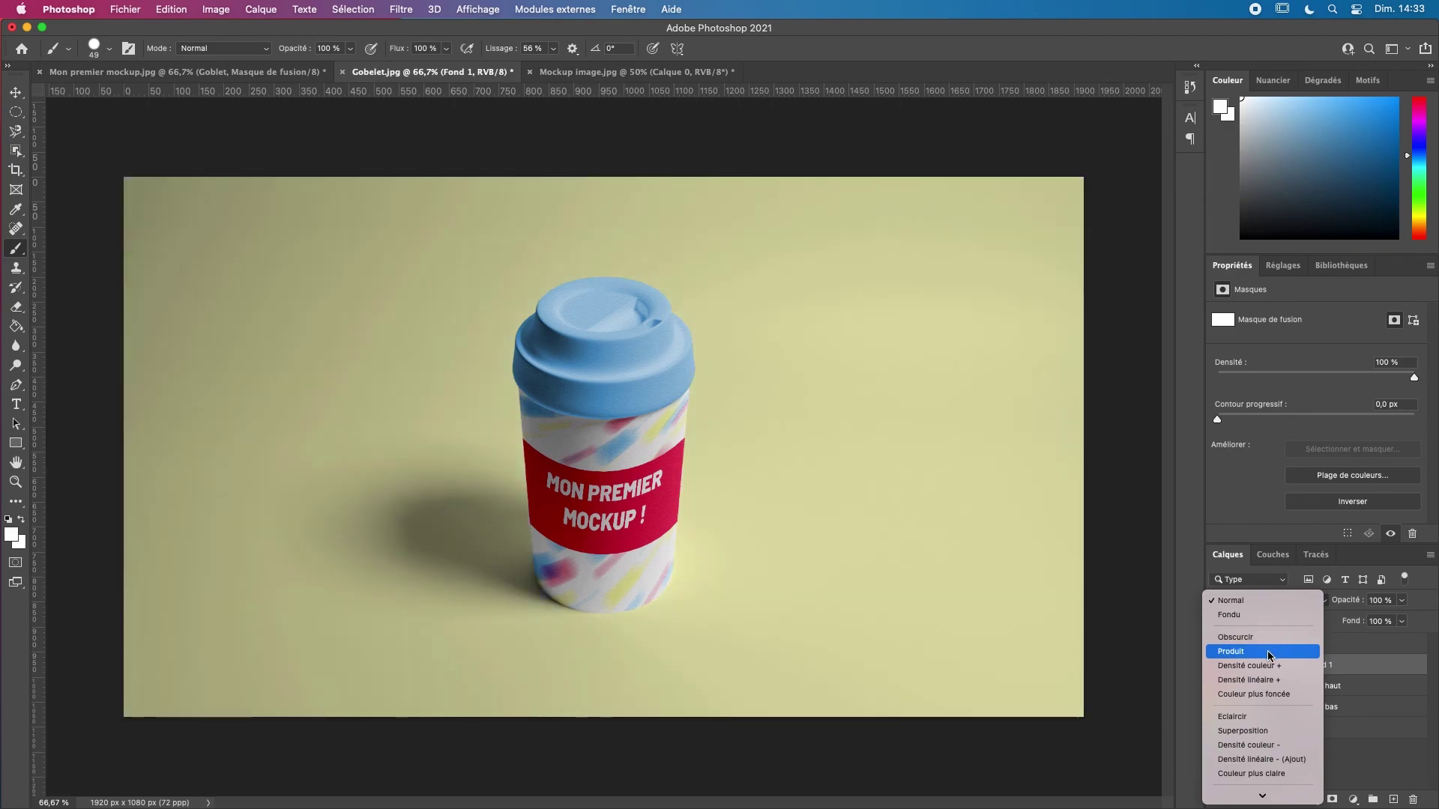
left_click(1270, 654)
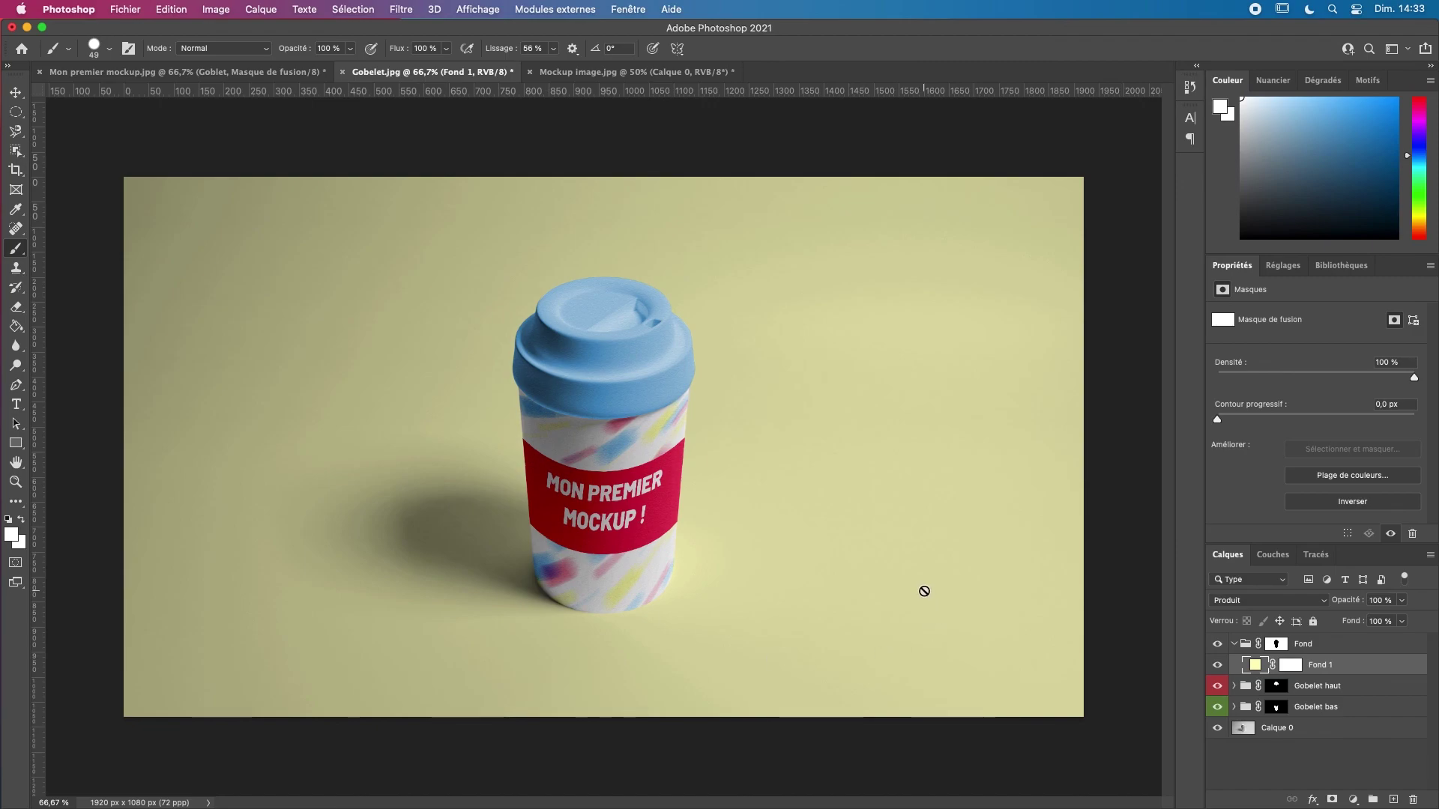
- Collapse the Fond group and label it with the colour Bleu
key("super+minus")
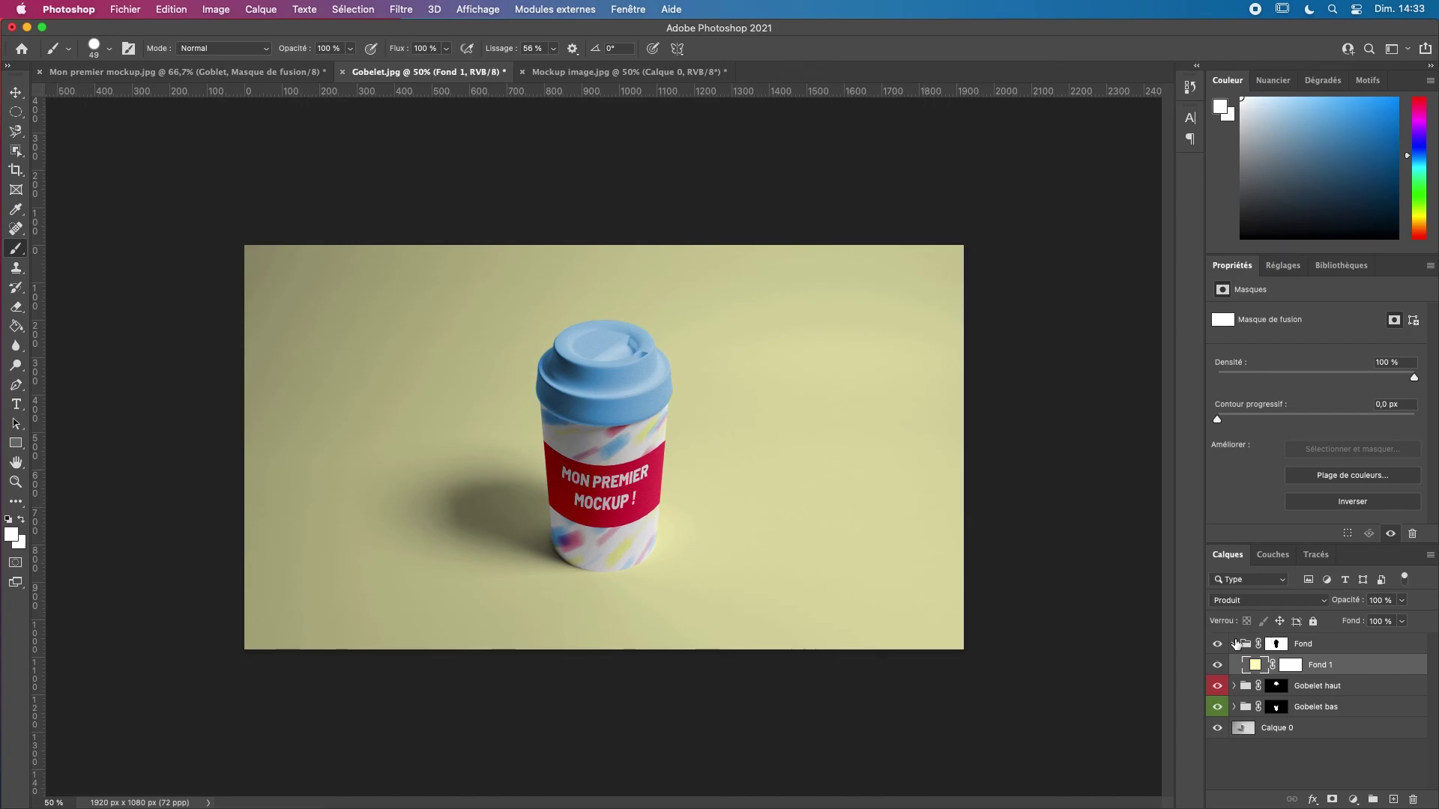
left_click(1233, 643)
right_click(1351, 649)
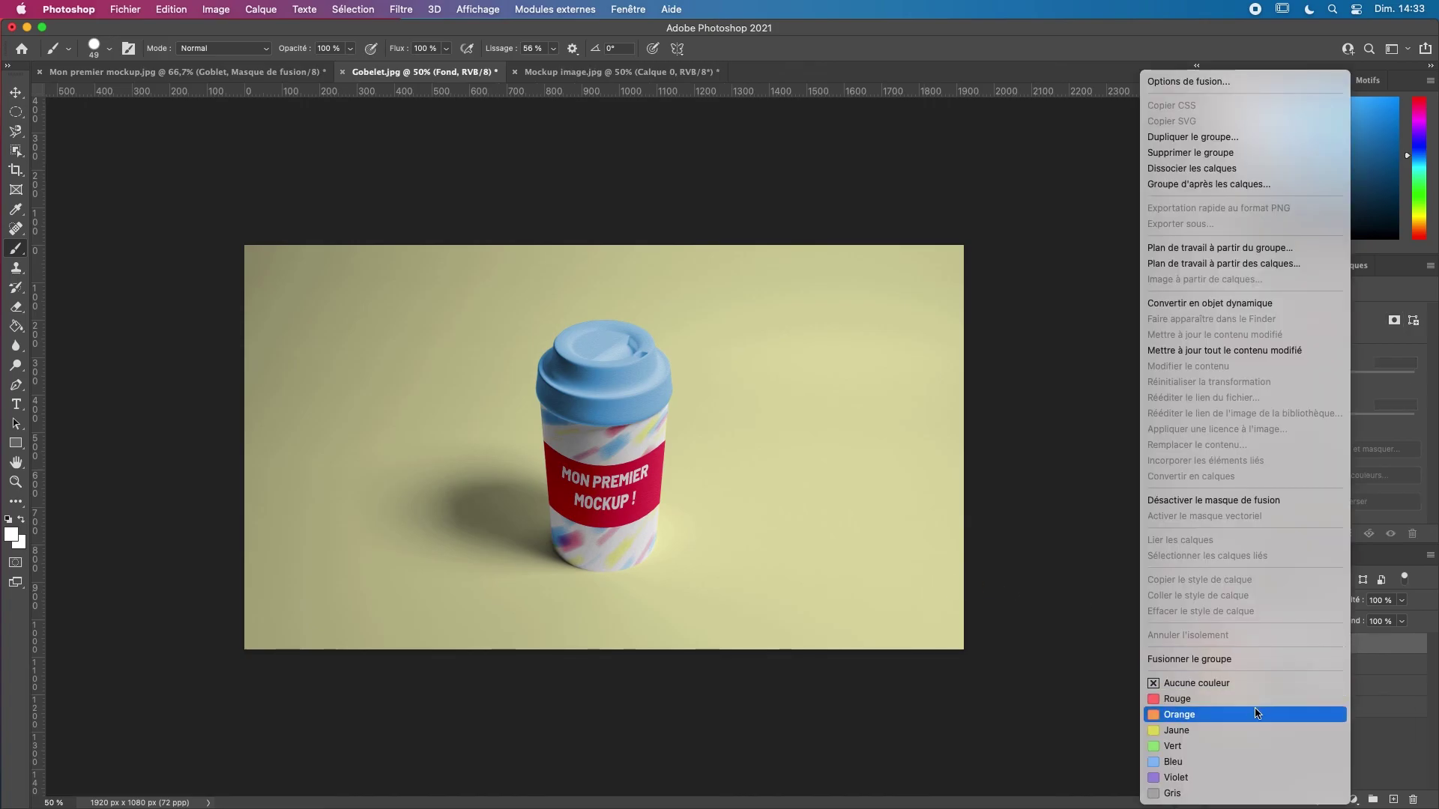
left_click(1238, 761)
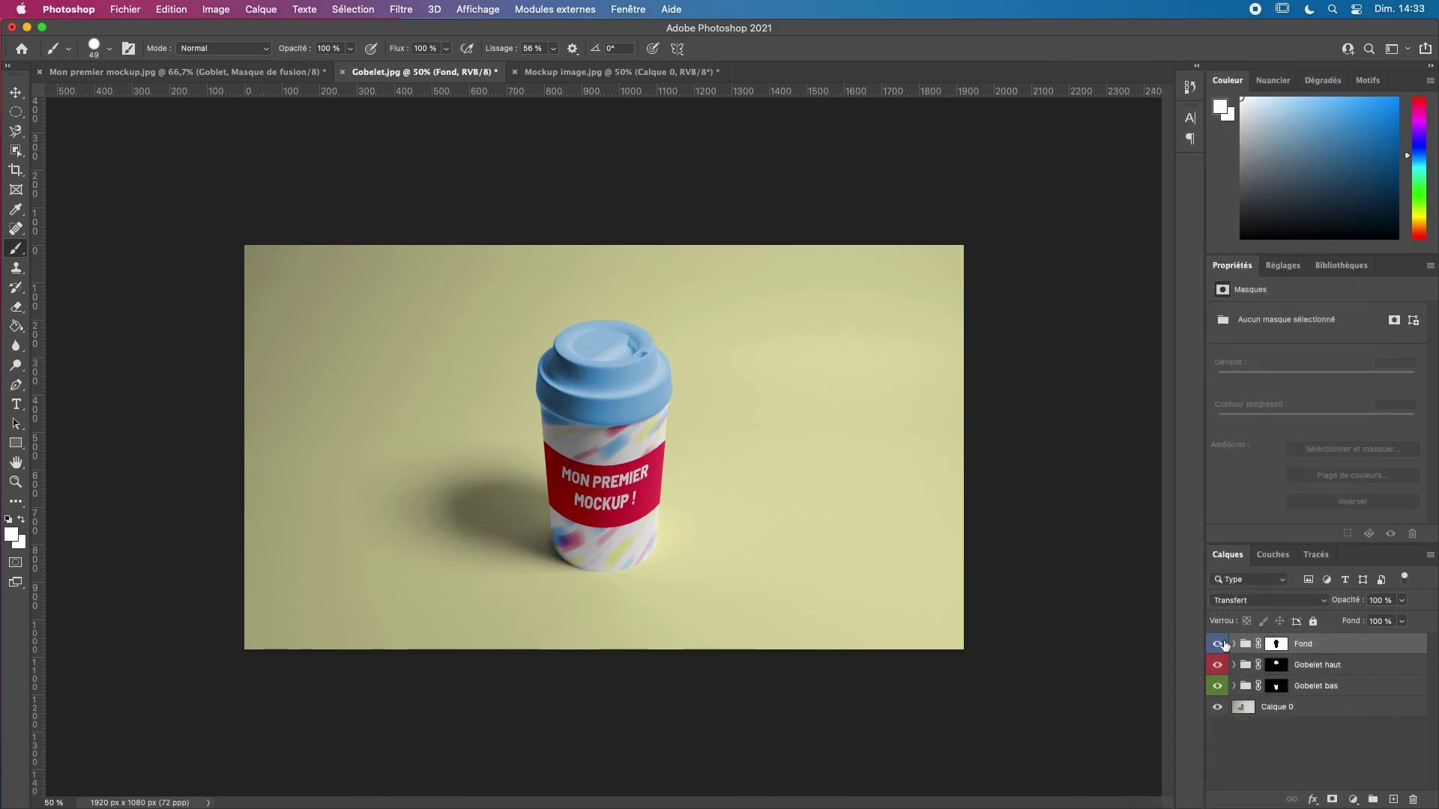